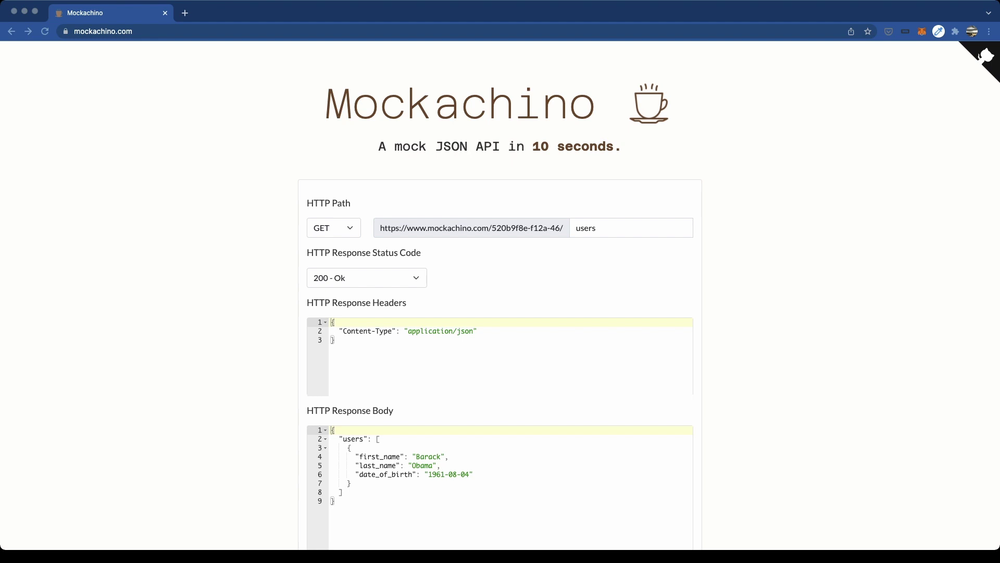
pyautogui.click(176, 31)
pyautogui.write('//www.')
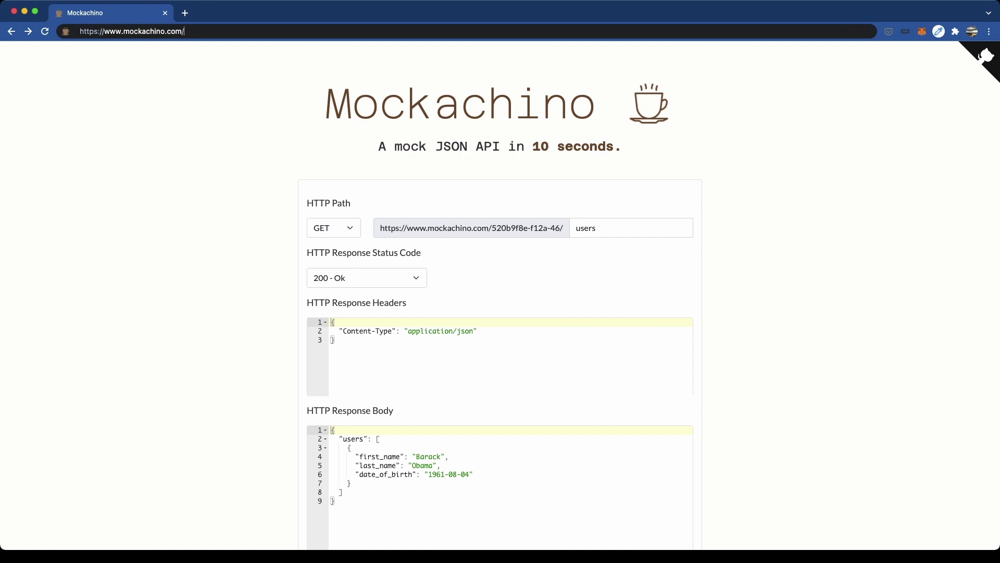
pyautogui.write('spaces/872af499-cb7a-44')
pyautogui.press('Return')
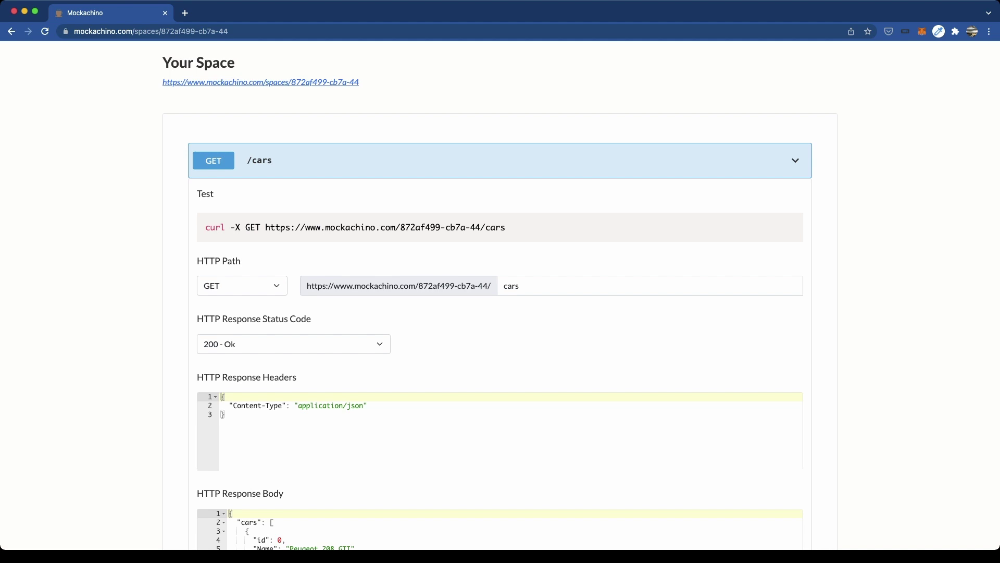
# - Copy the /cars GET endpoint URL from the test command and open it in a new browser tab
pyautogui.moveTo(265, 228); pyautogui.dragTo(506, 227)
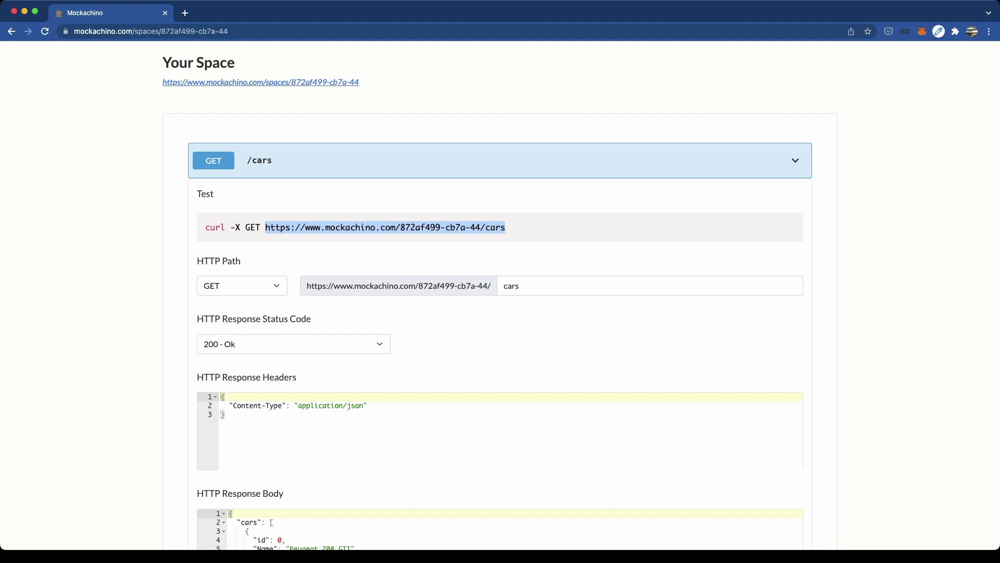
pyautogui.hotkey('ctrl', 'c')
pyautogui.hotkey('ctrl', 't')
pyautogui.hotkey('ctrl', 'v')
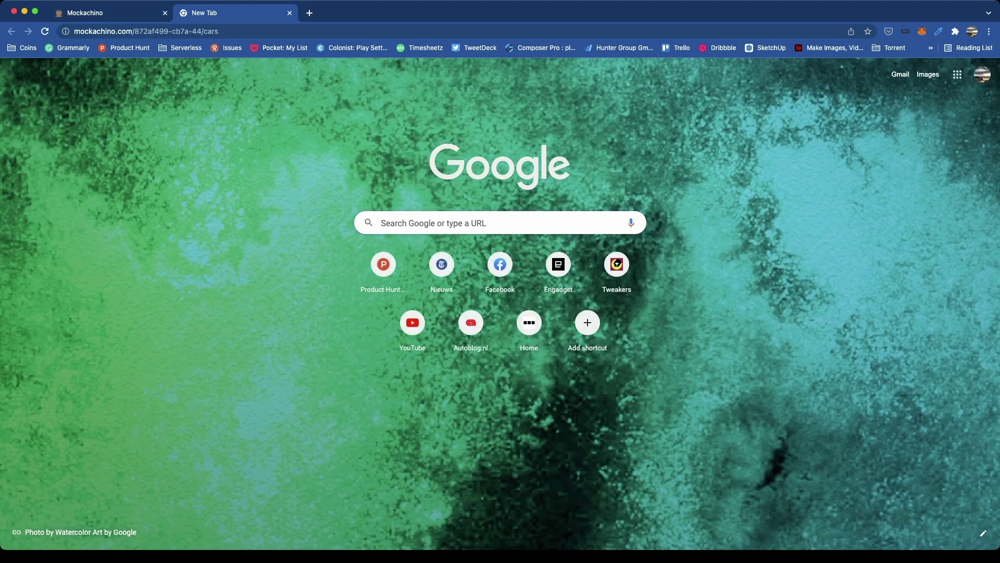
pyautogui.press('Return')
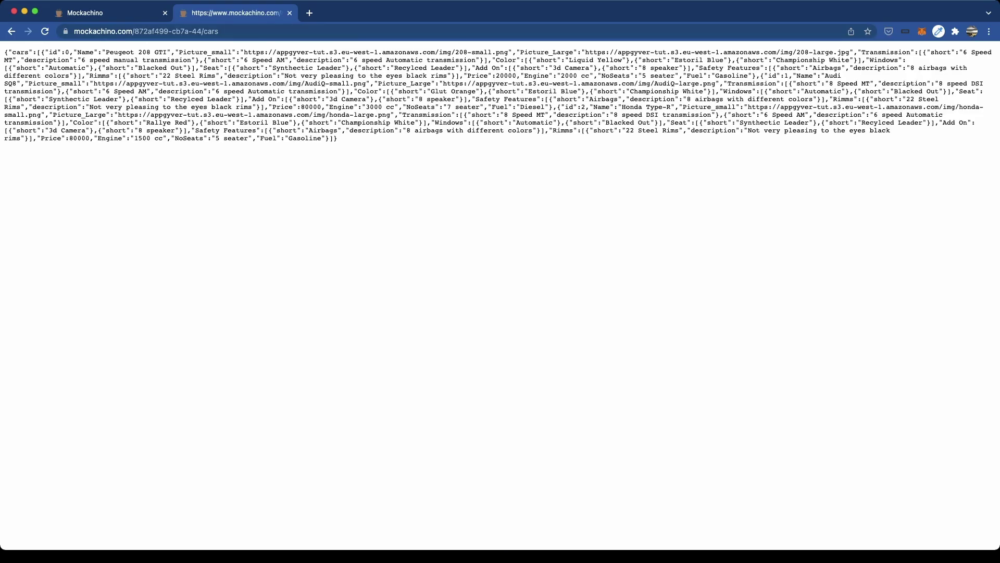
# - Highlight the entire JSON response returned by the cars endpoint
pyautogui.moveTo(338, 138); pyautogui.dragTo(4, 52)
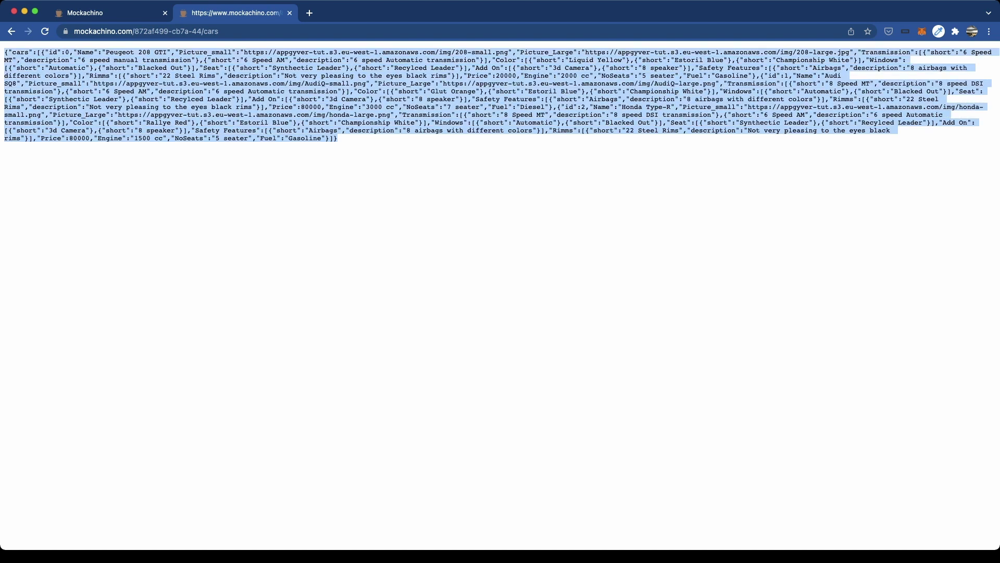
pyautogui.click(396, 219)
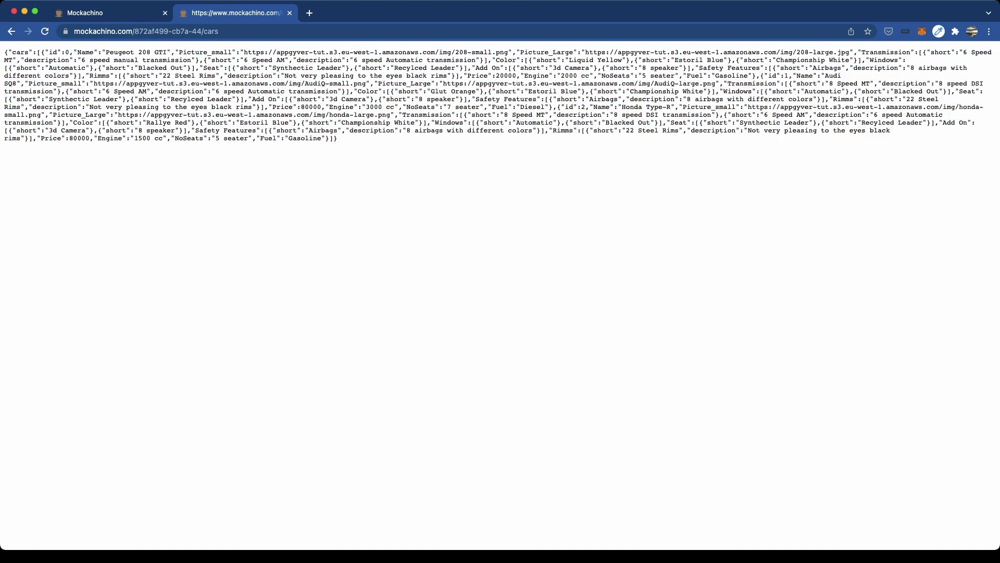
pyautogui.moveTo(338, 138); pyautogui.dragTo(4, 52)
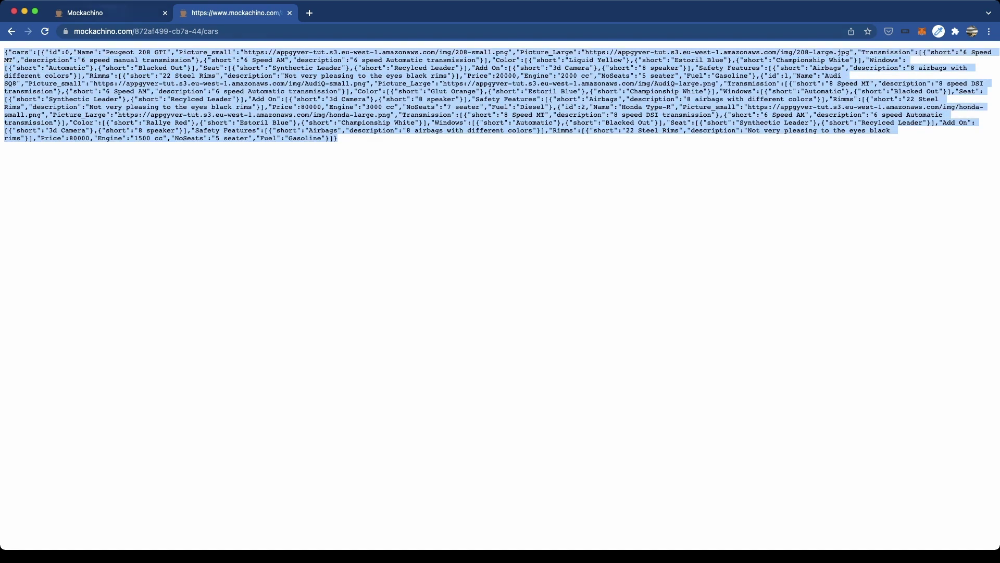
# - Return to the Mockachino space and examine the beginning of the /cars route's HTTP response body
pyautogui.press('super+1')
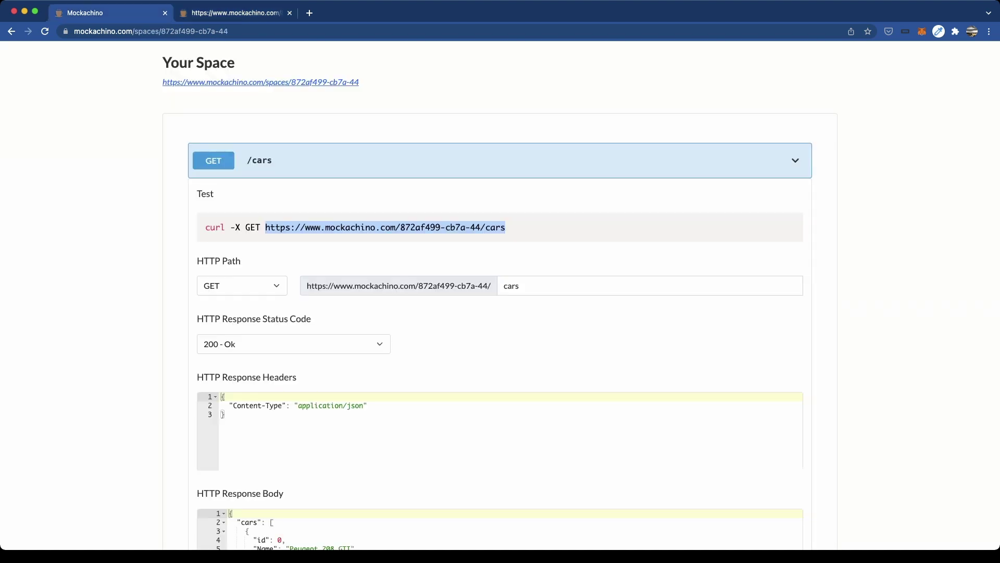
pyautogui.scroll(-1, 581, 295)
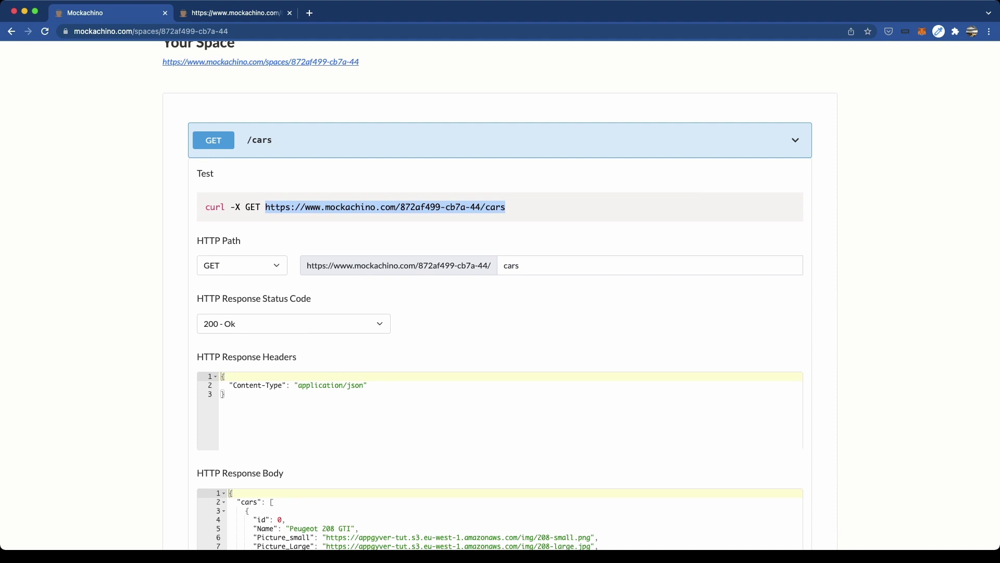
pyautogui.scroll(-10, 500, 339)
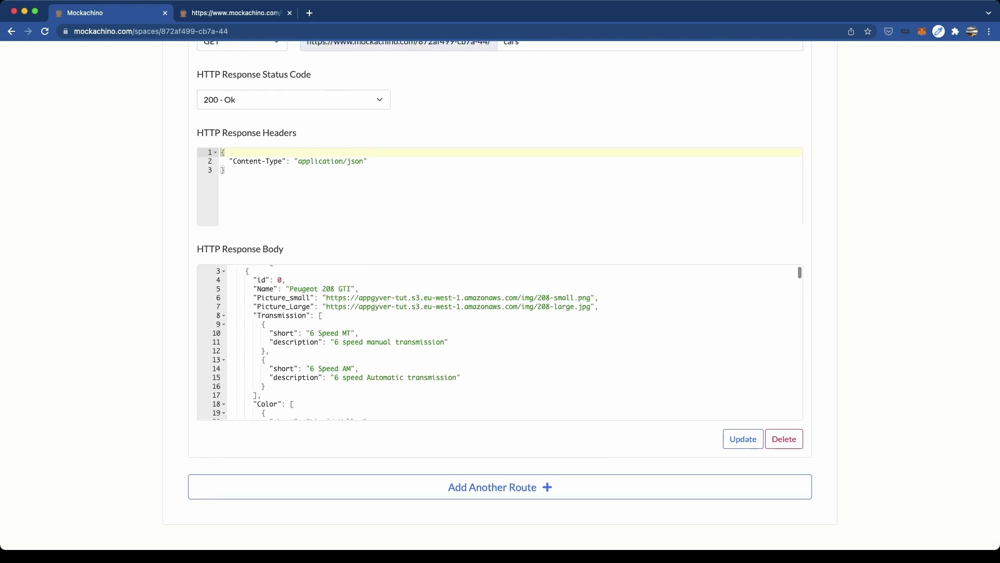
pyautogui.scroll(5, 500, 339)
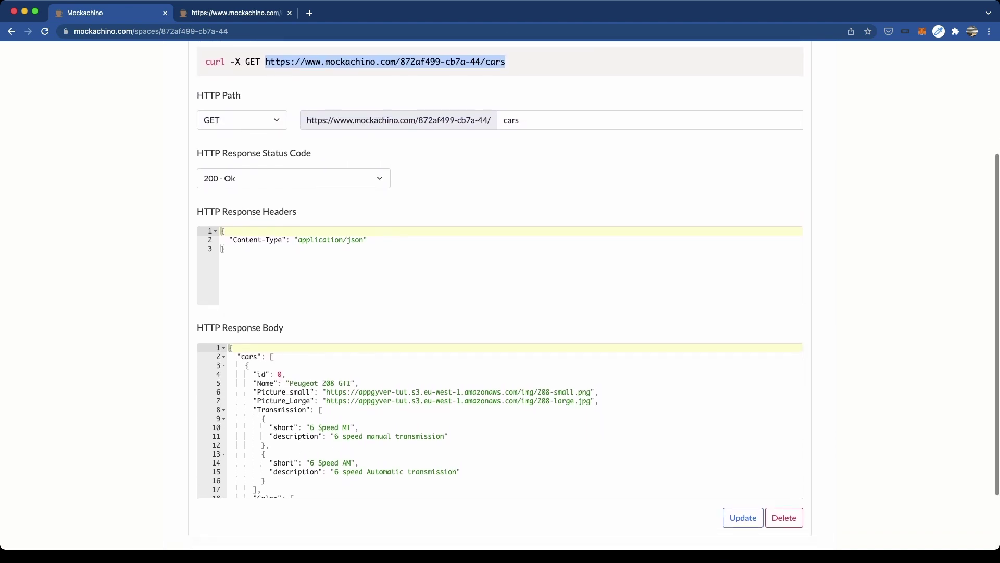
pyautogui.scroll(-3, 500, 416)
pyautogui.scroll(2, 500, 417)
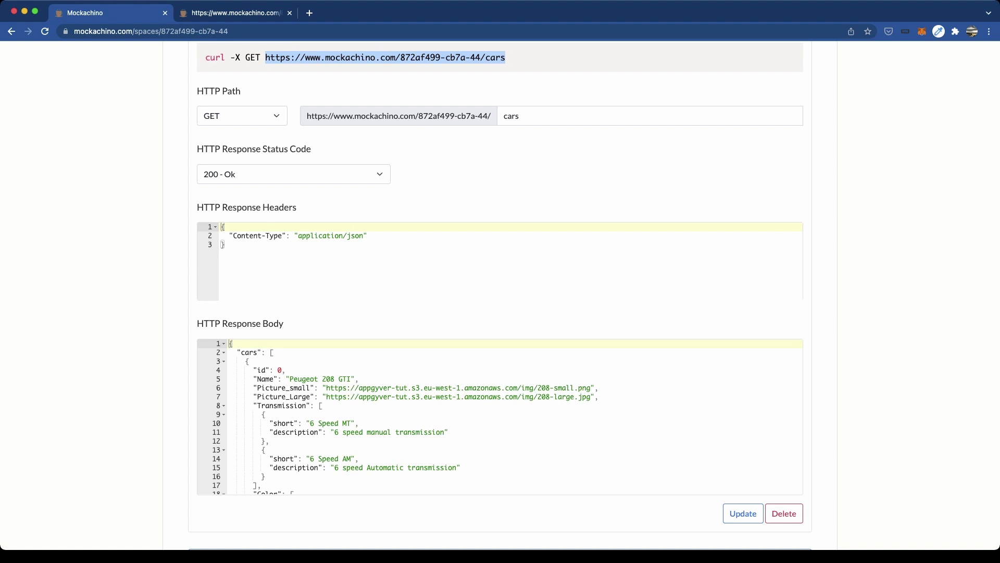
pyautogui.scroll(-2, 500, 417)
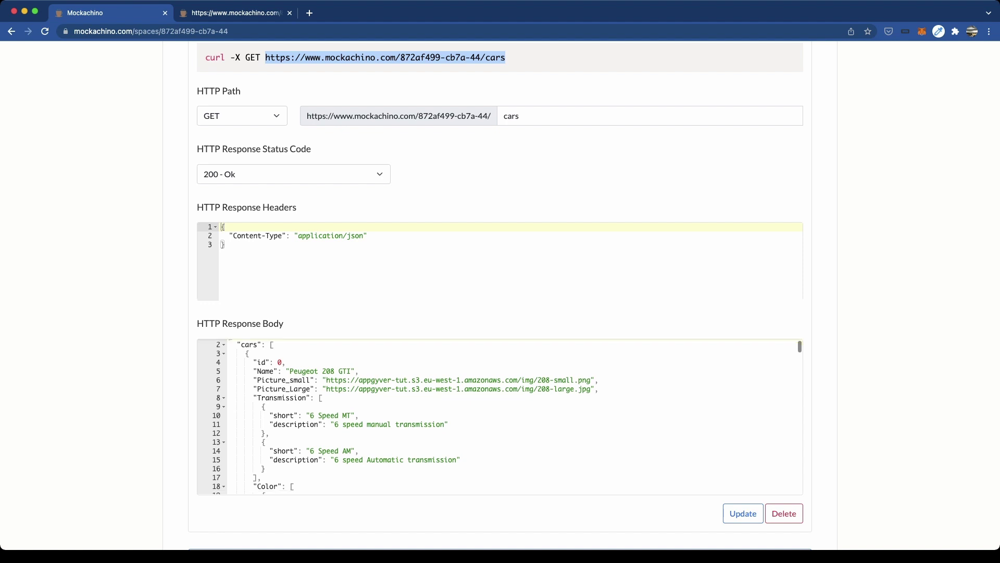
pyautogui.scroll(2, 500, 416)
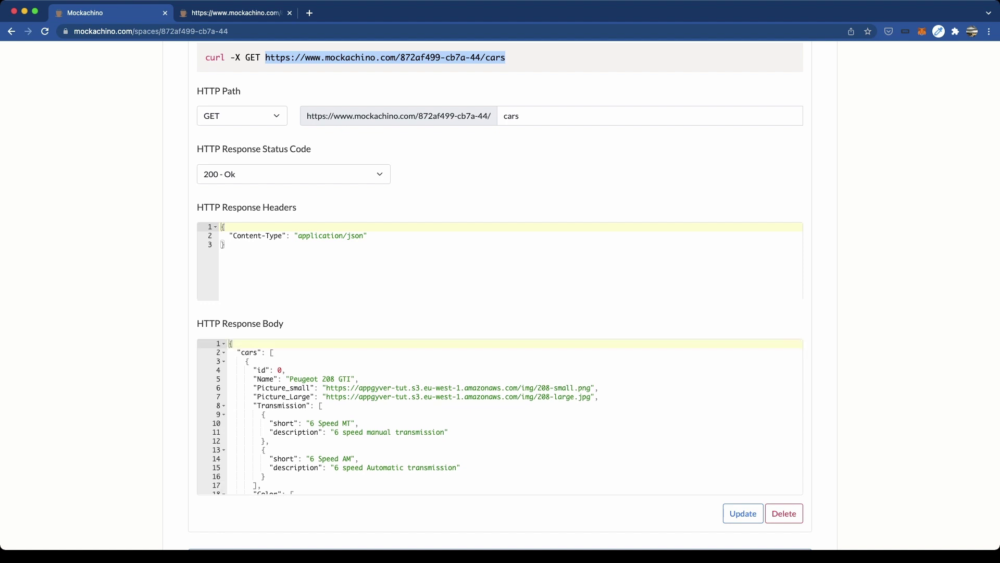
pyautogui.scroll(-1, 500, 417)
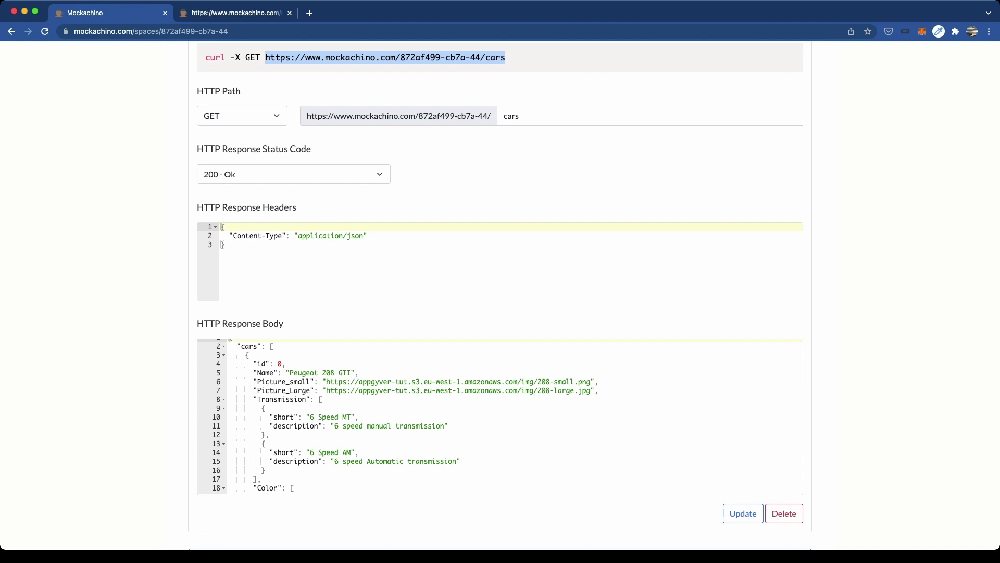
# - Check where the first car object begins and ends in the response body, folding and unfolding it once
pyautogui.click(249, 355)
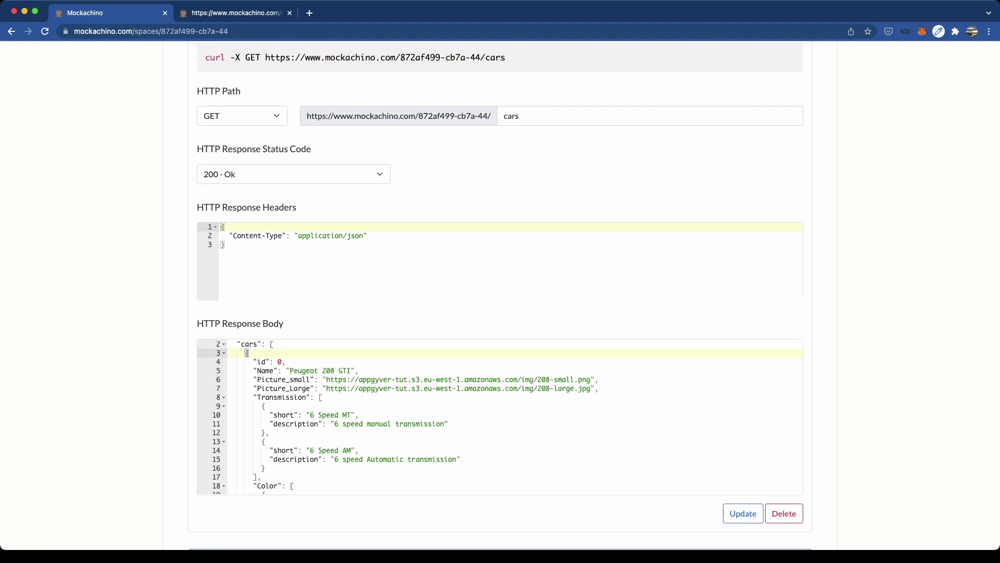
pyautogui.scroll(-5, 499, 417)
pyautogui.scroll(-10, 499, 416)
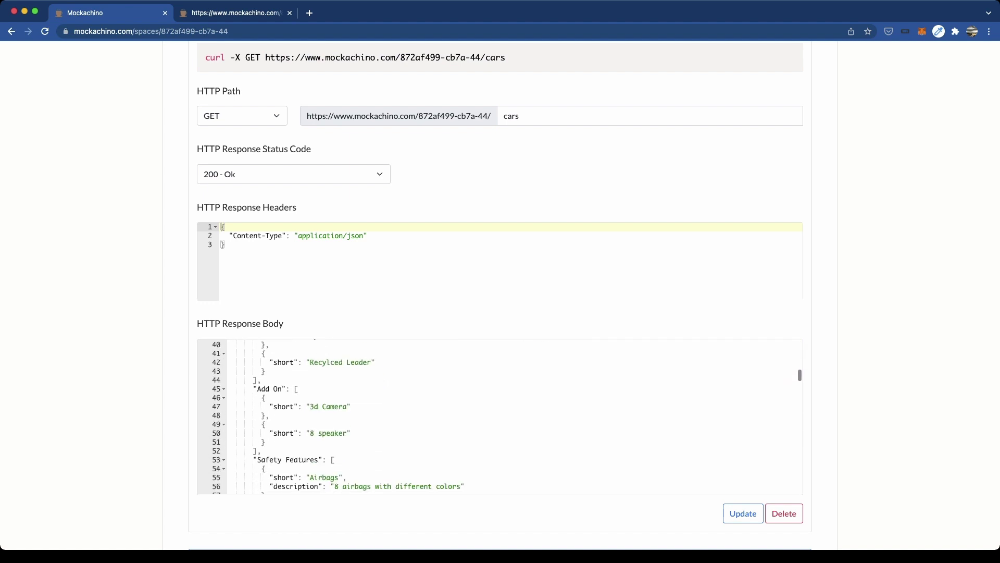
pyautogui.click(250, 429)
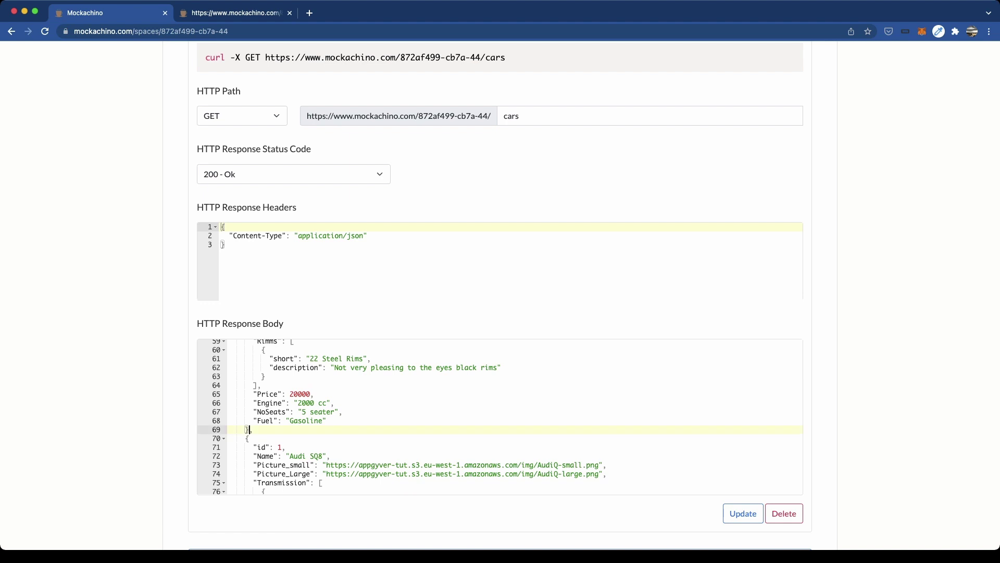
pyautogui.scroll(8, 499, 417)
pyautogui.scroll(5, 499, 416)
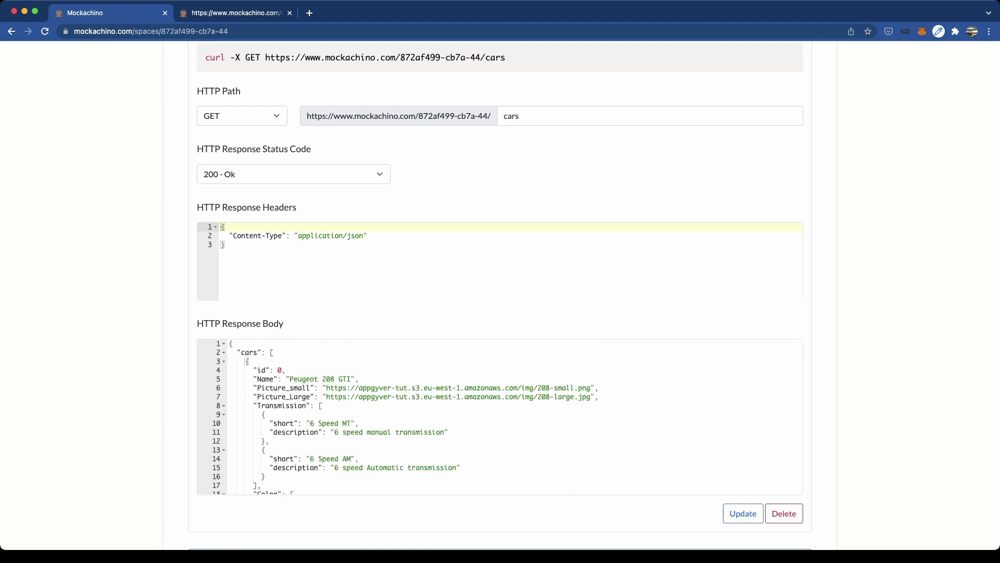
pyautogui.click(223, 361)
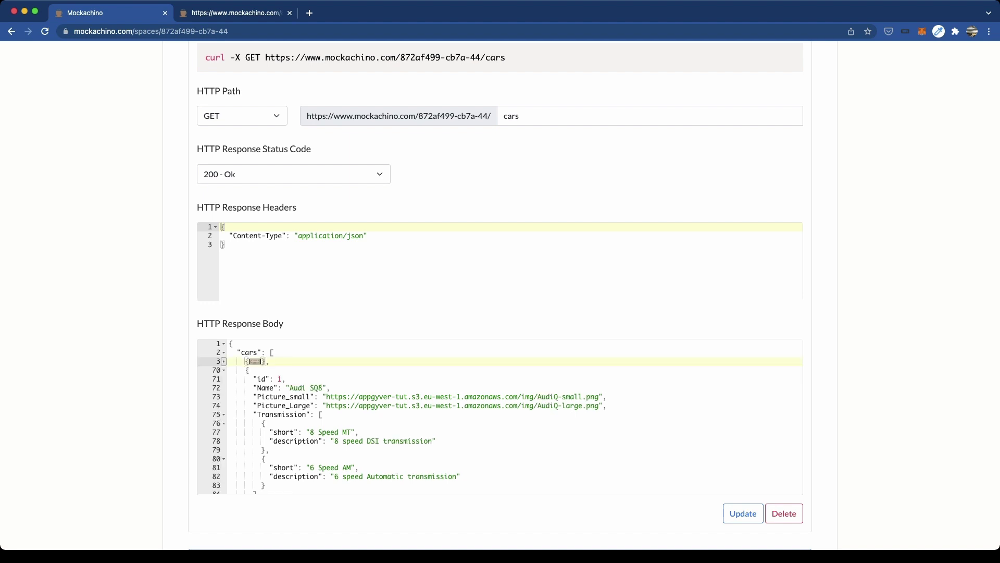
pyautogui.click(224, 361)
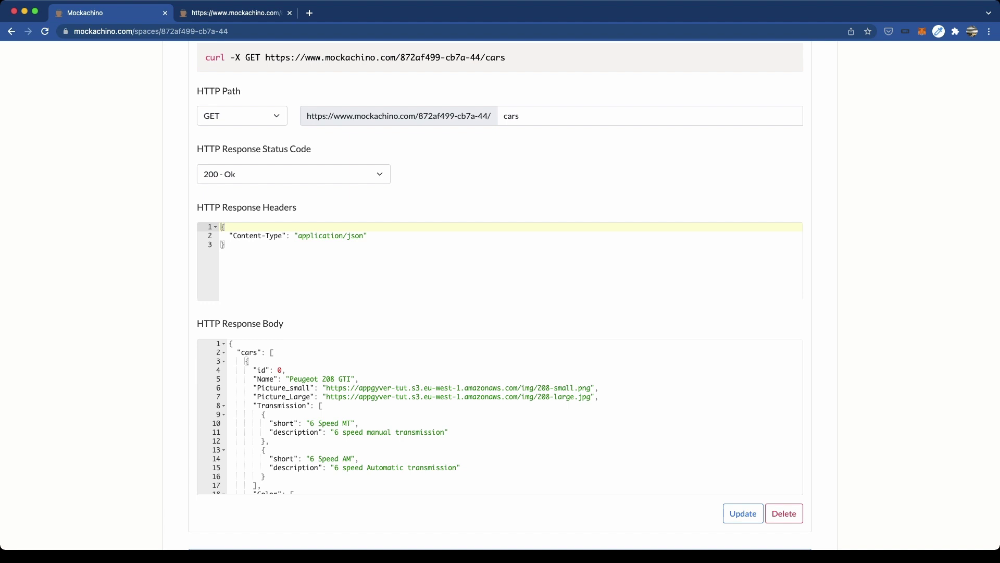
# - Read through the first car's properties from Transmission to Fuel and place the cursor after the object's closing brace
pyautogui.scroll(-2, 500, 417)
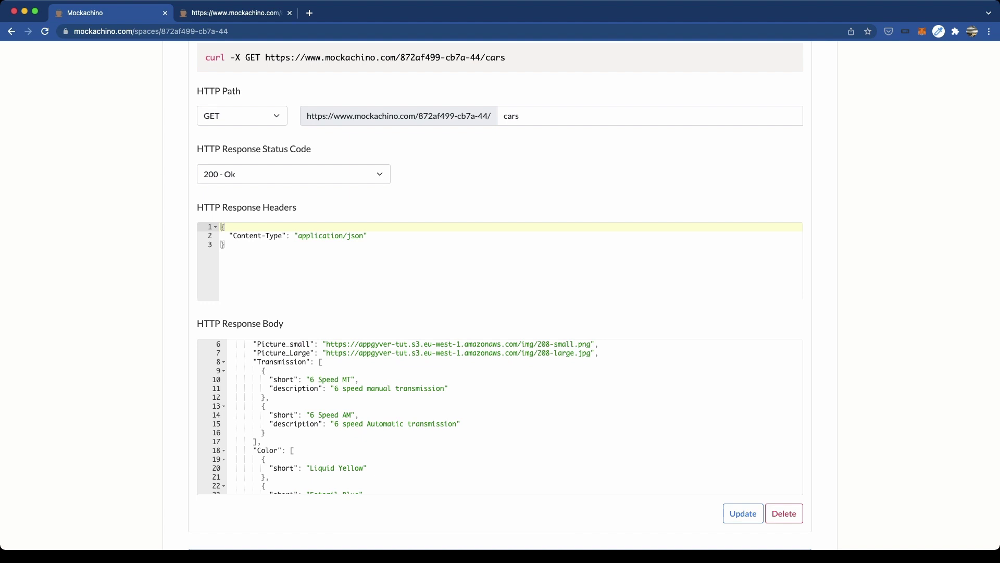
pyautogui.scroll(-3, 500, 416)
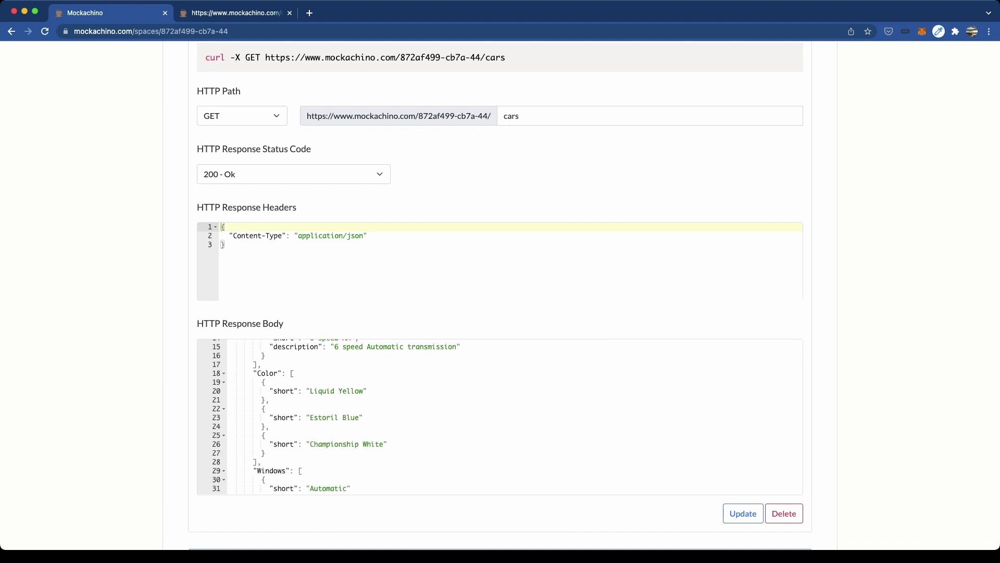
pyautogui.scroll(-3, 500, 416)
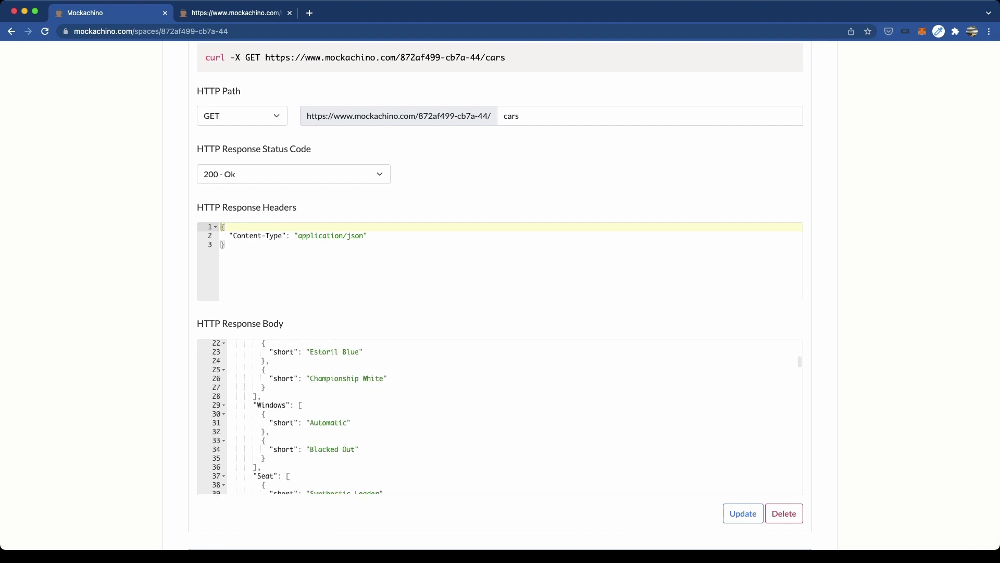
pyautogui.scroll(-6, 501, 417)
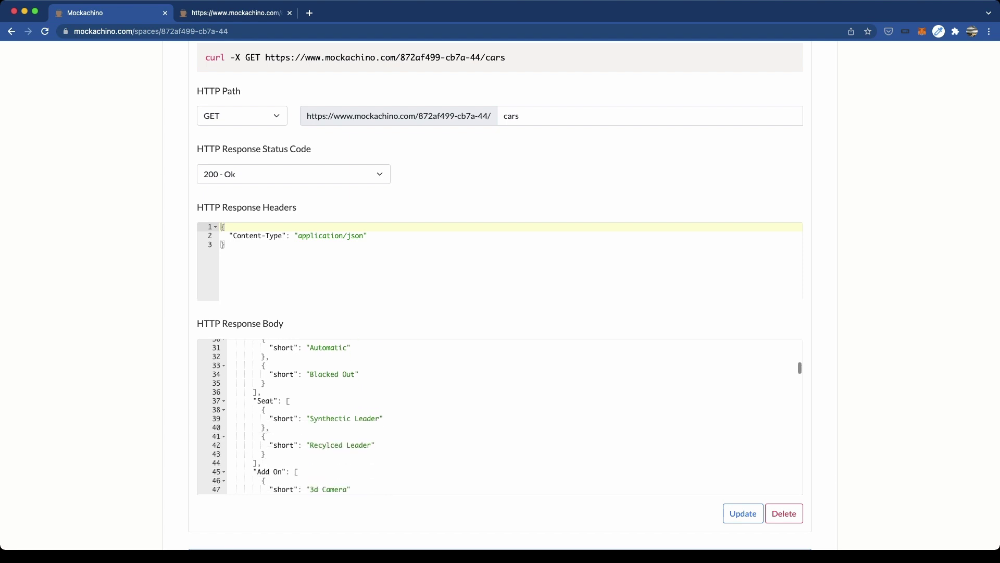
pyautogui.scroll(-3, 501, 417)
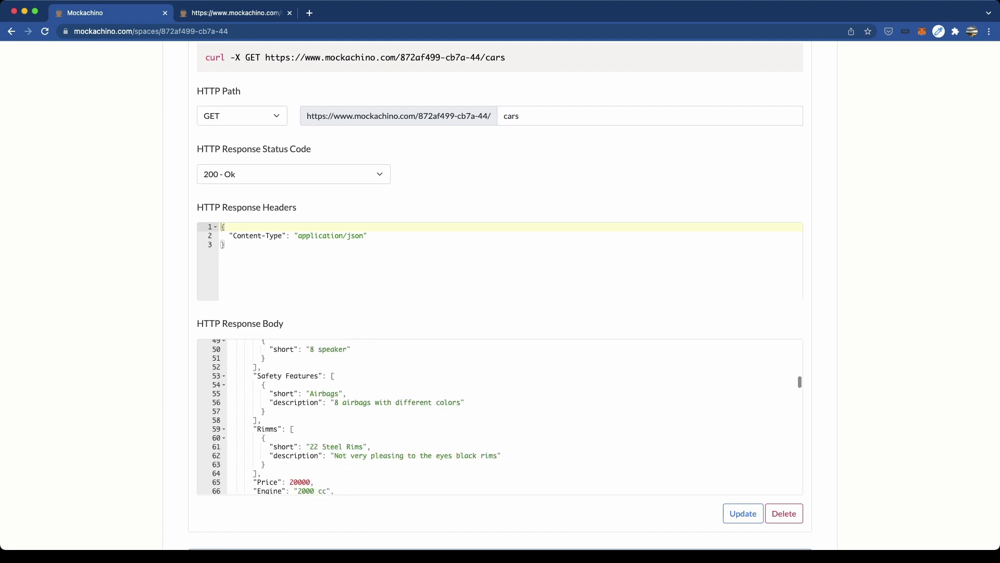
pyautogui.scroll(-2, 500, 417)
pyautogui.click(249, 469)
pyautogui.write(',')
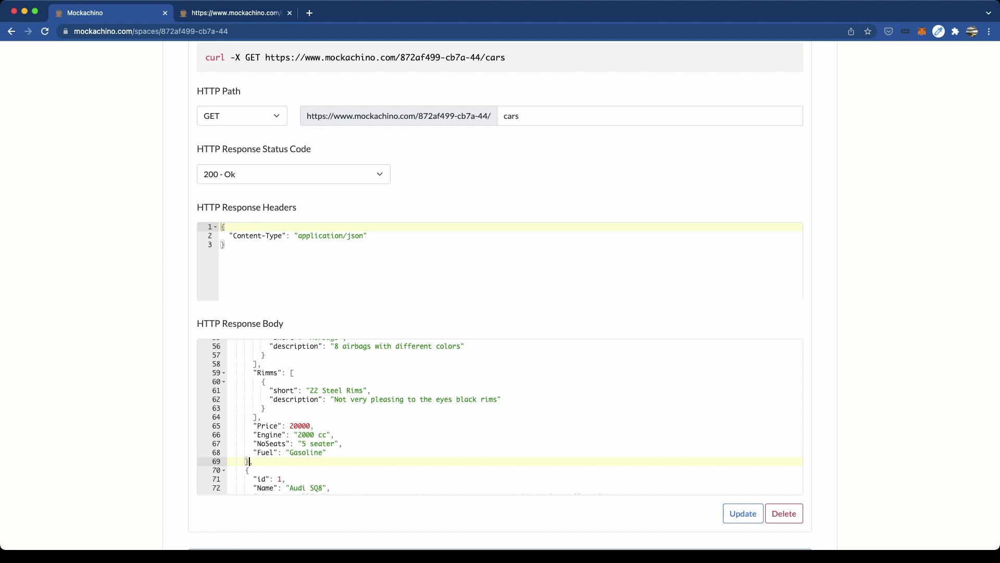
# - Compare the structure of all car objects in the /cars HTTP response body, from the first to the last
pyautogui.scroll(10, 500, 417)
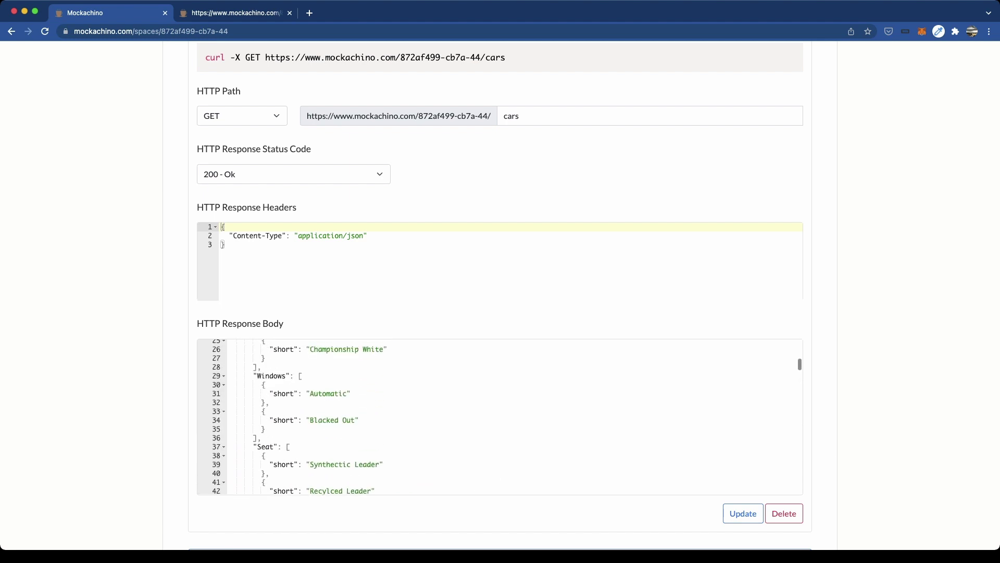
pyautogui.scroll(-15, 500, 416)
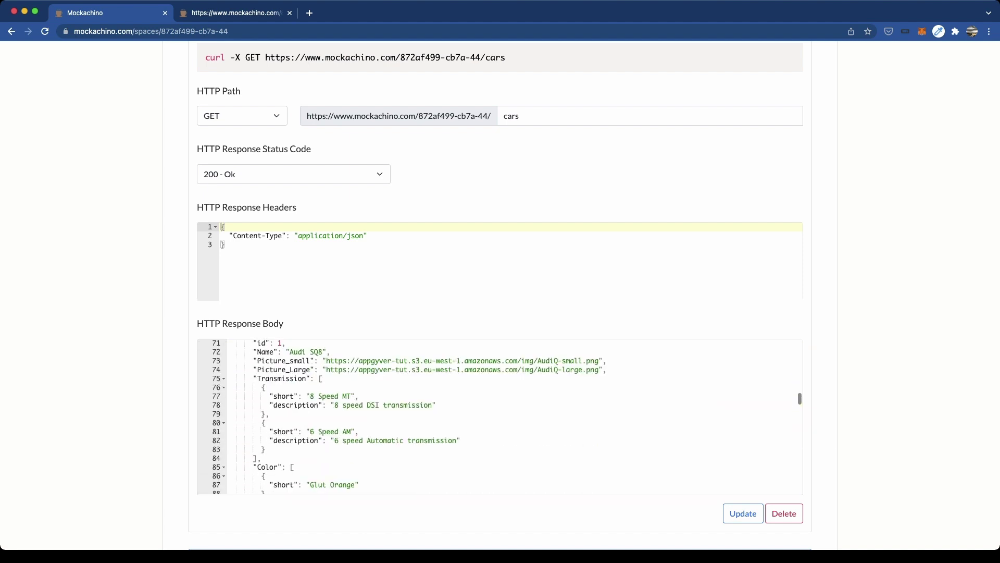
pyautogui.scroll(1, 500, 416)
pyautogui.scroll(-3, 500, 417)
pyautogui.scroll(3, 500, 417)
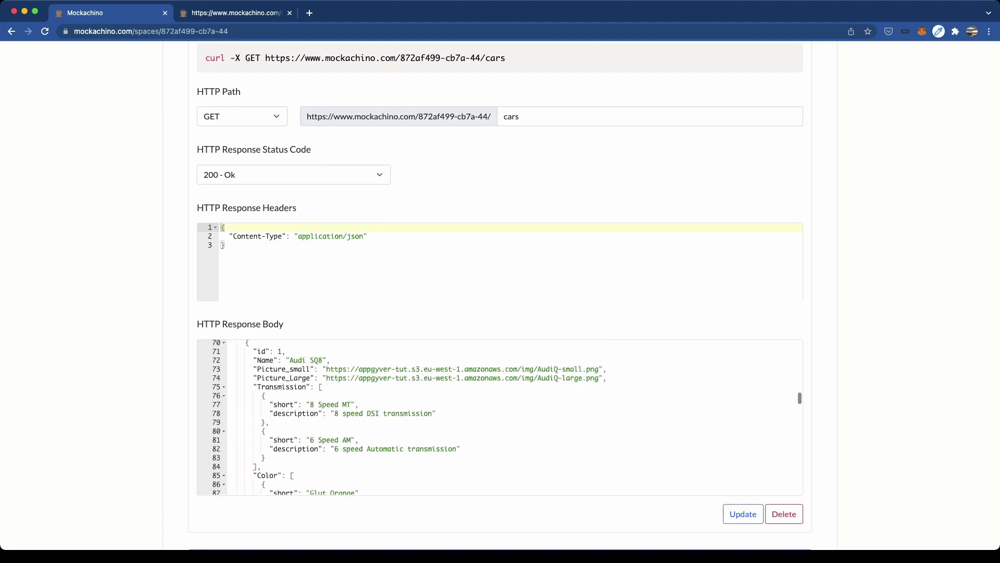
pyautogui.scroll(20, 500, 417)
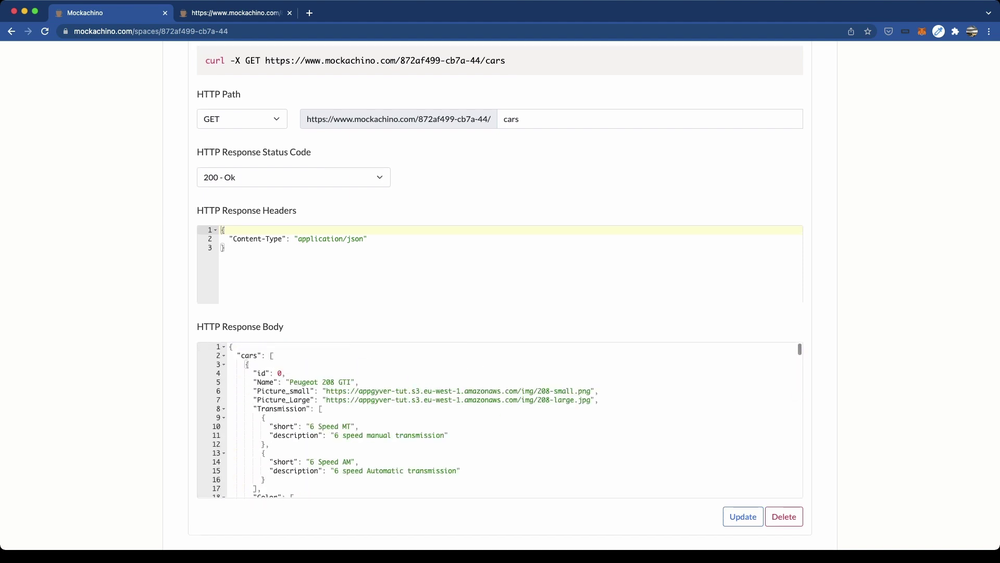
pyautogui.scroll(-20, 500, 419)
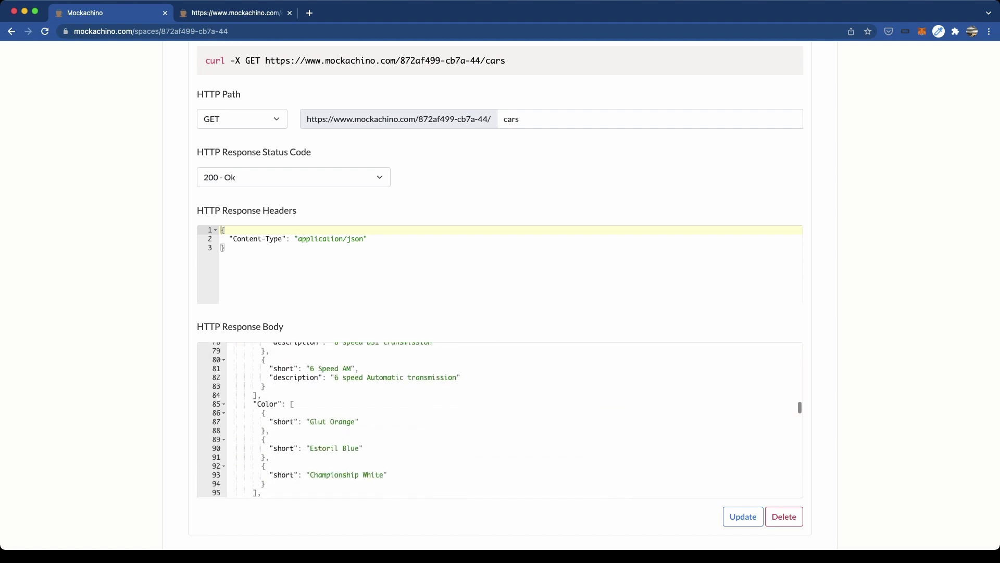
pyautogui.scroll(-3, 500, 419)
pyautogui.scroll(-12, 500, 419)
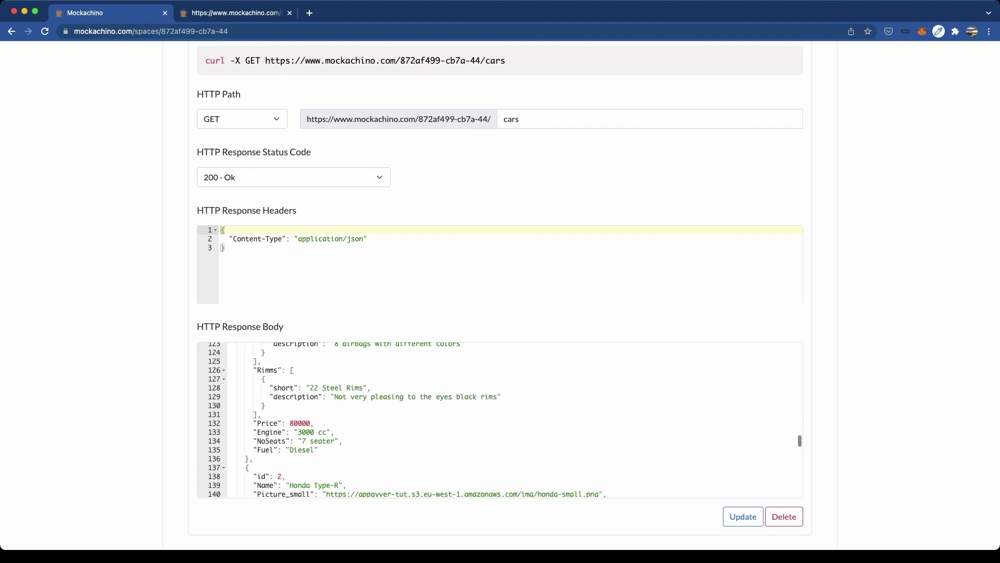
pyautogui.scroll(-6, 500, 419)
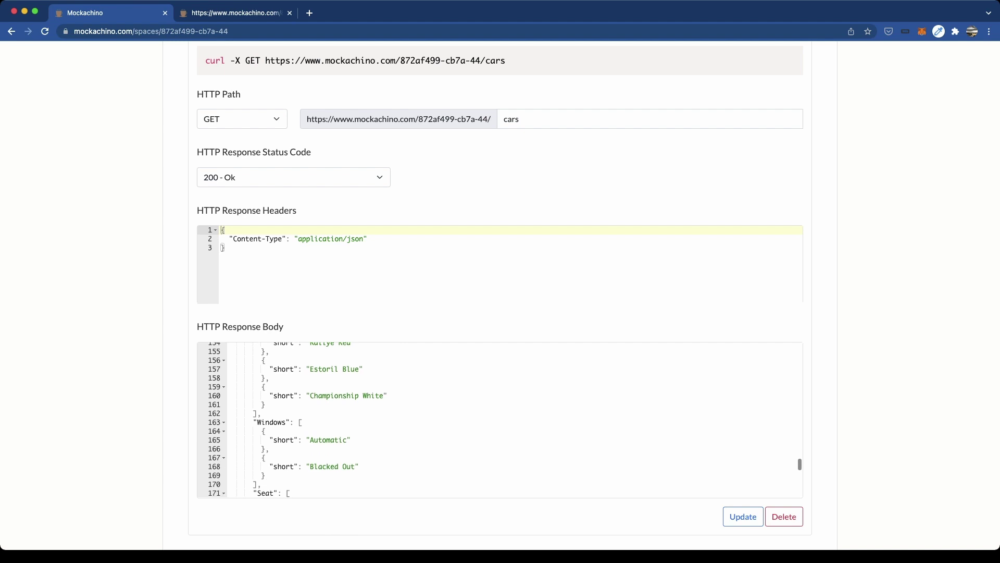
pyautogui.scroll(-7, 500, 420)
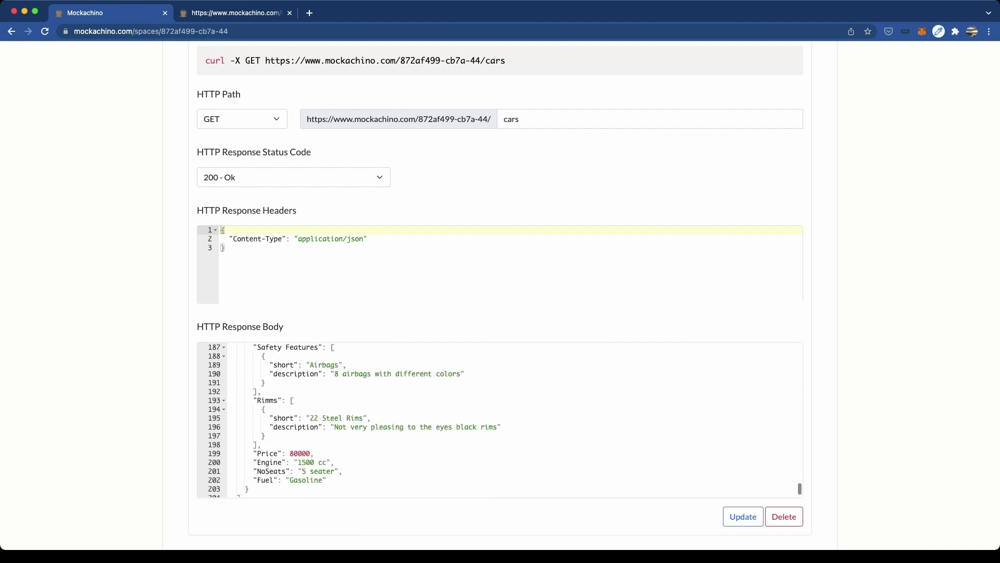
pyautogui.scroll(5, 500, 420)
pyautogui.scroll(20, 500, 419)
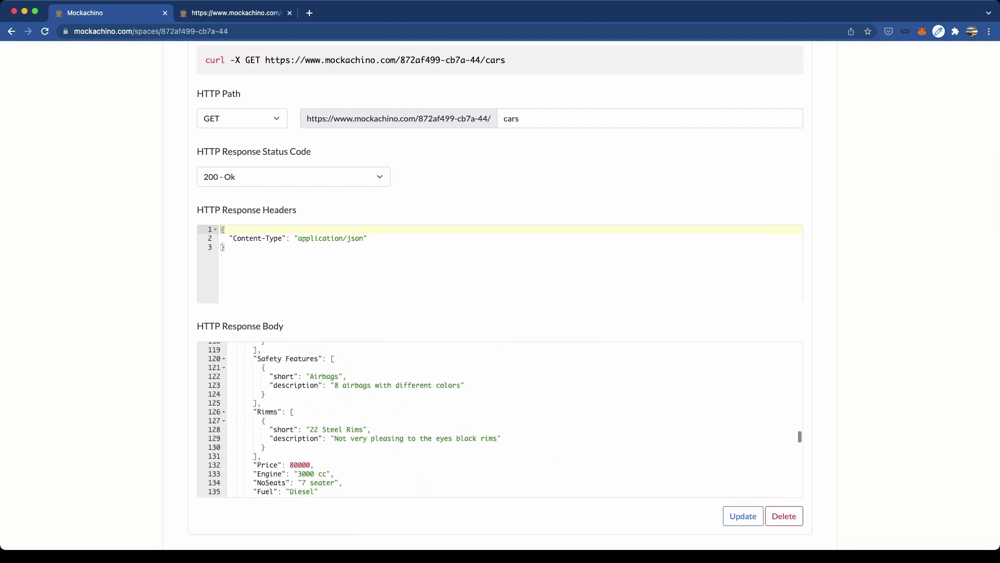
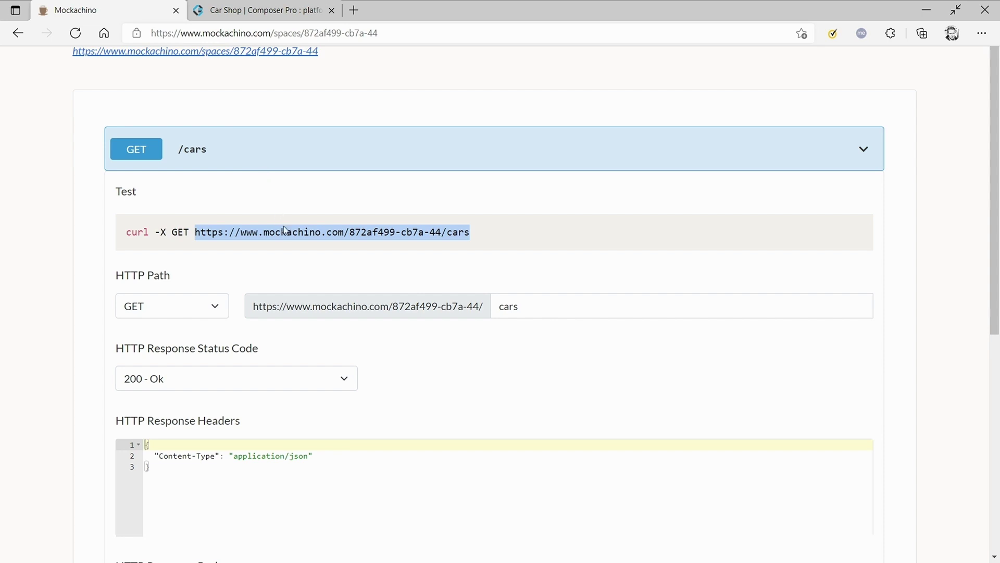
pyautogui.click(252, 225)
pyautogui.moveTo(195, 232); pyautogui.dragTo(449, 234)
pyautogui.hotkey('ctrl', 'c')
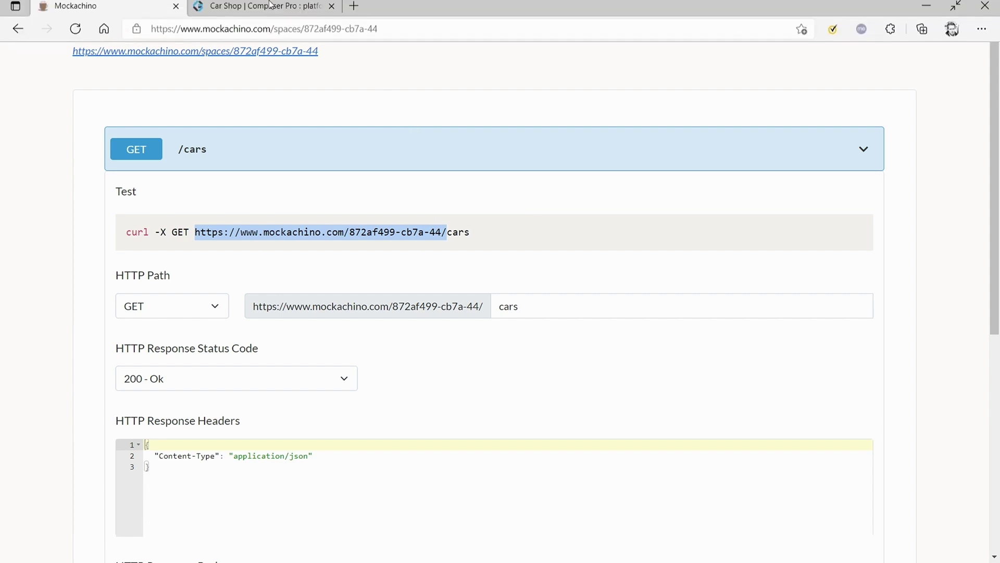
pyautogui.click(282, 10)
pyautogui.click(270, 236)
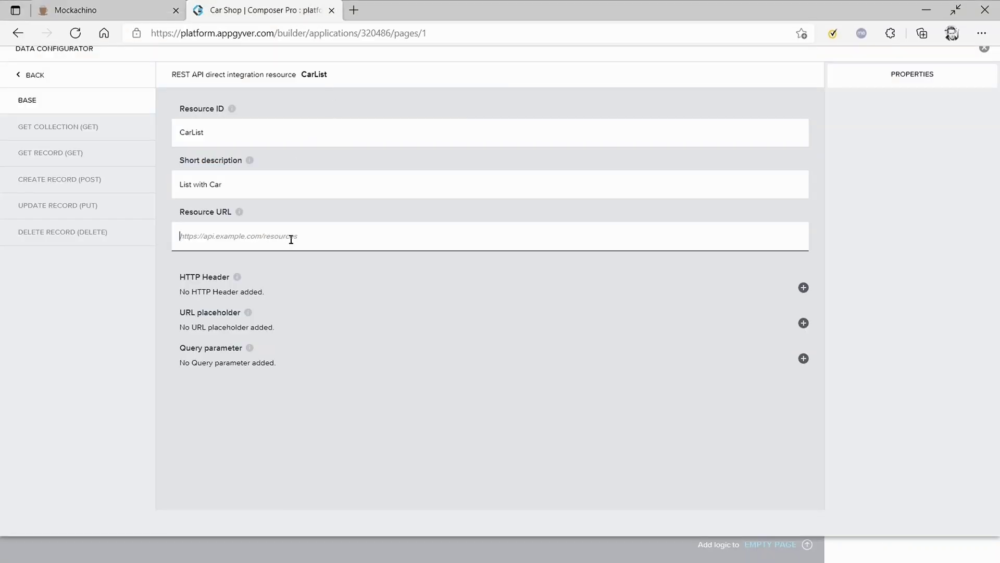
pyautogui.hotkey('ctrl', 'v')
pyautogui.click(354, 282)
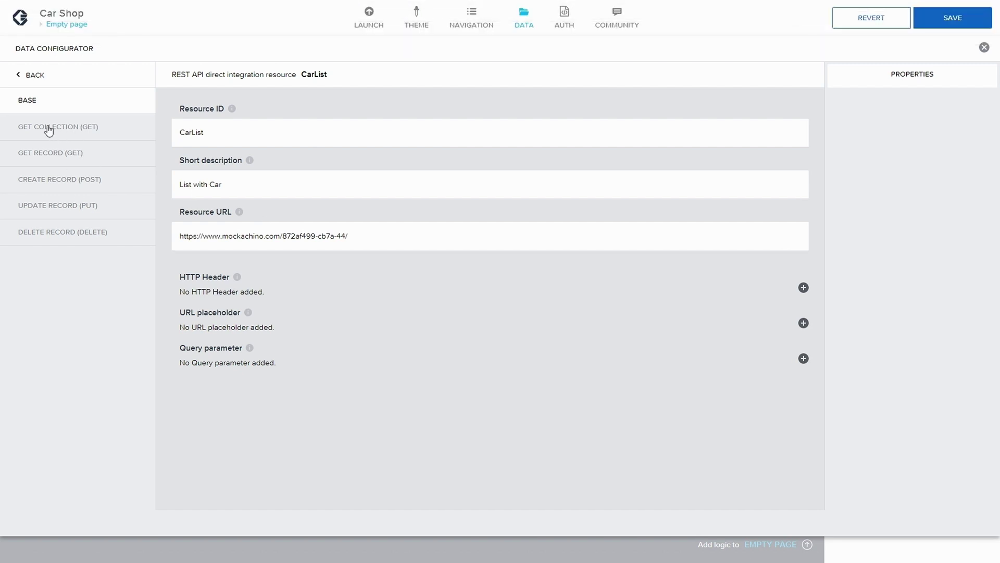
# - Set the relative path of CarList's Get collection method to "cars", copied from the route's HTTP path in Mockachino
pyautogui.click(48, 130)
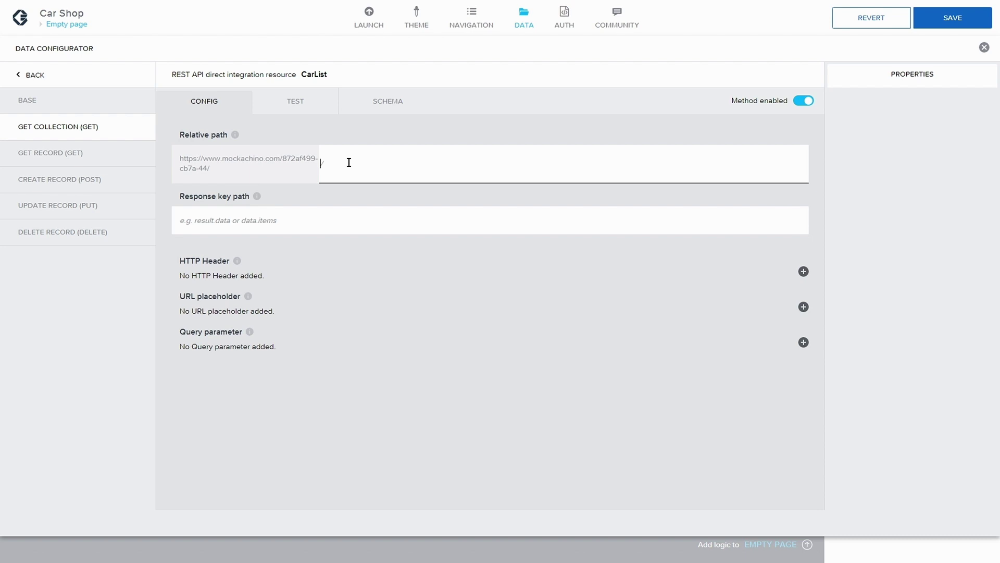
pyautogui.moveTo(244, 4)
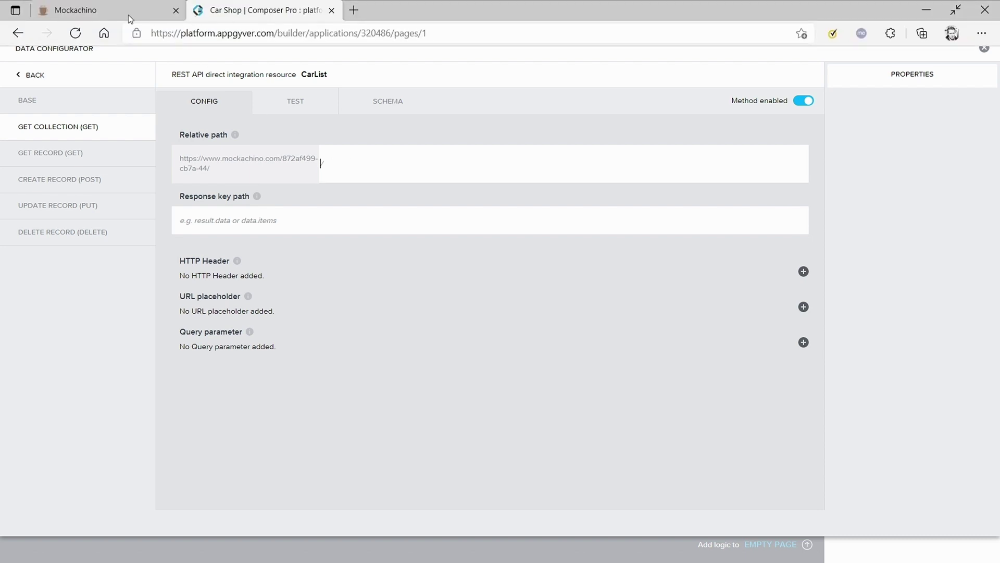
pyautogui.click(115, 14)
pyautogui.doubleClick(511, 305)
pyautogui.hotkey('ctrl', 'c')
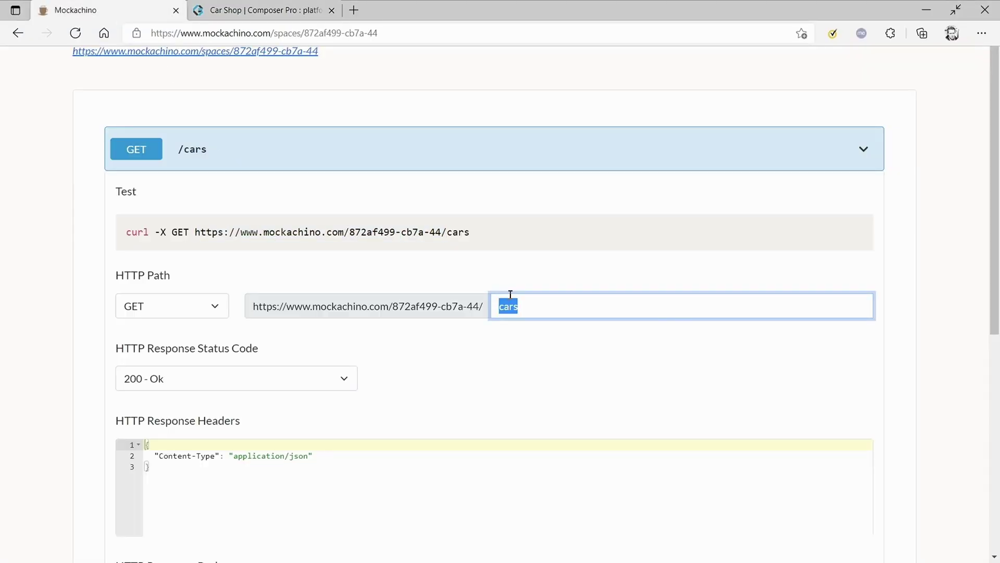
pyautogui.click(237, 11)
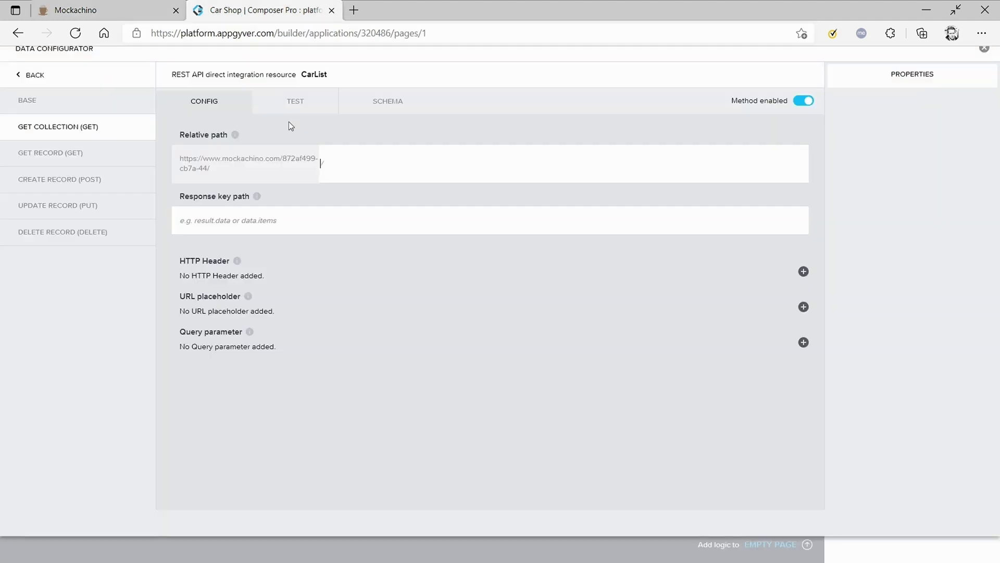
pyautogui.click(331, 172)
pyautogui.hotkey('ctrl', 'v')
pyautogui.click(298, 221)
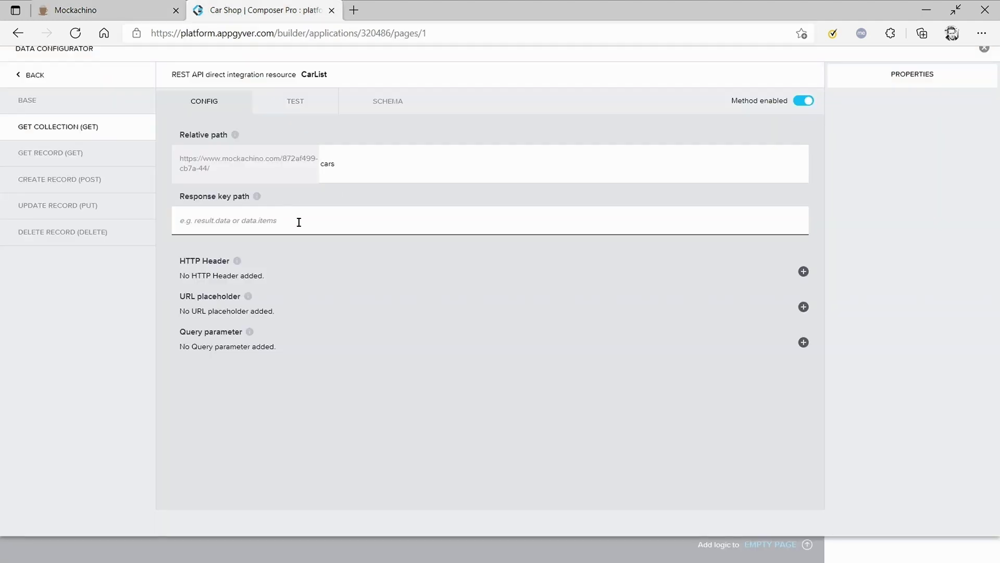
pyautogui.press('F11')
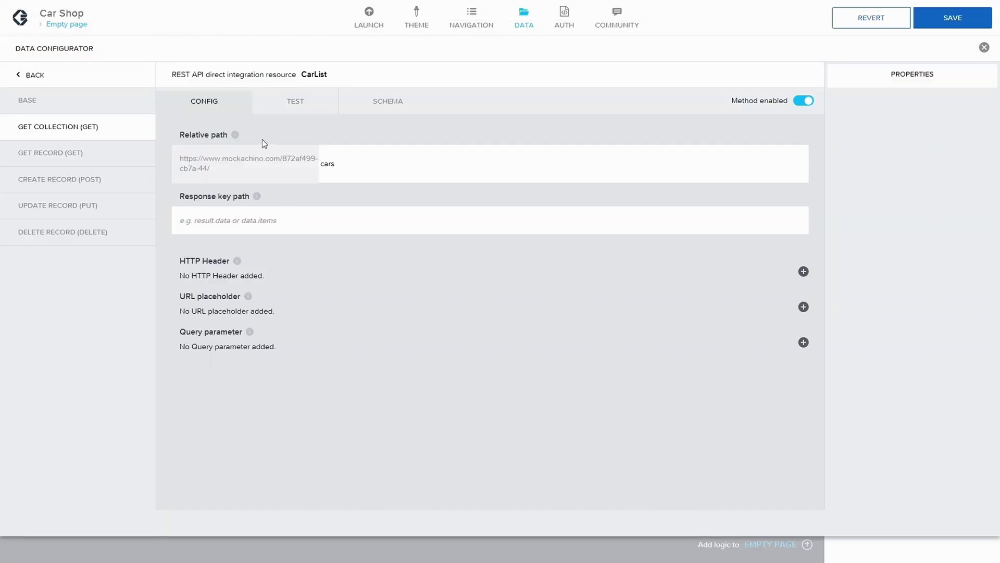
pyautogui.click(251, 216)
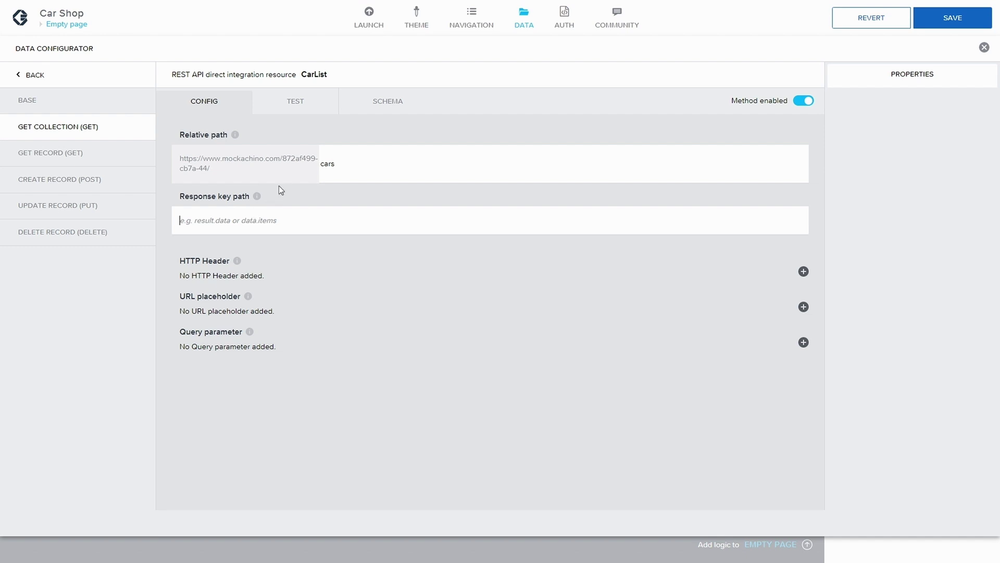
# - Run a test of the Get collection call and examine the returned response from start to end
pyautogui.click(291, 105)
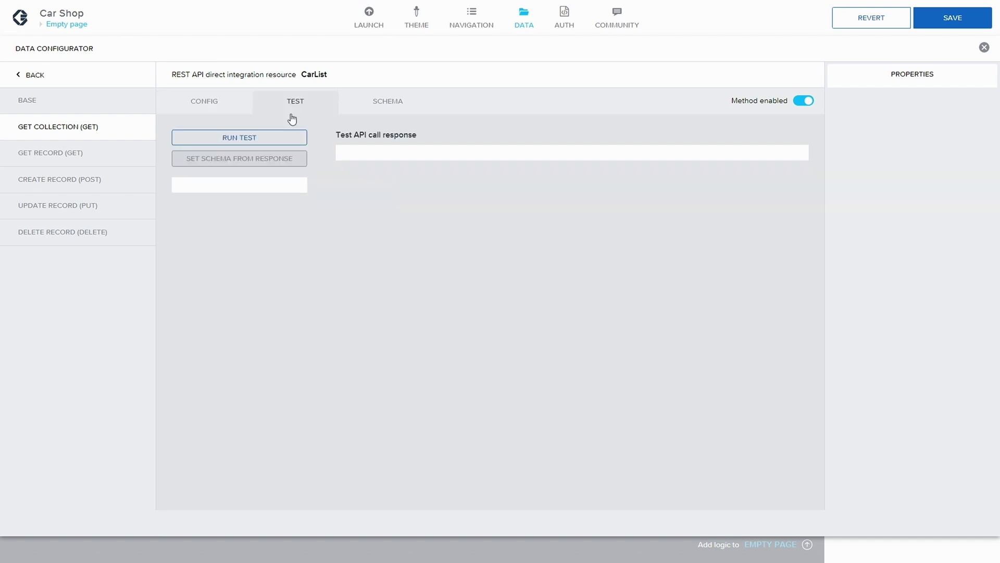
pyautogui.click(253, 143)
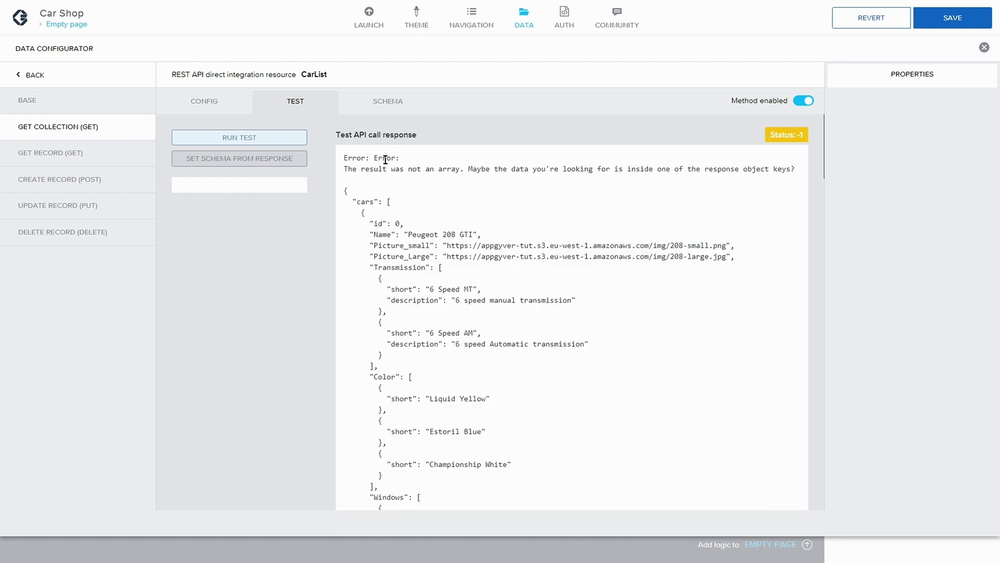
pyautogui.scroll(-12, 424, 202)
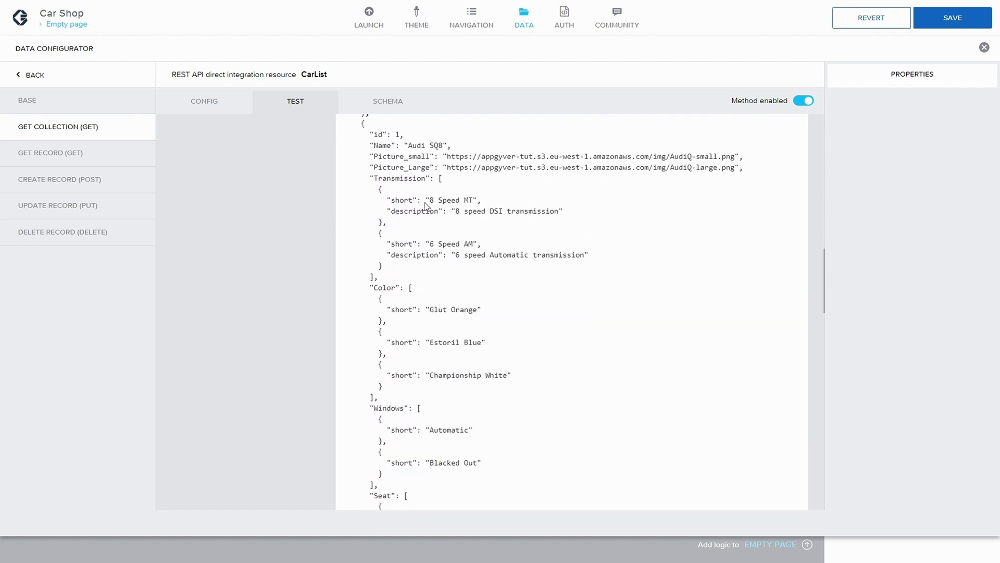
pyautogui.scroll(1, 424, 202)
pyautogui.scroll(-3, 424, 202)
pyautogui.scroll(5, 427, 203)
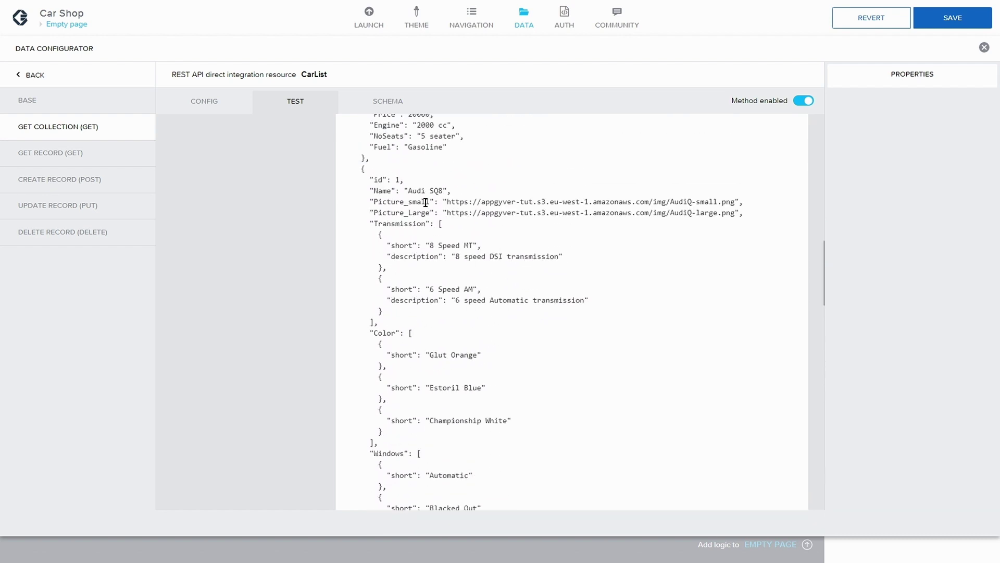
pyautogui.scroll(10, 423, 196)
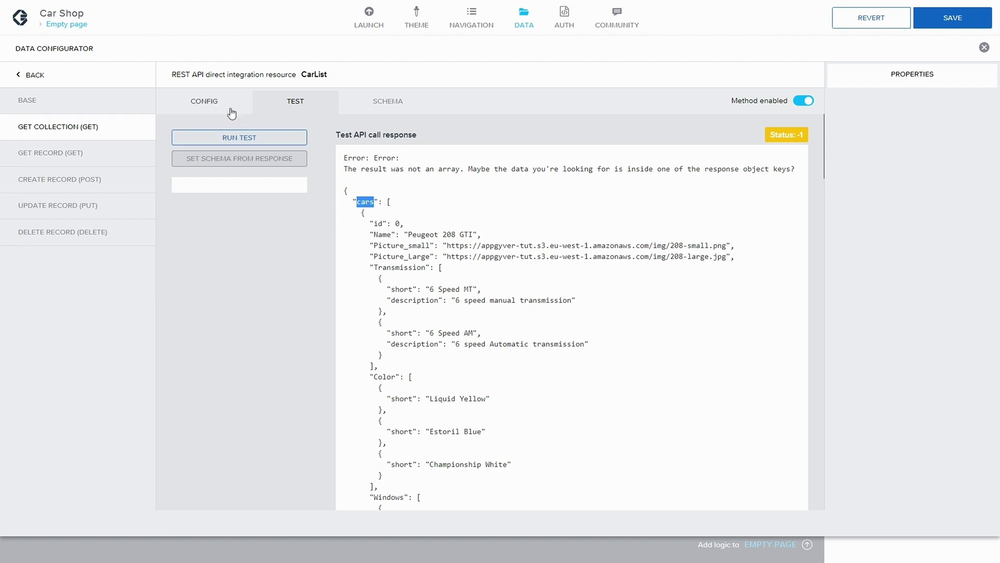
# - Set the Get collection method's response key path to "cars"
pyautogui.click(205, 102)
pyautogui.click(263, 221)
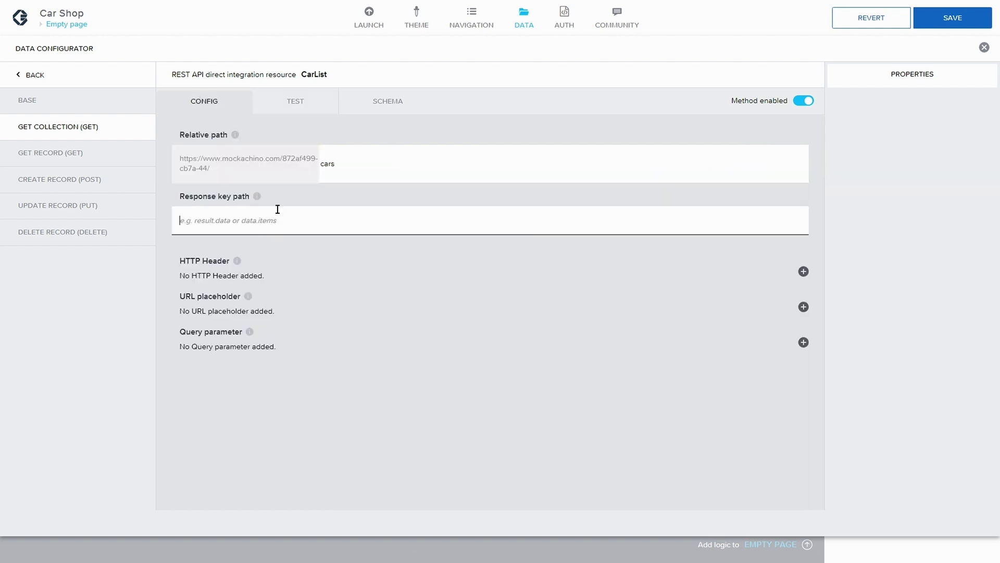
pyautogui.write('cars')
# - Rerun the Get collection test with the response key path applied and read through the returned car list
pyautogui.click(294, 101)
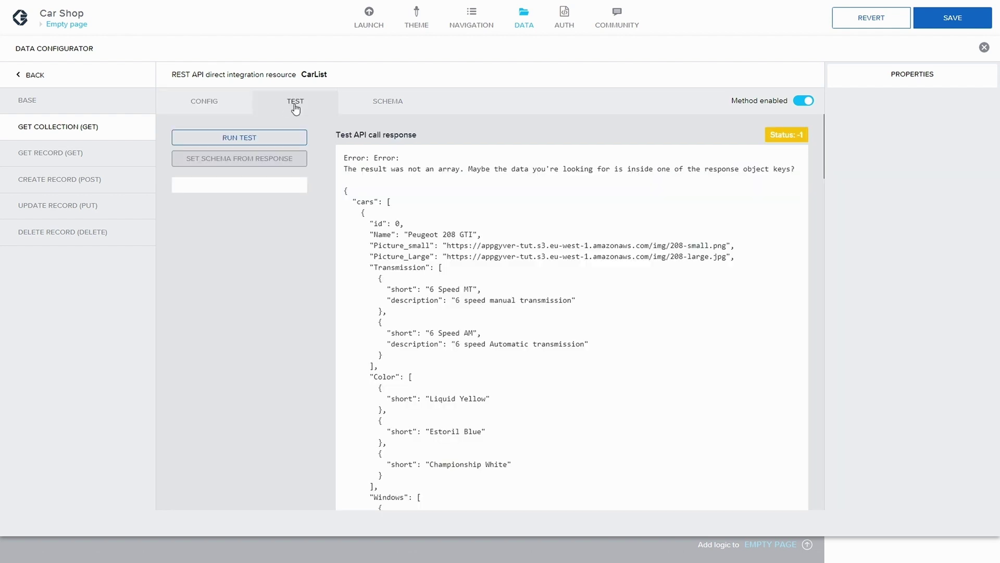
pyautogui.click(255, 139)
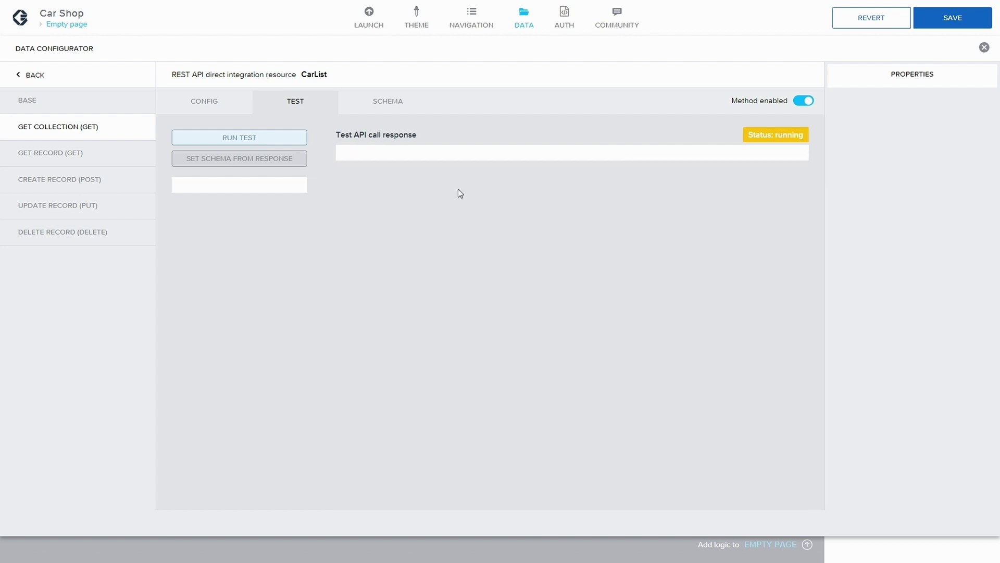
pyautogui.scroll(-1, 499, 189)
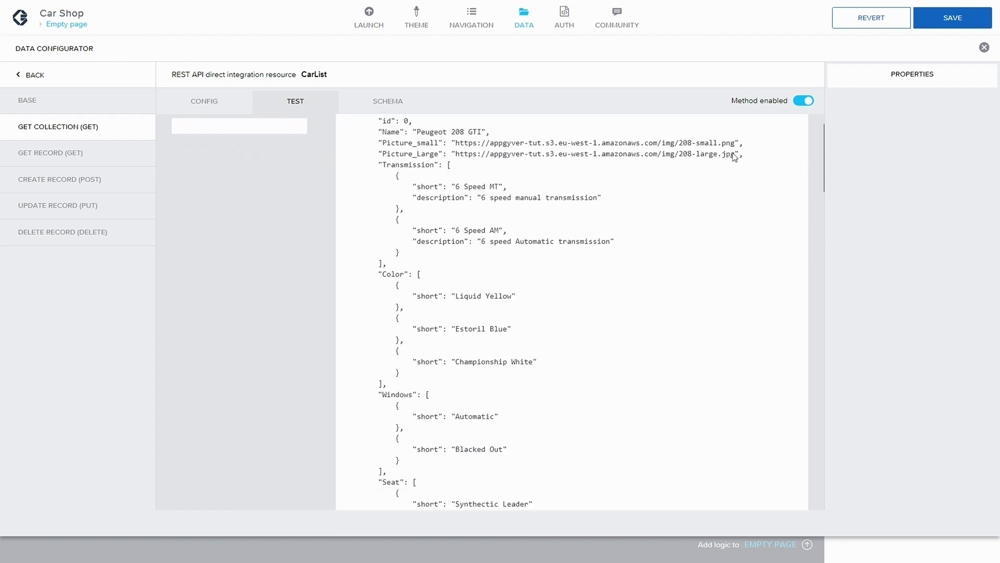
pyautogui.scroll(1, 554, 235)
pyautogui.scroll(-12, 555, 237)
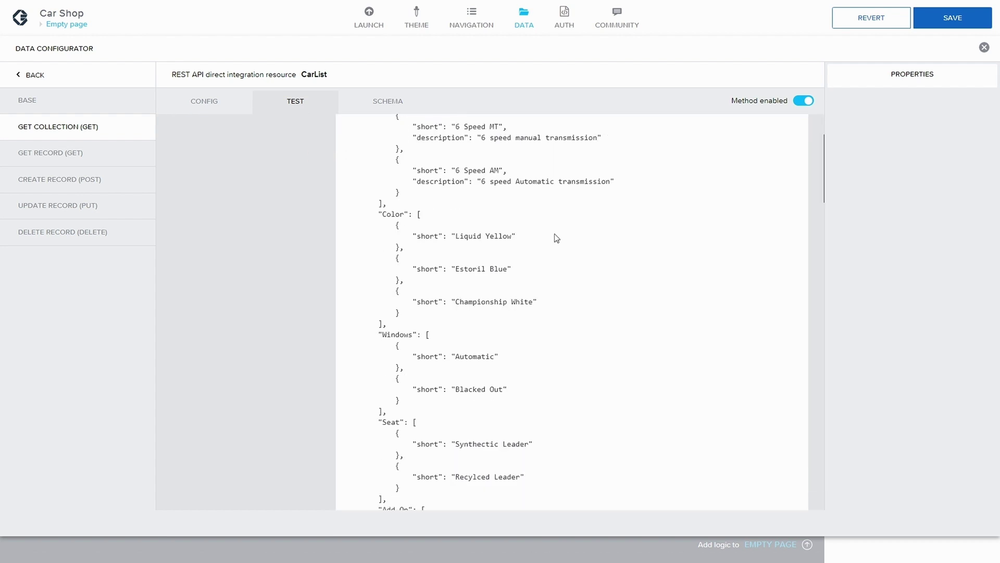
pyautogui.scroll(-2, 557, 238)
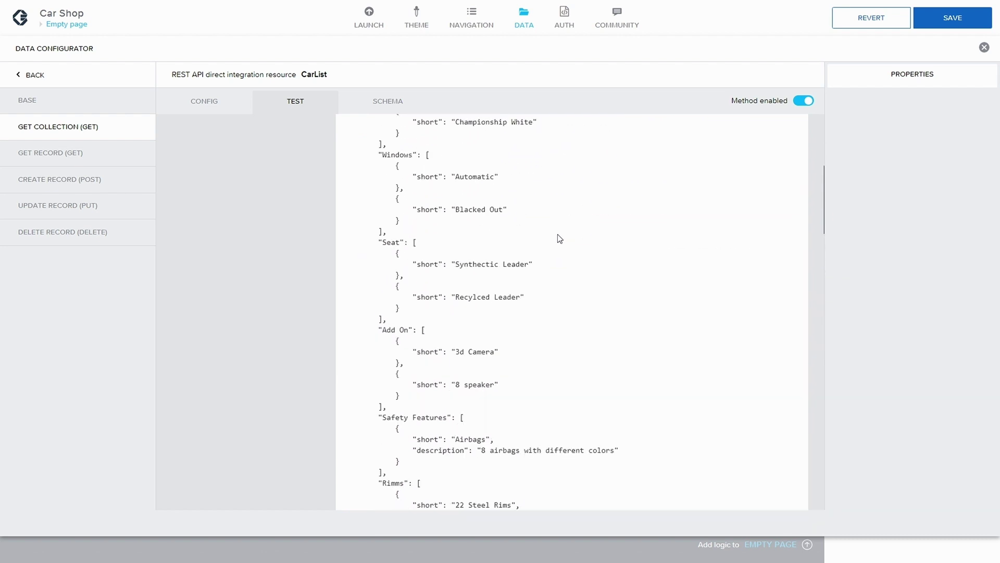
pyautogui.scroll(15, 558, 238)
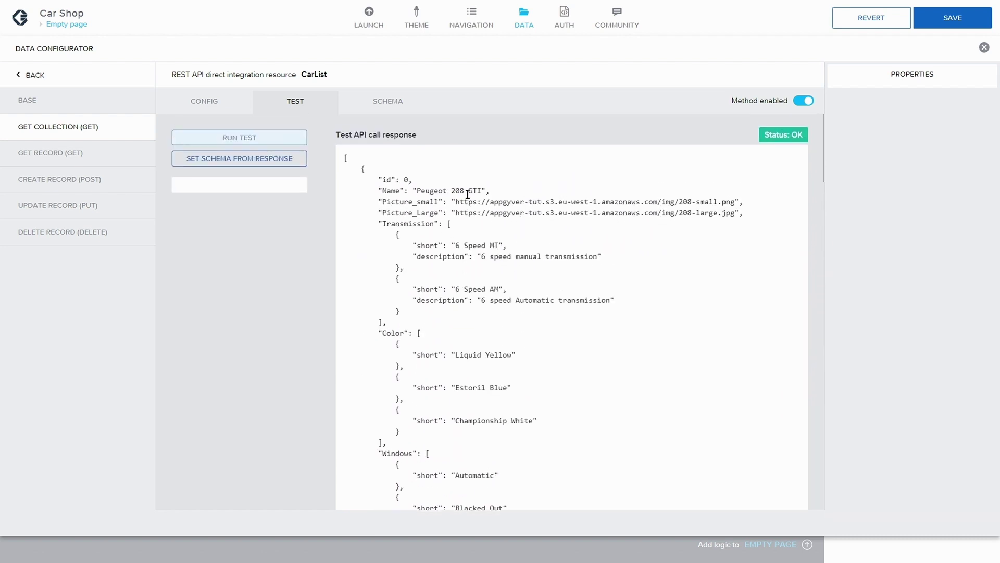
# - Set the Get collection schema from the test response and review its properties through to id
pyautogui.click(243, 162)
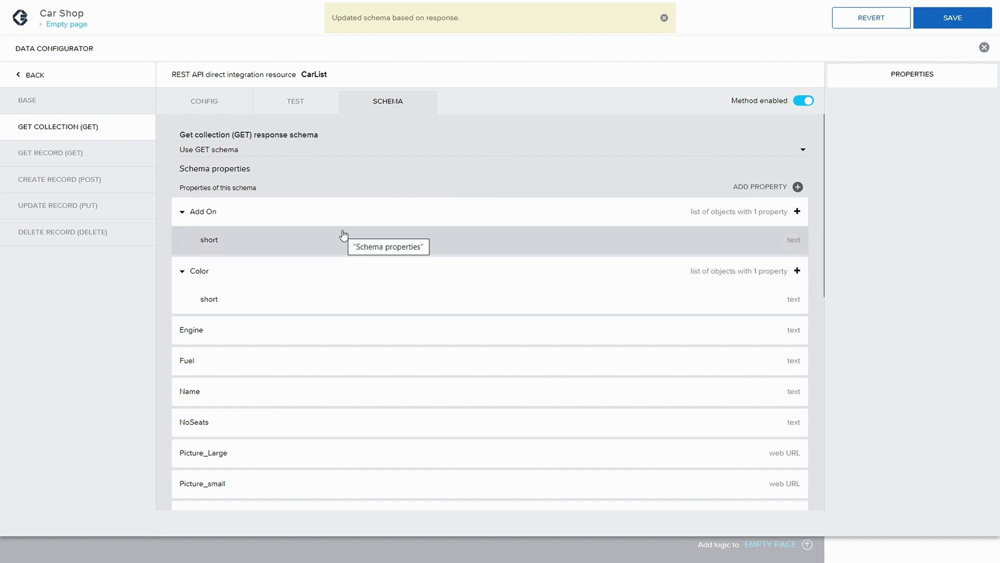
pyautogui.scroll(-1, 343, 243)
pyautogui.scroll(-6, 344, 248)
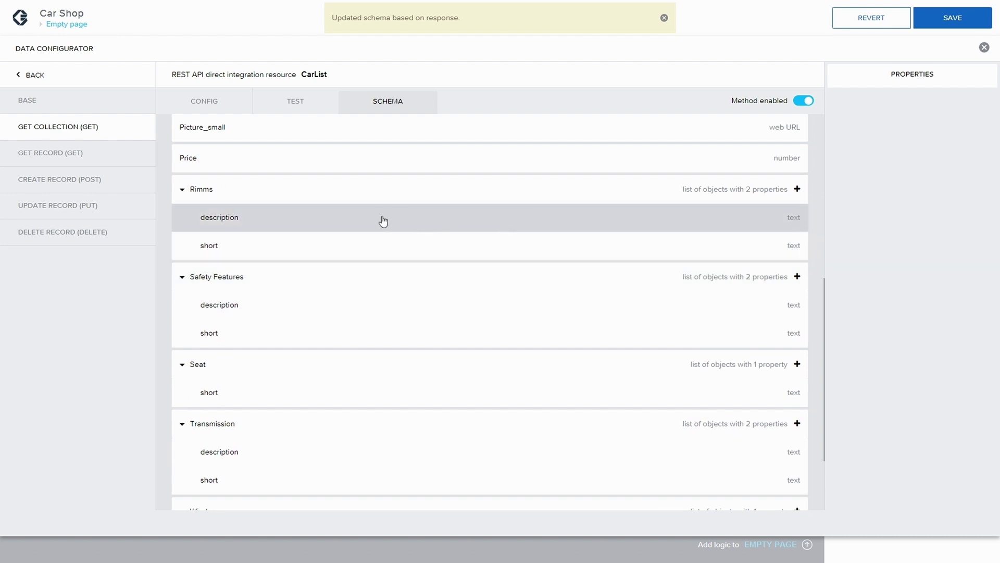
pyautogui.scroll(-1, 323, 286)
pyautogui.scroll(-1, 271, 323)
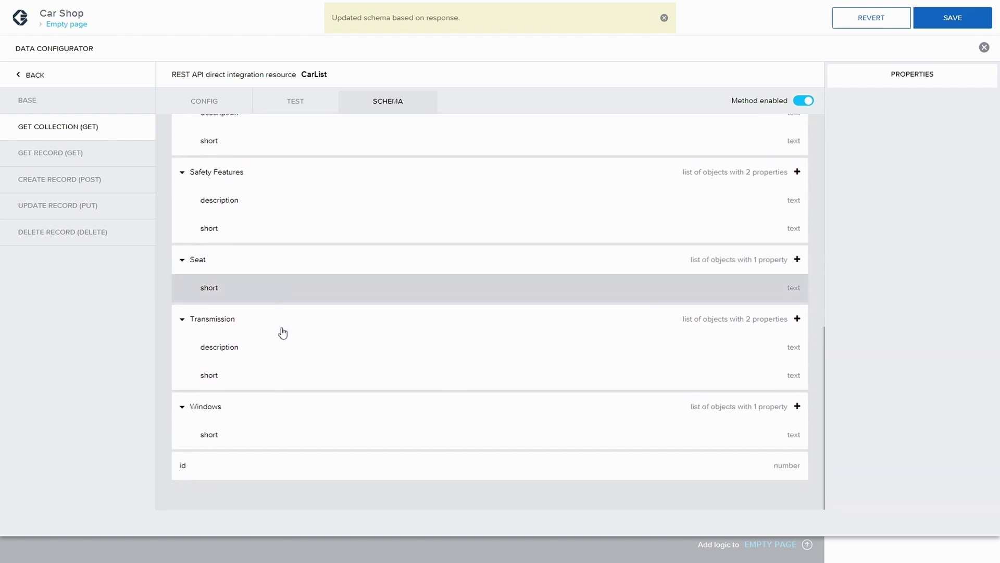
# - Review the Get collection response schema's properties from Add On through to id and back to the start
pyautogui.scroll(1, 263, 372)
pyautogui.scroll(8, 258, 372)
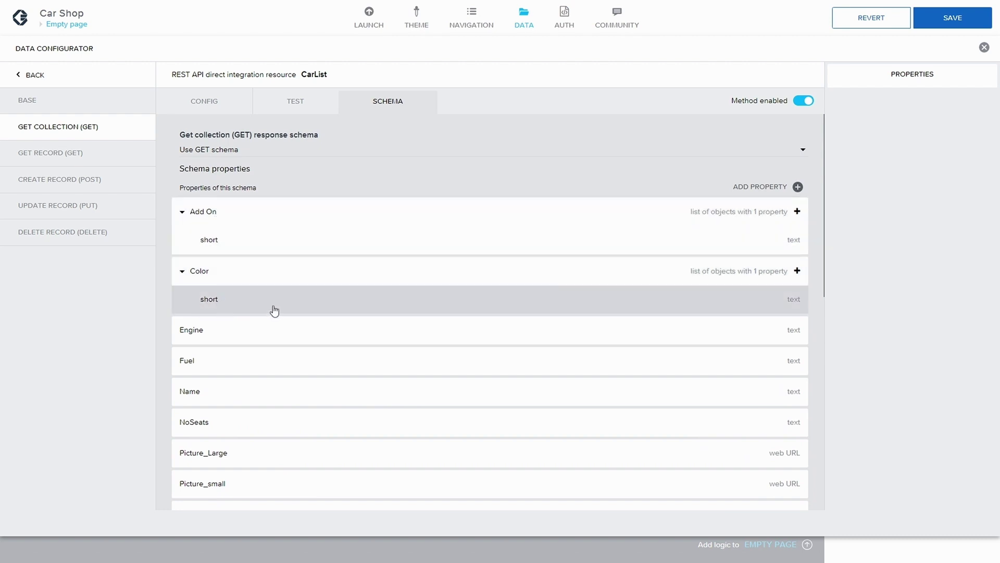
pyautogui.scroll(-1, 239, 305)
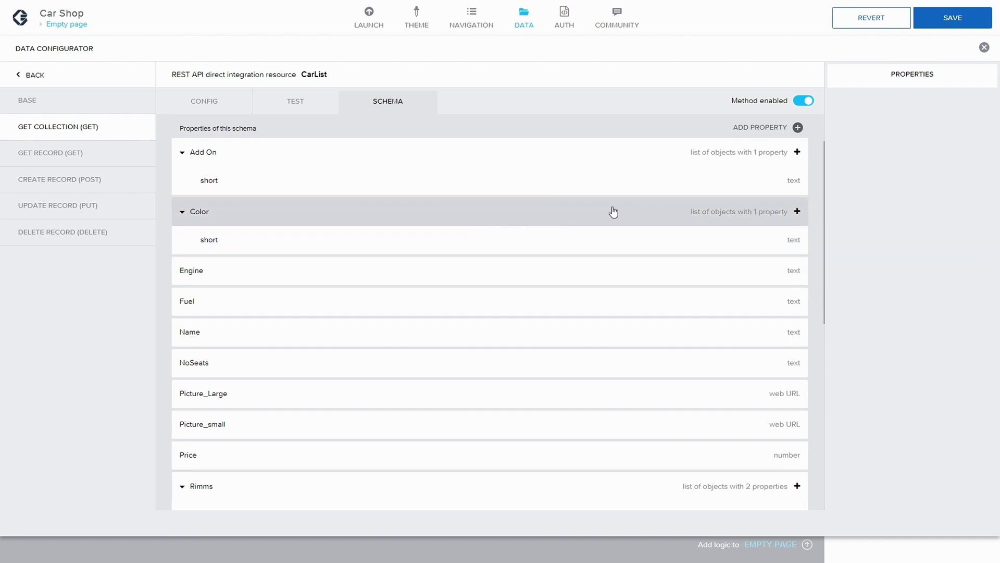
pyautogui.scroll(1, 585, 223)
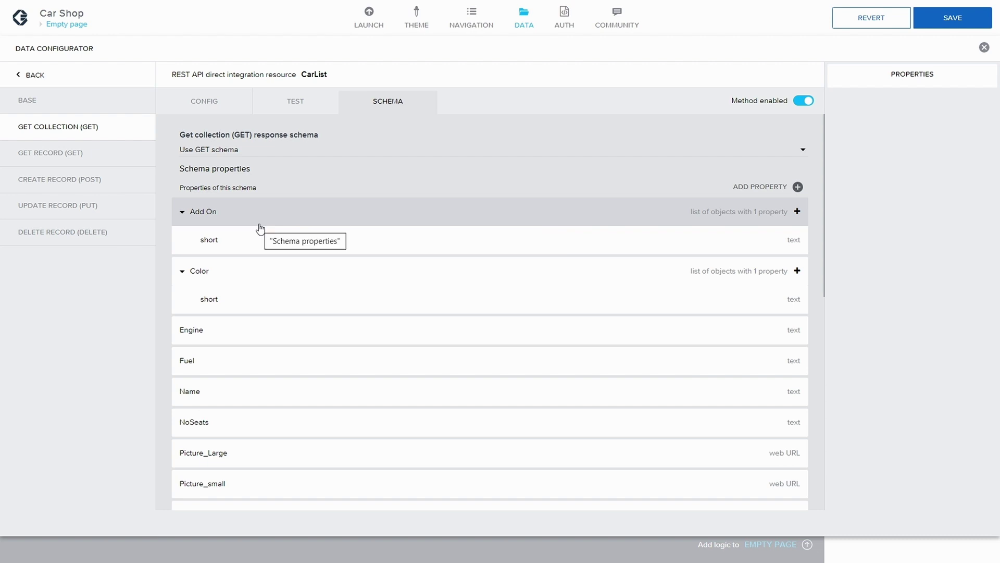
pyautogui.scroll(-5, 259, 230)
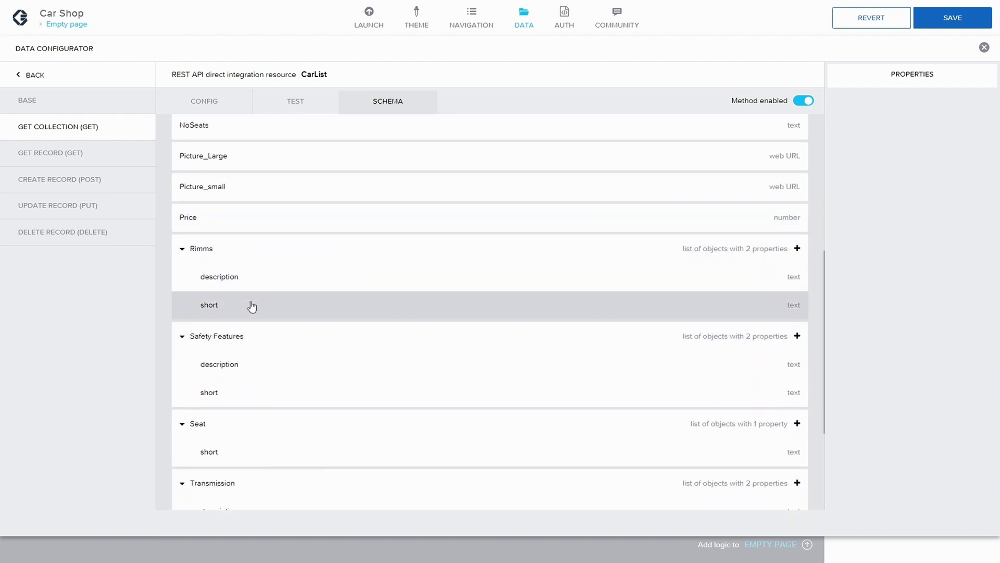
pyautogui.scroll(-2, 250, 358)
pyautogui.scroll(-1, 257, 380)
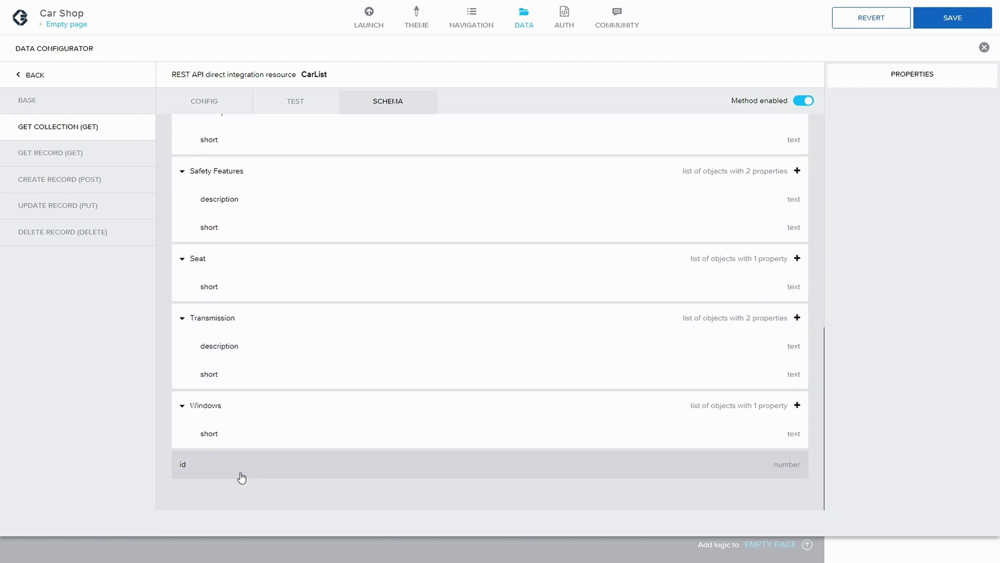
pyautogui.scroll(8, 248, 453)
pyautogui.scroll(1, 245, 396)
pyautogui.scroll(-1, 229, 349)
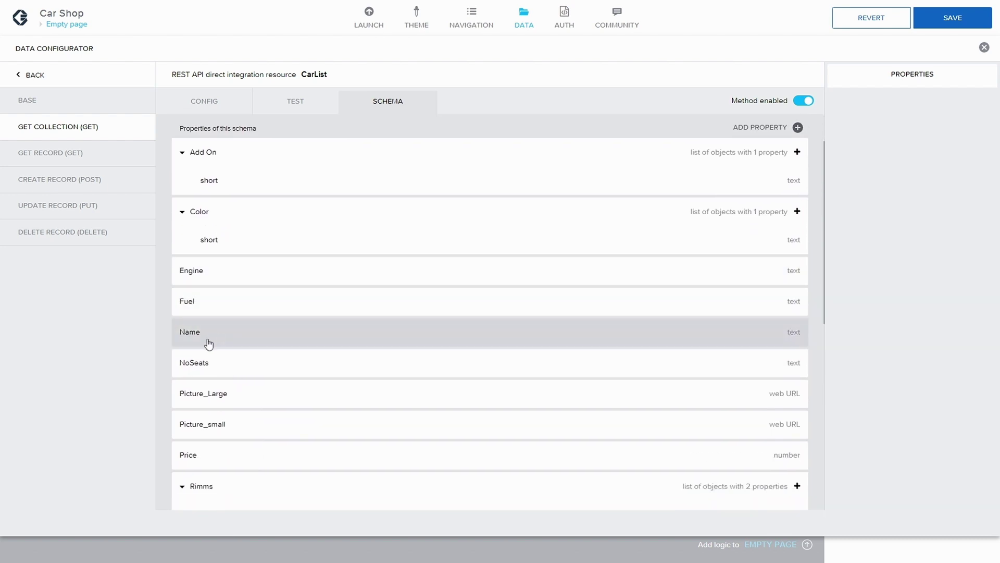
pyautogui.scroll(1, 313, 324)
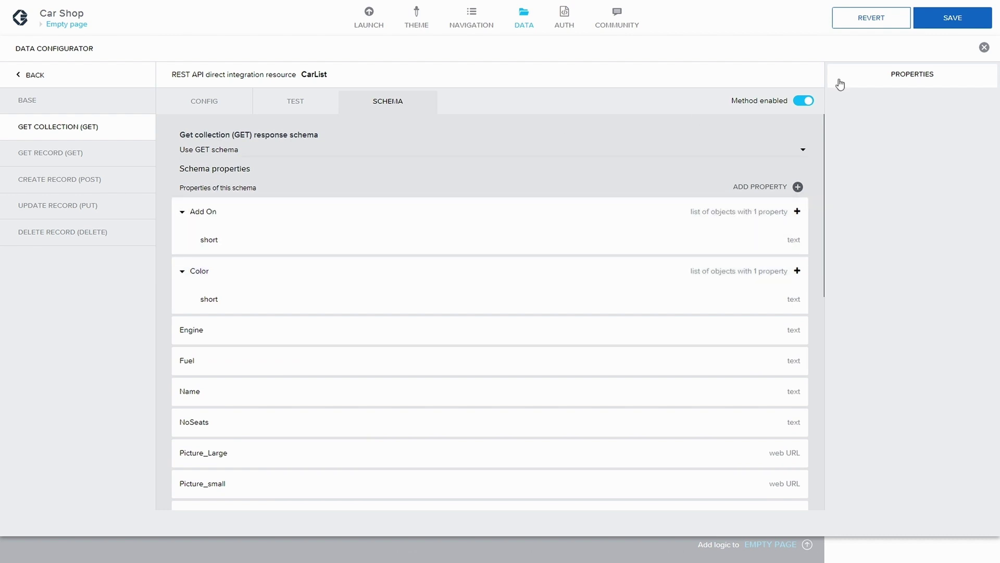
# - Save the application with the CarList resource and close the data configurator to return to the page canvas
pyautogui.click(941, 21)
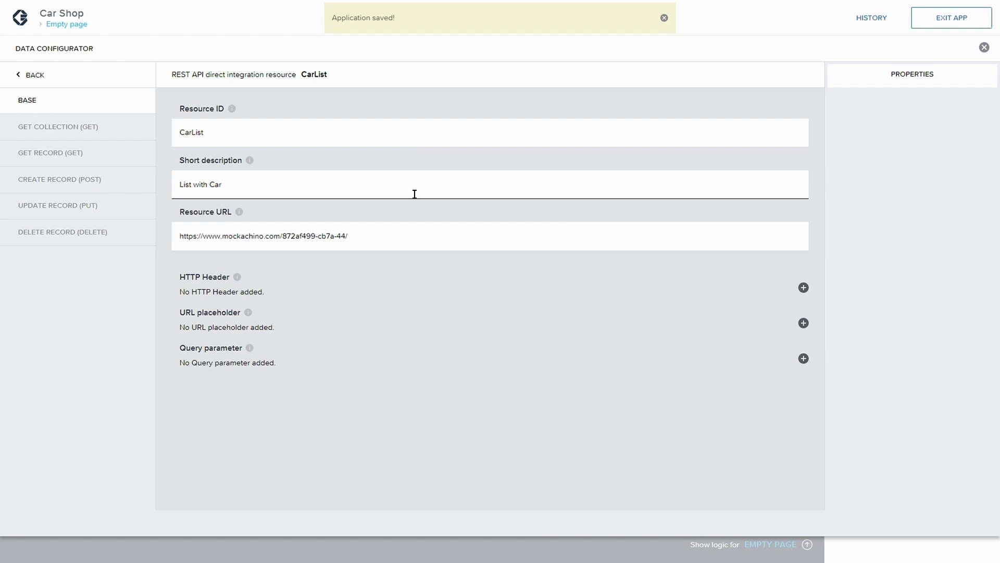
pyautogui.click(35, 75)
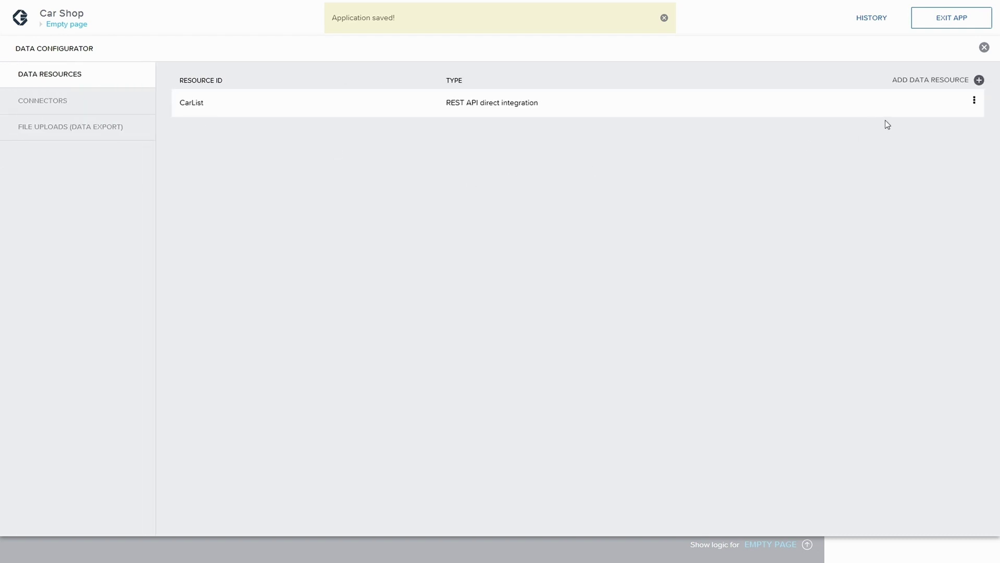
pyautogui.click(984, 49)
# - Add a List item component to the page directly below the lorem ipsum text paragraph
pyautogui.click(414, 142)
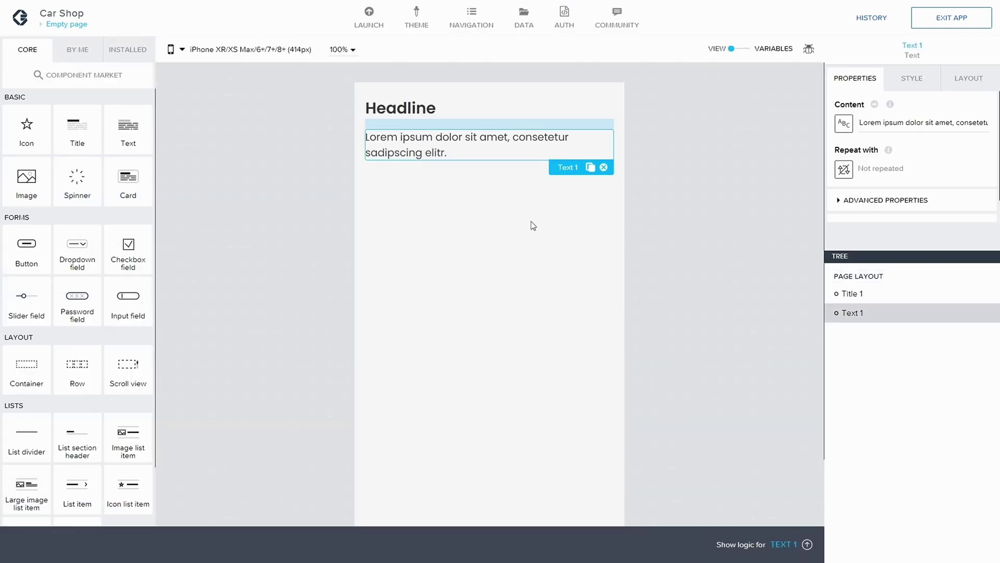
pyautogui.scroll(-3, 57, 365)
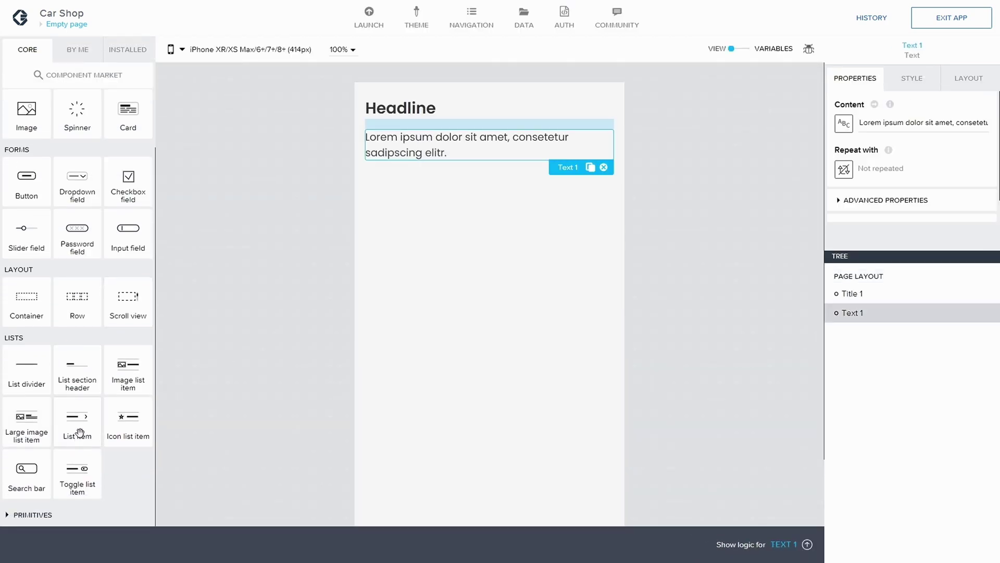
pyautogui.moveTo(75, 417); pyautogui.dragTo(426, 193)
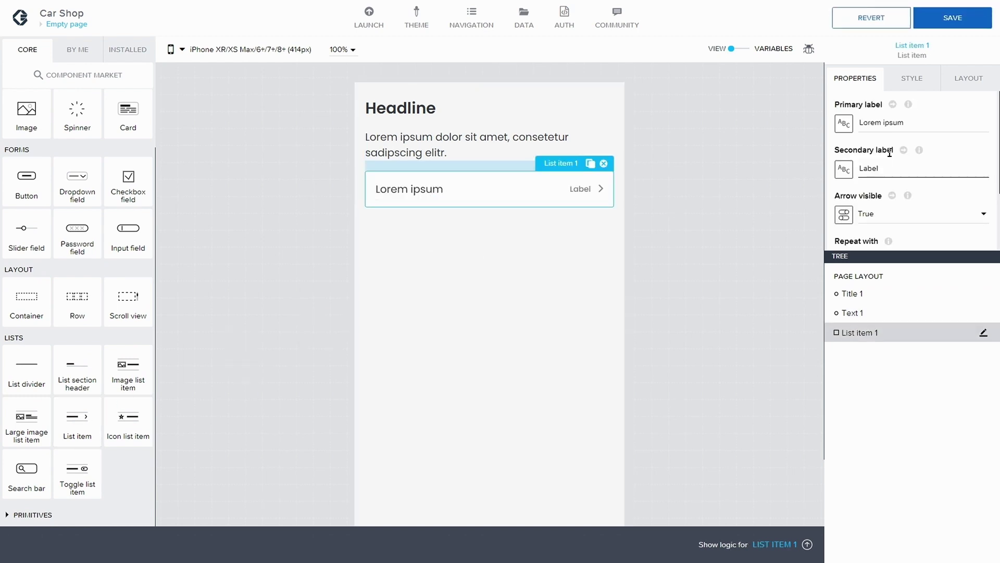
pyautogui.scroll(-2, 854, 229)
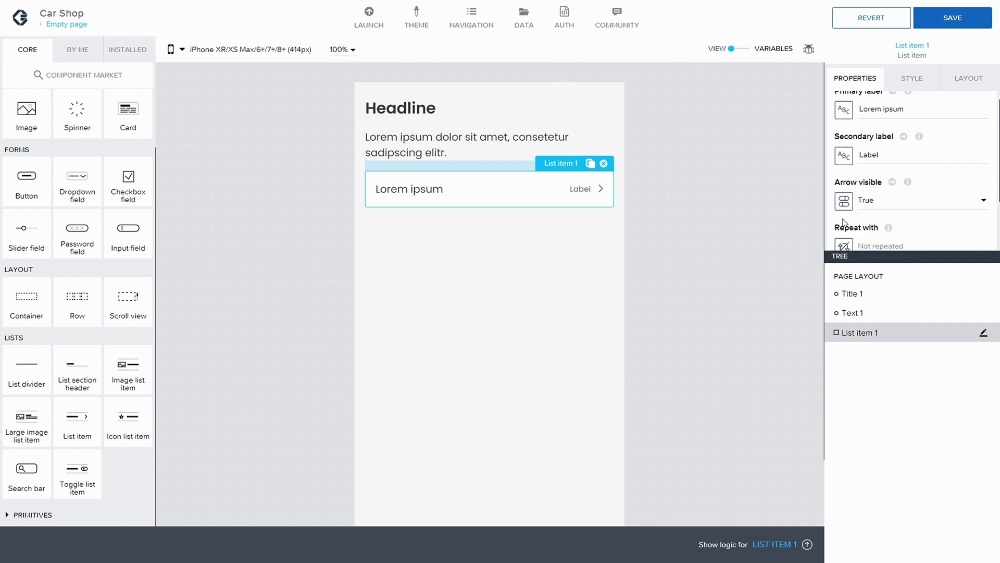
# - Add a data variable to the page based on the CarList data resource
pyautogui.click(744, 49)
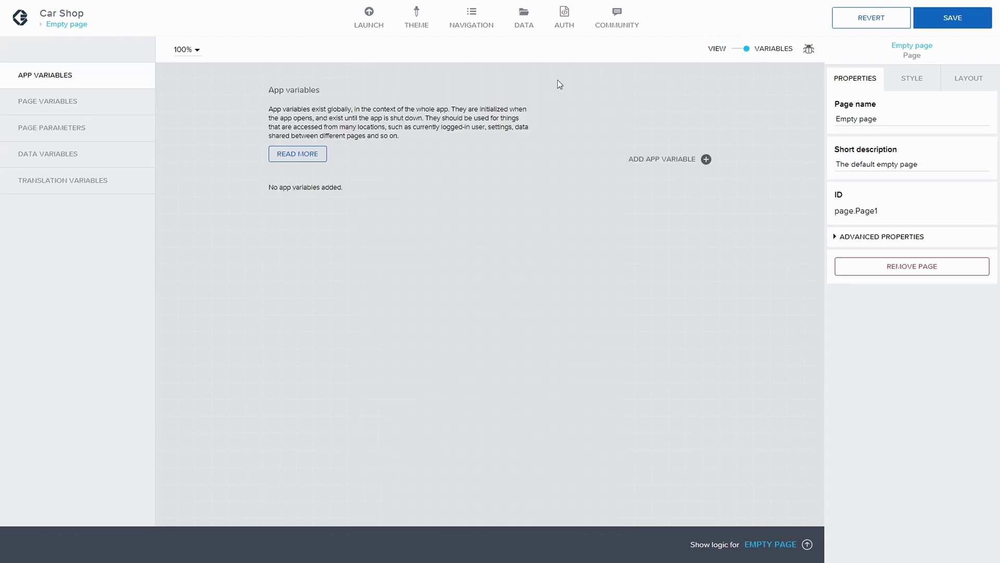
pyautogui.click(56, 158)
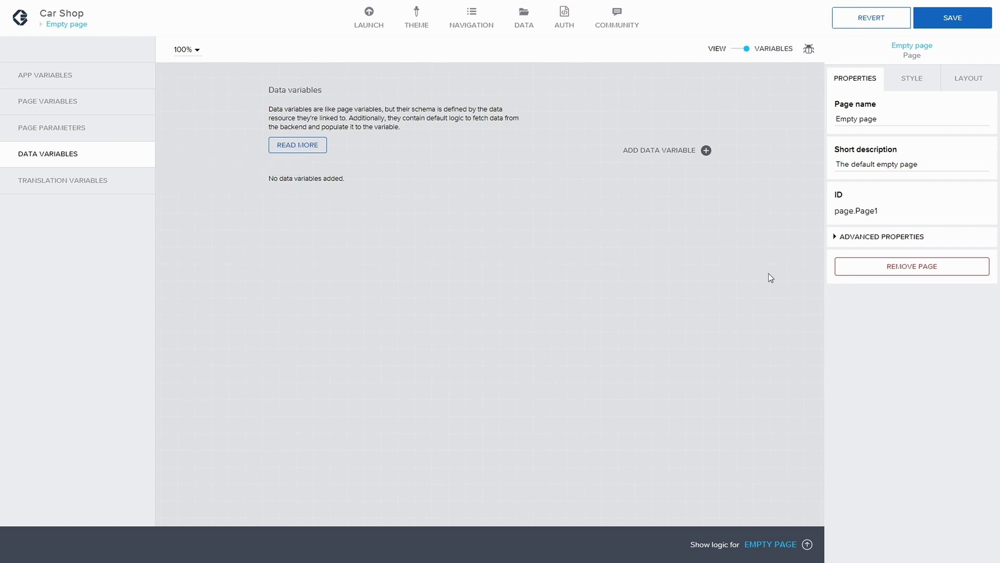
pyautogui.click(706, 151)
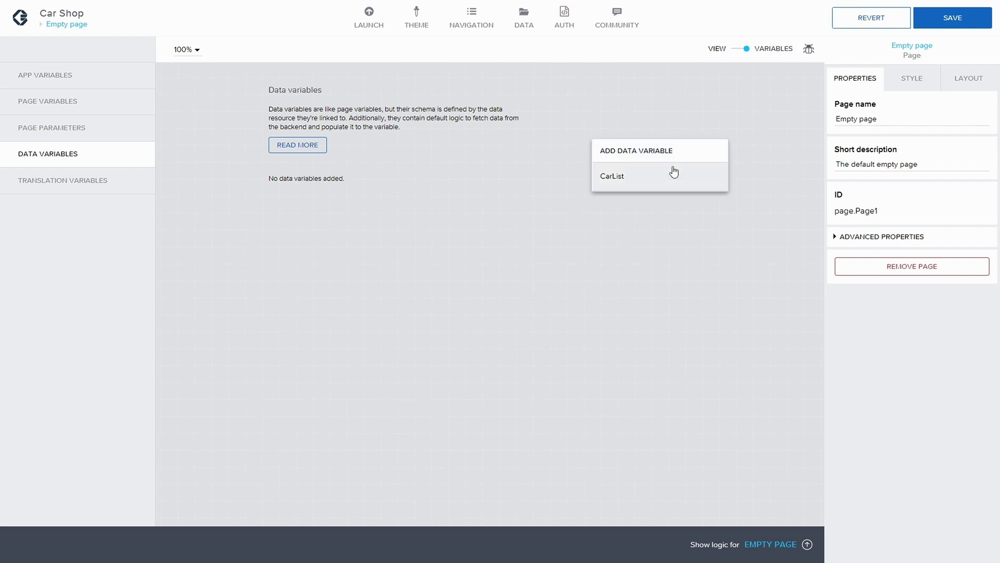
pyautogui.click(617, 177)
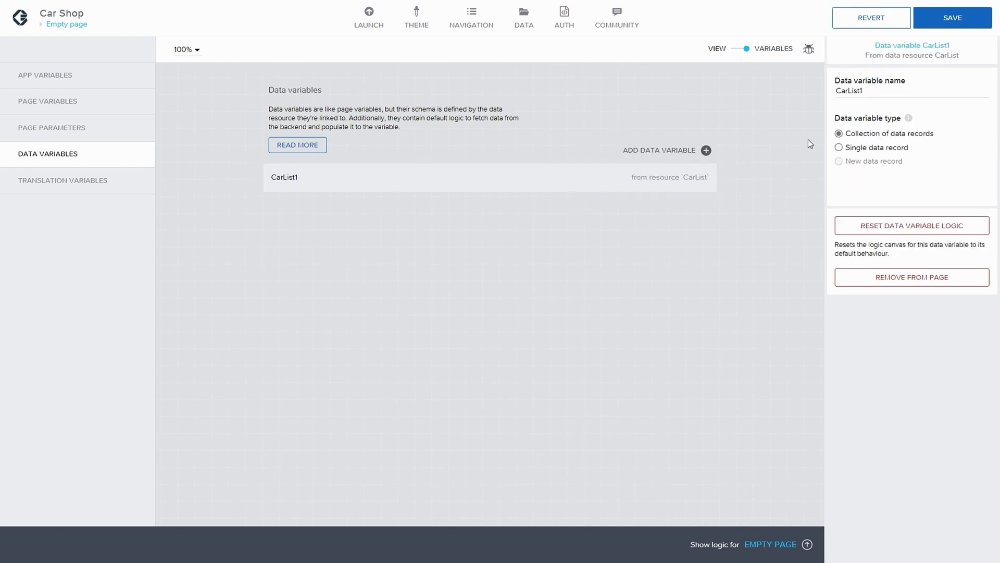
# - Rename the CarList data variable as CarList_data and save the application
pyautogui.click(877, 90)
pyautogui.press('BackSpace')
pyautogui.write('_data')
pyautogui.click(960, 21)
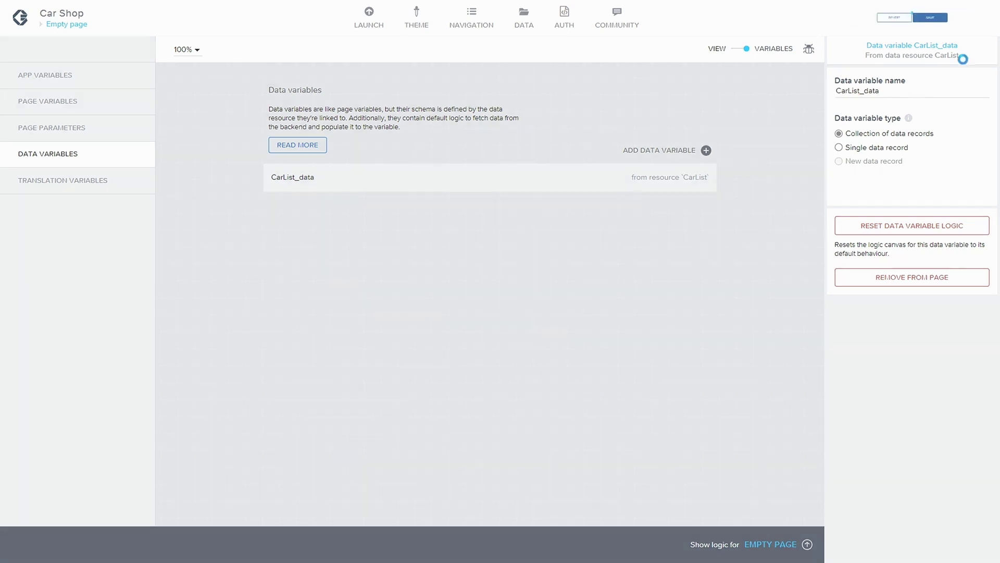
# - Bind the list item's Repeat with property on the page to the CarList_data data variable
pyautogui.click(763, 52)
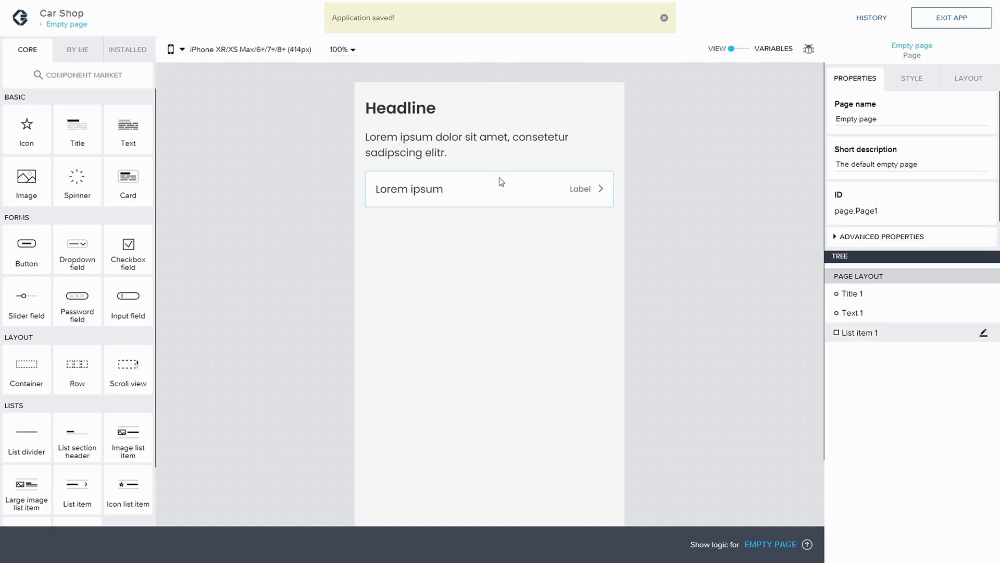
pyautogui.click(477, 193)
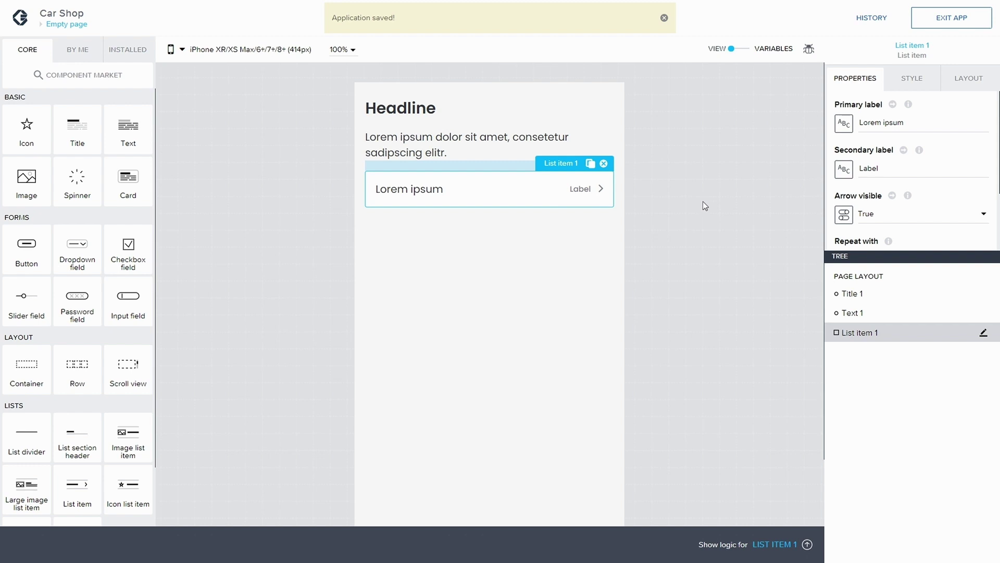
pyautogui.scroll(-2, 880, 219)
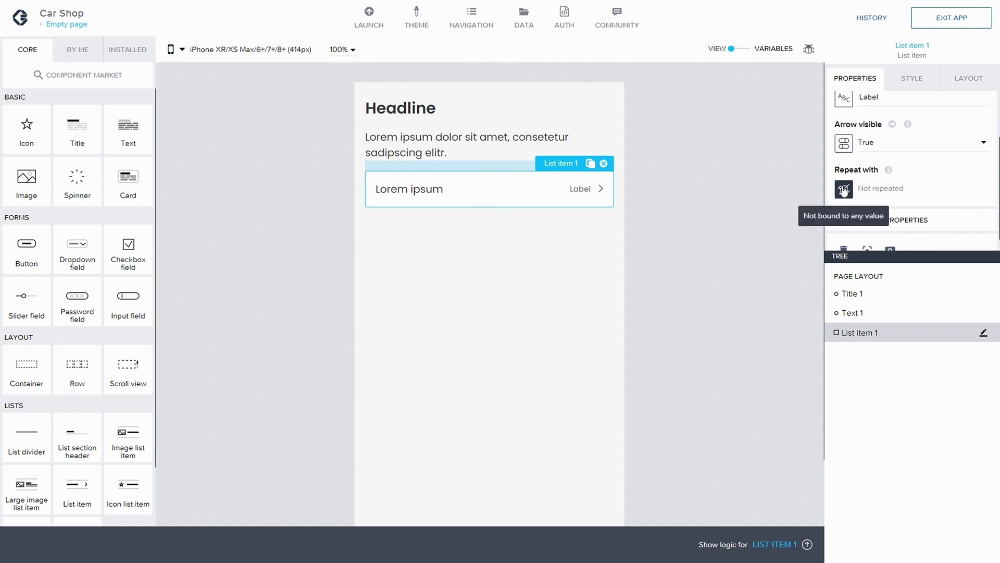
pyautogui.click(843, 191)
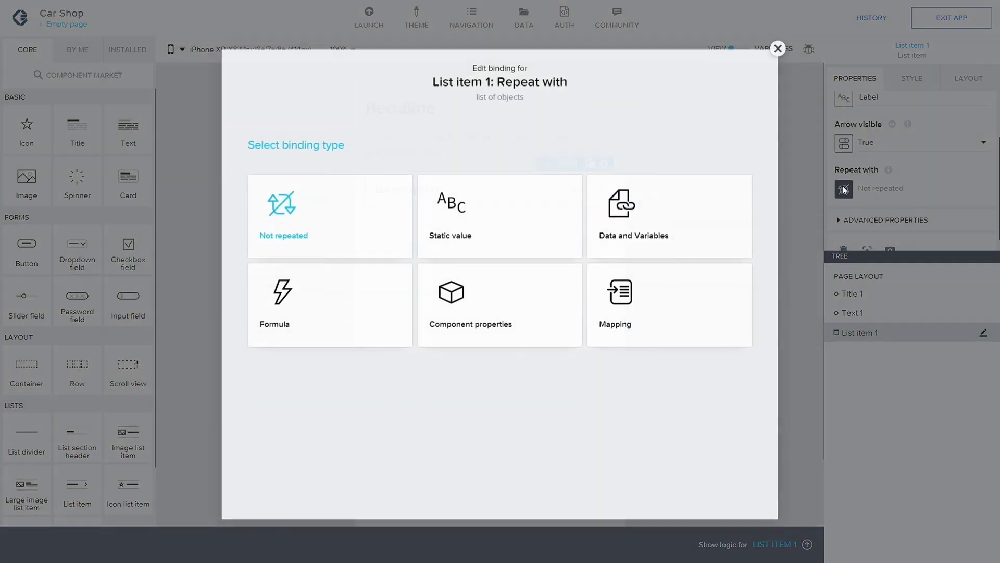
pyautogui.click(652, 216)
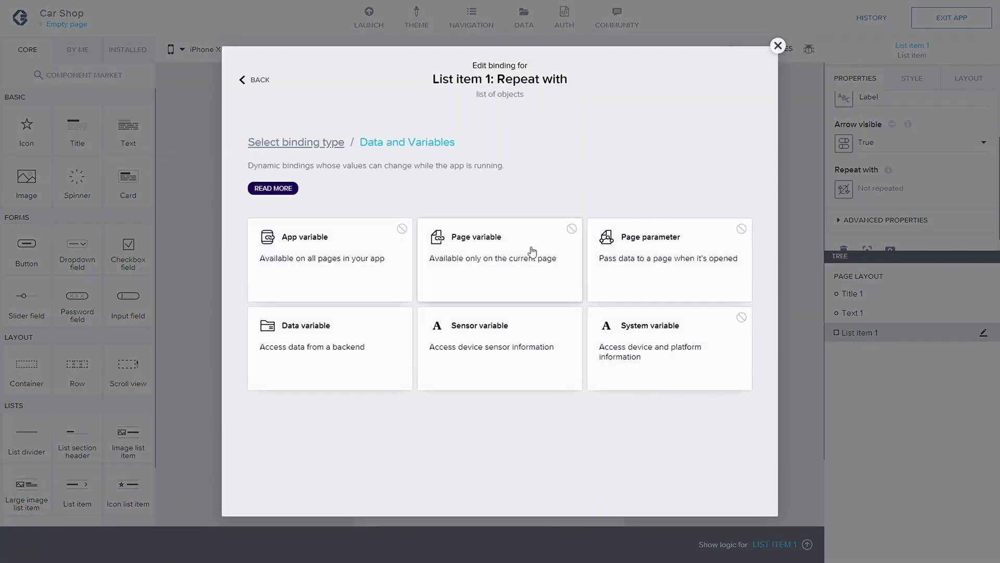
pyautogui.click(323, 328)
pyautogui.click(277, 245)
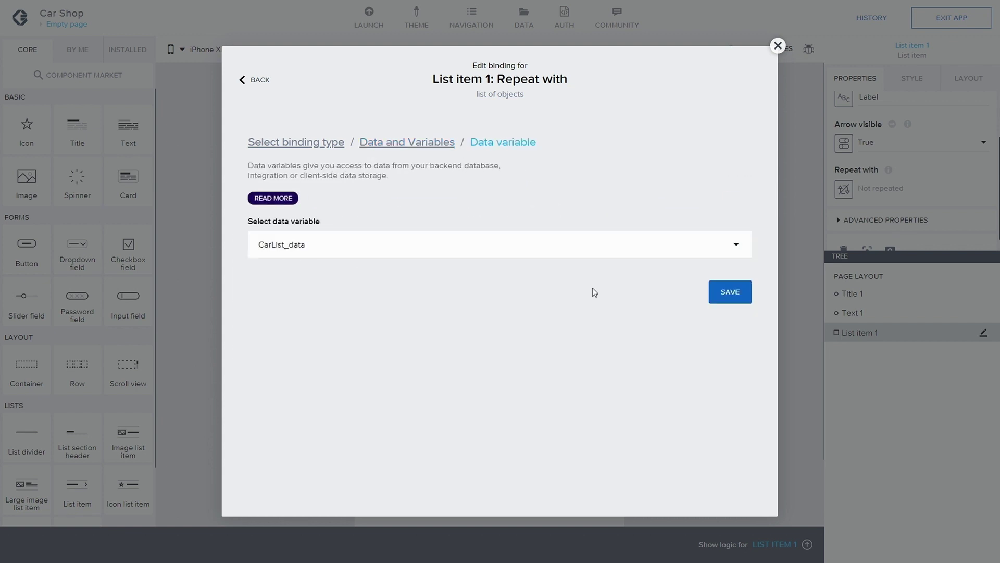
pyautogui.click(729, 292)
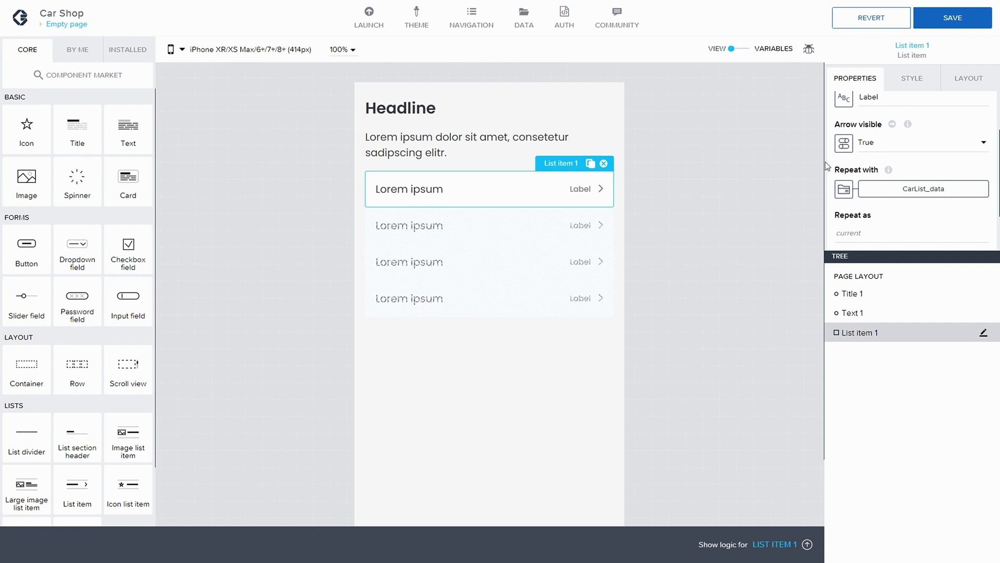
# - Bind the list item's secondary label to the Name property of the current data item in repeat
pyautogui.click(843, 98)
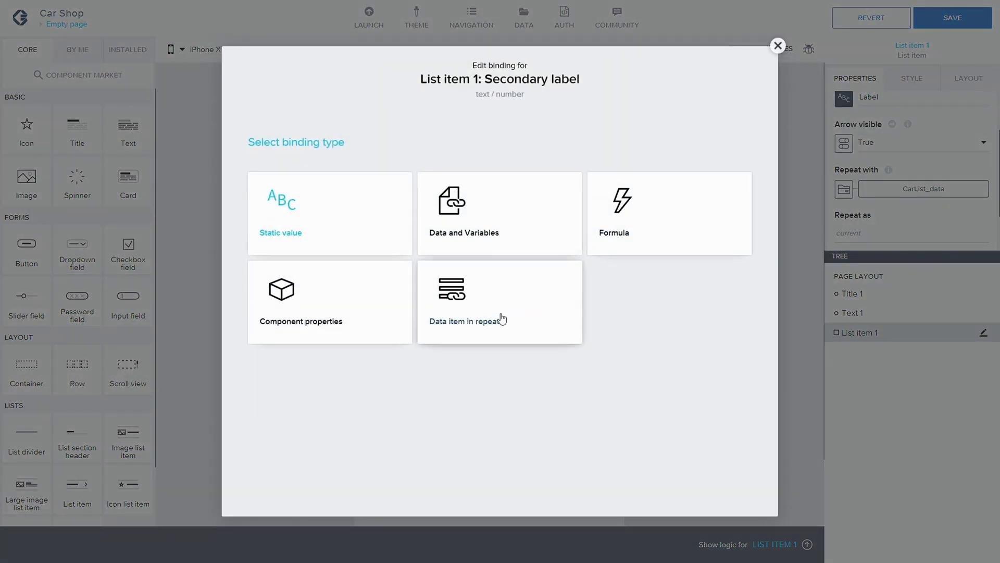
pyautogui.click(502, 319)
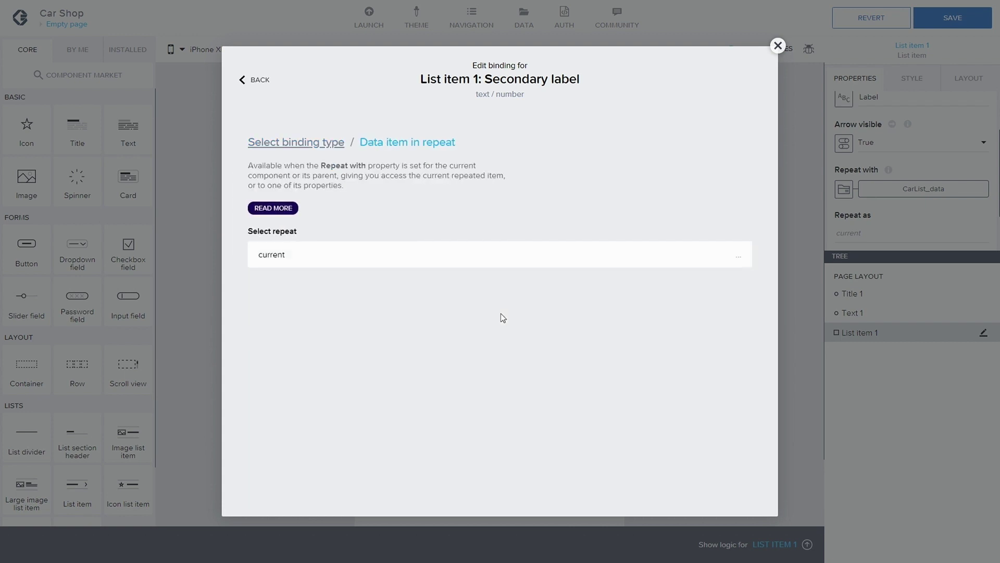
pyautogui.scroll(-3, 503, 373)
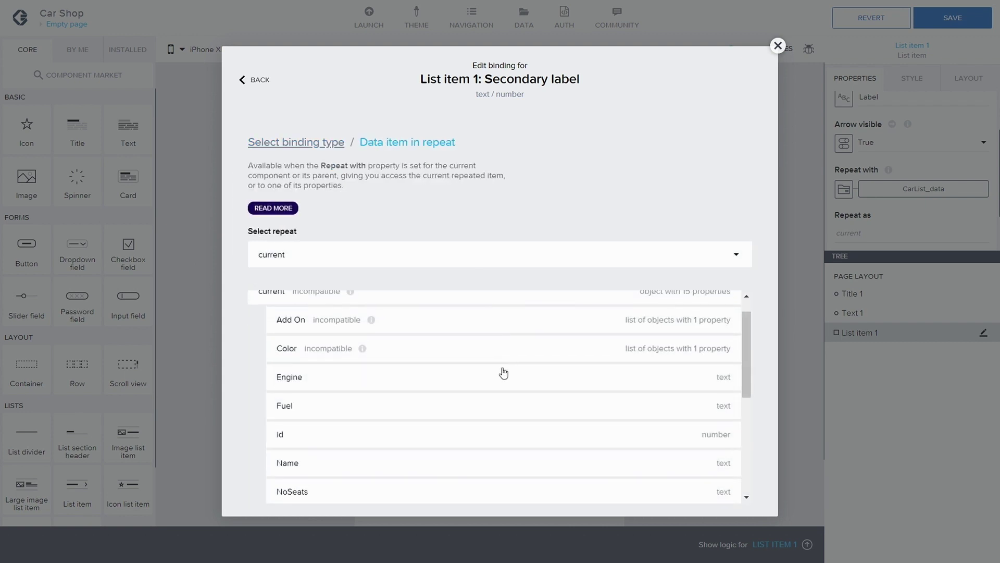
pyautogui.click(431, 399)
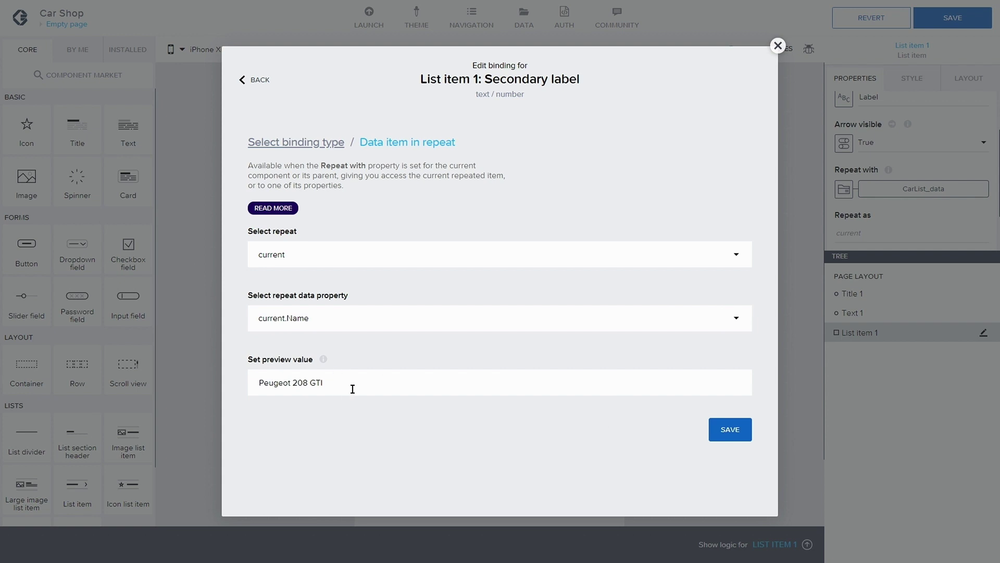
pyautogui.click(719, 429)
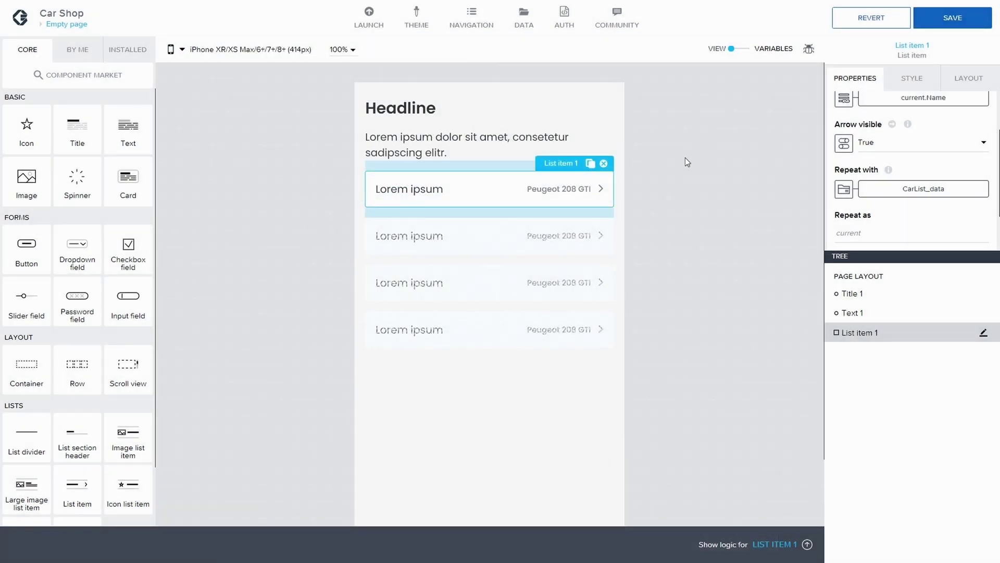
# - Bind the list item's primary label to the Name property of the current data item in repeat
pyautogui.scroll(2, 930, 123)
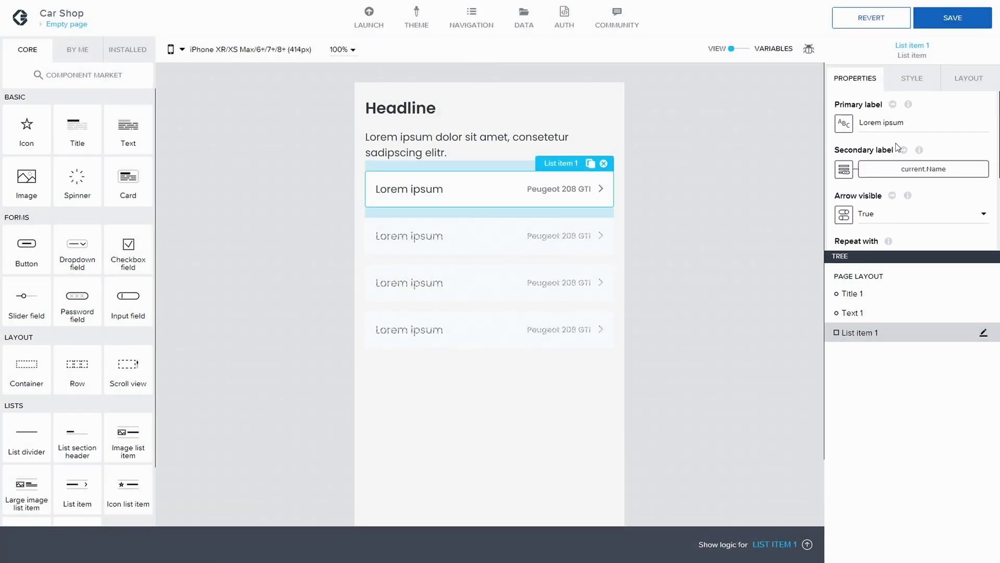
pyautogui.click(844, 124)
pyautogui.click(489, 312)
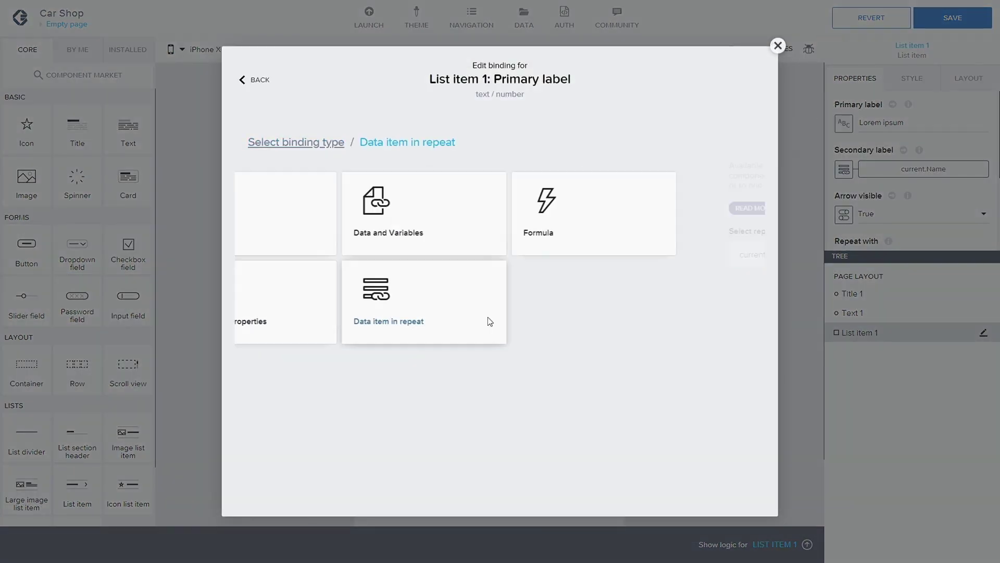
pyautogui.scroll(-1, 406, 365)
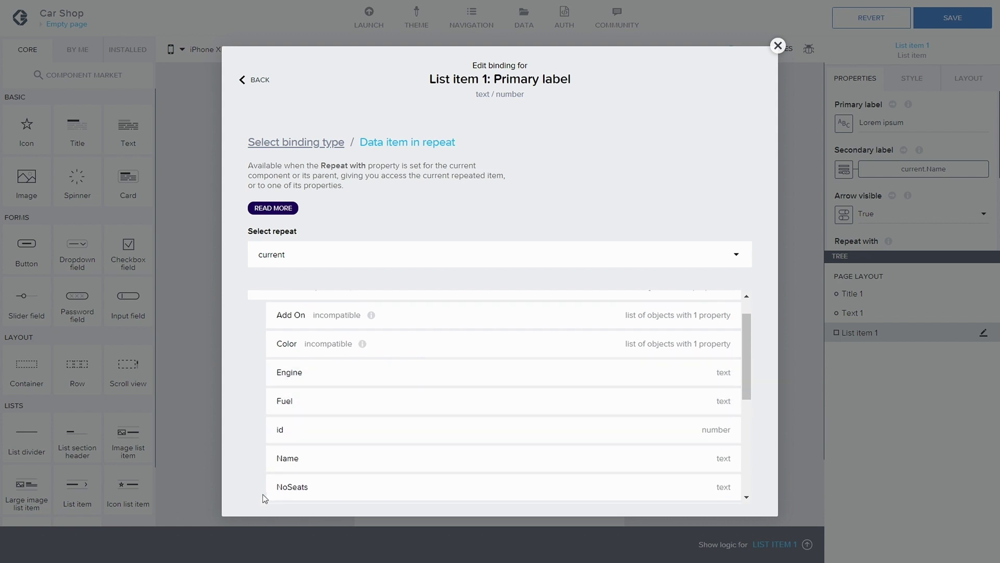
pyautogui.click(330, 469)
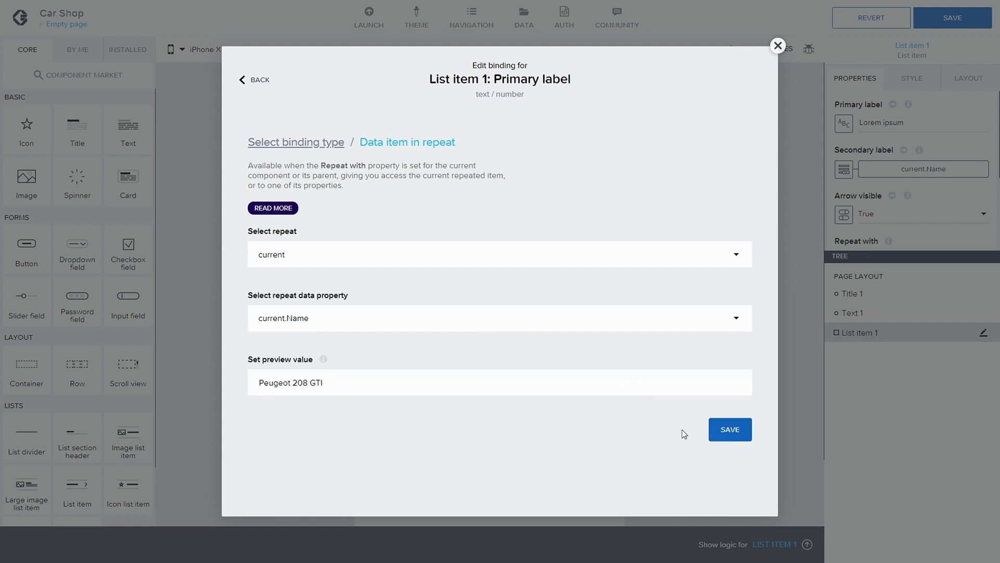
pyautogui.click(728, 430)
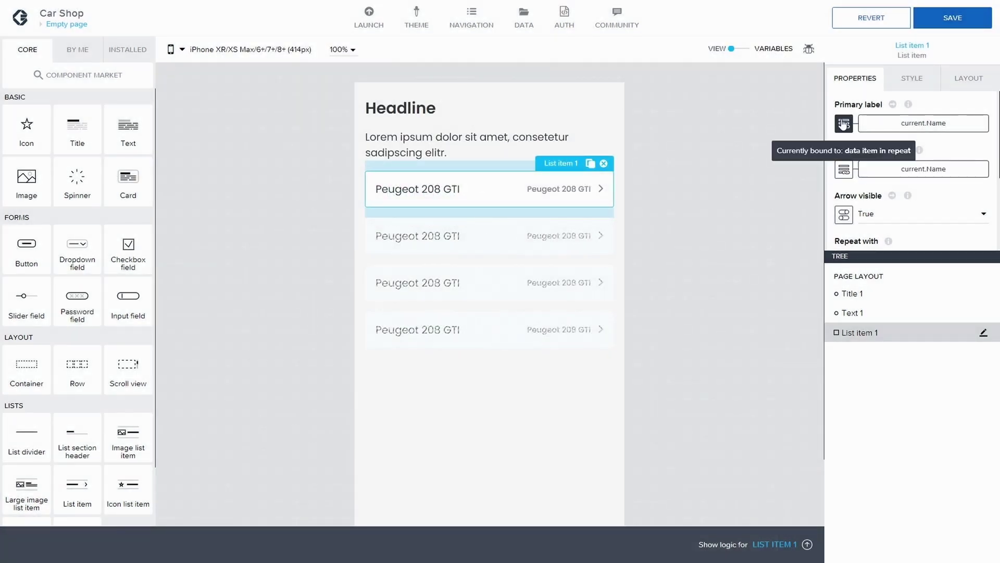
# - Bind the list item's secondary label to the Engine property of the current data item in repeat and save the application
pyautogui.click(844, 170)
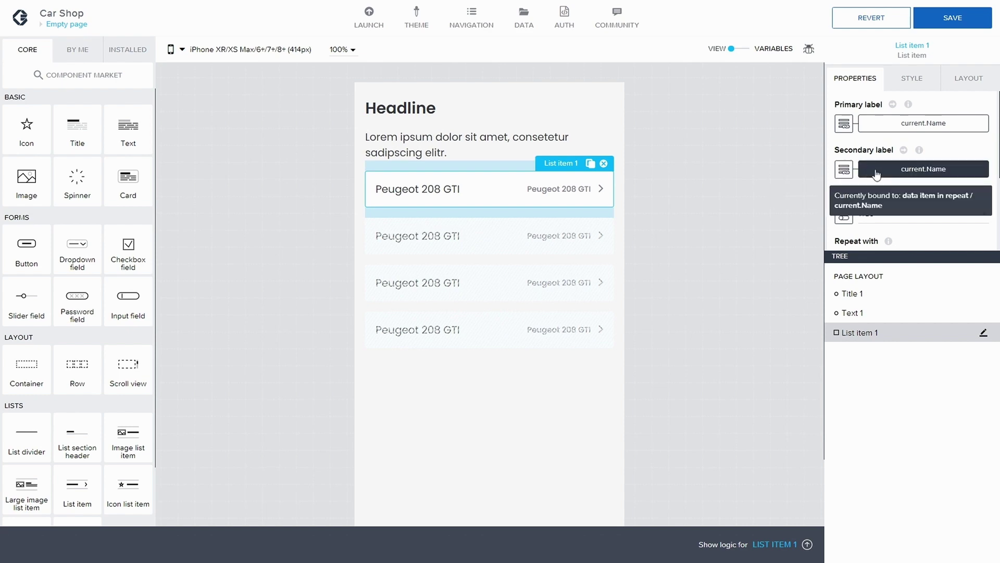
pyautogui.click(483, 315)
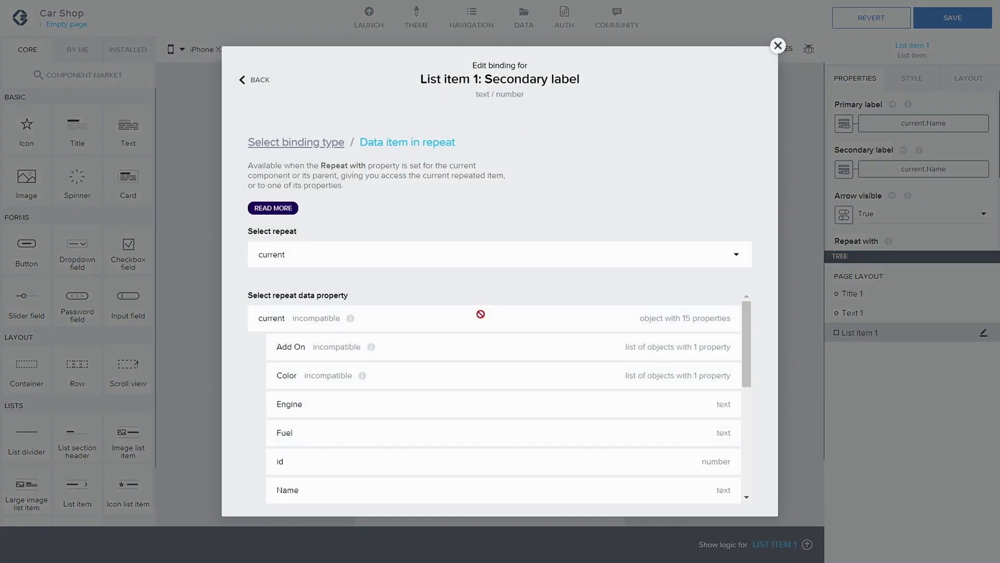
pyautogui.click(319, 405)
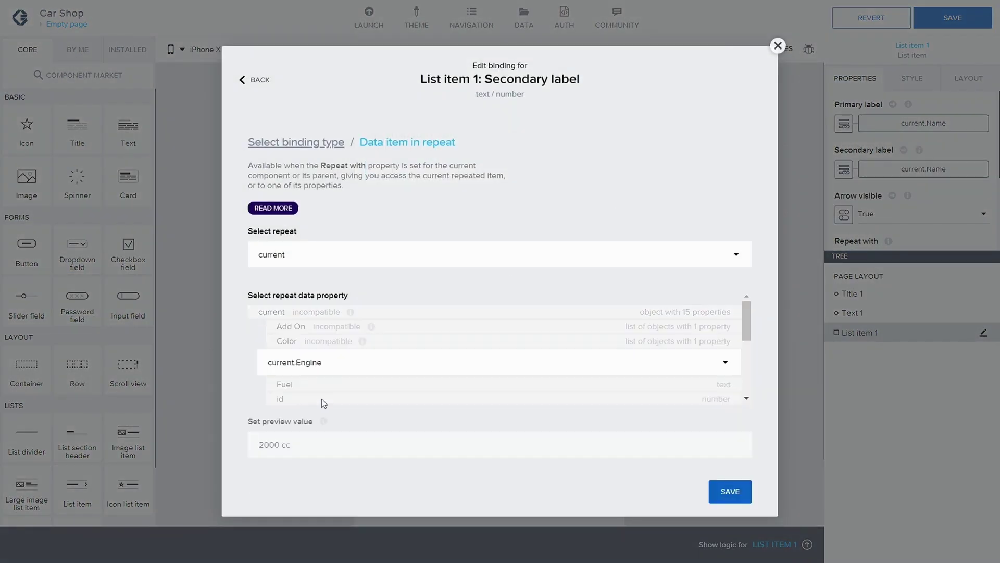
pyautogui.click(730, 430)
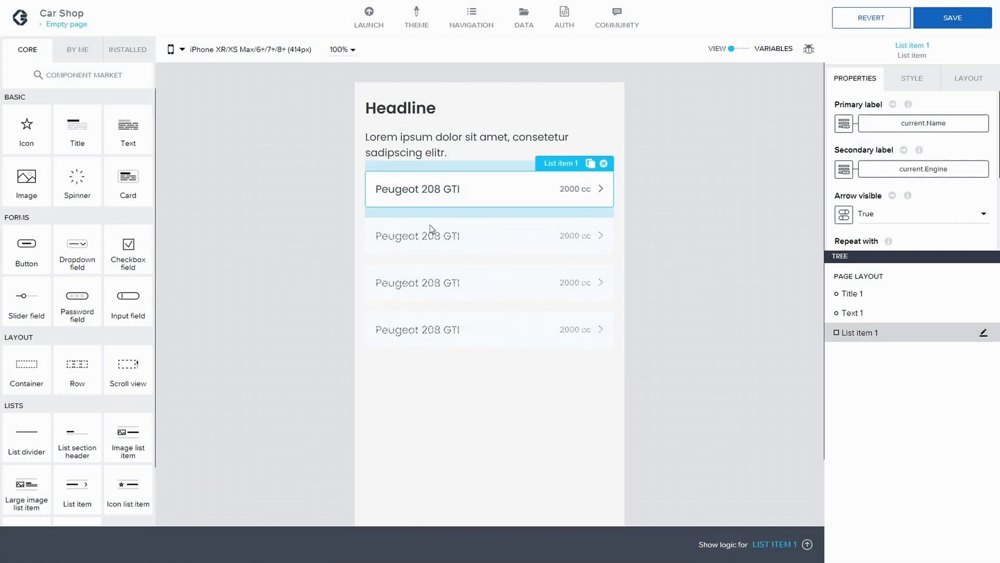
pyautogui.click(942, 20)
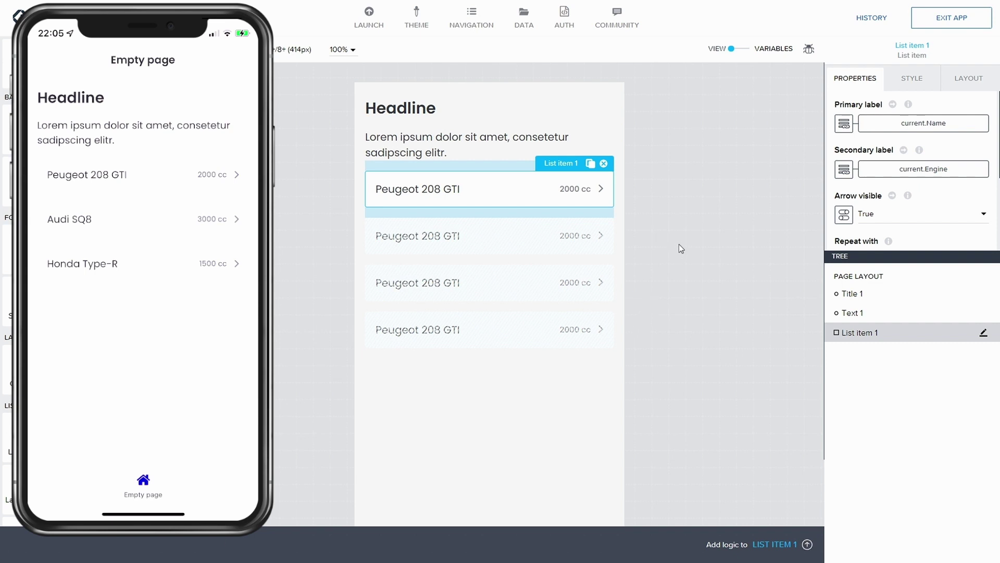
# - Delete the list item, the text and the headline title from the page and save the application
pyautogui.click(603, 163)
pyautogui.click(521, 141)
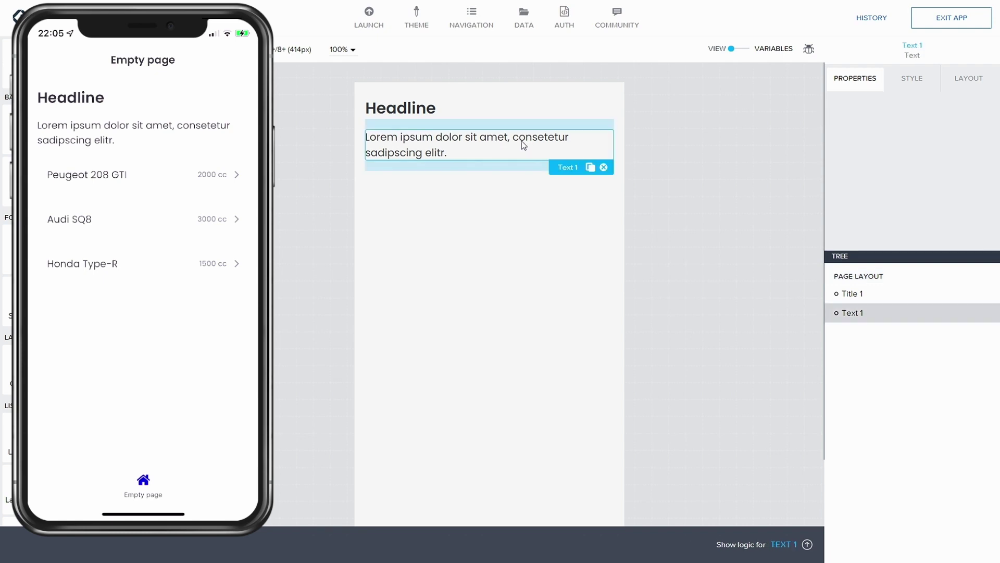
pyautogui.click(604, 167)
pyautogui.click(452, 112)
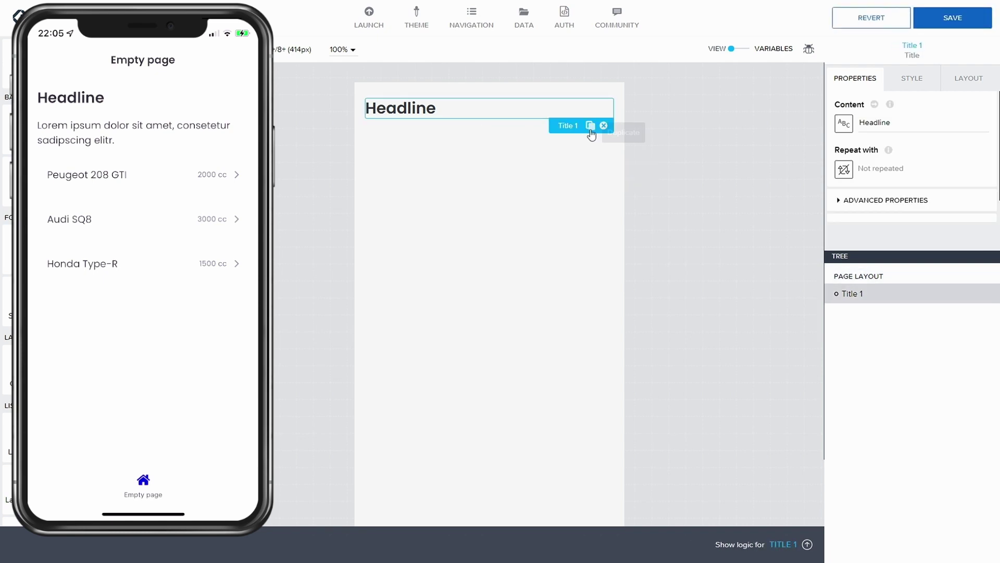
pyautogui.click(604, 126)
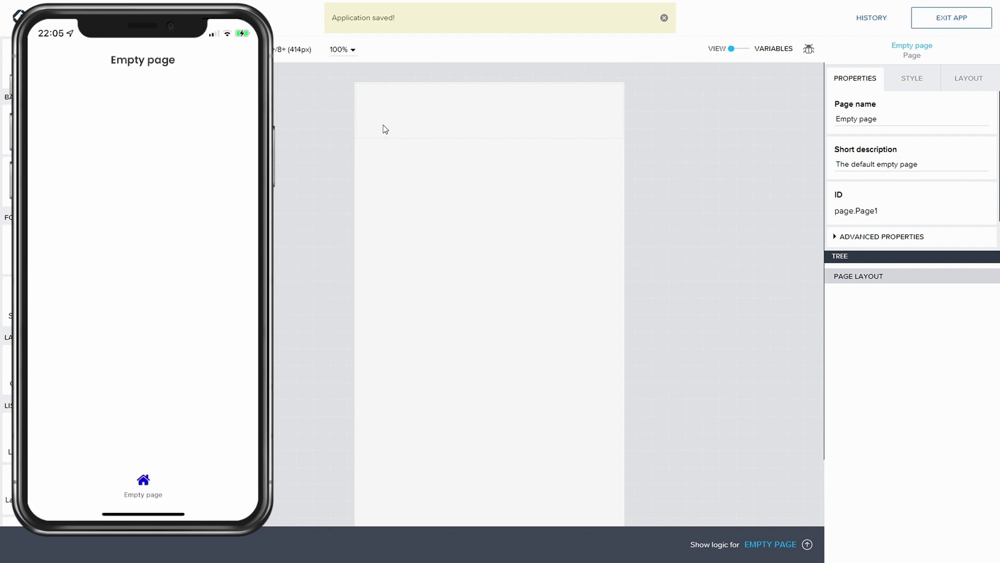
pyautogui.click(664, 18)
# - Disable both the page-title header and the tab bar in the app's navigation settings and save the application
pyautogui.click(471, 23)
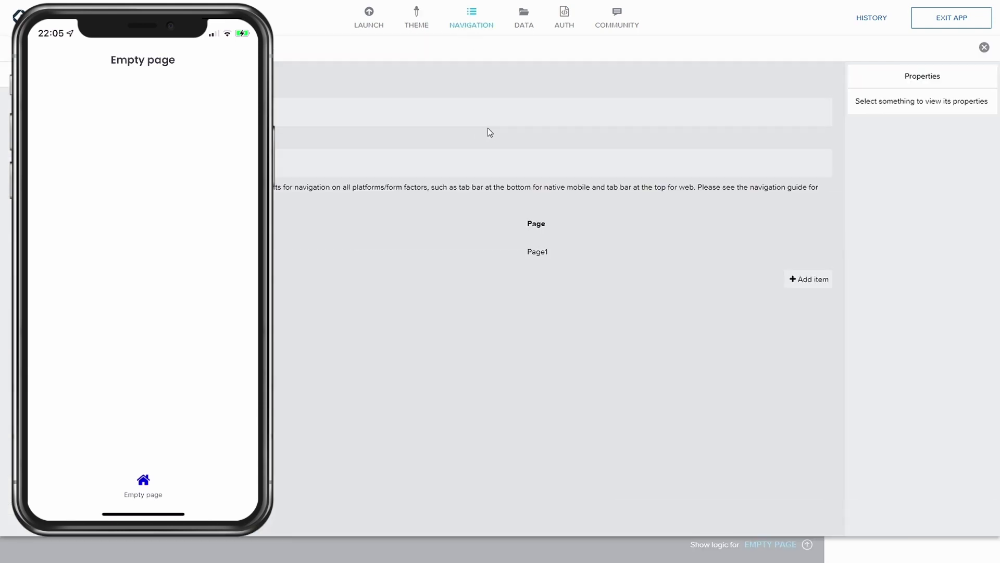
pyautogui.click(369, 112)
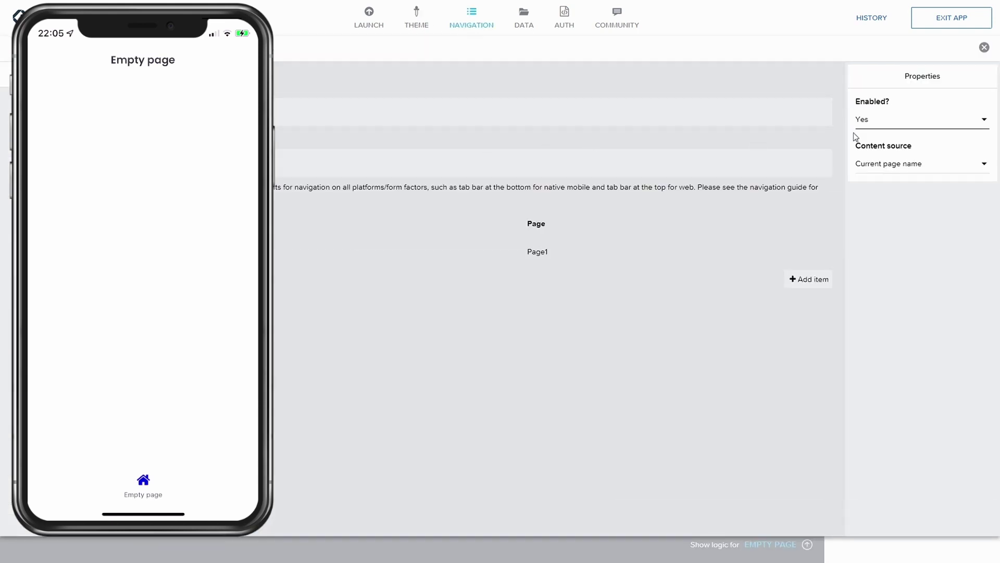
pyautogui.click(869, 125)
pyautogui.click(885, 142)
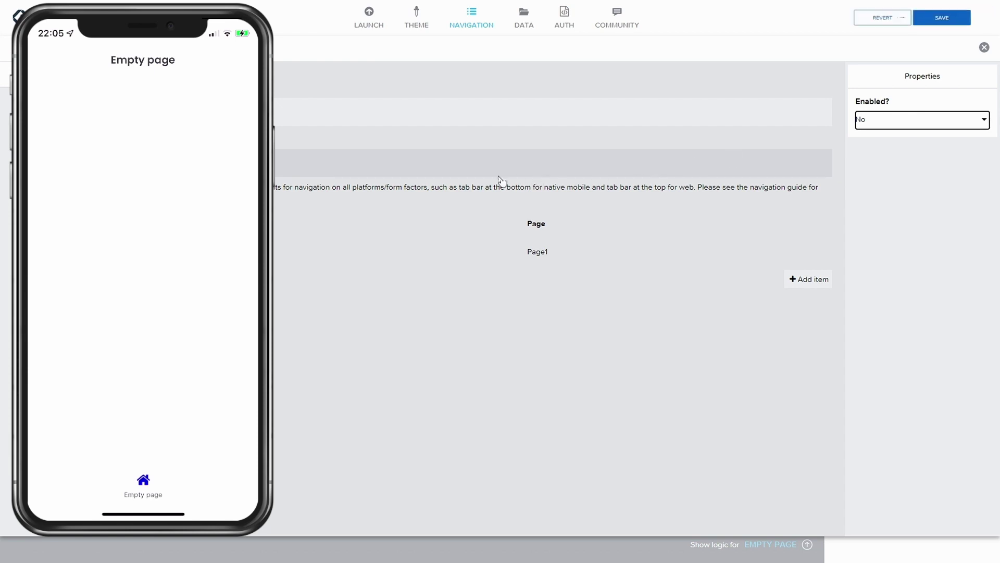
pyautogui.click(951, 121)
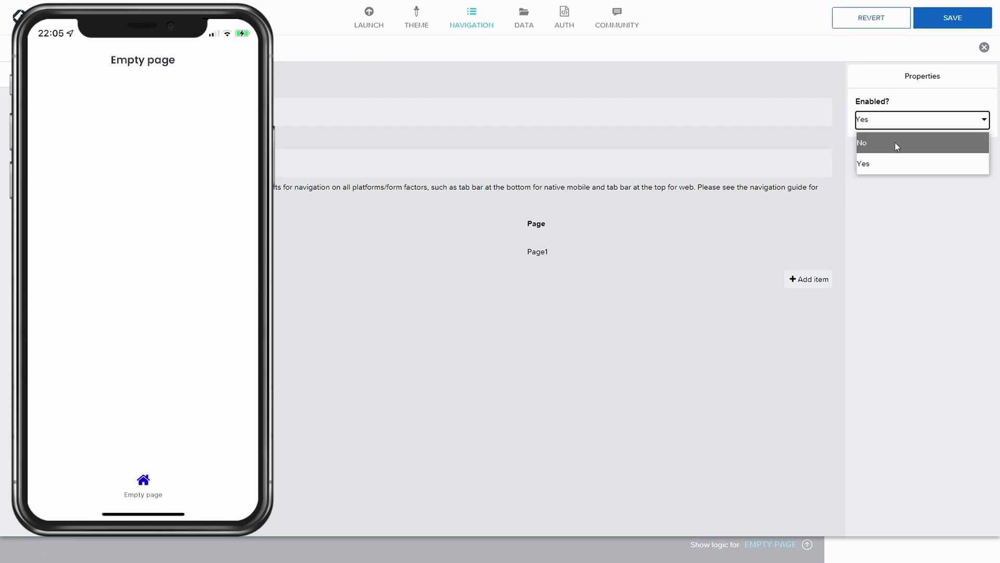
pyautogui.click(895, 143)
pyautogui.click(950, 18)
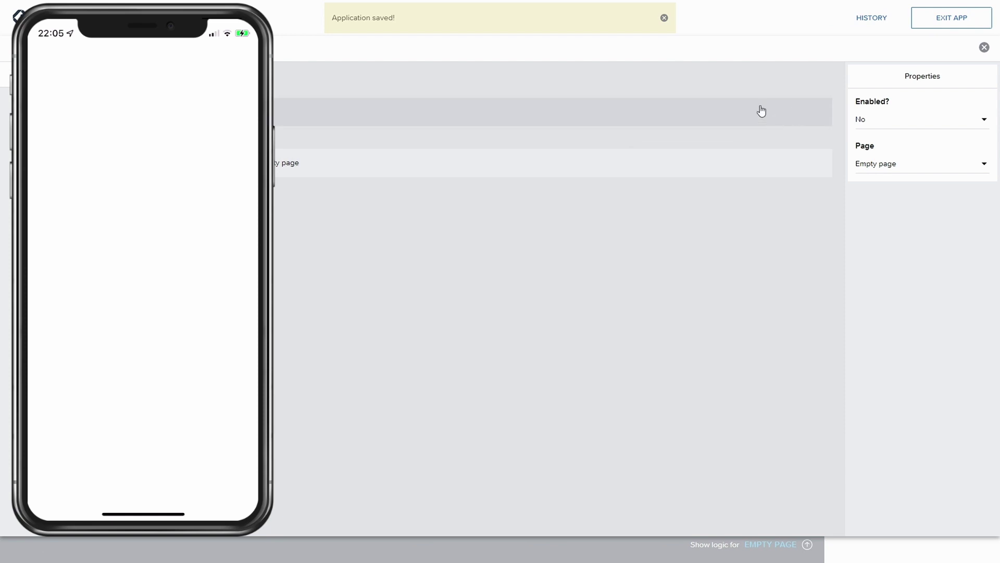
pyautogui.click(984, 47)
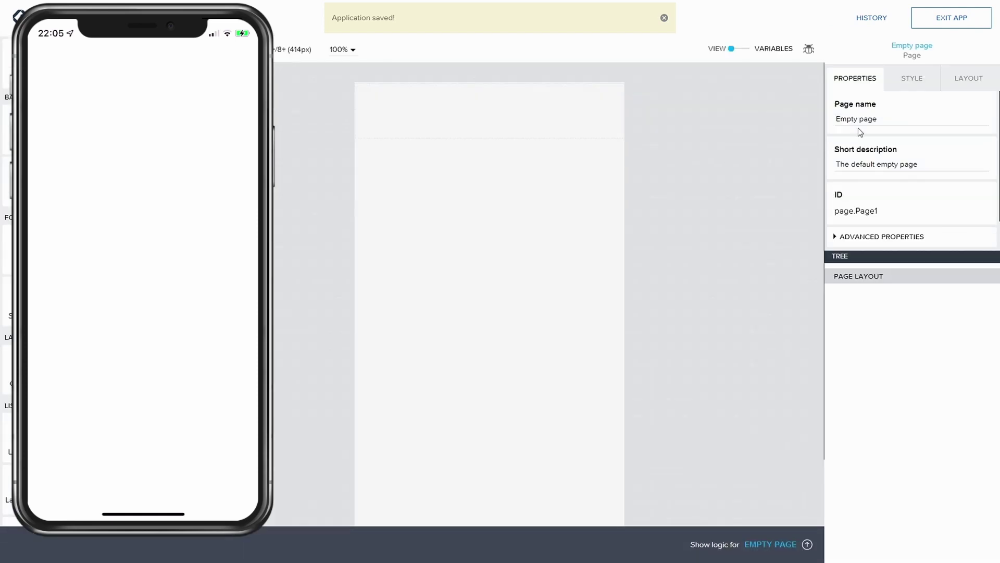
# - Rename the page as HomePage and save the application
pyautogui.moveTo(882, 118); pyautogui.dragTo(795, 116)
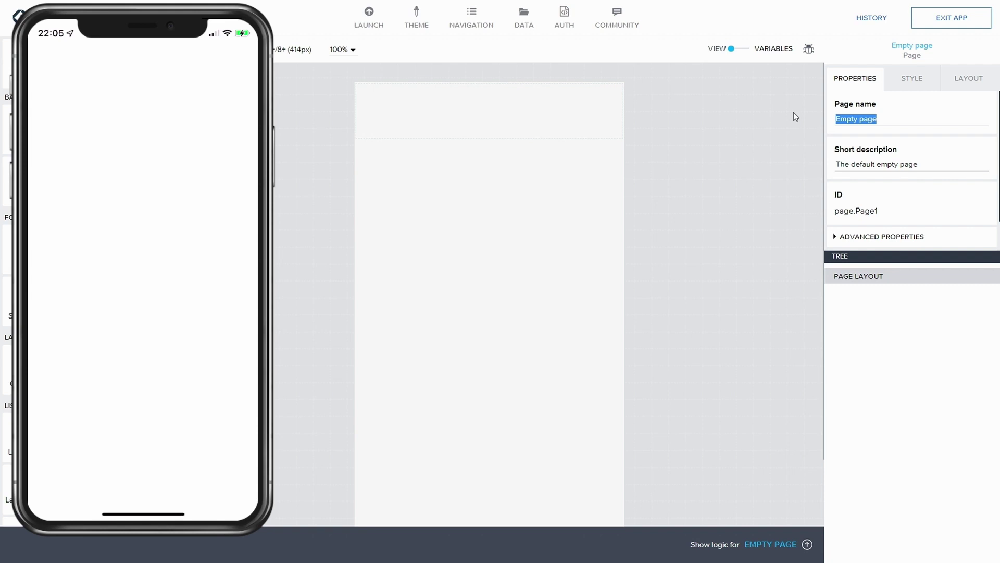
pyautogui.write('HomePage')
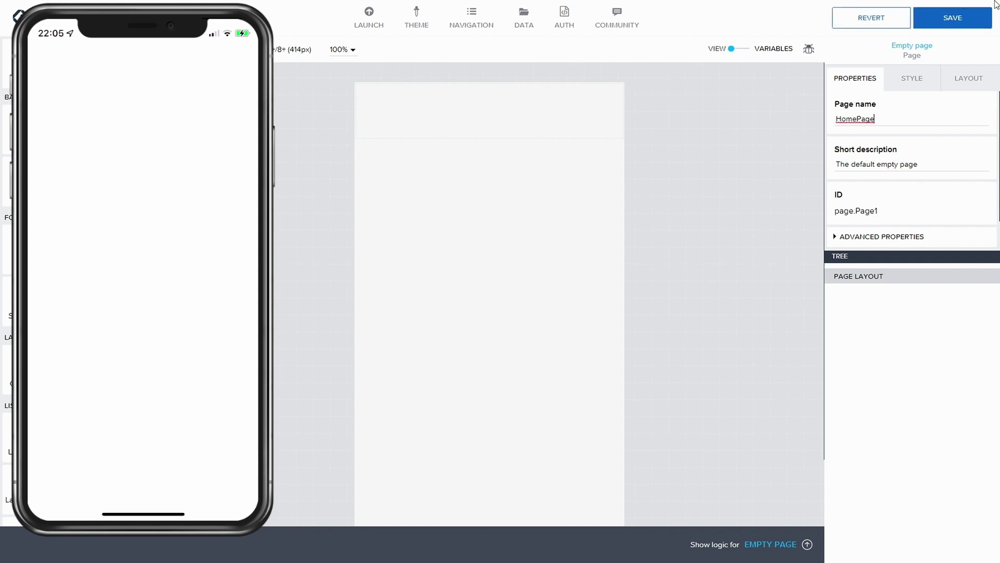
pyautogui.click(953, 18)
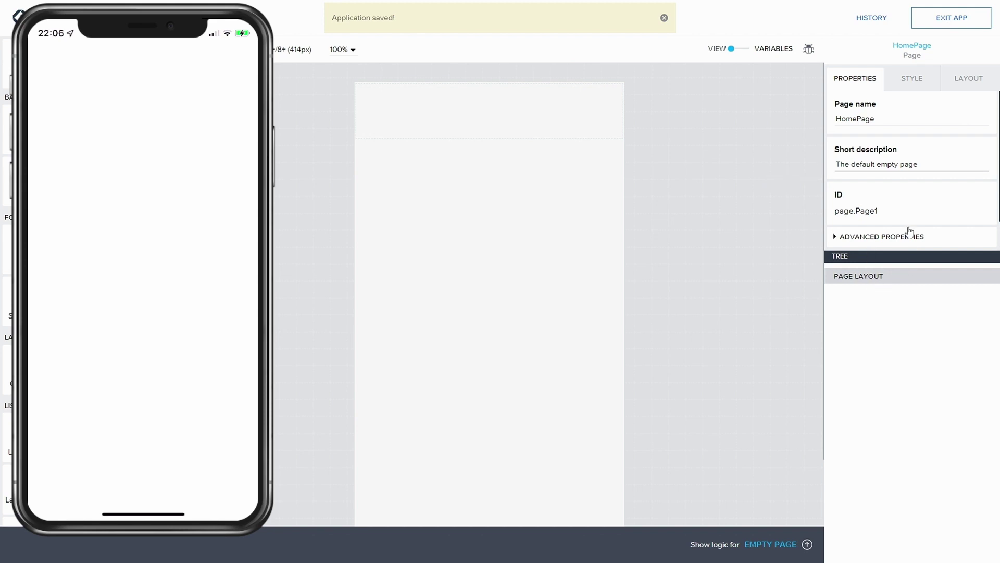
# - Turn on Disable safe area in the HomePage's advanced style settings and save the application
pyautogui.click(917, 83)
pyautogui.click(838, 177)
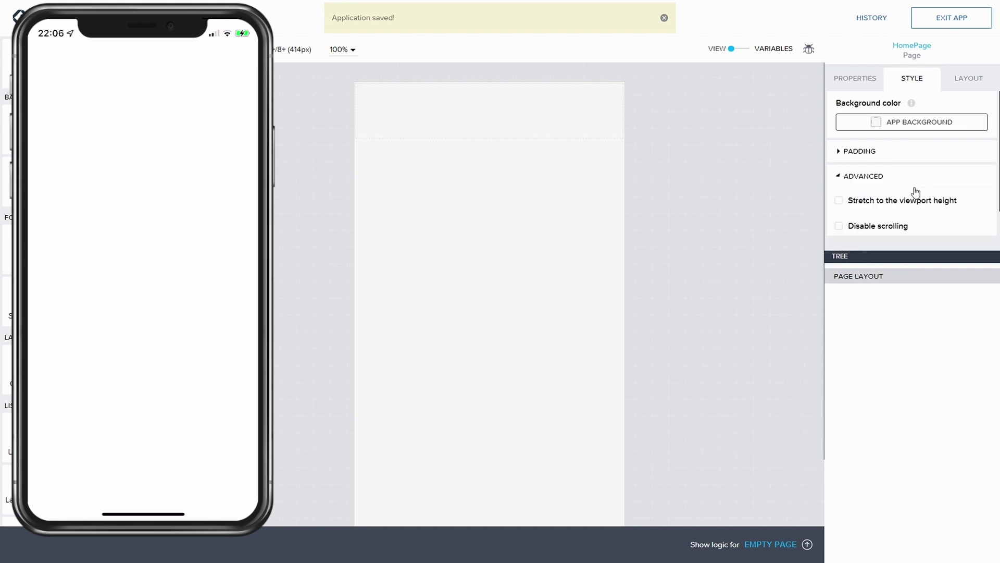
pyautogui.scroll(-1, 912, 192)
pyautogui.click(838, 172)
pyautogui.click(839, 222)
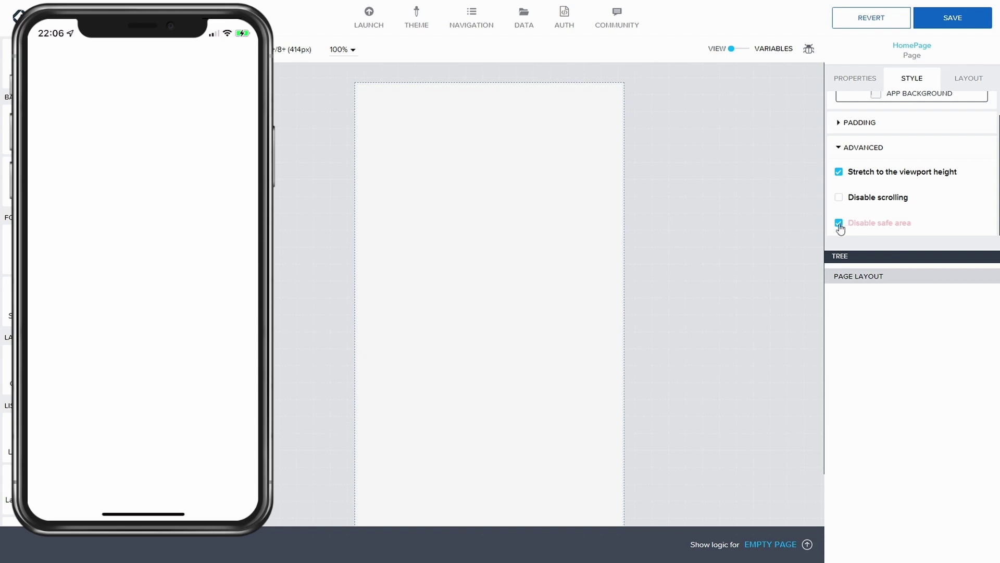
pyautogui.click(839, 173)
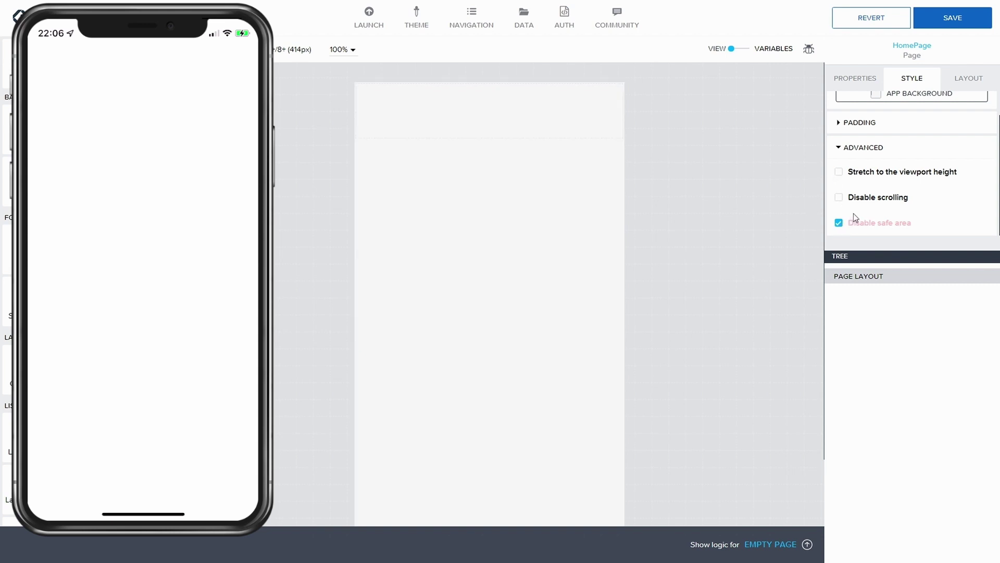
pyautogui.click(957, 20)
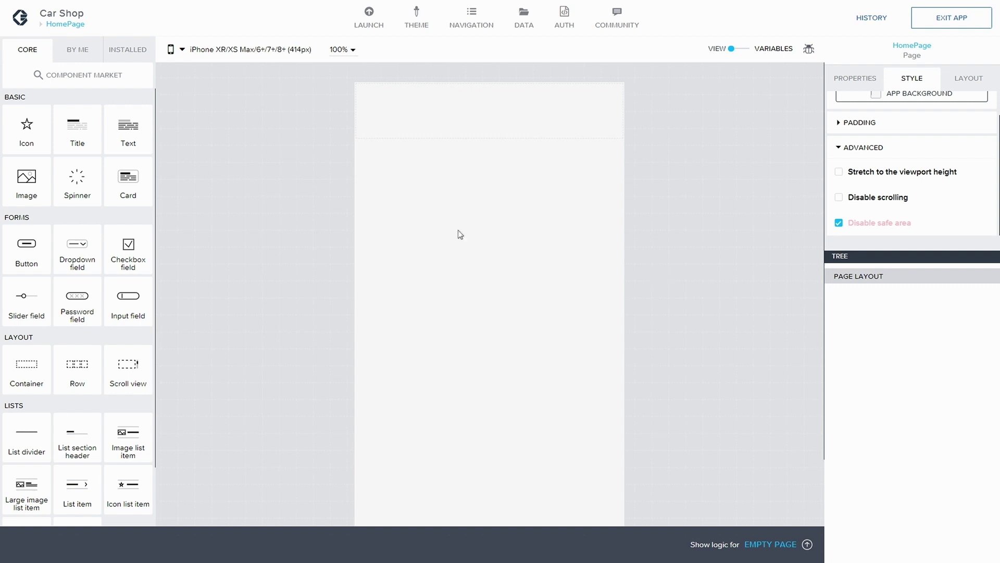
# - Add a container to the page layout with the display name Container Main and save the application
pyautogui.moveTo(24, 367); pyautogui.dragTo(871, 302)
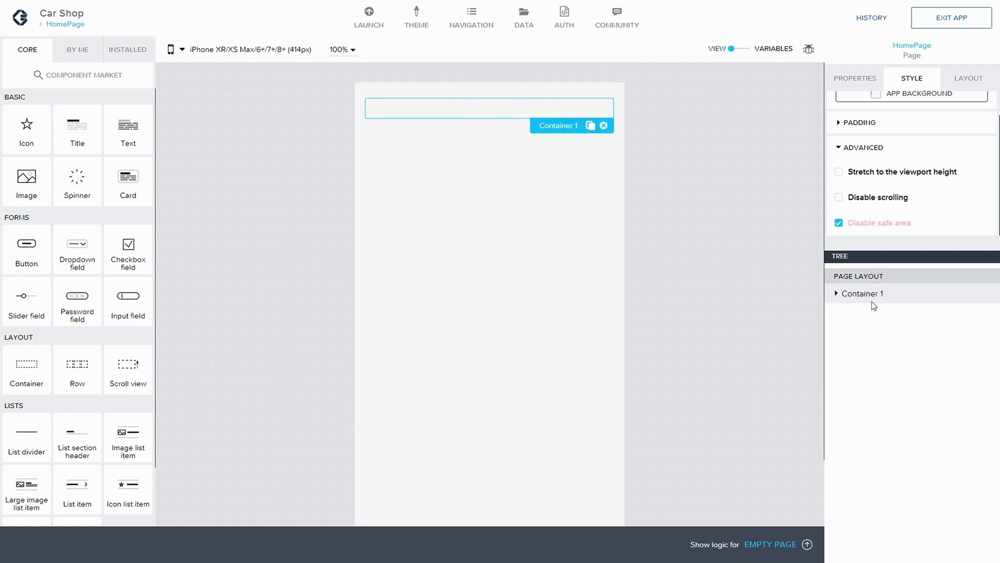
pyautogui.click(836, 295)
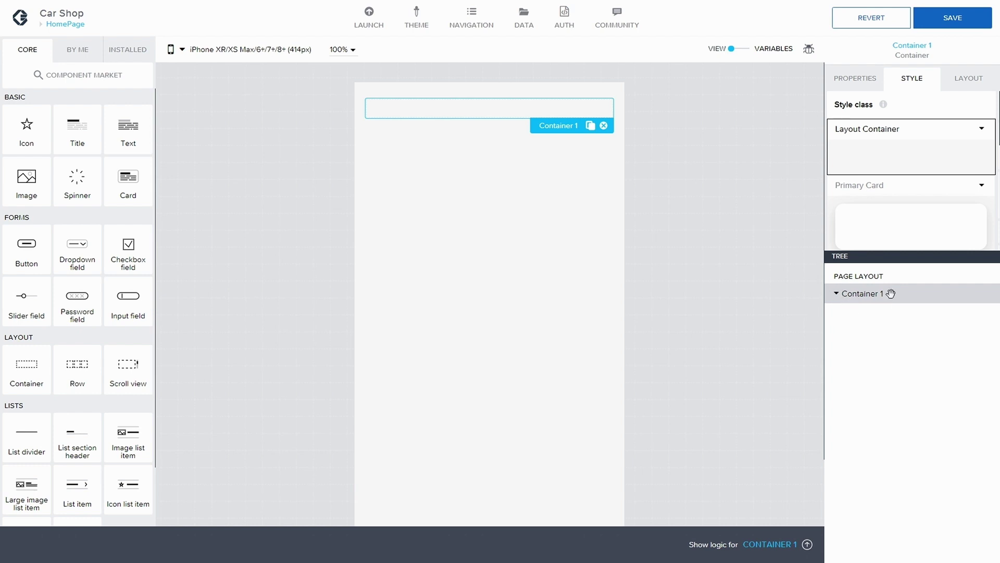
pyautogui.click(864, 82)
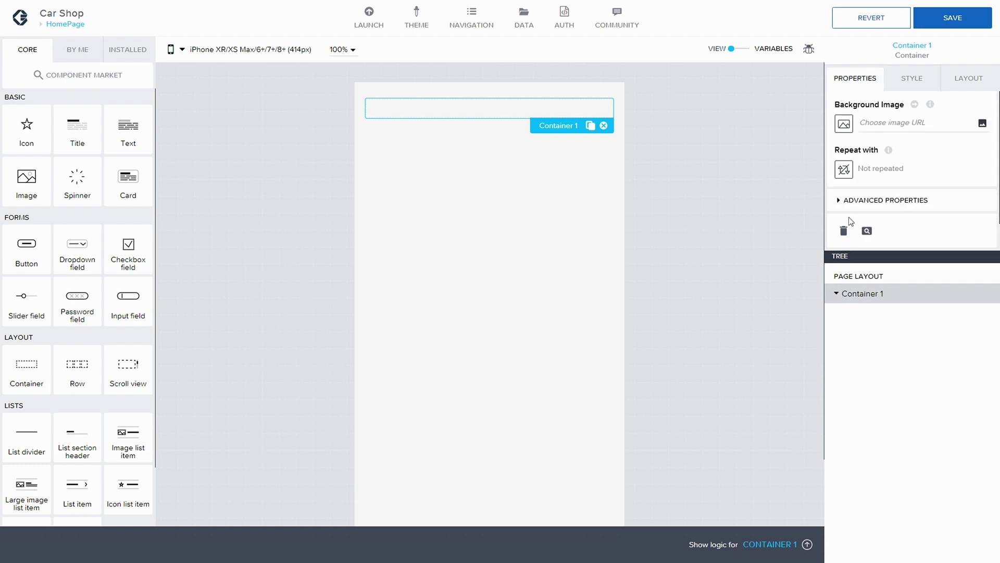
pyautogui.click(839, 201)
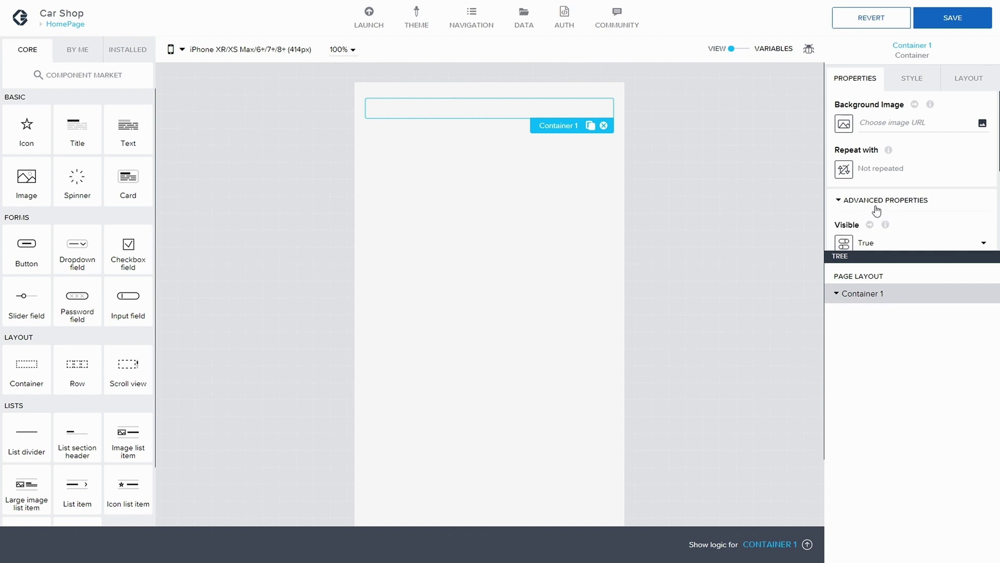
pyautogui.click(838, 201)
pyautogui.click(838, 201)
pyautogui.moveTo(915, 255); pyautogui.dragTo(922, 330)
pyautogui.click(893, 294)
pyautogui.press('BackSpace')
pyautogui.press('BackSpace')
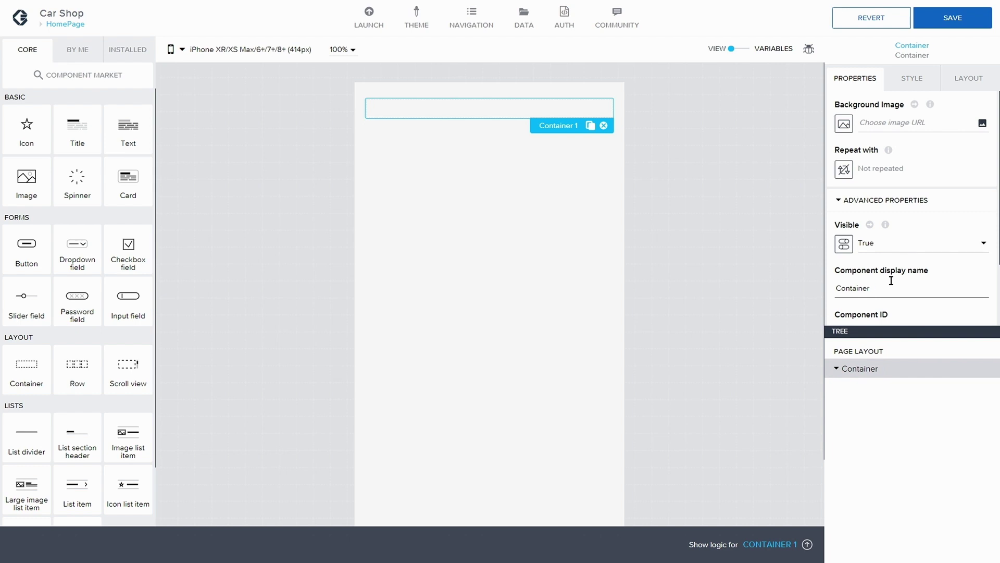
pyautogui.write('Main')
pyautogui.click(923, 23)
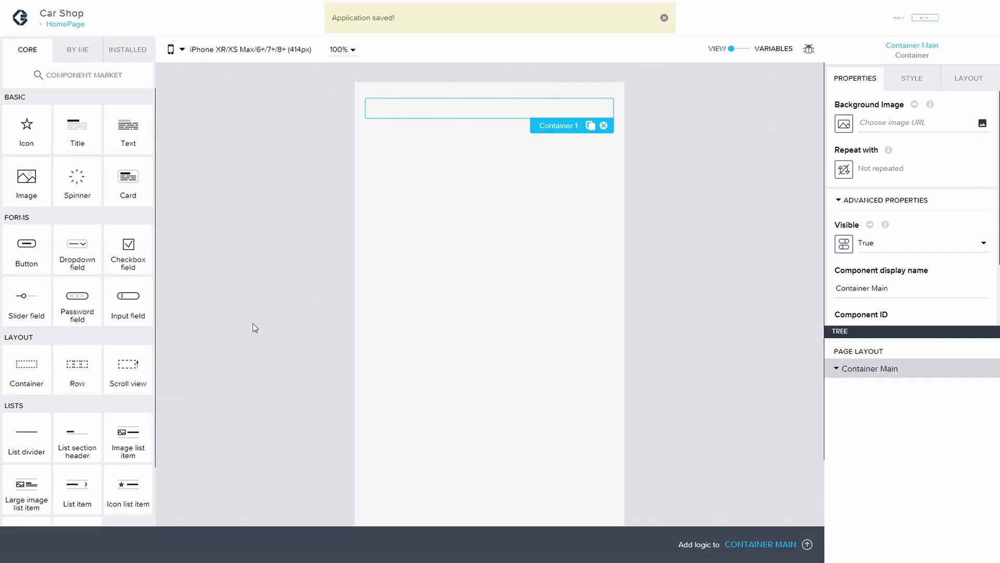
# - Nest a container inside Container Main and set its display name to Container Navigation
pyautogui.moveTo(26, 367); pyautogui.dragTo(885, 388)
pyautogui.click(857, 389)
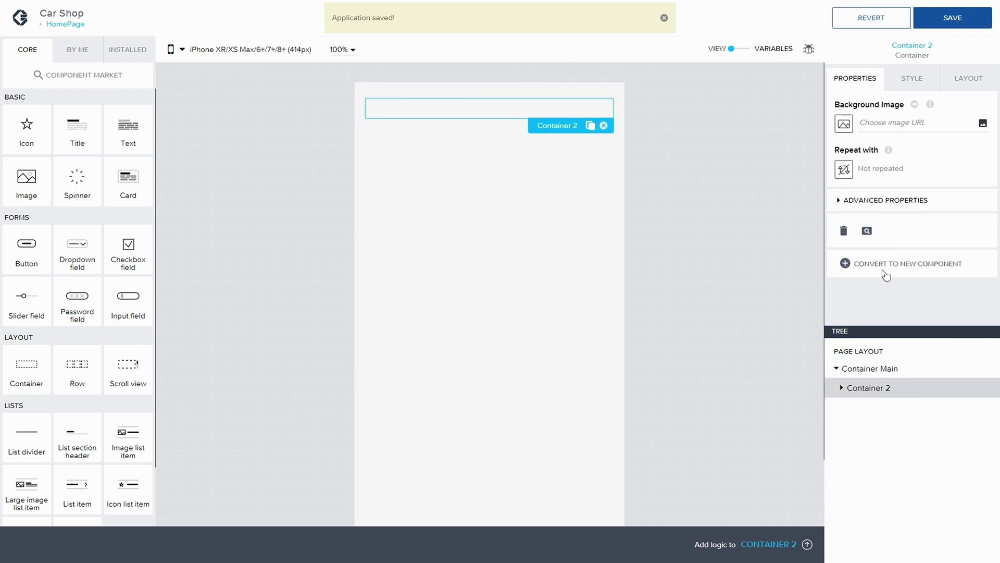
pyautogui.click(842, 204)
pyautogui.click(878, 288)
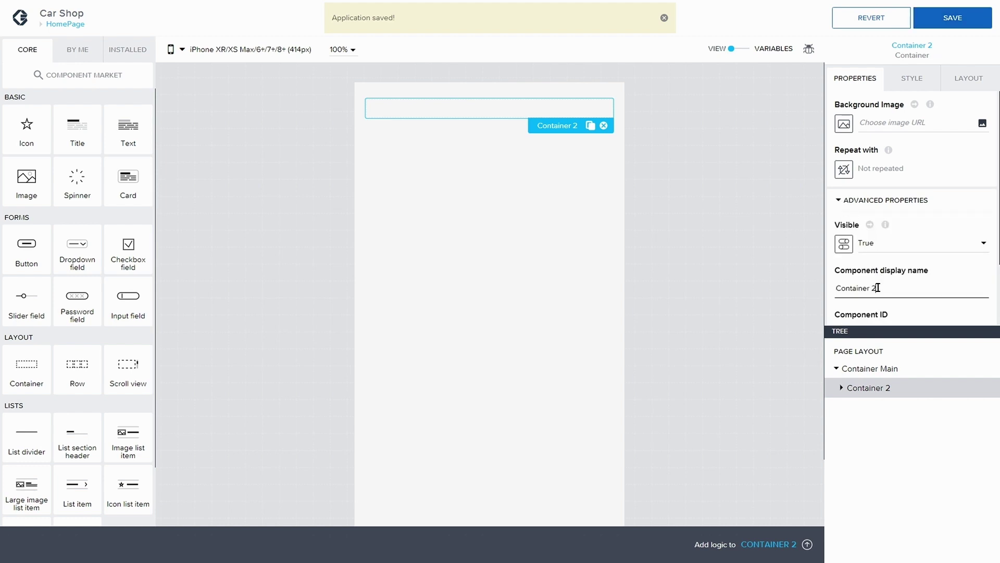
pyautogui.press('BackSpace')
pyautogui.write('Nav')
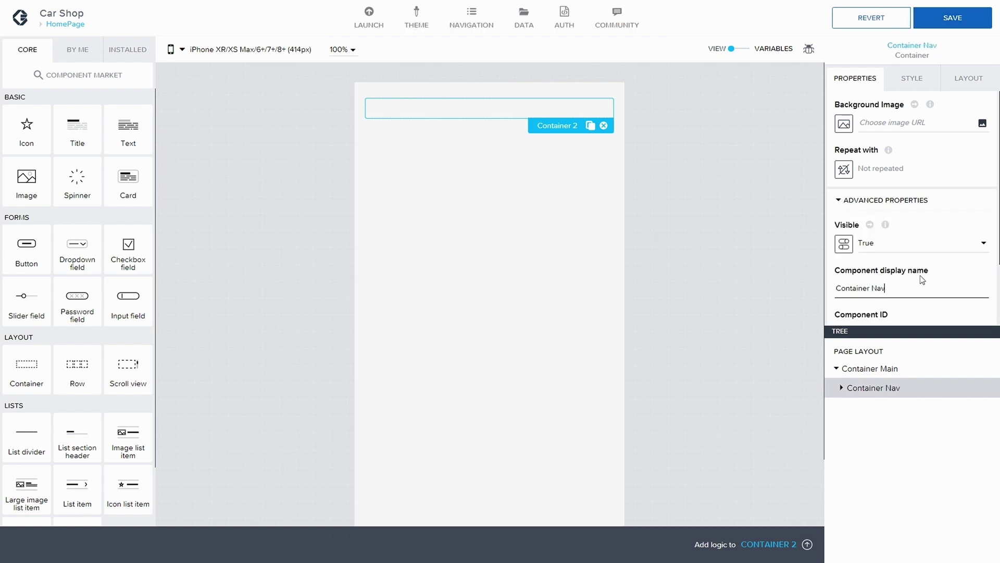
pyautogui.write('igation')
pyautogui.press('BackSpace')
pyautogui.press('BackSpace')
pyautogui.press('BackSpace')
pyautogui.press('BackSpace')
pyautogui.press('BackSpace')
pyautogui.press('BackSpace')
pyautogui.press('BackSpace')
pyautogui.write('igation')
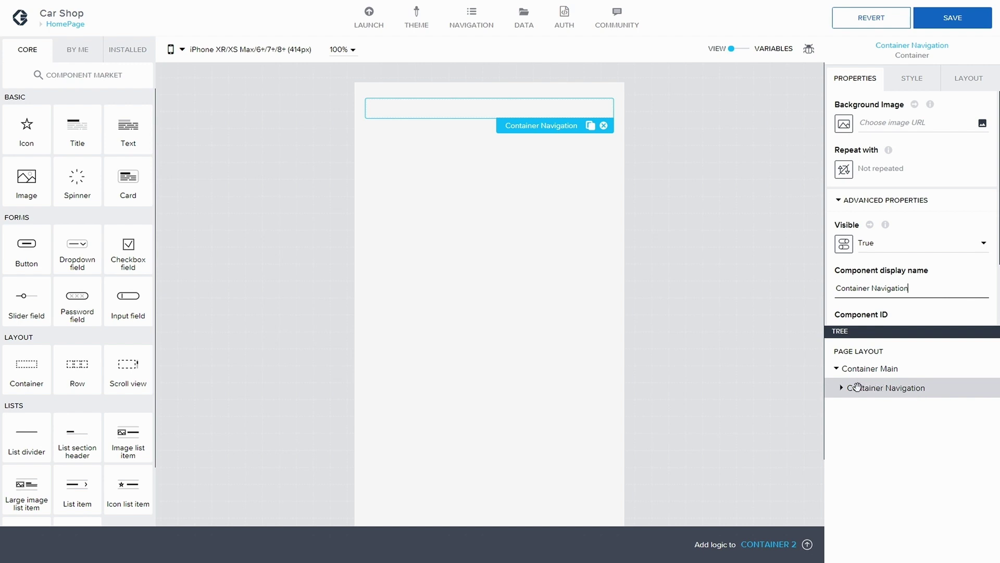
# - Nest a container inside Container Navigation and set its display name to Container Hamburger Menu
pyautogui.click(842, 388)
pyautogui.moveTo(23, 377); pyautogui.dragTo(900, 394)
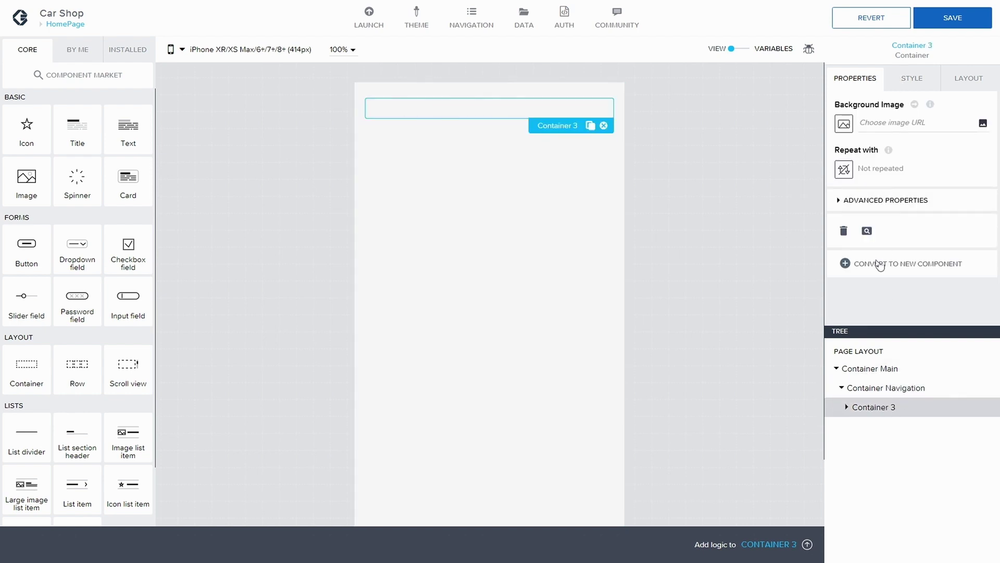
pyautogui.click(845, 204)
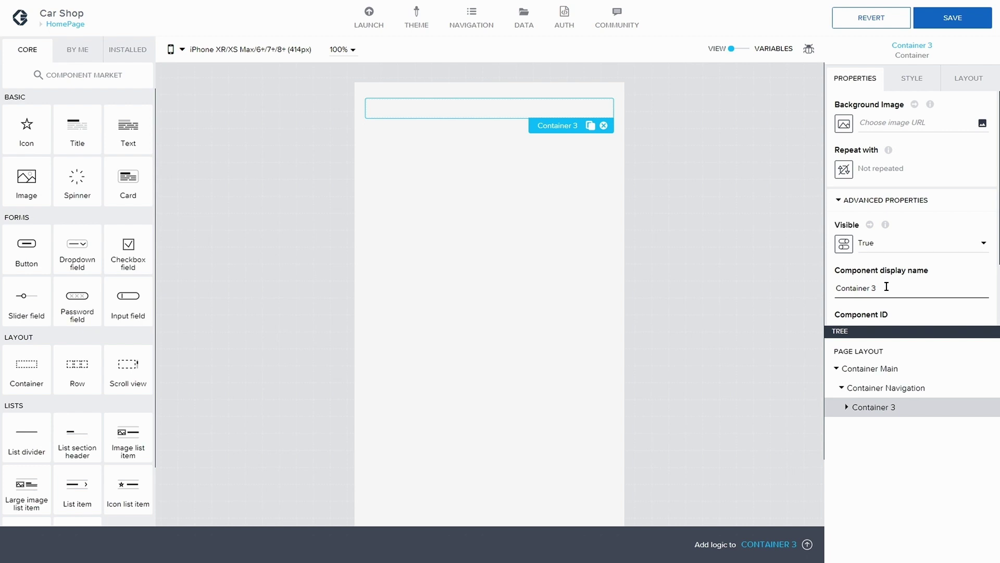
pyautogui.press('BackSpace')
pyautogui.press('BackSpace')
pyautogui.press('BackSpace')
pyautogui.press('BackSpace')
pyautogui.press('BackSpace')
pyautogui.press('BackSpace')
pyautogui.press('BackSpace')
pyautogui.press('BackSpace')
pyautogui.write('ainer Hamburge')
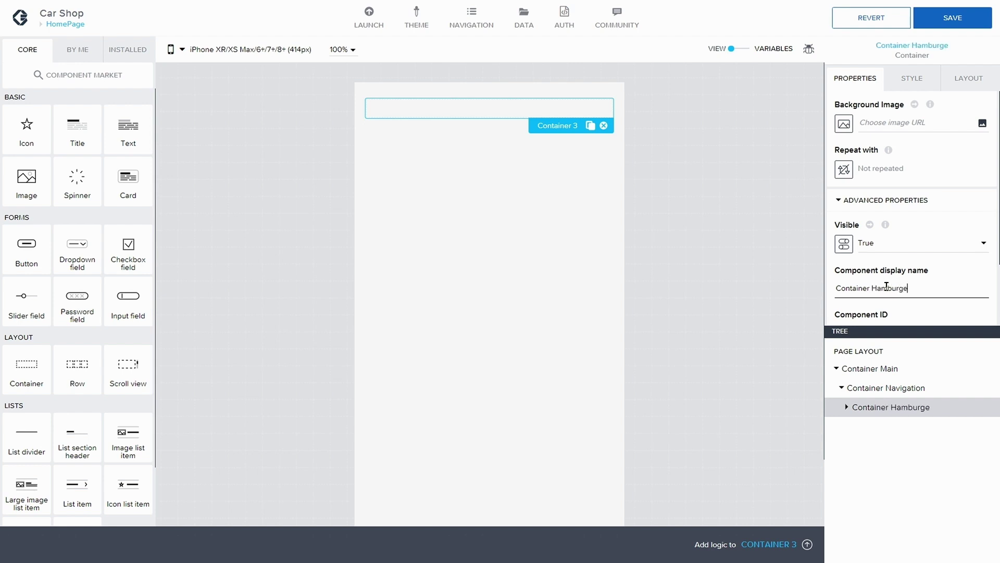
pyautogui.write('r Menu')
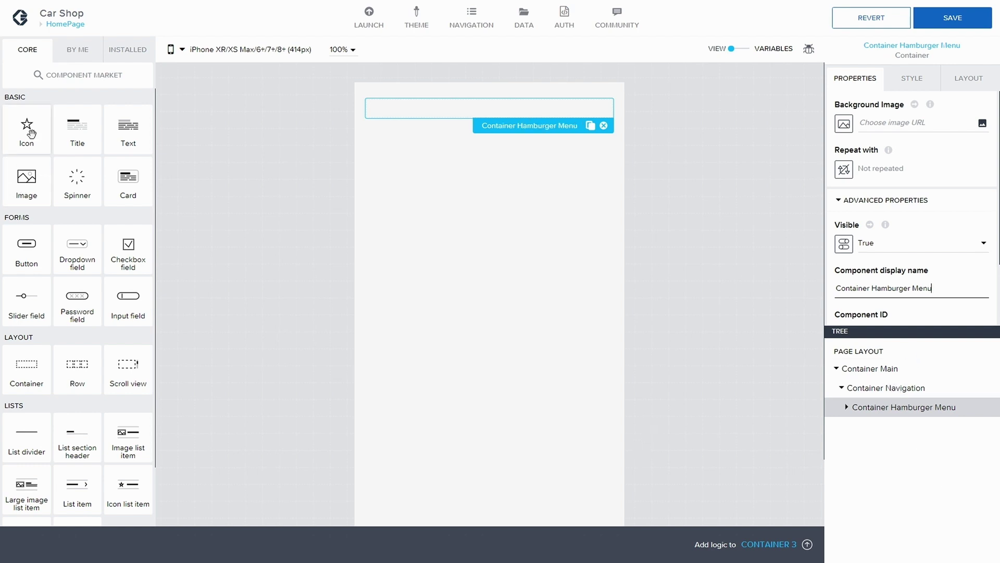
# - Add an icon inside Container Hamburger Menu and set its icon to bars
pyautogui.moveTo(26, 128); pyautogui.dragTo(922, 420)
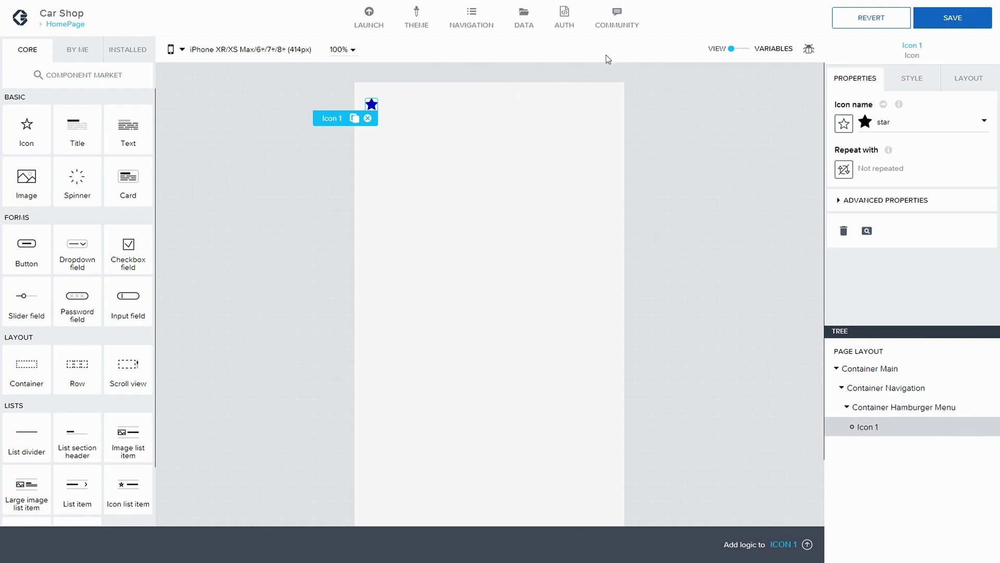
pyautogui.click(878, 126)
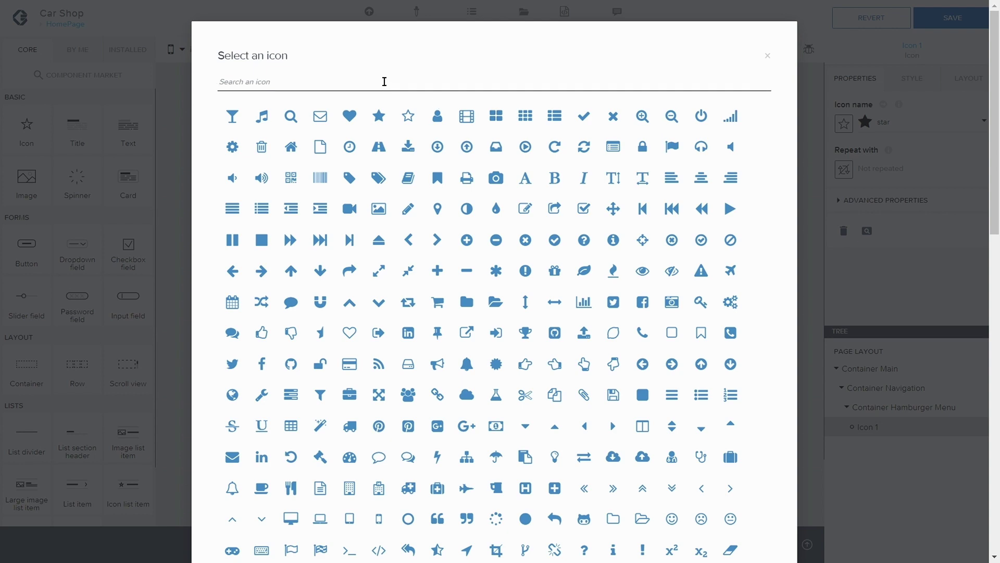
pyautogui.write('bars')
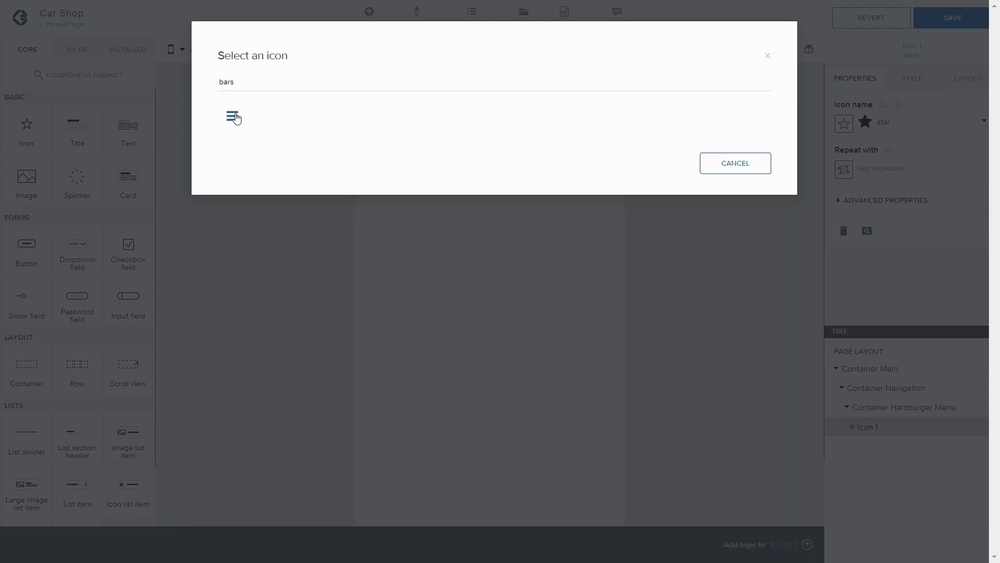
pyautogui.click(232, 117)
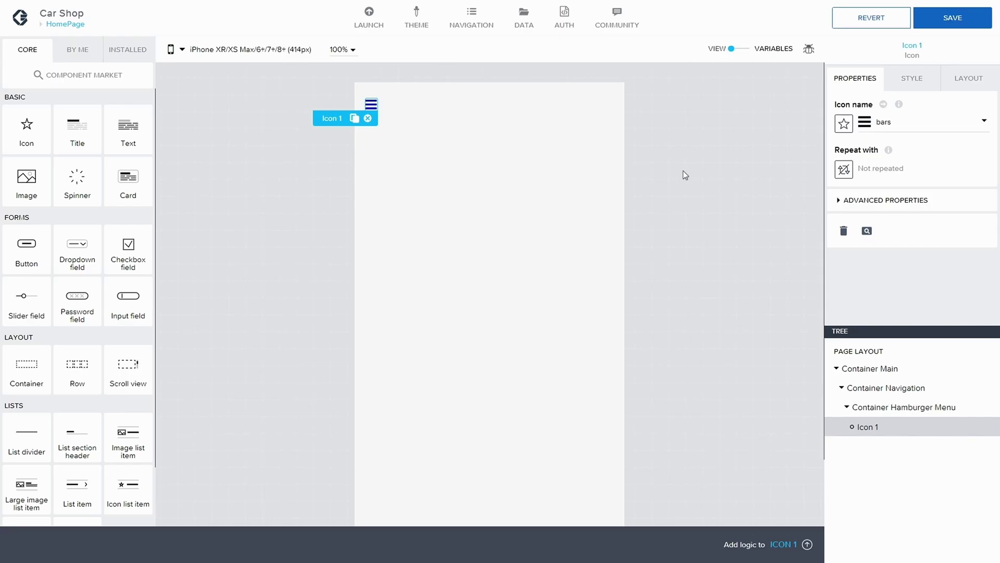
pyautogui.click(687, 155)
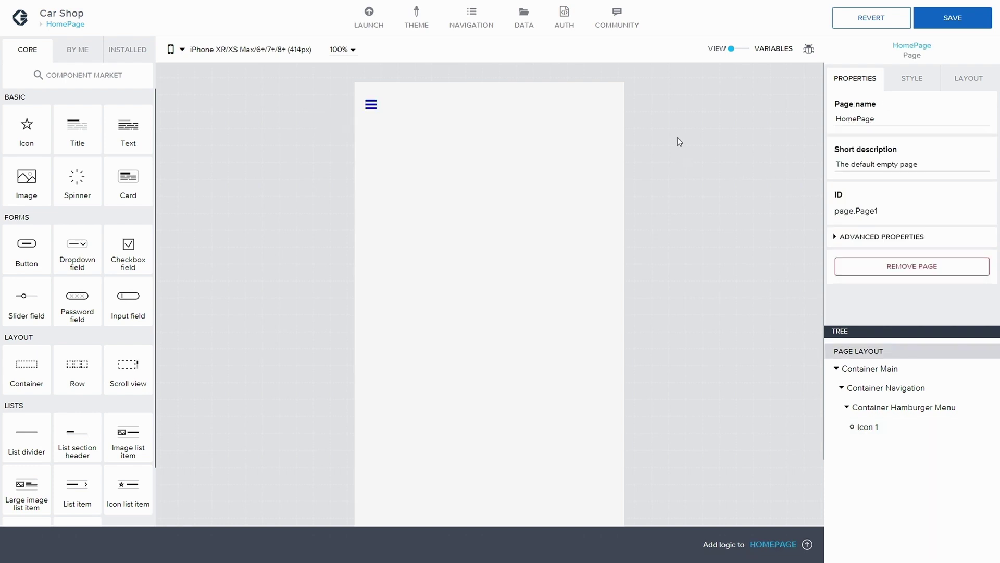
# - Duplicate the Primary icon style class of the hamburger icon as a new style class named Navigation Icon
pyautogui.click(919, 79)
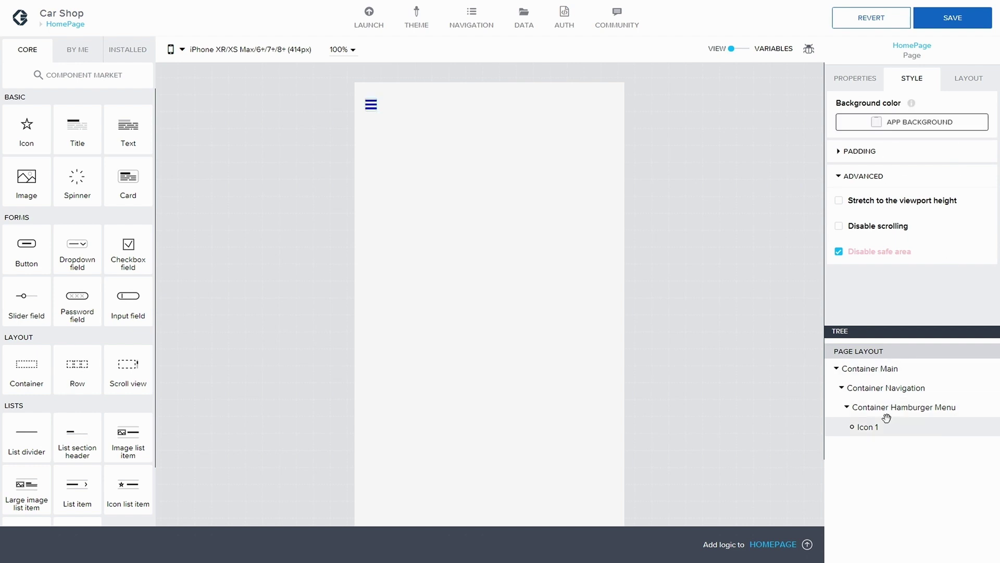
pyautogui.click(876, 430)
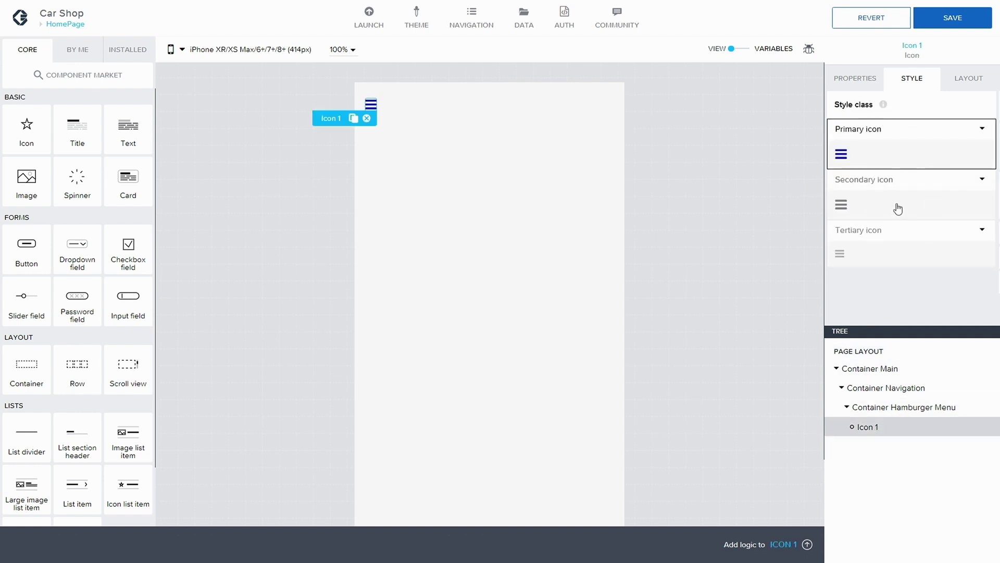
pyautogui.click(982, 129)
pyautogui.click(894, 171)
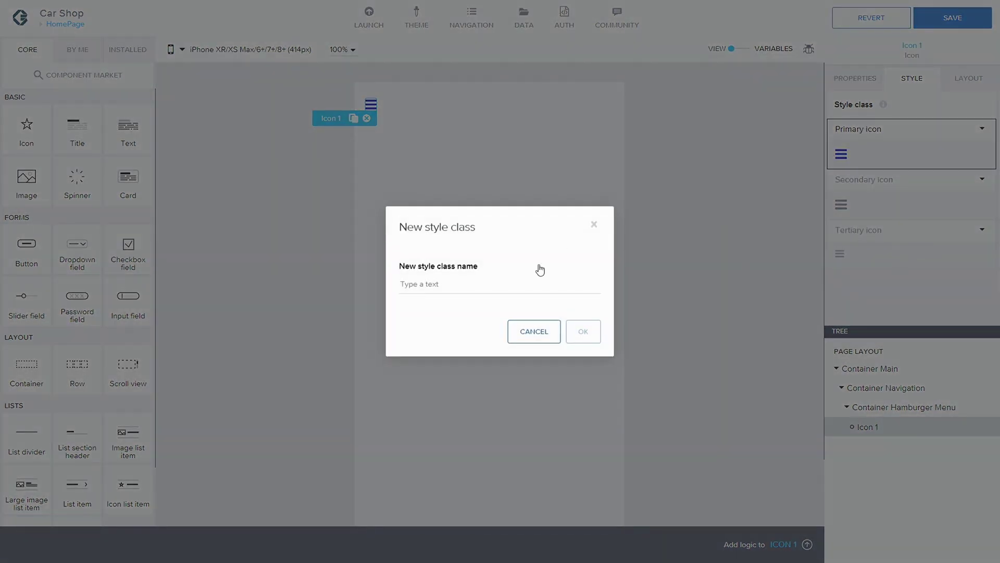
pyautogui.click(457, 284)
pyautogui.write('Ham')
pyautogui.press('BackSpace')
pyautogui.press('BackSpace')
pyautogui.press('BackSpace')
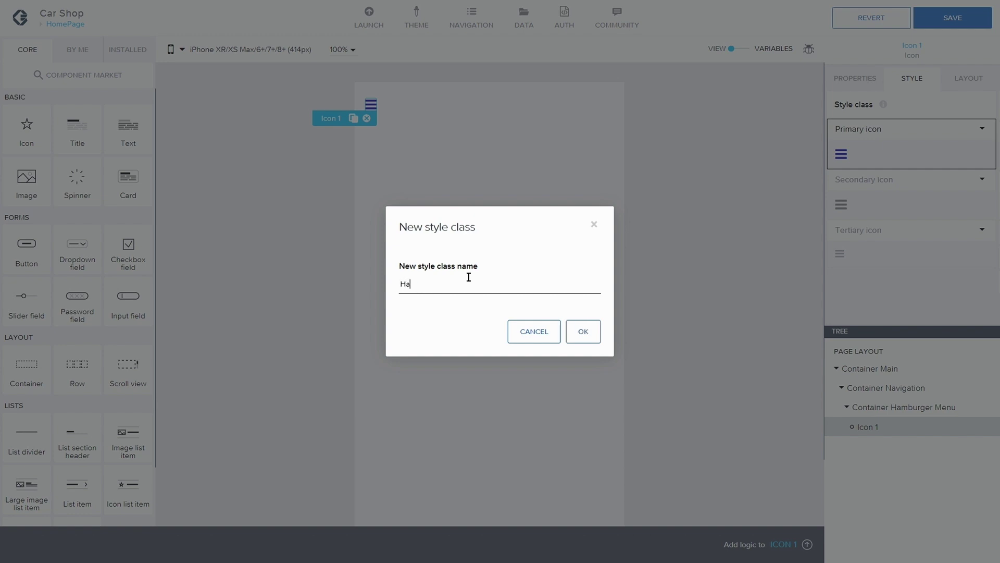
pyautogui.write('IHar')
pyautogui.press('BackSpace')
pyautogui.press('BackSpace')
pyautogui.press('BackSpace')
pyautogui.write('Navigation Icon')
pyautogui.click(583, 331)
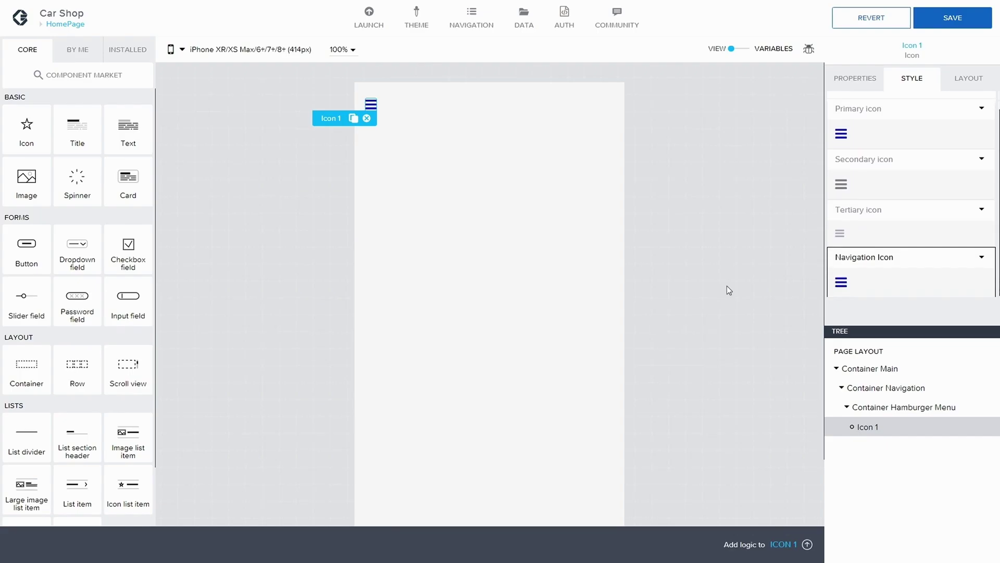
# - Set the Navigation Icon style's color to Neutral high contrast and save the application
pyautogui.click(980, 261)
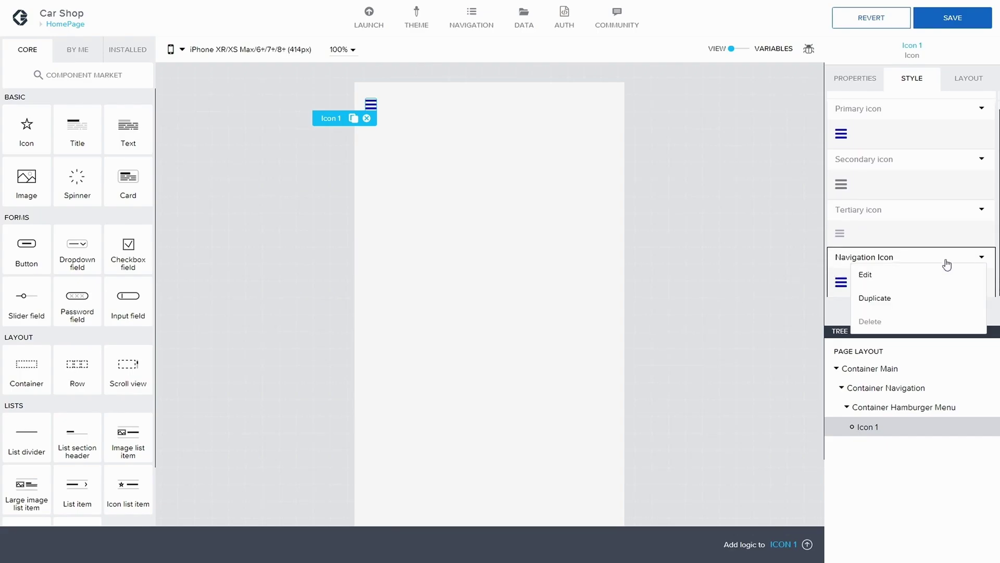
pyautogui.click(885, 276)
pyautogui.click(909, 204)
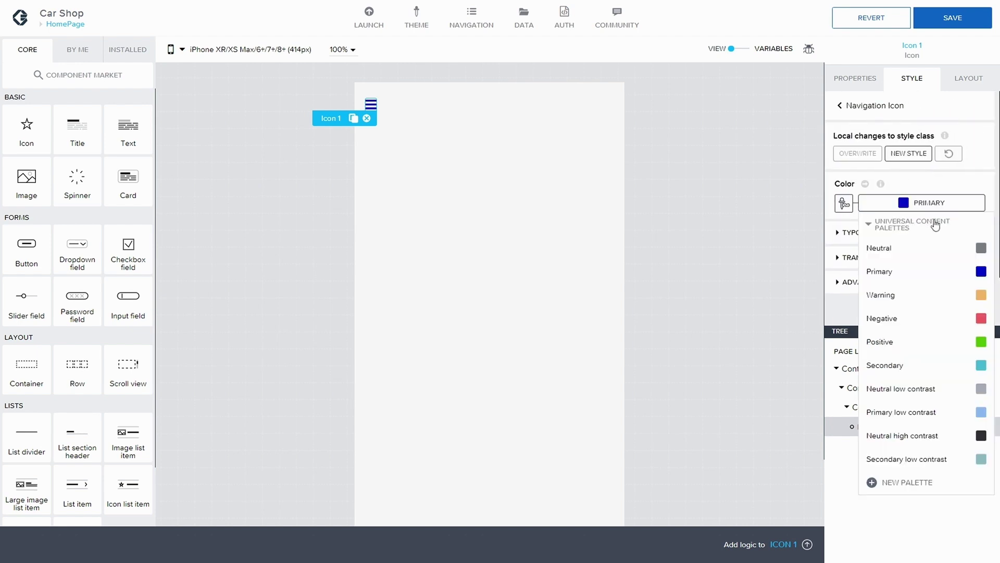
pyautogui.click(981, 436)
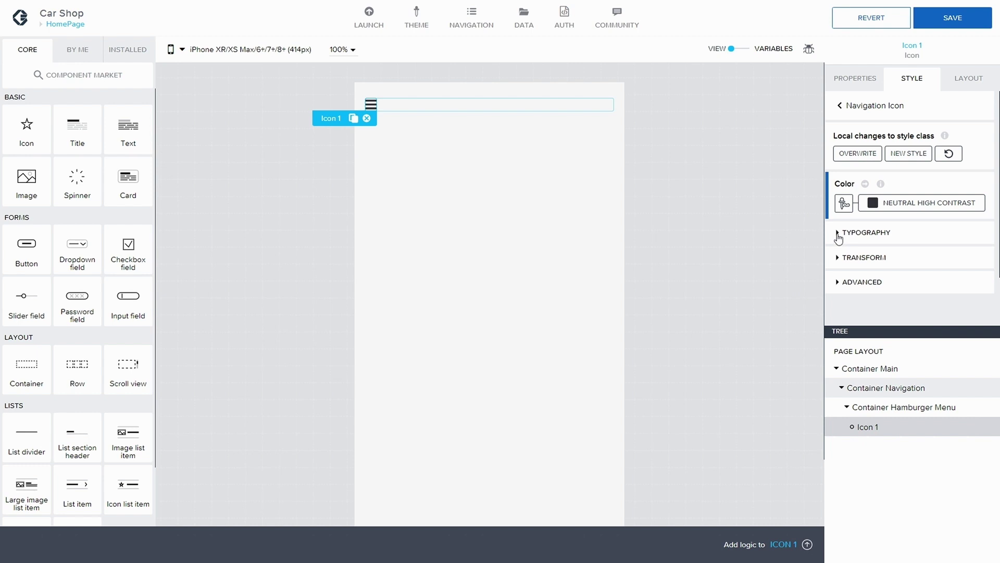
pyautogui.click(952, 18)
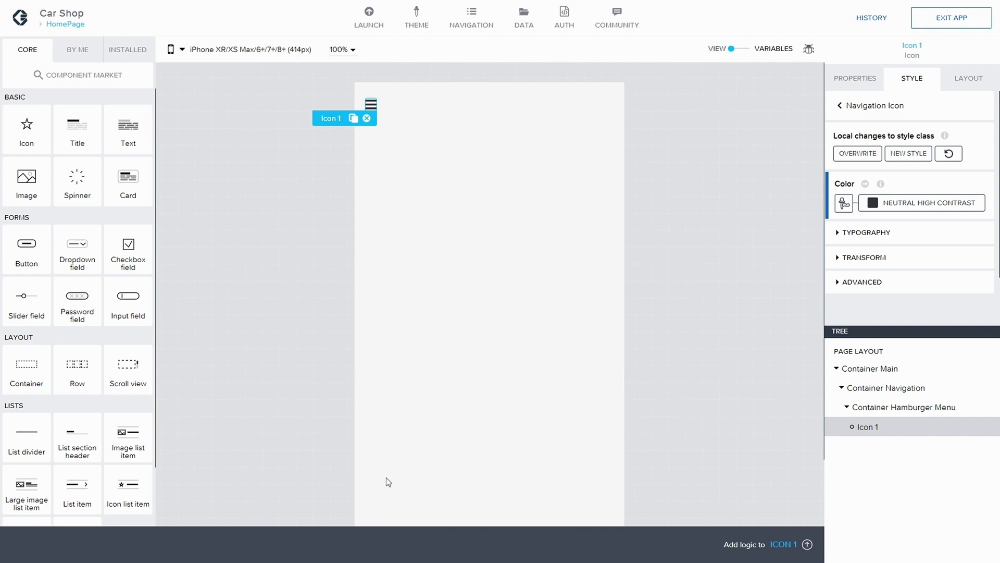
# - Add a container inside Container Navigation and place it below Container Hamburger Menu in the layout tree
pyautogui.click(845, 407)
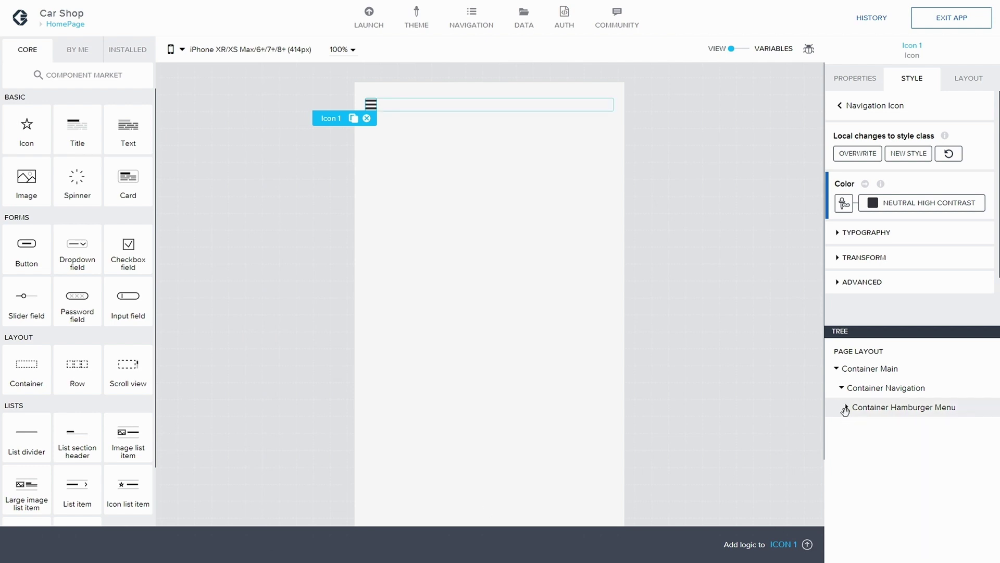
pyautogui.click(869, 408)
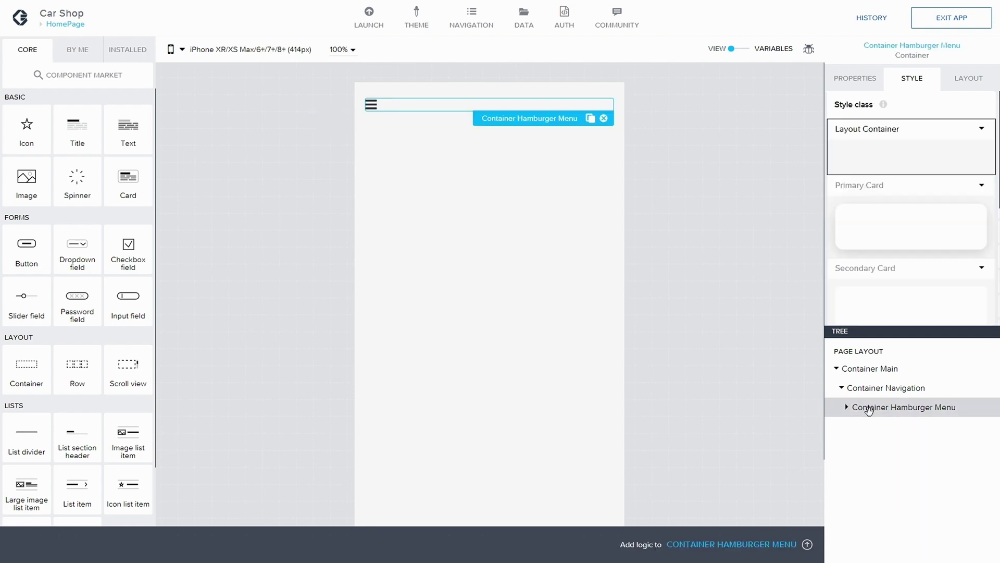
pyautogui.moveTo(23, 375); pyautogui.dragTo(892, 424)
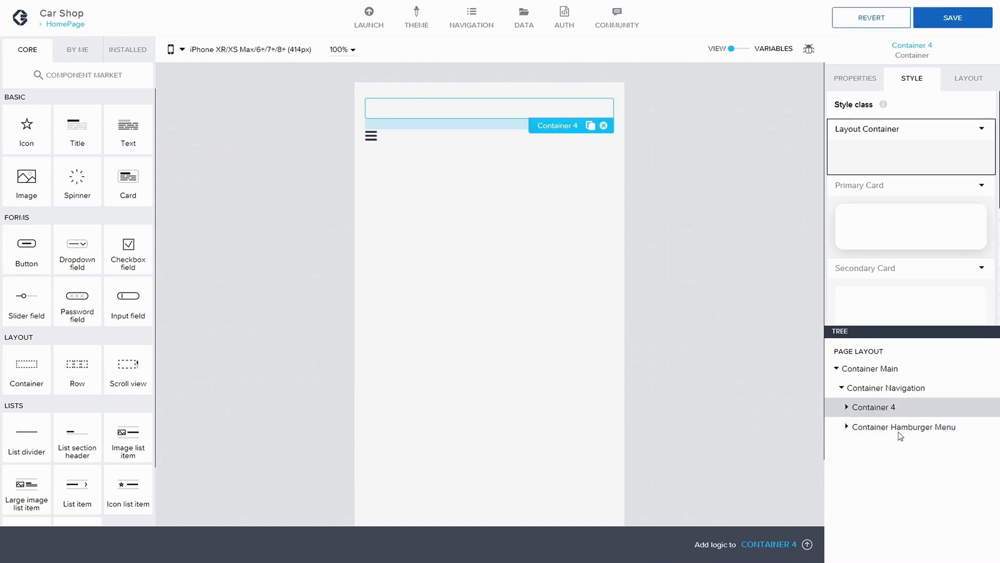
pyautogui.click(887, 431)
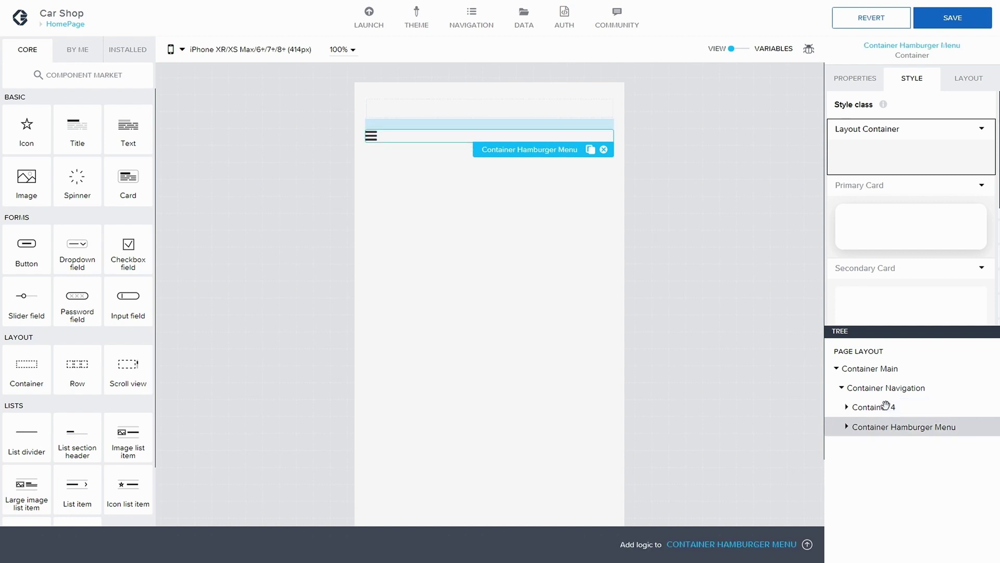
pyautogui.moveTo(885, 405); pyautogui.dragTo(880, 428)
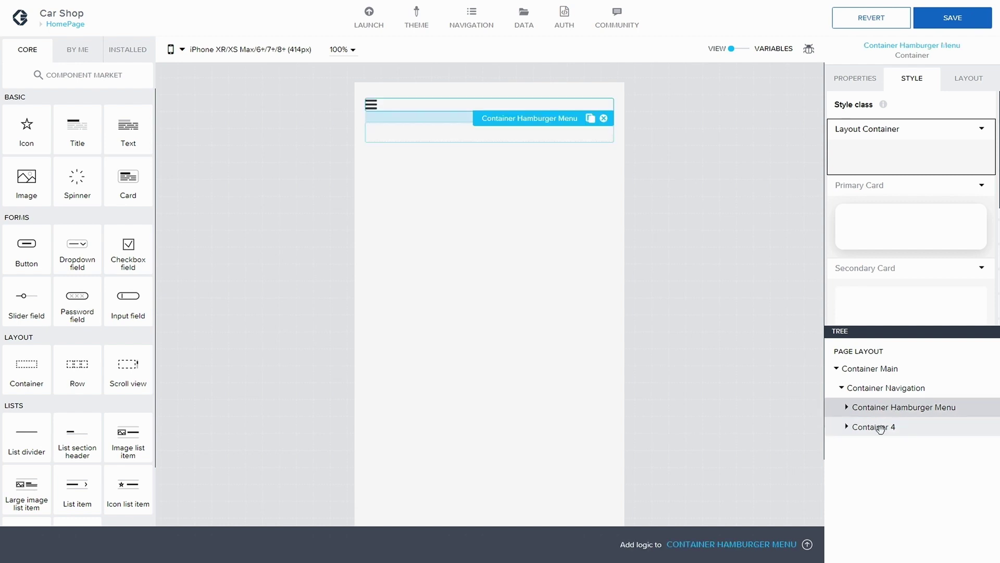
# - Set the new container's display name to Container Profile and save the application
pyautogui.click(883, 427)
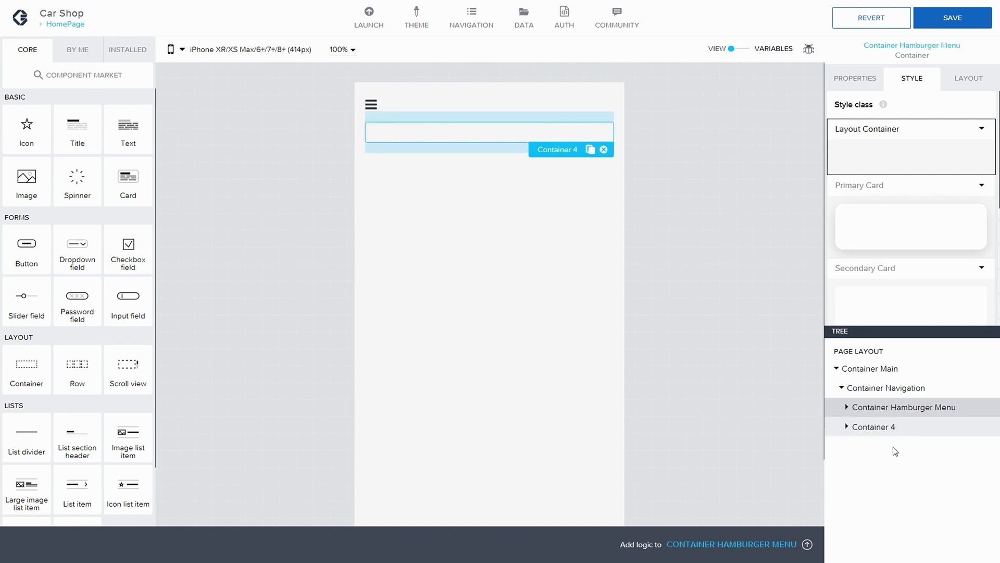
pyautogui.click(856, 80)
pyautogui.click(838, 200)
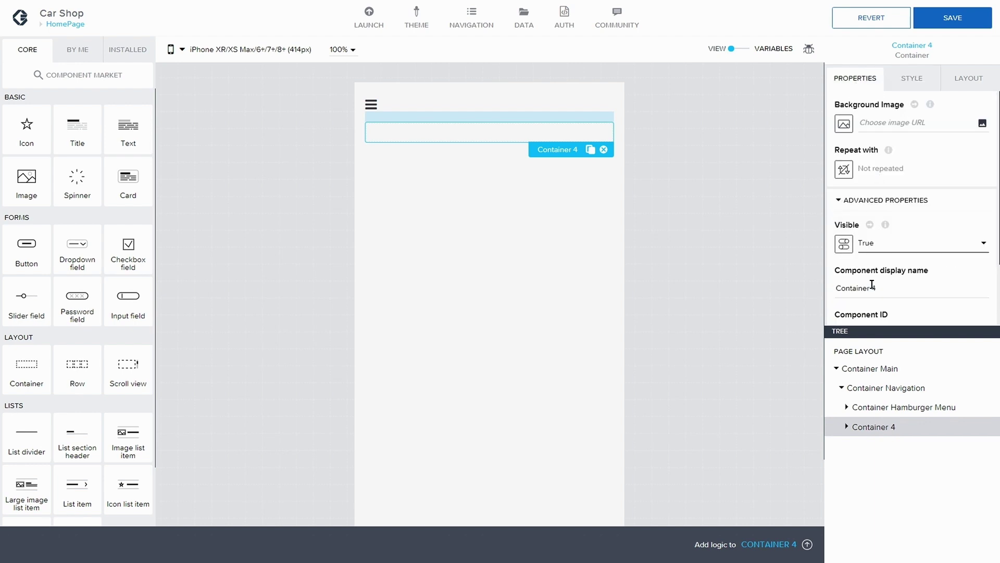
pyautogui.click(872, 284)
pyautogui.press('BackSpace')
pyautogui.write('Profile')
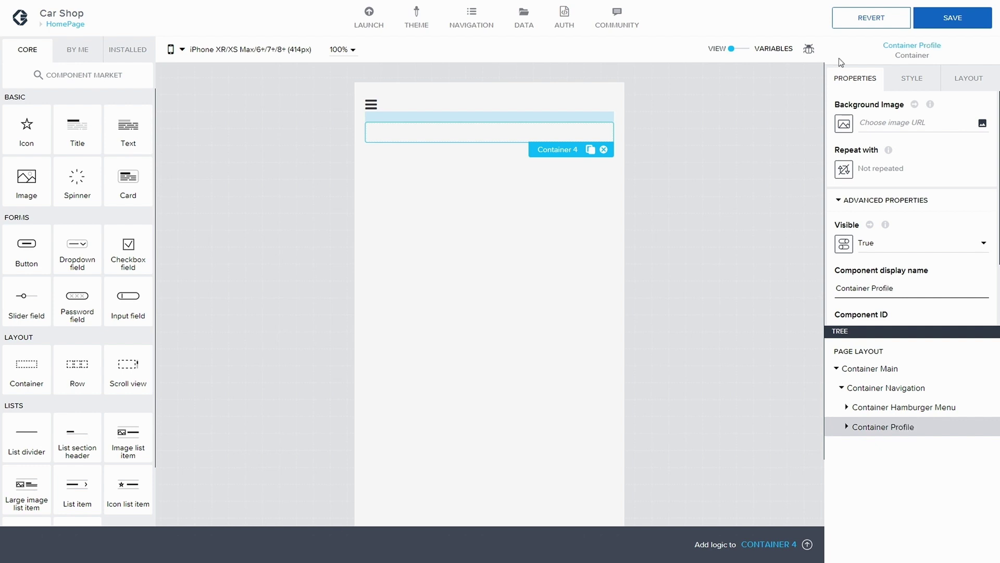
pyautogui.click(953, 18)
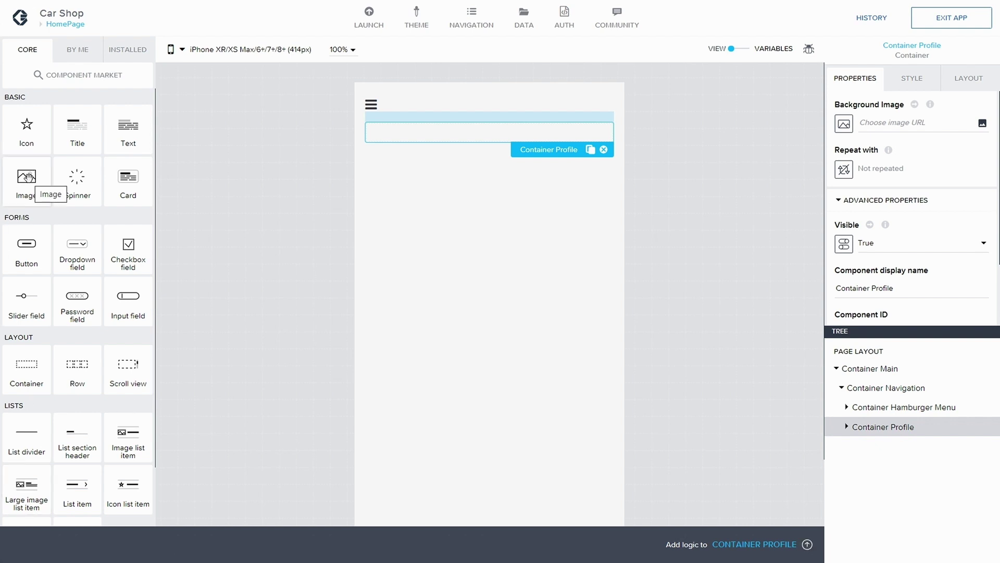
# - Add an image inside Container Profile and use the profile_picture.jpg asset as its source
pyautogui.moveTo(26, 180); pyautogui.dragTo(894, 427)
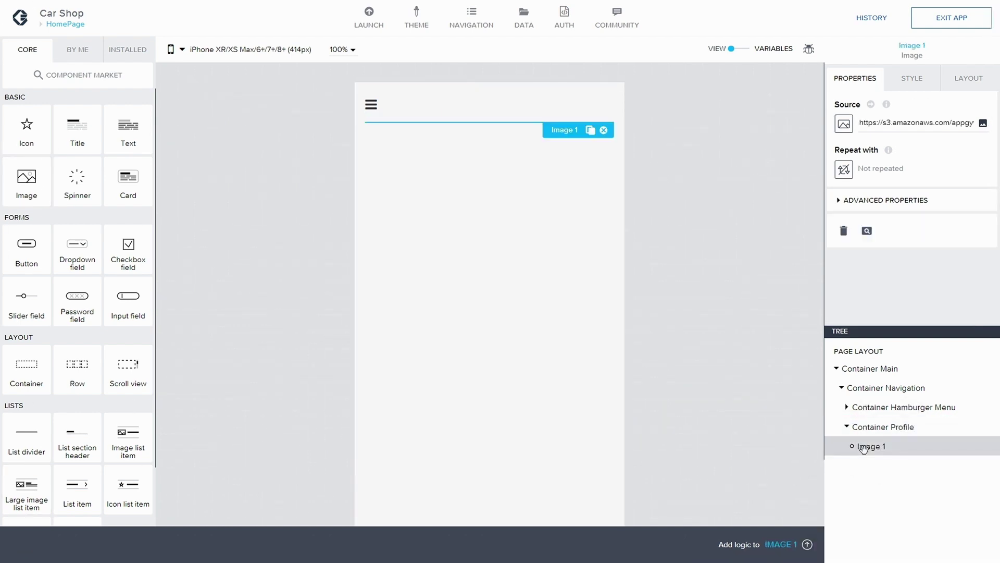
pyautogui.click(982, 124)
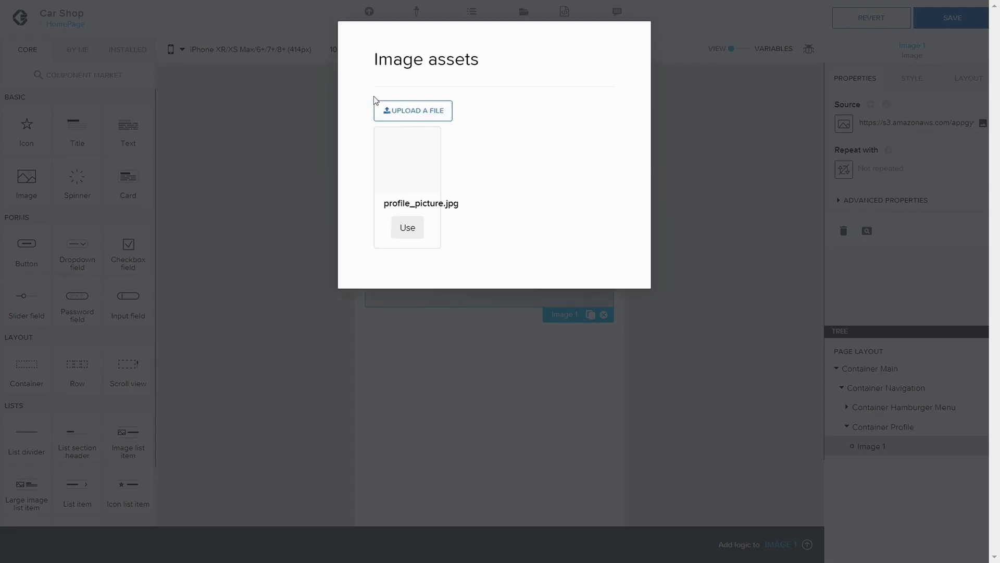
pyautogui.click(407, 229)
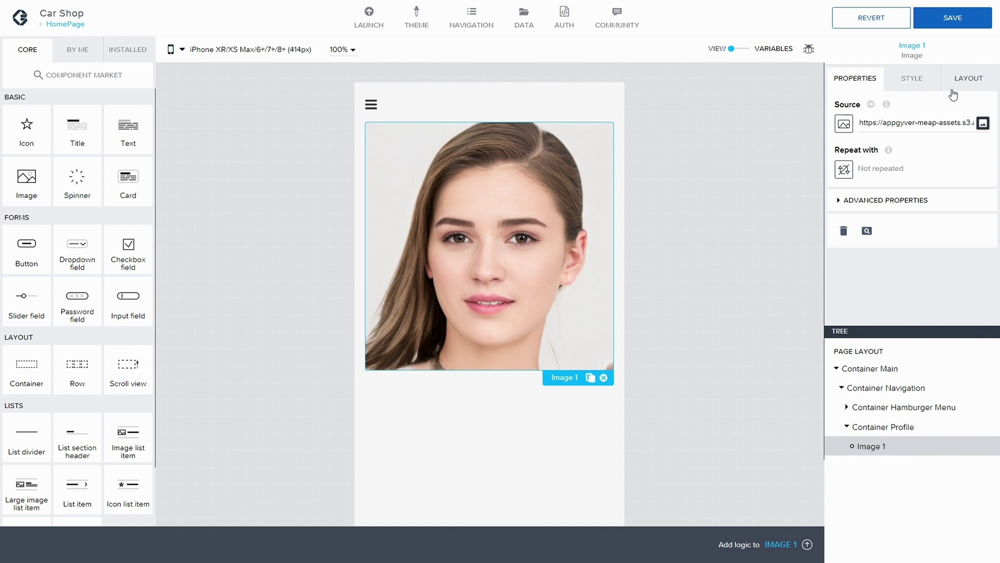
# - Switch the profile image to an exact size with a width of 10 px and a height of 10 px
pyautogui.click(974, 91)
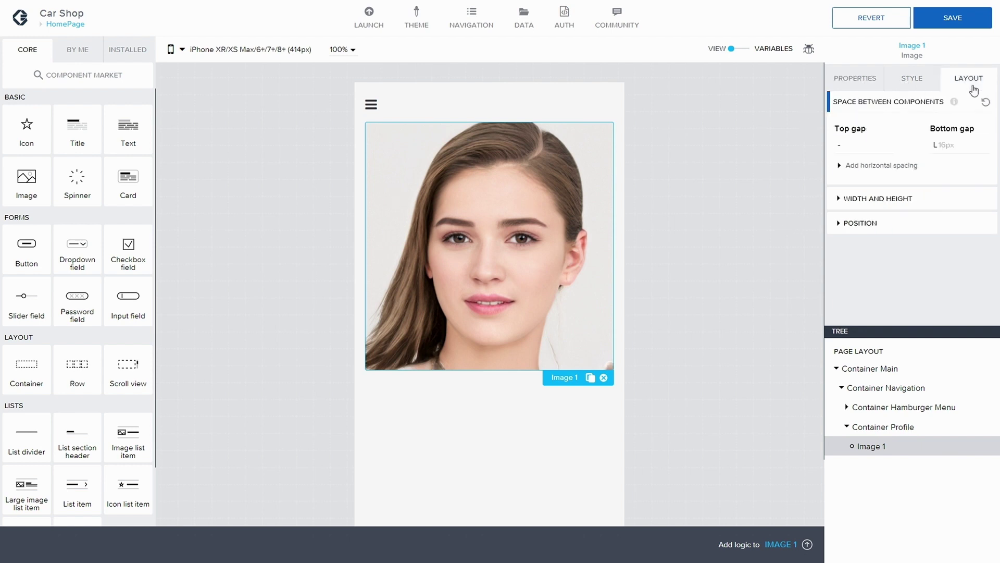
pyautogui.click(839, 199)
pyautogui.scroll(-1, 871, 253)
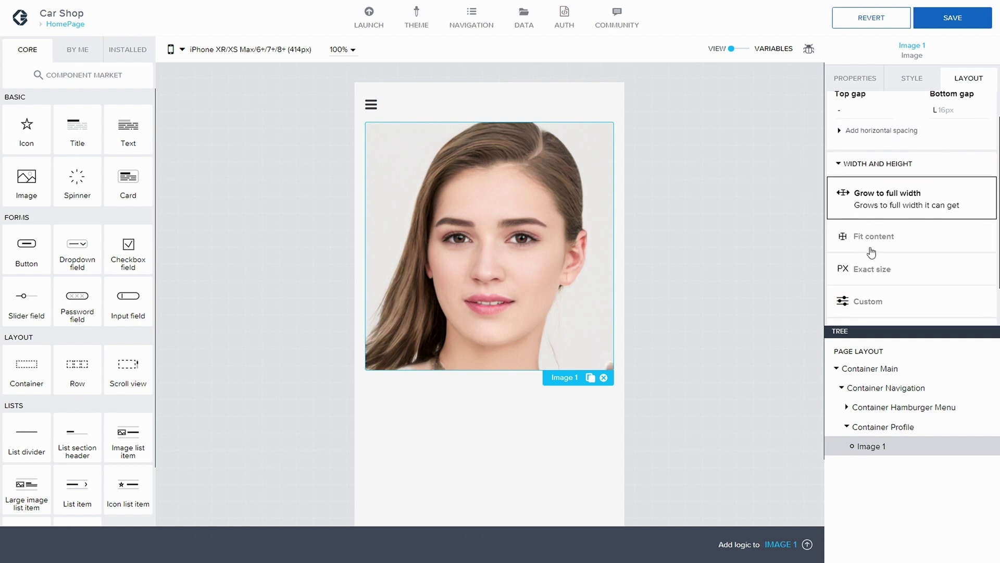
pyautogui.click(871, 271)
pyautogui.click(862, 291)
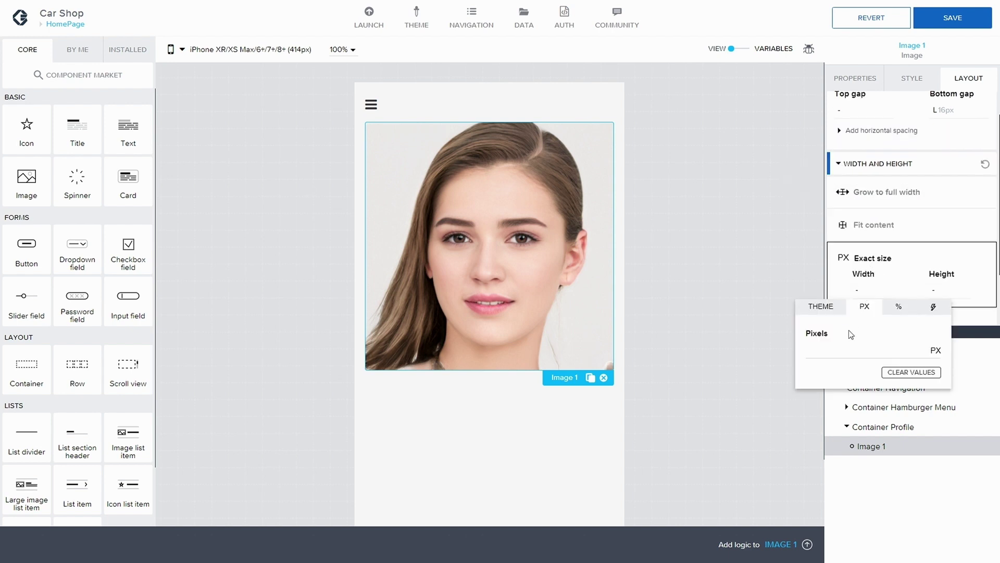
pyautogui.click(827, 351)
pyautogui.write('10')
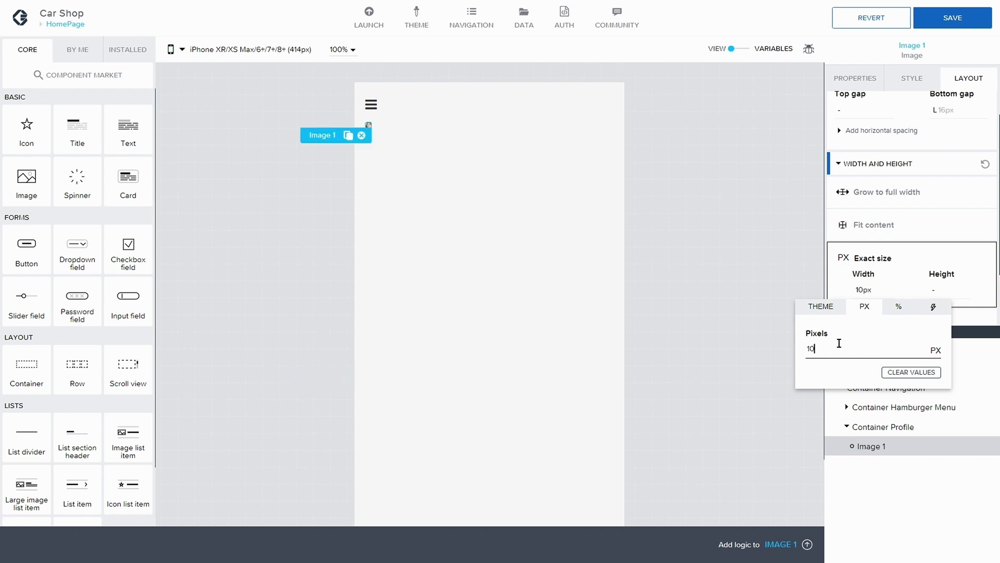
pyautogui.click(938, 293)
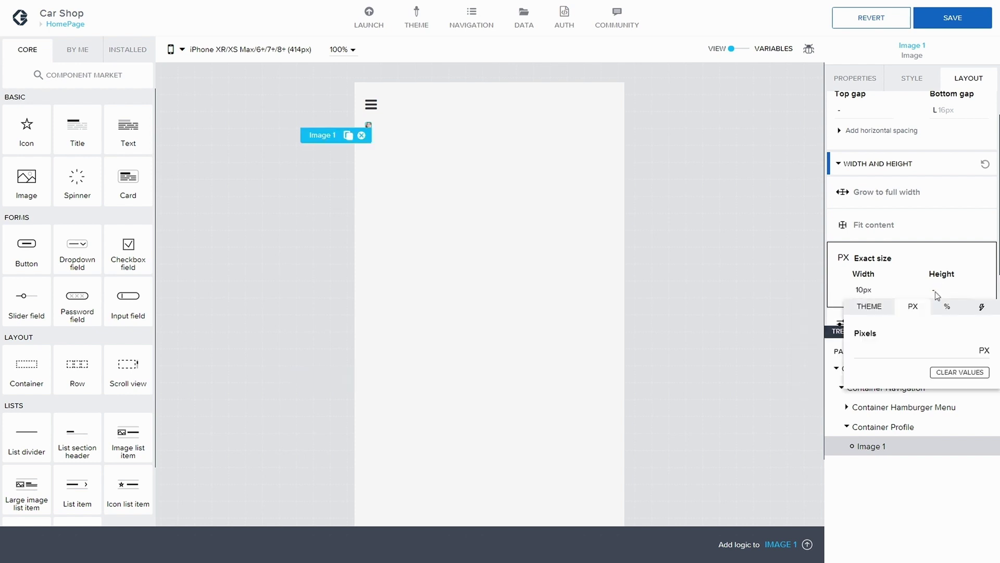
pyautogui.click(935, 291)
pyautogui.click(889, 354)
pyautogui.write('10')
# - Set the profile image's exact height and width to 20 px each
pyautogui.moveTo(871, 346); pyautogui.dragTo(839, 346)
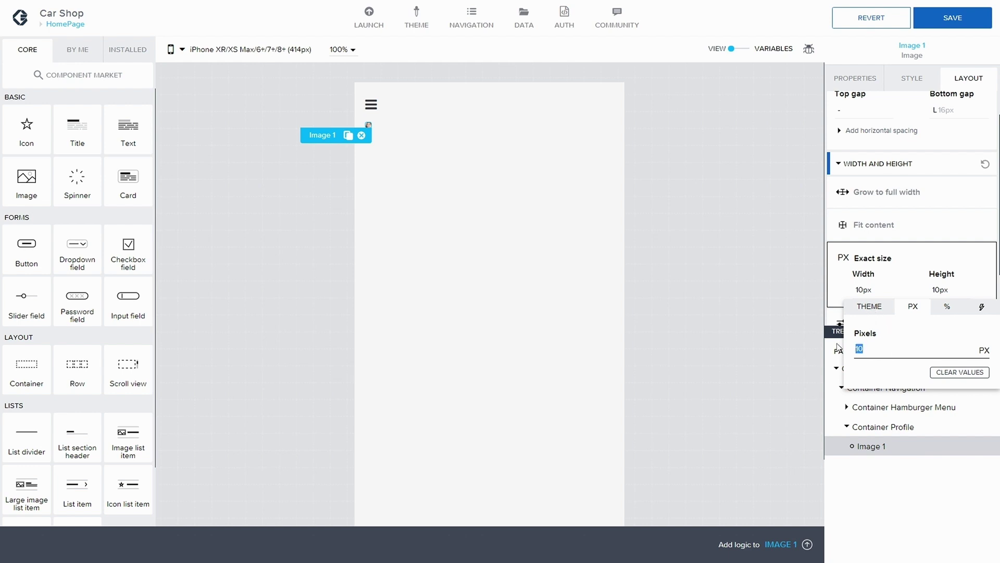
pyautogui.write('20')
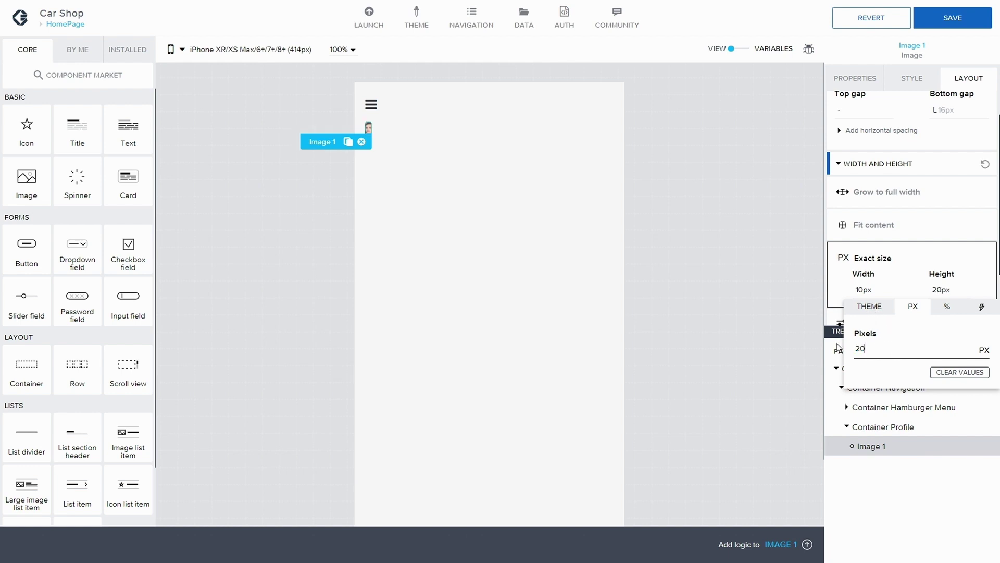
pyautogui.click(869, 289)
pyautogui.moveTo(839, 348); pyautogui.dragTo(758, 336)
pyautogui.write('20')
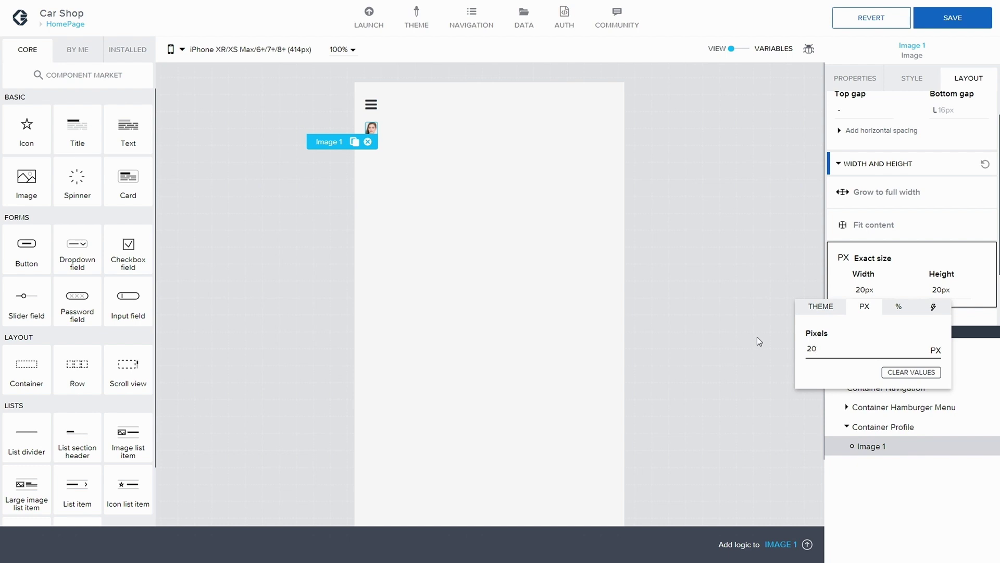
# - Set the profile image's exact width and height to 30 px each
pyautogui.moveTo(861, 351); pyautogui.dragTo(727, 333)
pyautogui.write('30')
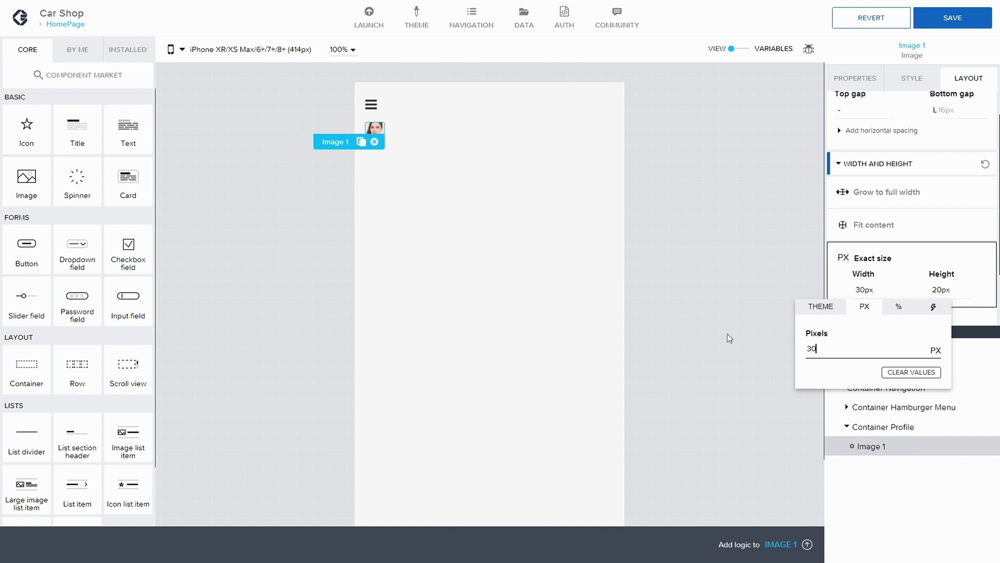
pyautogui.click(942, 295)
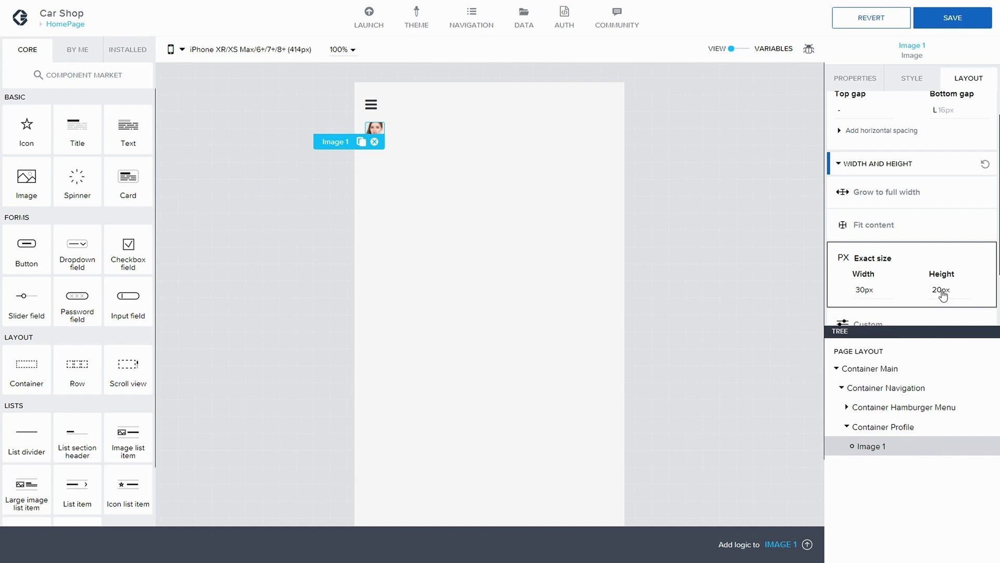
pyautogui.click(943, 295)
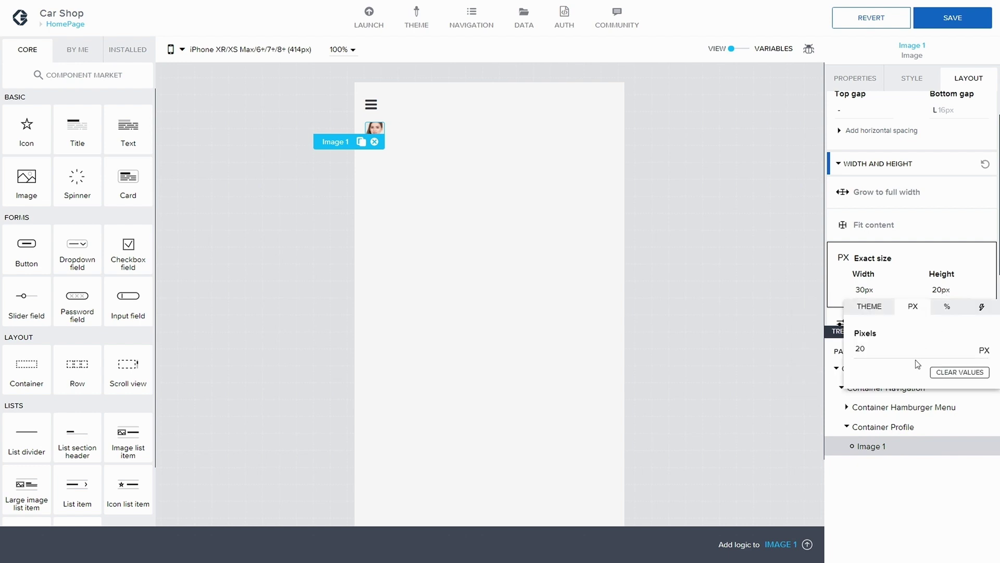
pyautogui.doubleClick(905, 350)
pyautogui.write('30')
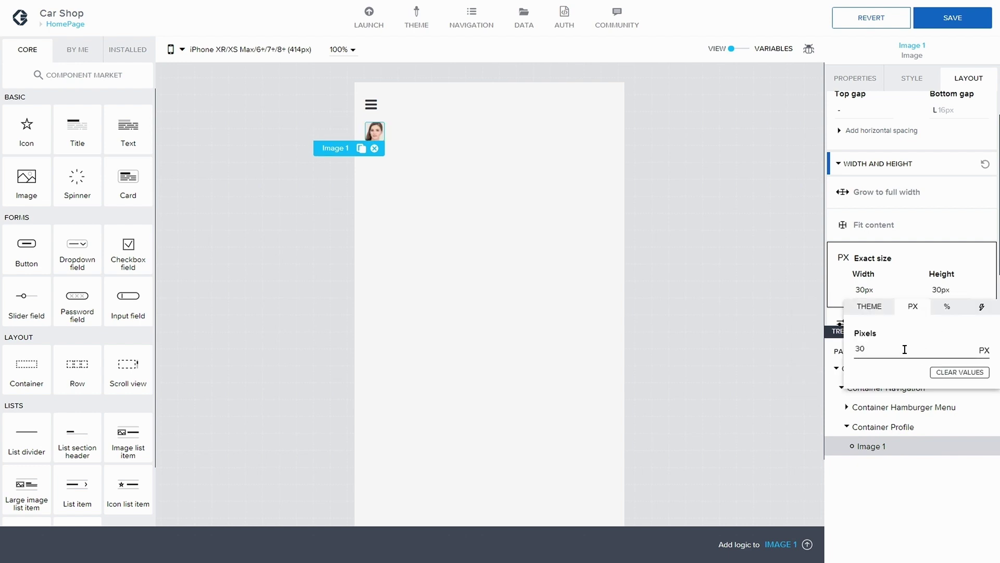
pyautogui.click(959, 219)
pyautogui.click(911, 78)
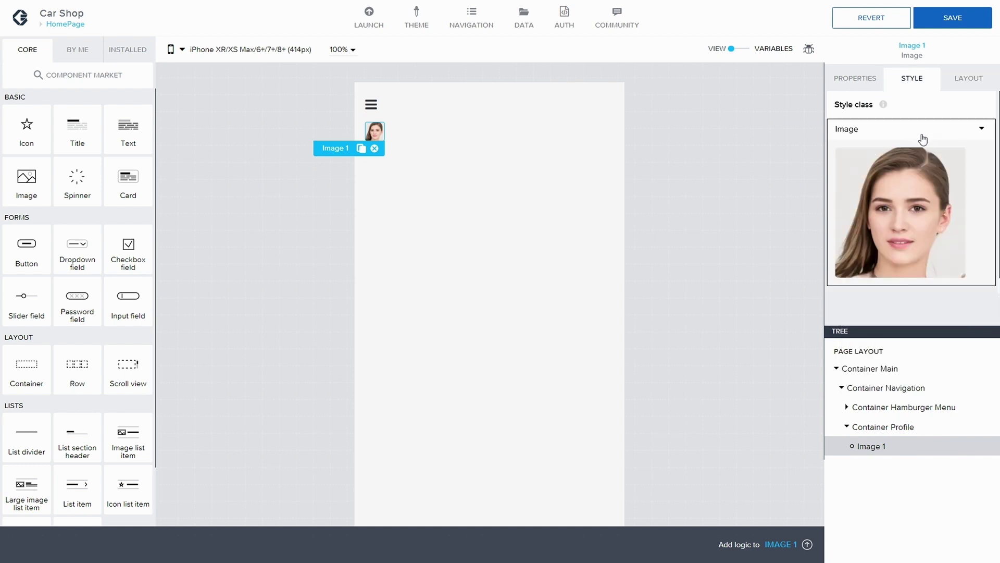
pyautogui.click(981, 133)
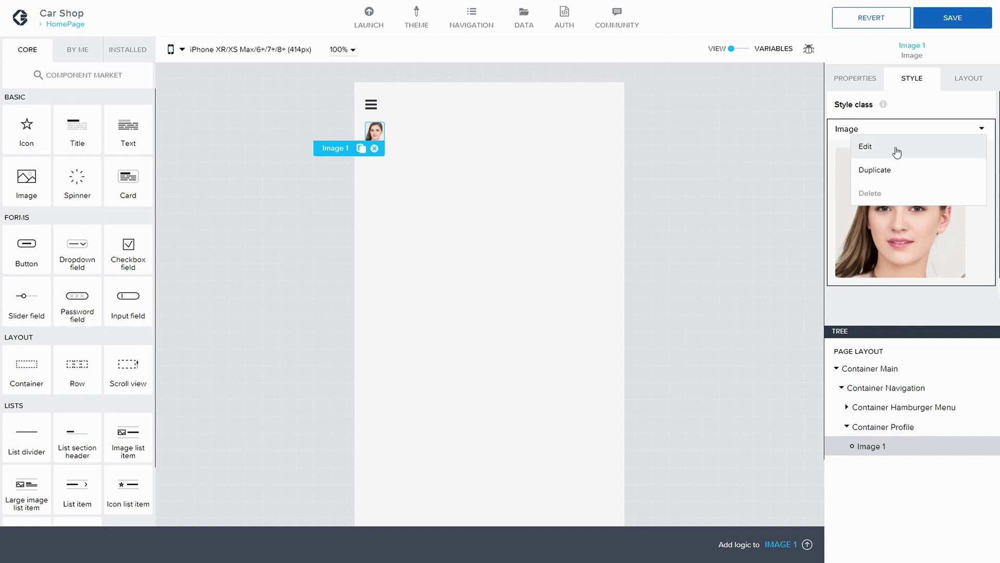
pyautogui.click(896, 148)
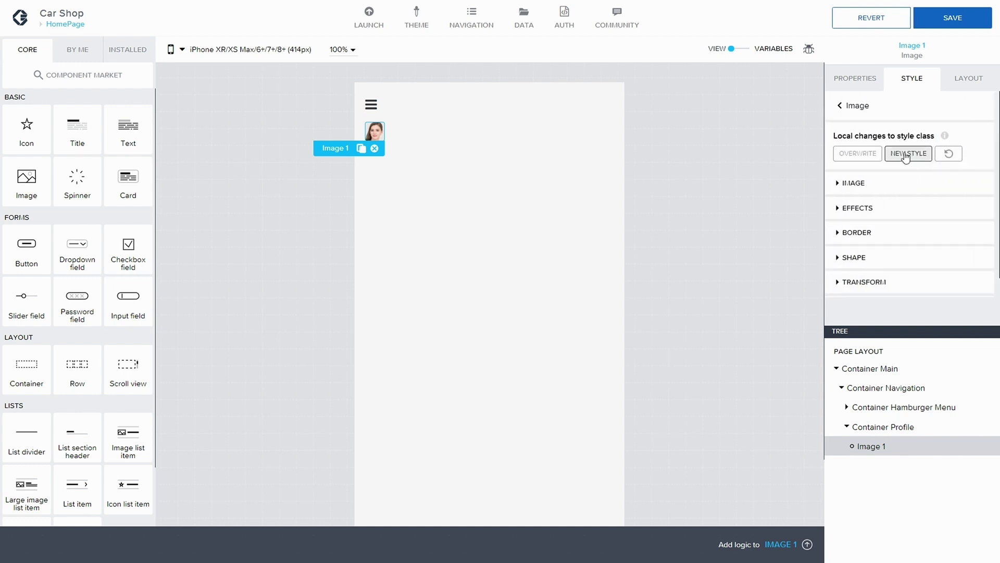
pyautogui.click(861, 106)
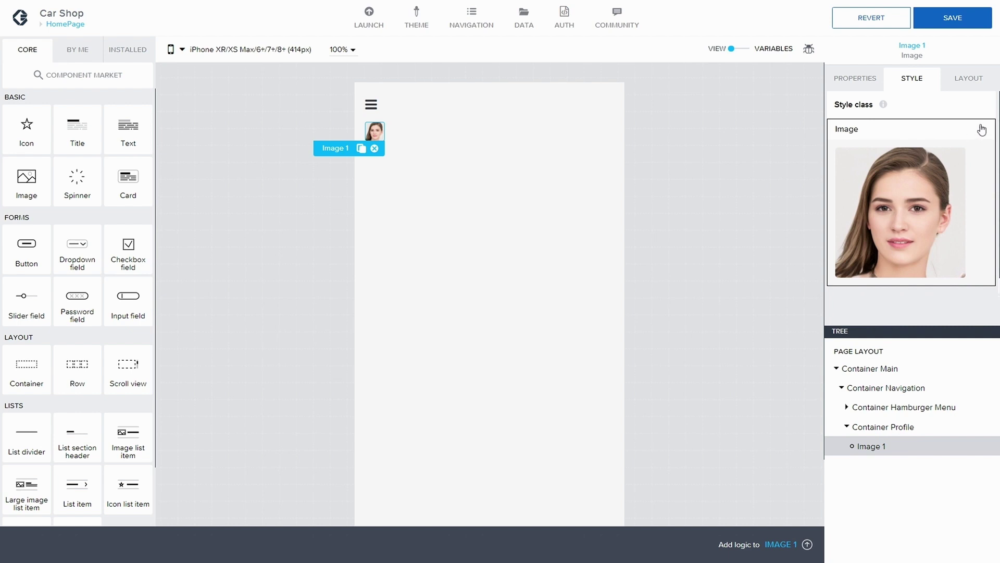
# - Duplicate the profile image's Image style class as a new style class named Round Picture
pyautogui.click(982, 130)
pyautogui.click(891, 166)
pyautogui.click(436, 279)
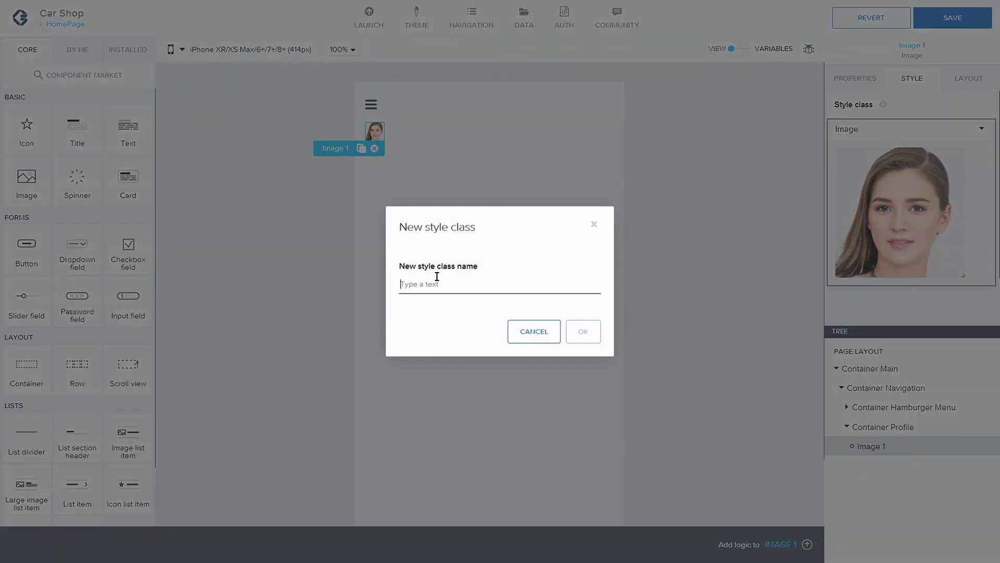
pyautogui.write('Round Picture')
pyautogui.press('Return')
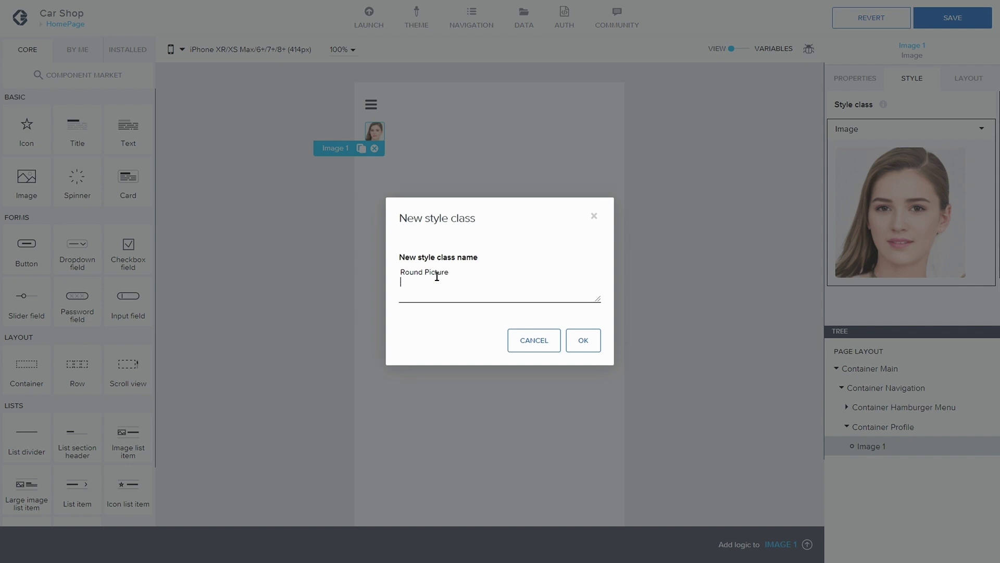
pyautogui.press('BackSpace')
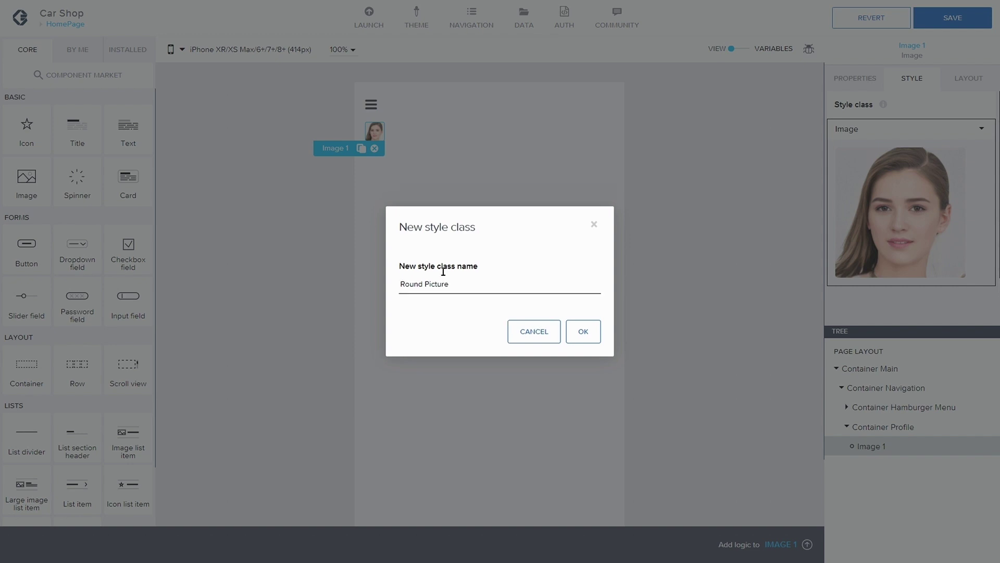
pyautogui.click(580, 331)
# - Set the corner radius in the Round Picture style to Fully round and save the application
pyautogui.scroll(-1, 832, 286)
pyautogui.click(979, 170)
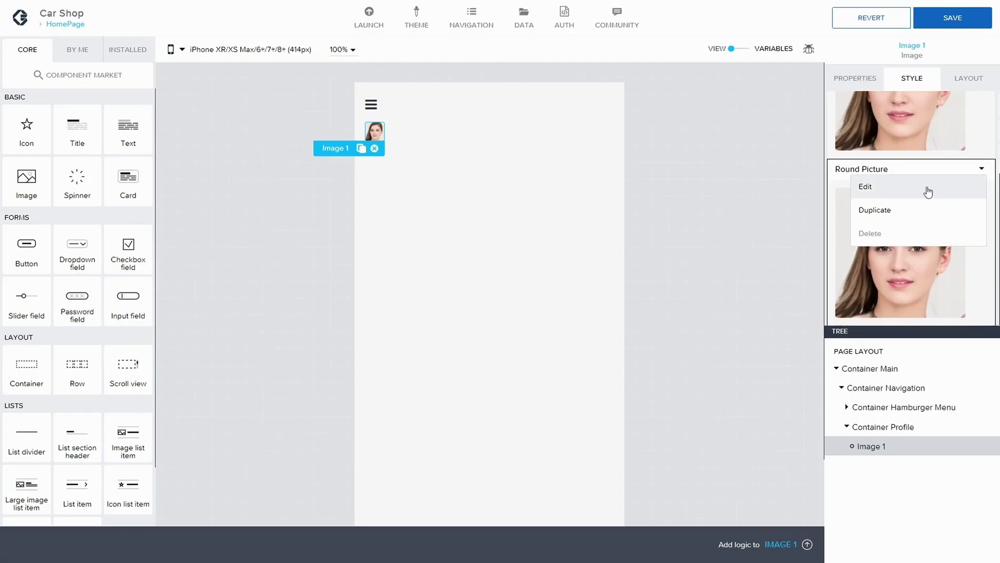
pyautogui.click(909, 187)
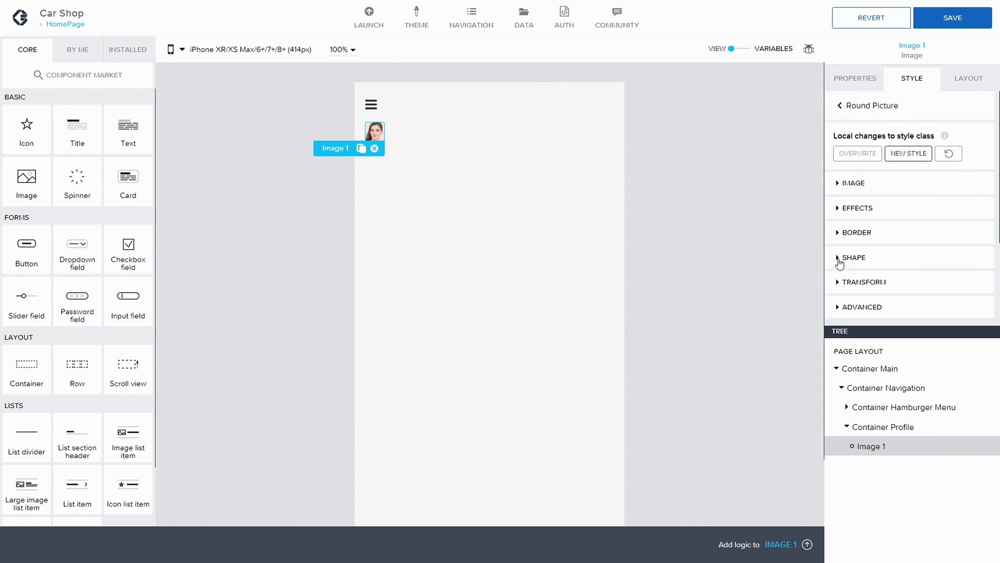
pyautogui.click(840, 258)
pyautogui.scroll(-1, 840, 257)
pyautogui.click(872, 264)
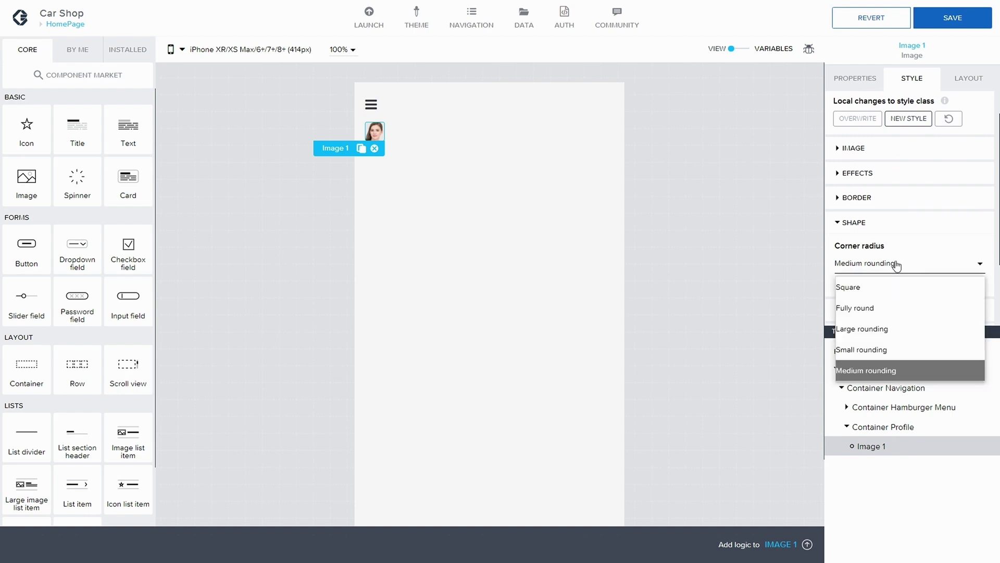
pyautogui.click(869, 309)
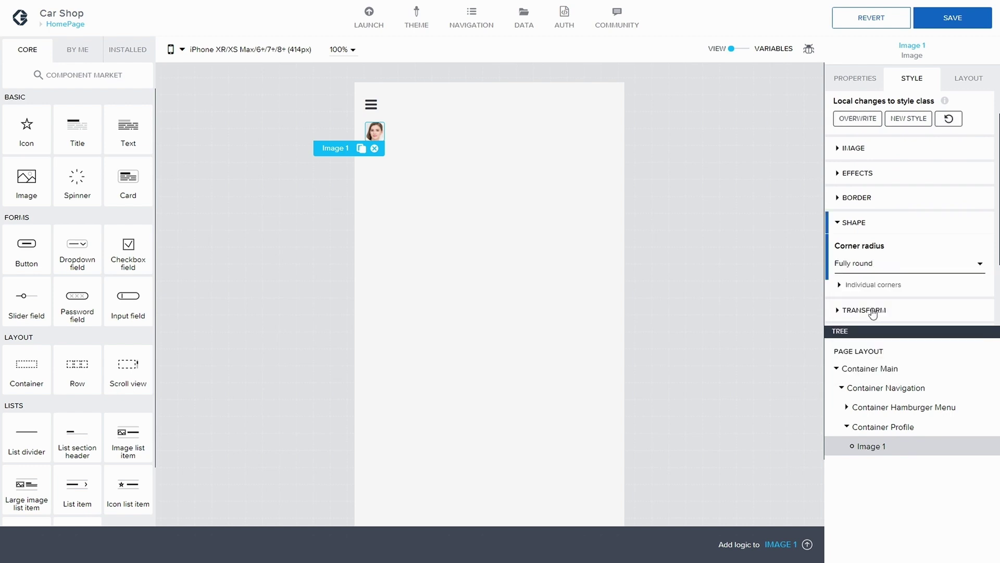
pyautogui.click(953, 18)
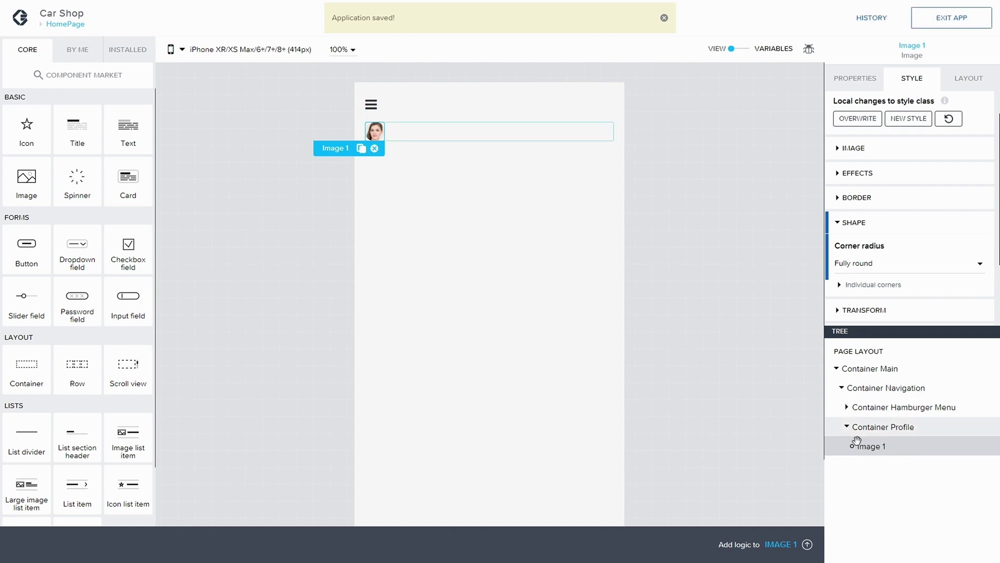
# - Change the layout direction of Container Navigation to Horizontal
pyautogui.click(882, 427)
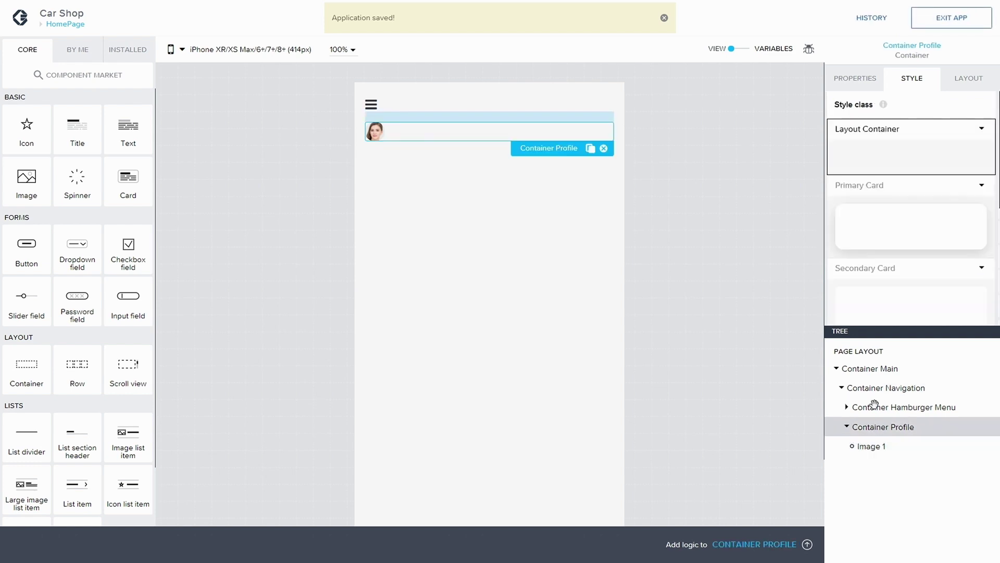
pyautogui.click(906, 387)
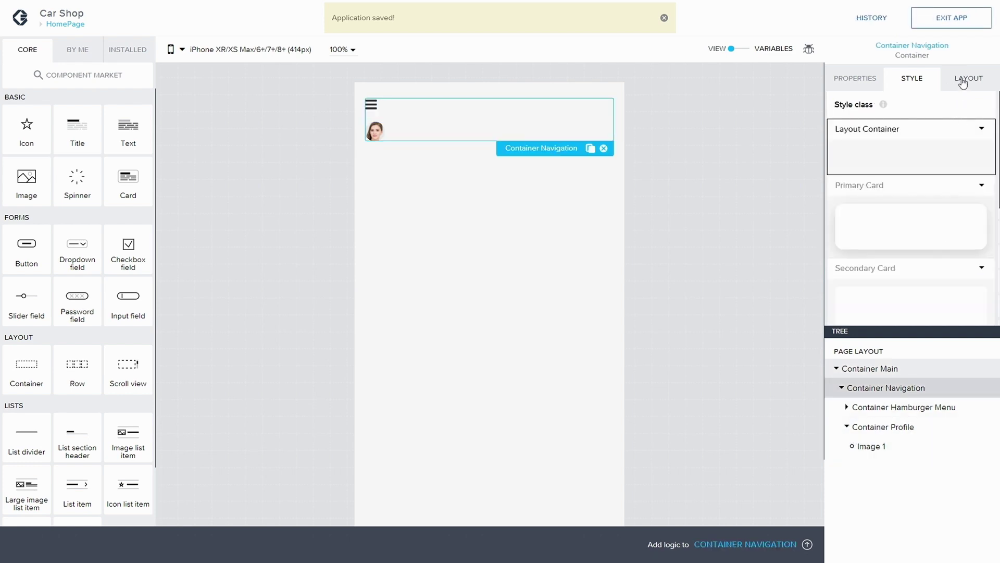
pyautogui.click(967, 79)
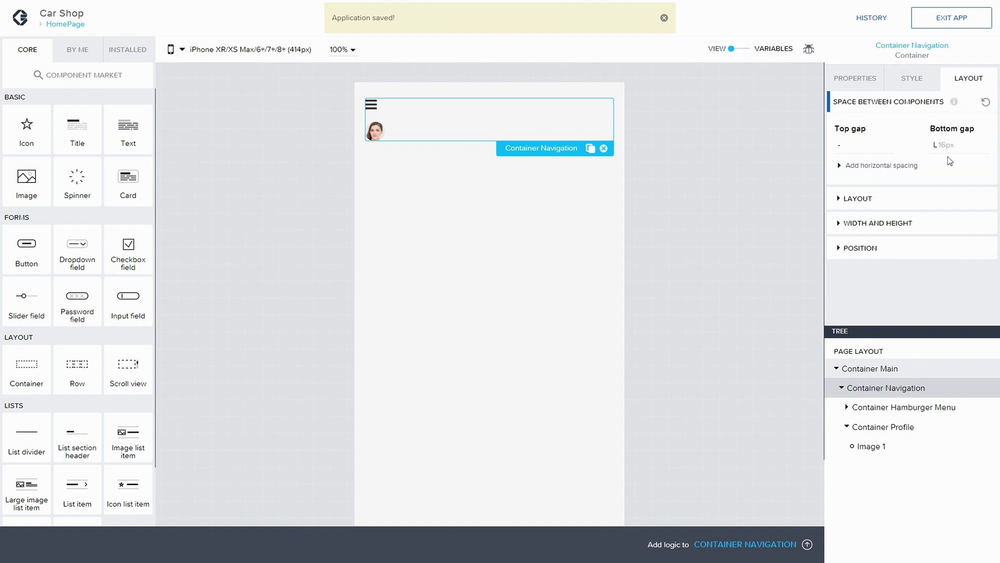
pyautogui.click(843, 198)
pyautogui.click(885, 191)
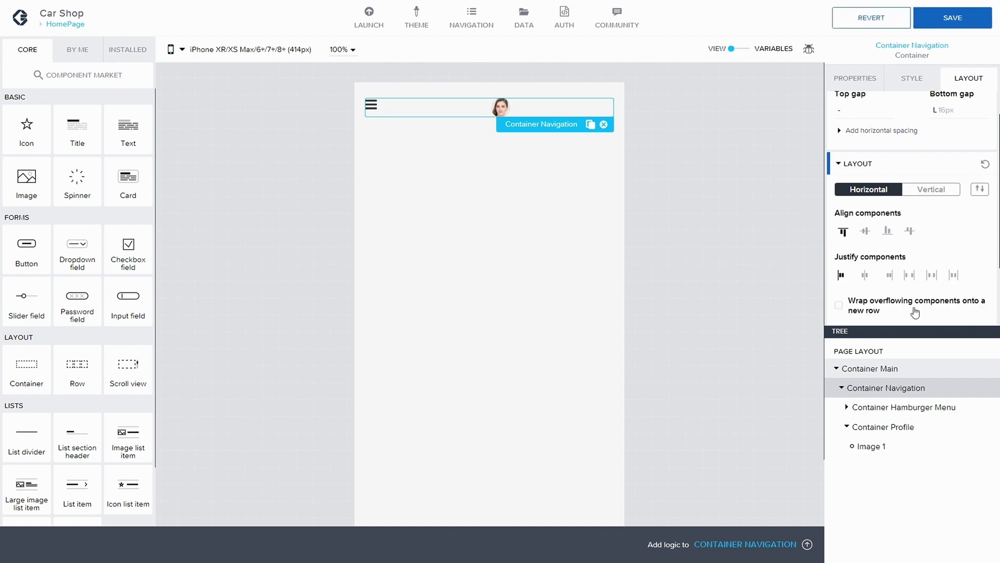
# - Justify the components of Container Navigation horizontally with space between them
pyautogui.click(909, 276)
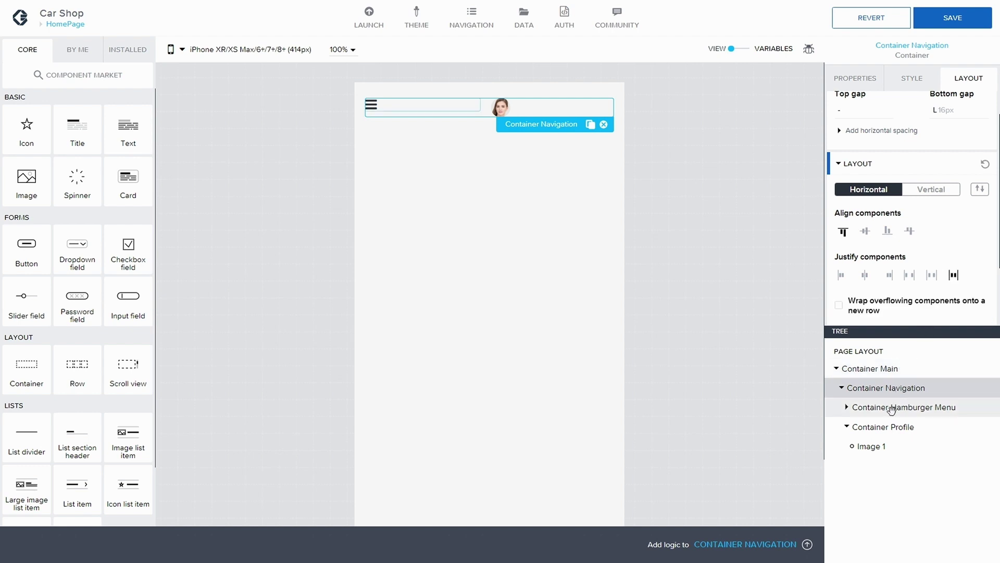
pyautogui.click(846, 427)
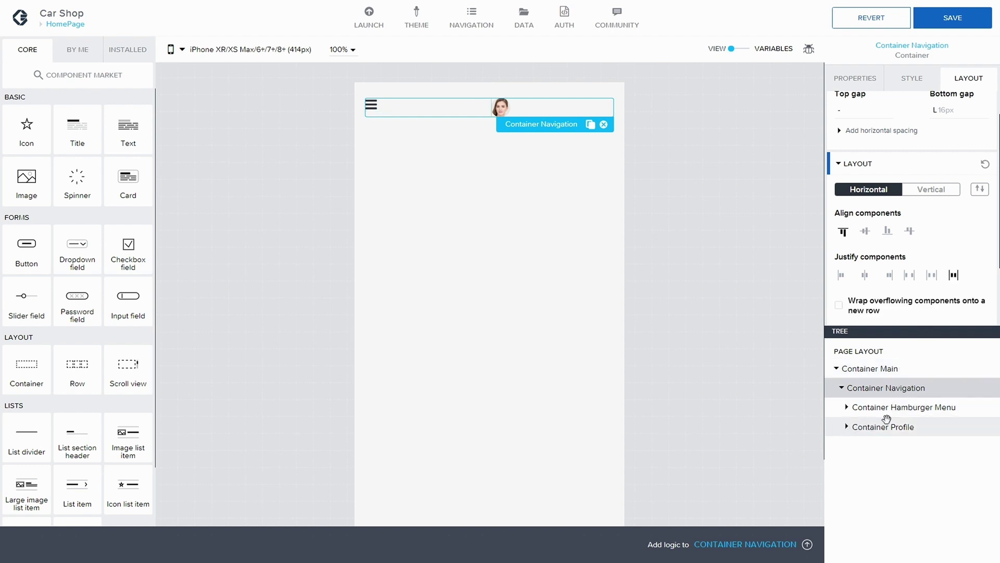
pyautogui.click(875, 426)
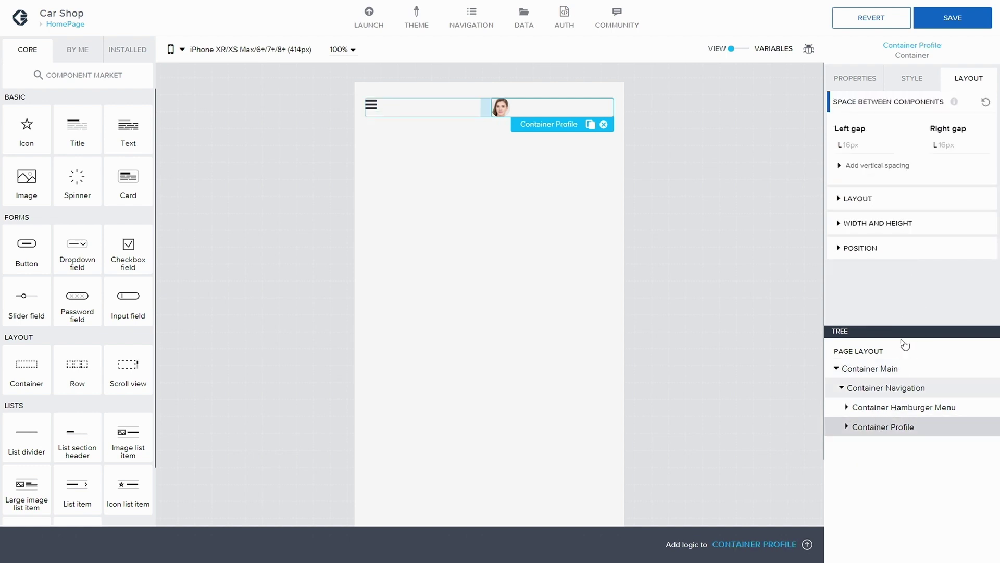
pyautogui.click(880, 388)
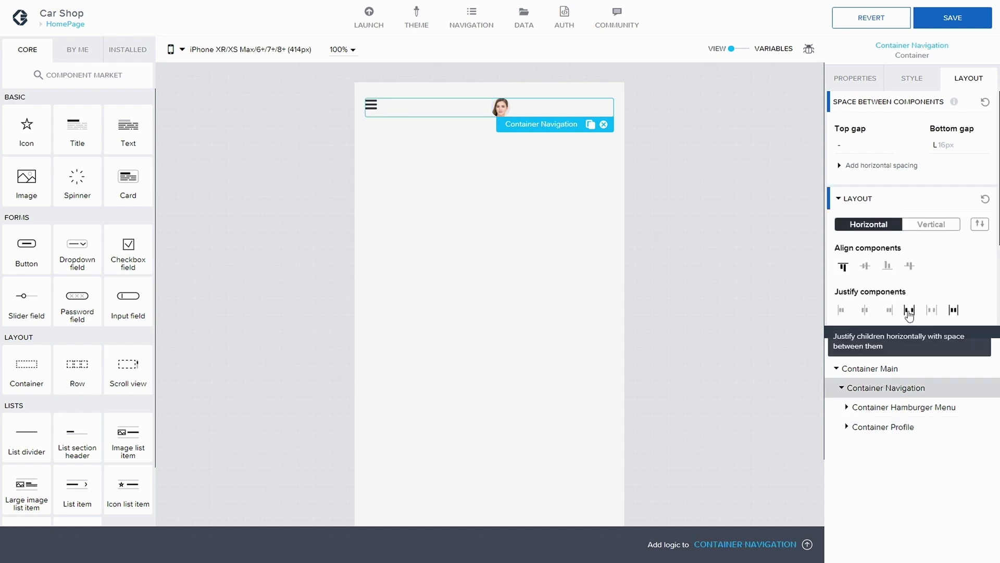
pyautogui.click(909, 311)
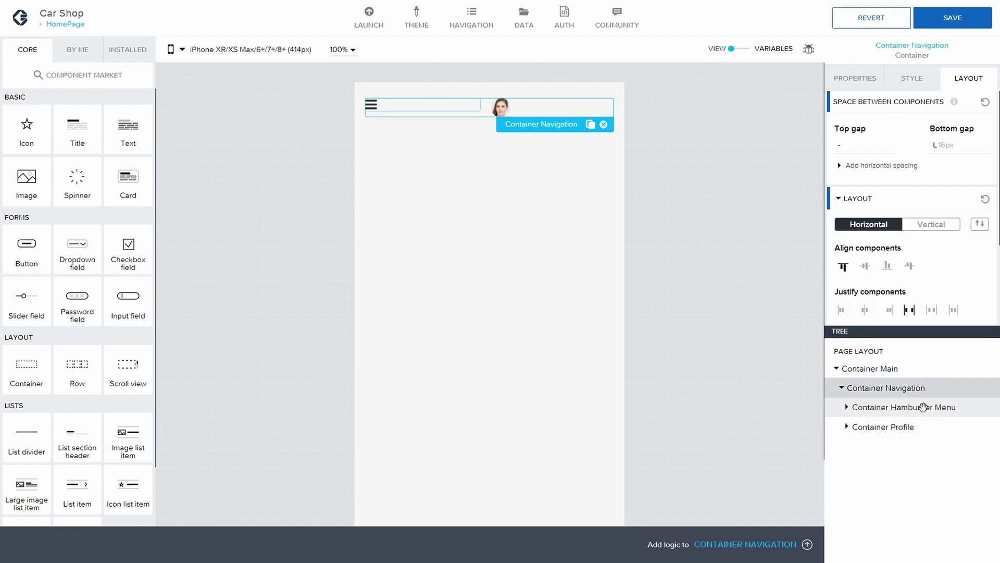
# - Try Fit content and Exact size as the width and height mode of Container Navigation
pyautogui.click(880, 369)
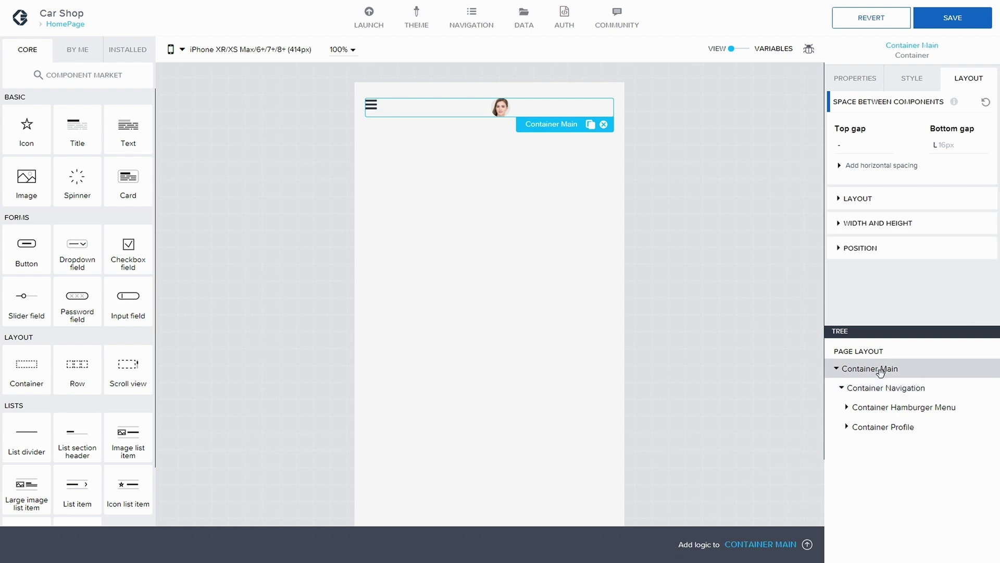
pyautogui.click(884, 388)
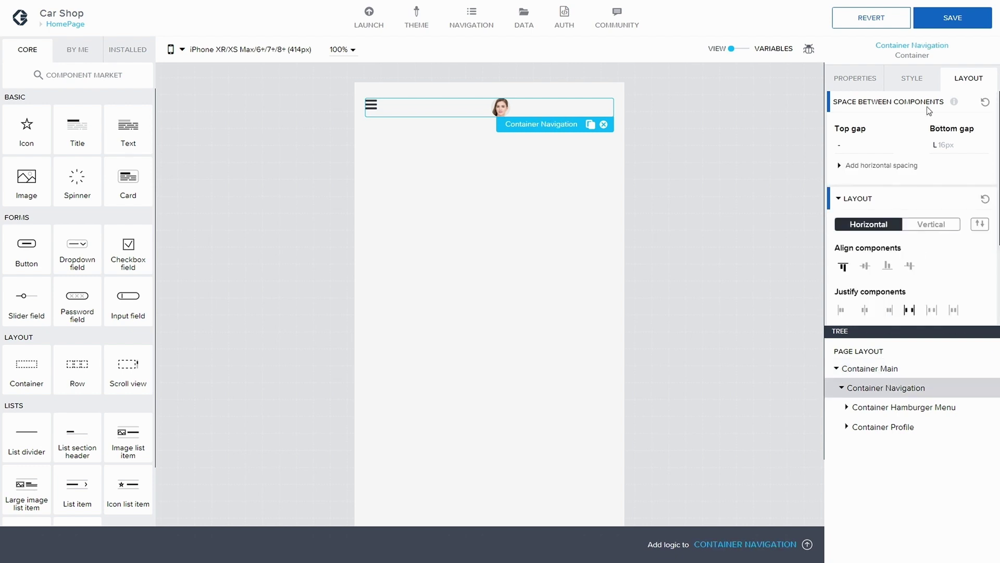
pyautogui.click(918, 80)
pyautogui.click(945, 81)
pyautogui.scroll(-3, 927, 208)
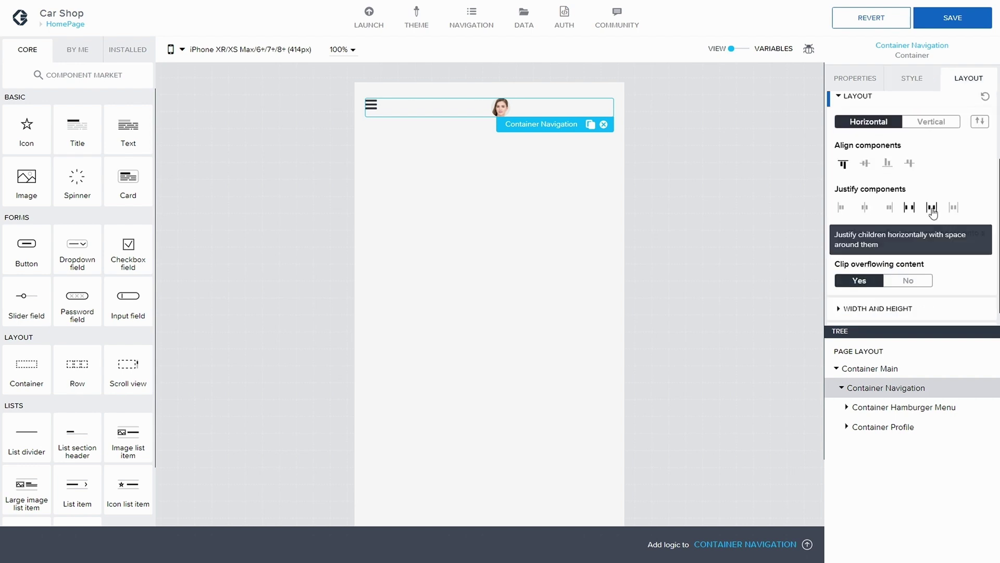
pyautogui.click(846, 290)
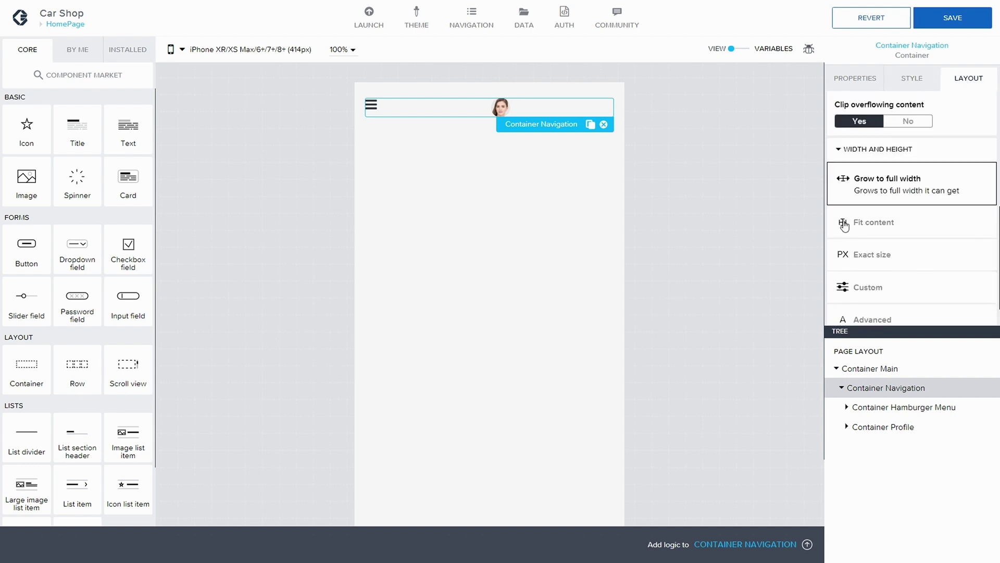
pyautogui.click(845, 224)
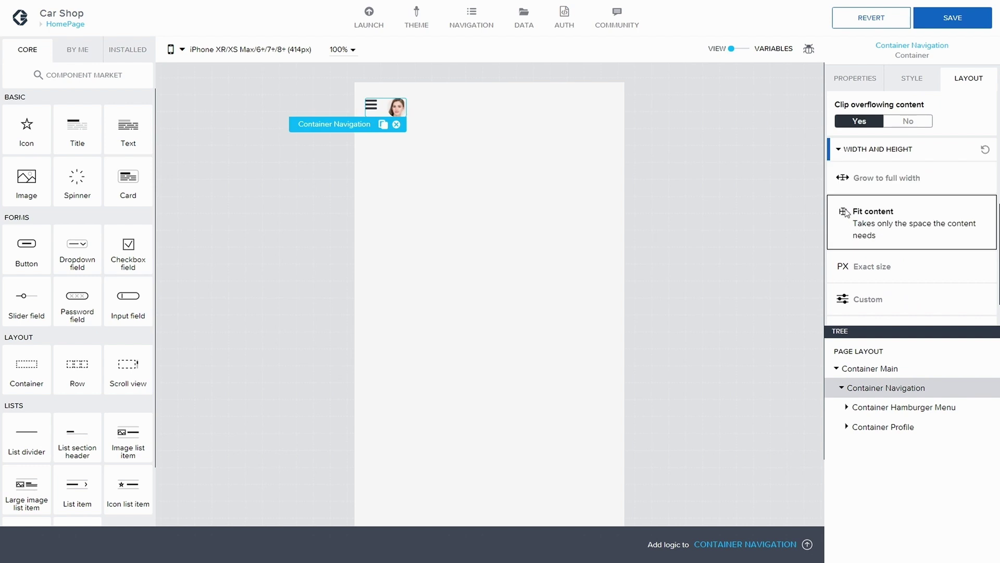
pyautogui.scroll(-1, 891, 243)
pyautogui.click(878, 225)
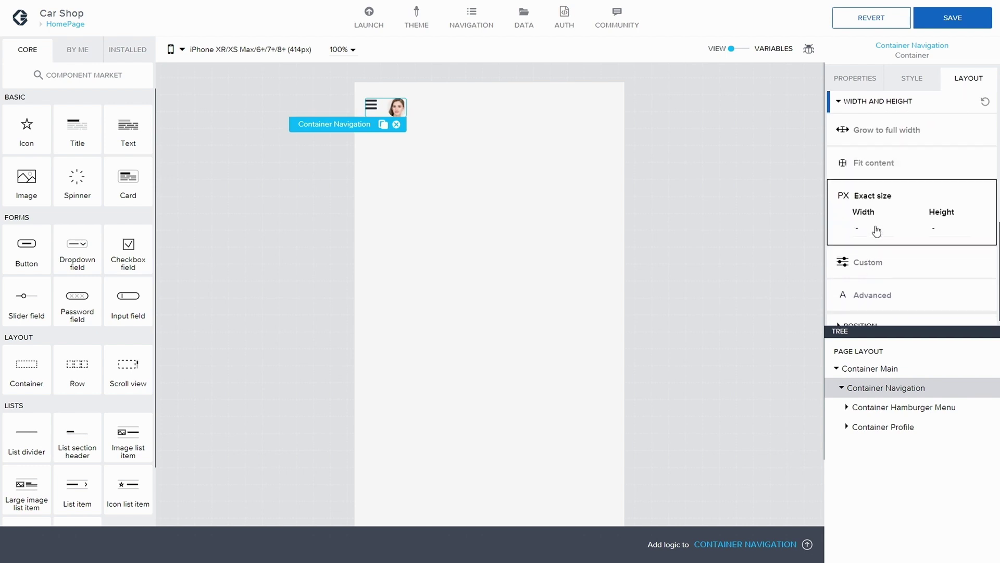
# - Try the Custom width and height mode with Grow to width on Container Navigation
pyautogui.click(861, 264)
pyautogui.scroll(-1, 882, 250)
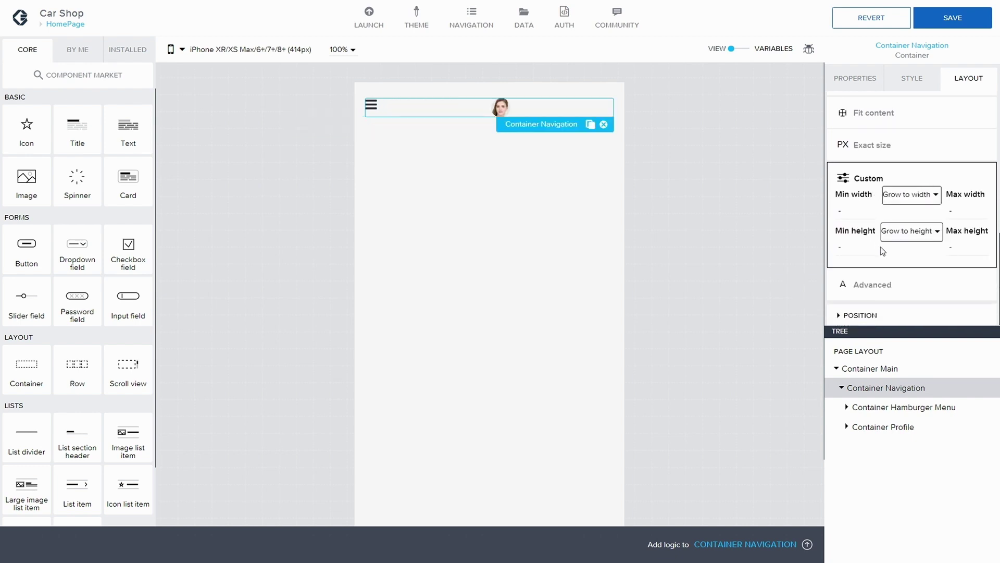
pyautogui.click(904, 202)
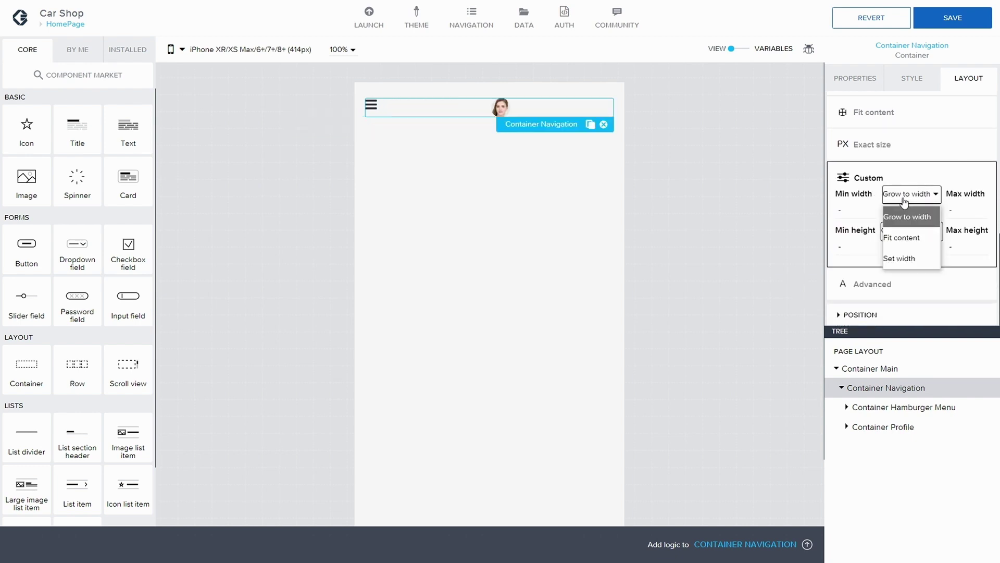
pyautogui.click(904, 202)
pyautogui.click(909, 201)
pyautogui.click(907, 216)
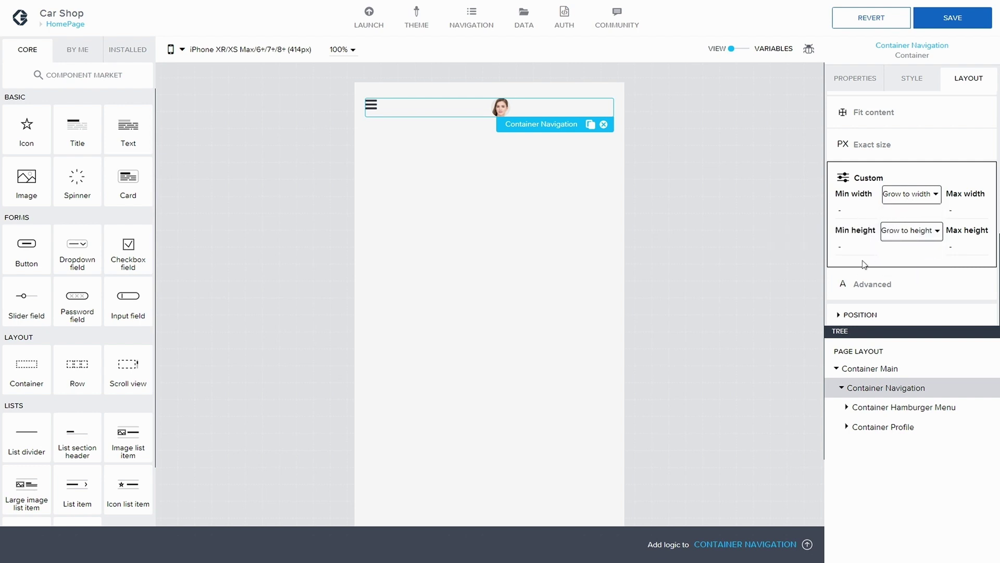
# - Set the width of Container Navigation to 100% in the Advanced size mode and save the application
pyautogui.click(864, 282)
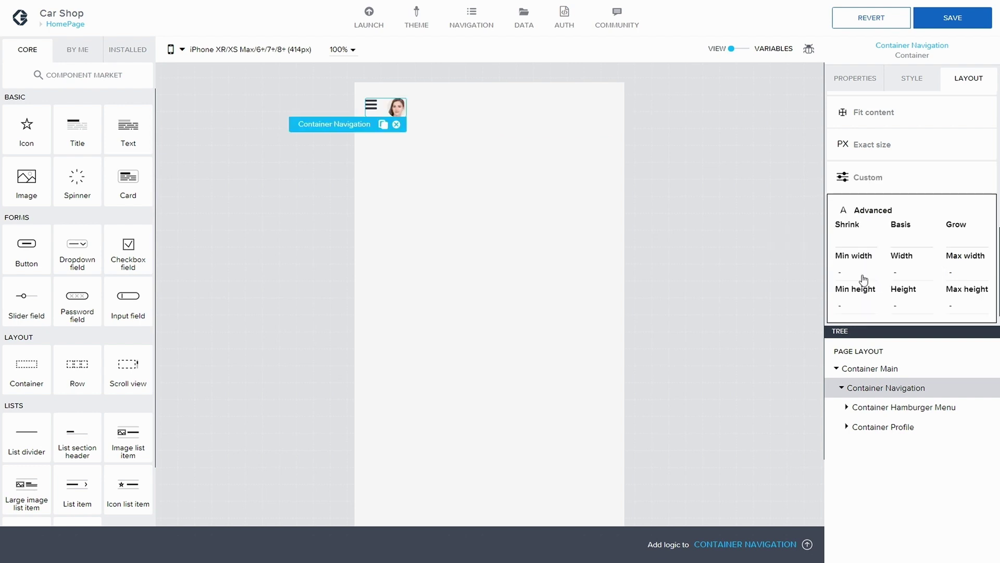
pyautogui.click(902, 276)
pyautogui.click(937, 288)
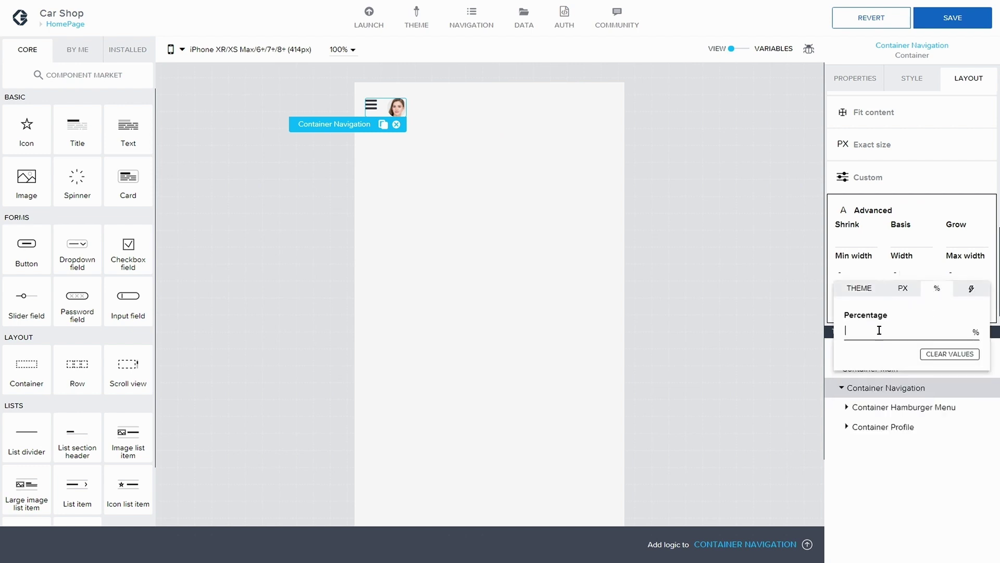
pyautogui.write('100')
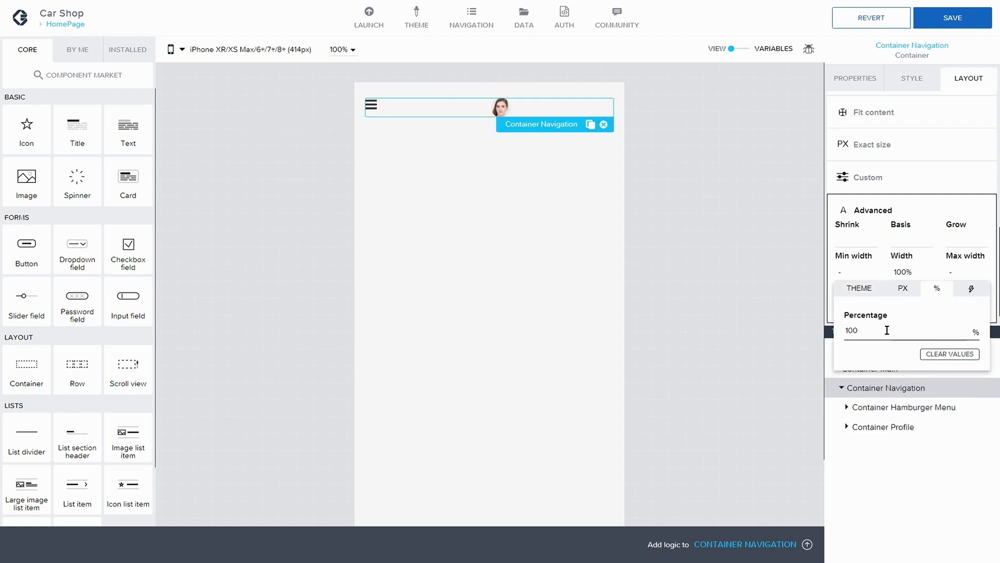
pyautogui.click(970, 30)
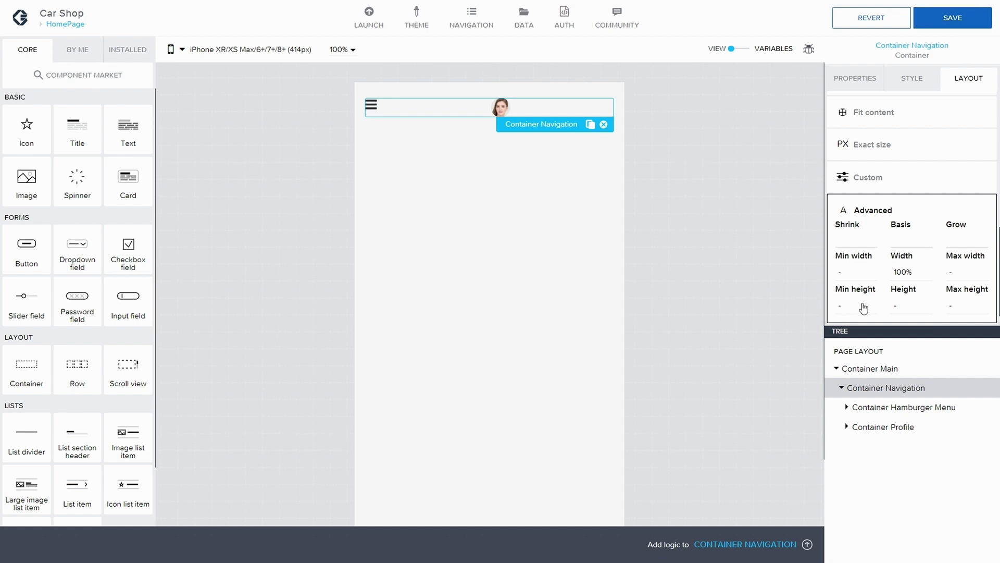
pyautogui.click(964, 24)
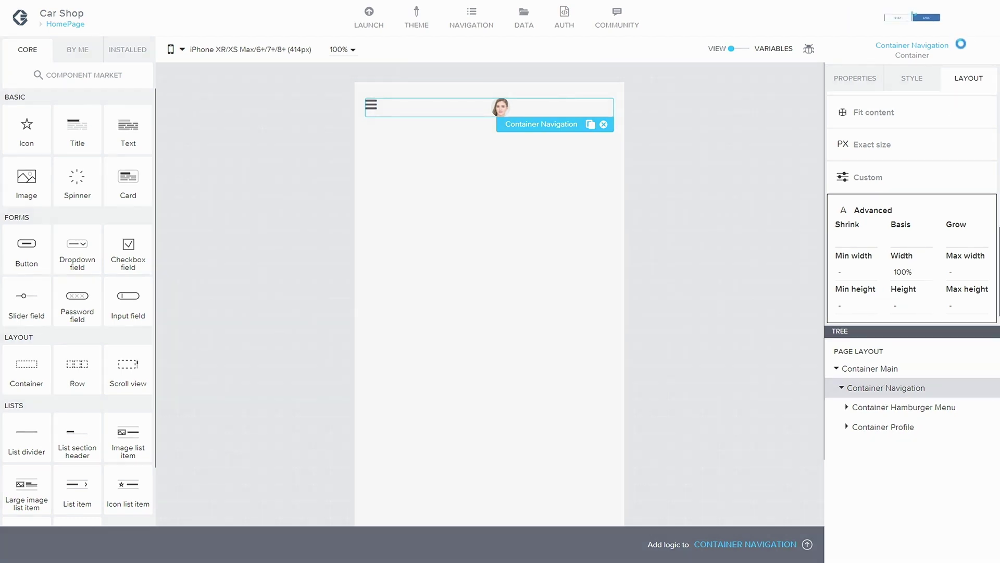
# - Set the width and height mode of Container Hamburger Menu to Fit content
pyautogui.click(897, 408)
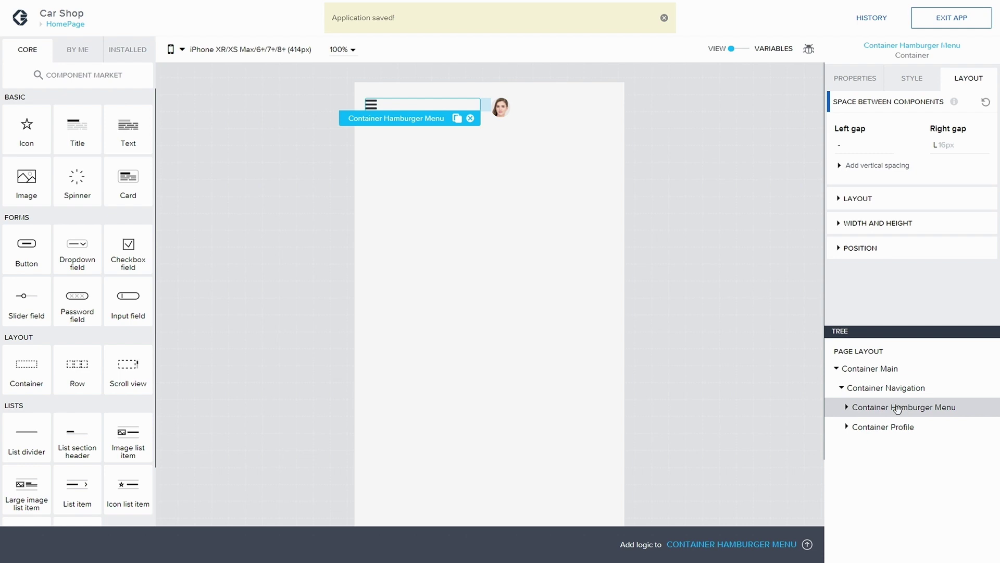
pyautogui.click(865, 224)
pyautogui.scroll(-1, 866, 247)
pyautogui.click(868, 261)
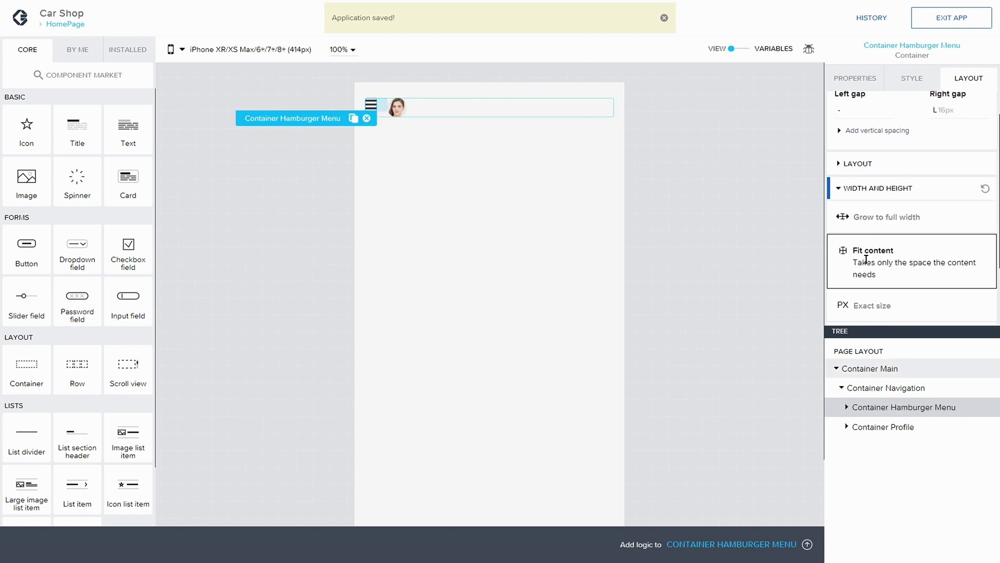
# - Set the width and height mode of Container Profile to Fit content and save the application
pyautogui.click(886, 427)
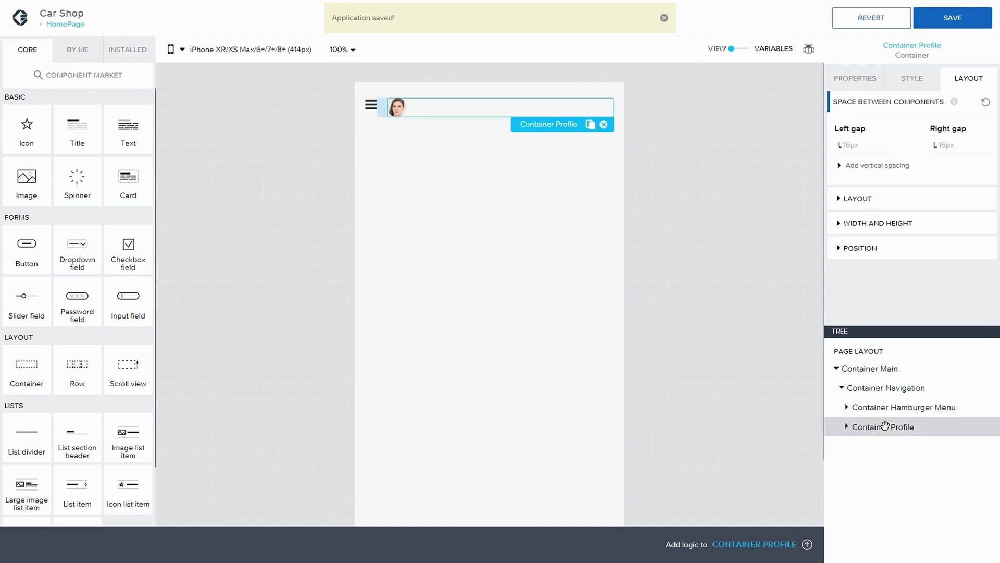
pyautogui.click(846, 226)
pyautogui.scroll(-2, 869, 260)
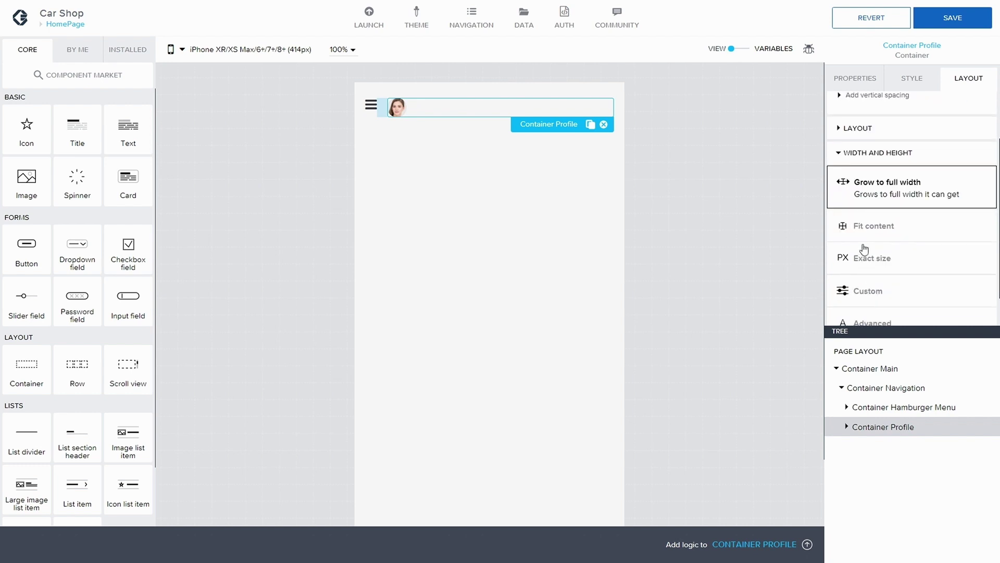
pyautogui.click(858, 224)
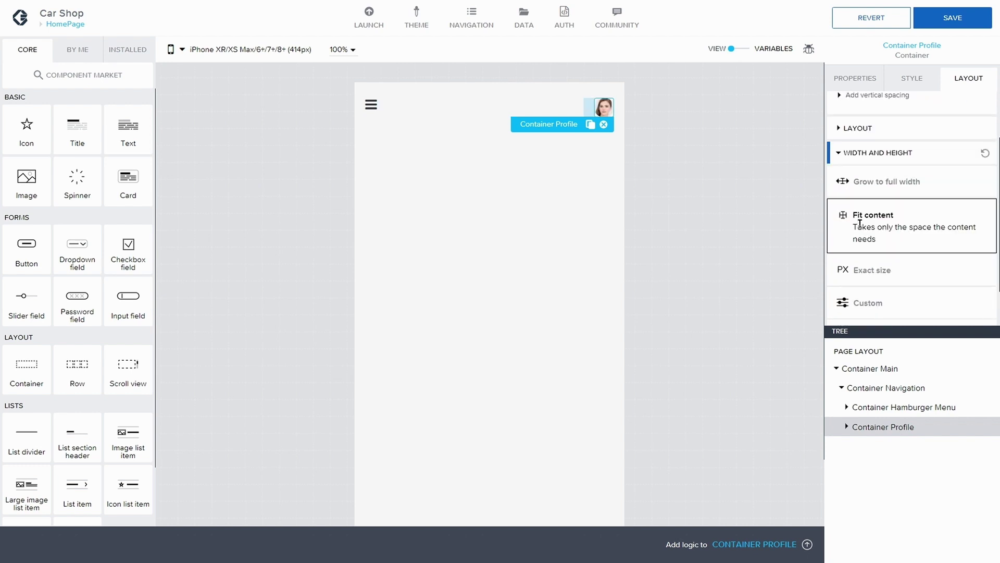
pyautogui.click(940, 22)
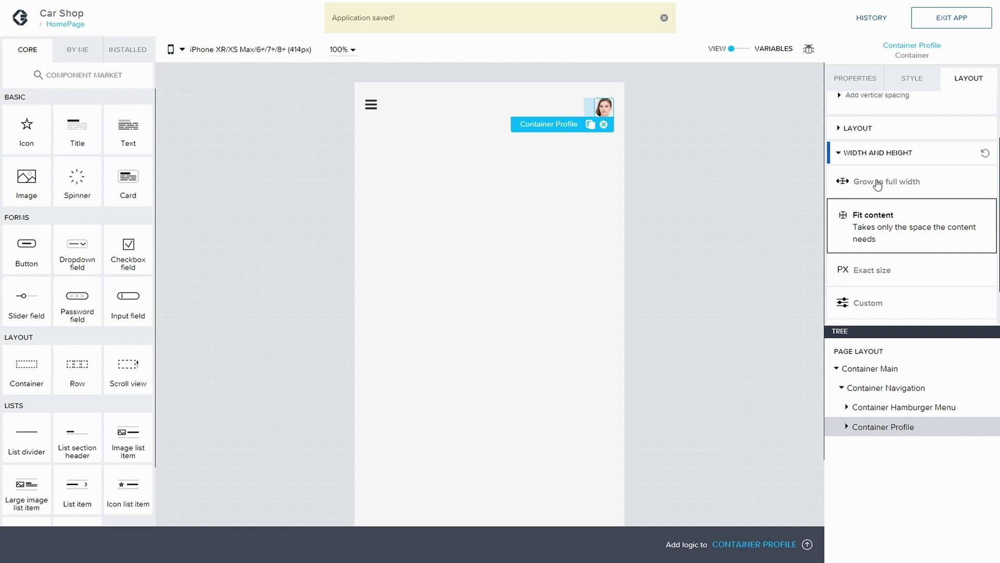
# - Create a new style class named Navigation from the Layout Container style of Container Navigation
pyautogui.click(901, 386)
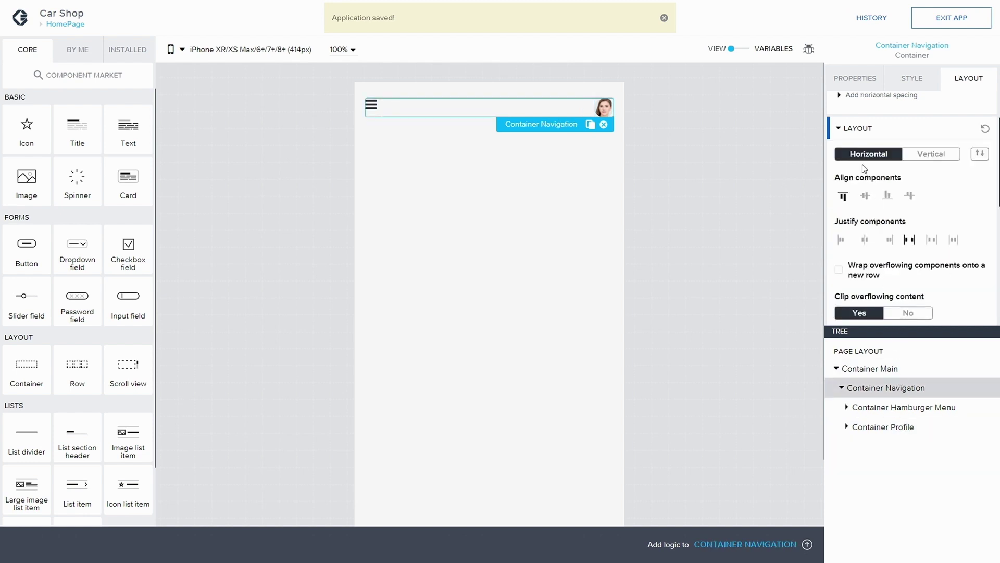
pyautogui.scroll(3, 948, 194)
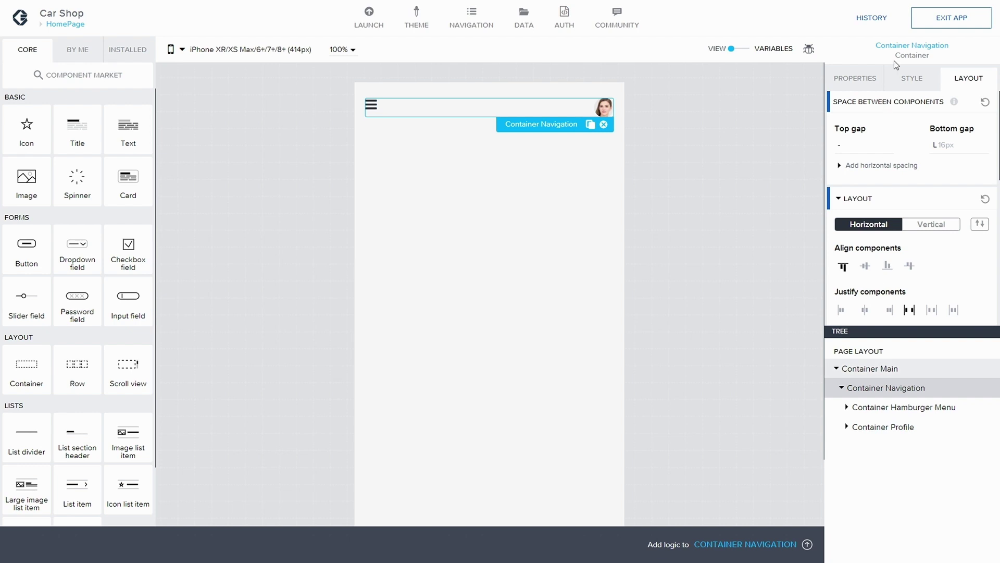
pyautogui.click(912, 83)
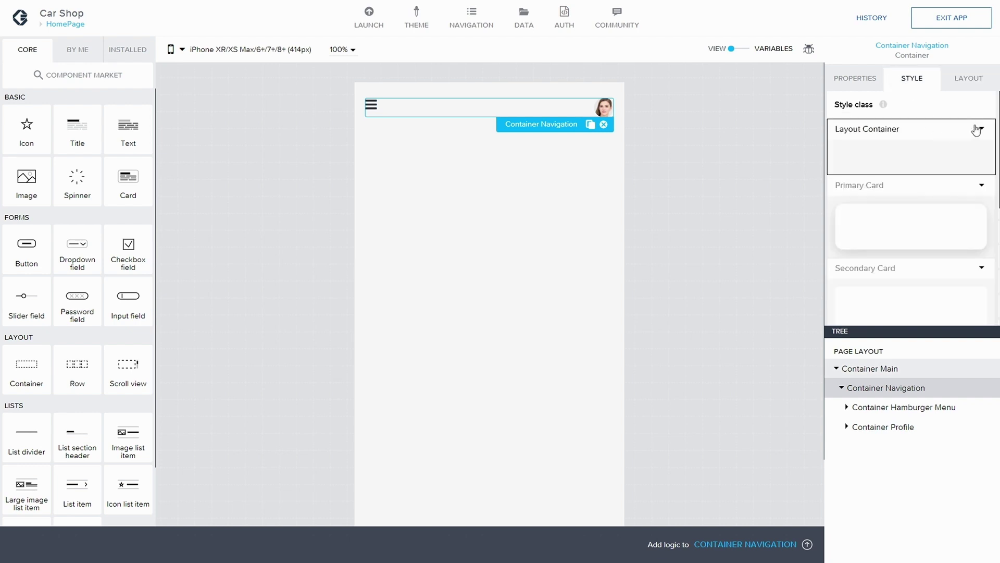
pyautogui.click(981, 131)
pyautogui.click(917, 170)
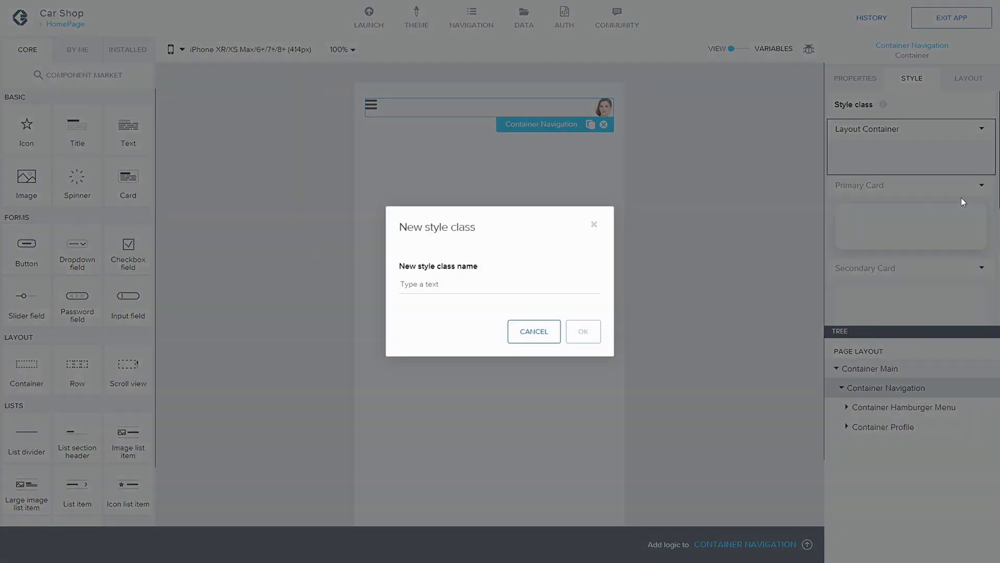
pyautogui.click(467, 288)
pyautogui.write('Navigation')
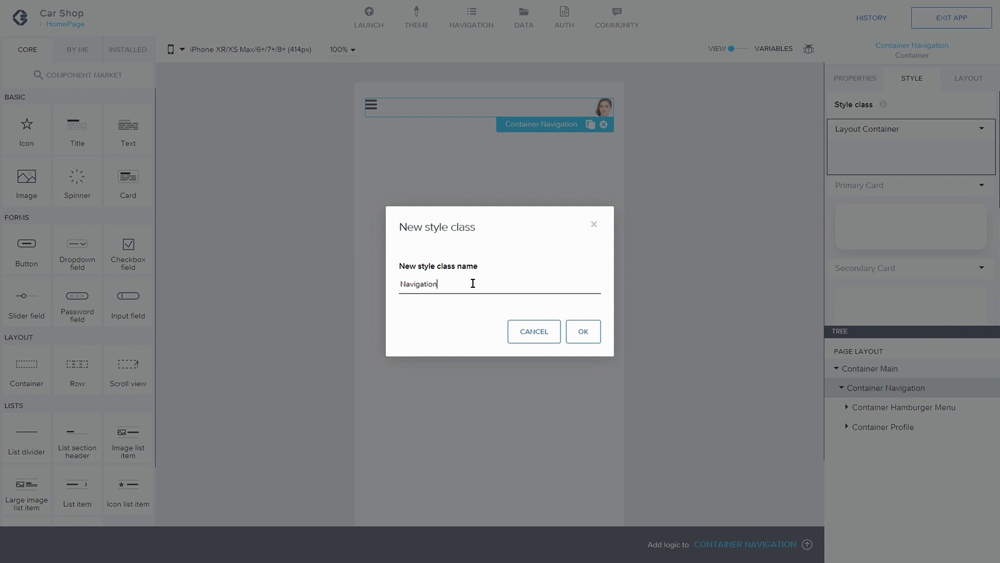
pyautogui.click(577, 332)
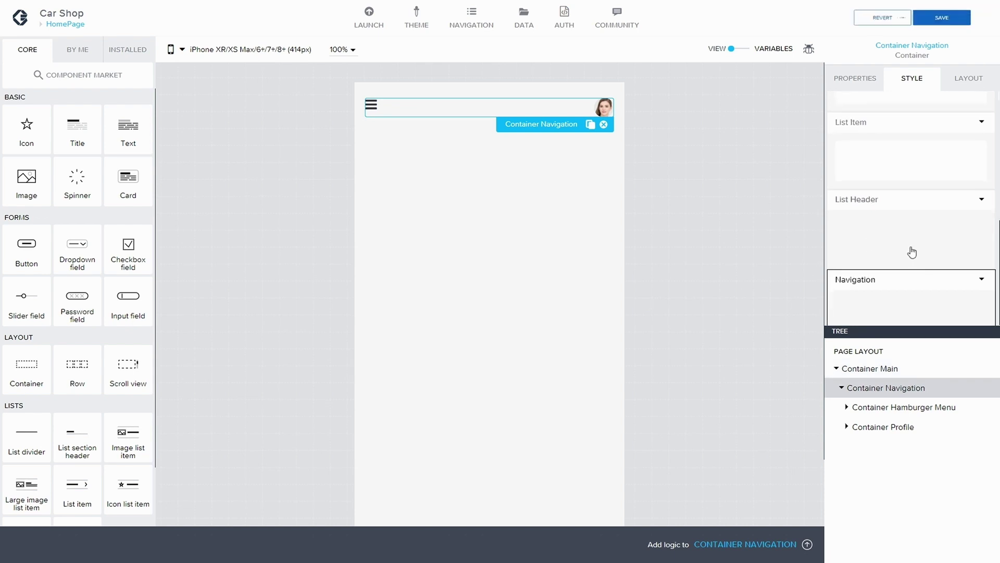
# - Set the top padding of the Navigation style to XXXL (28px) and save the application
pyautogui.click(983, 281)
pyautogui.click(922, 296)
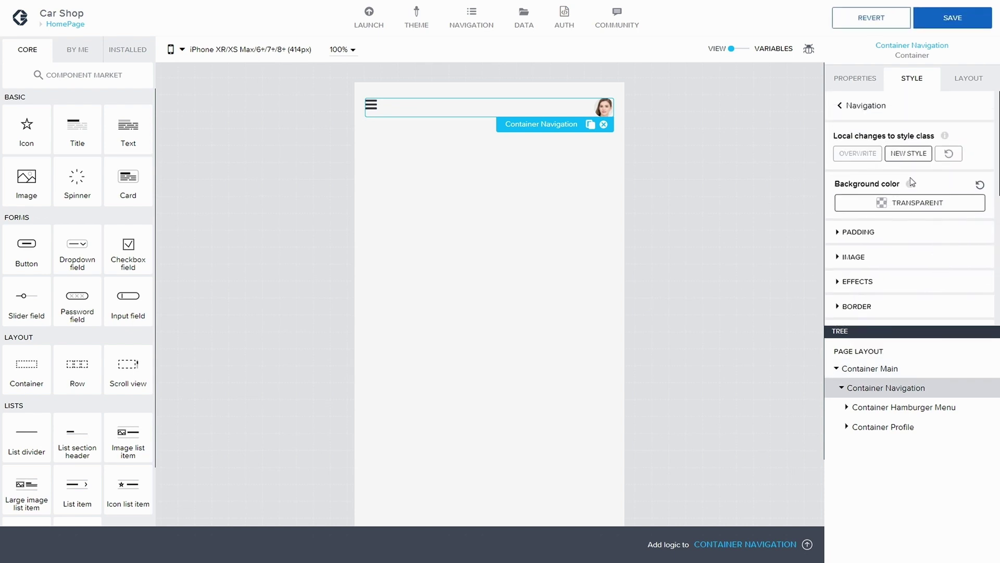
pyautogui.scroll(-1, 900, 218)
pyautogui.click(839, 162)
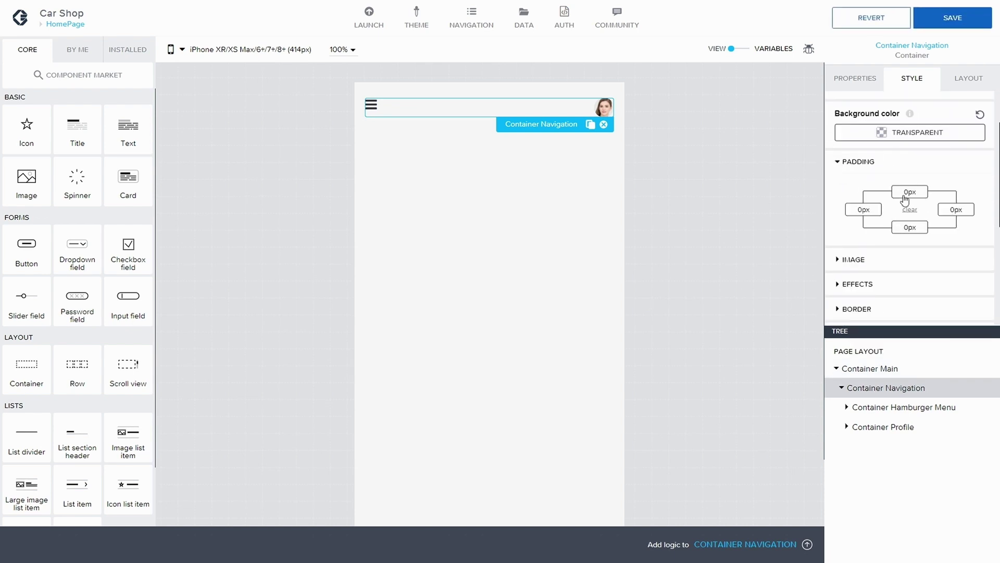
pyautogui.click(906, 195)
pyautogui.click(854, 205)
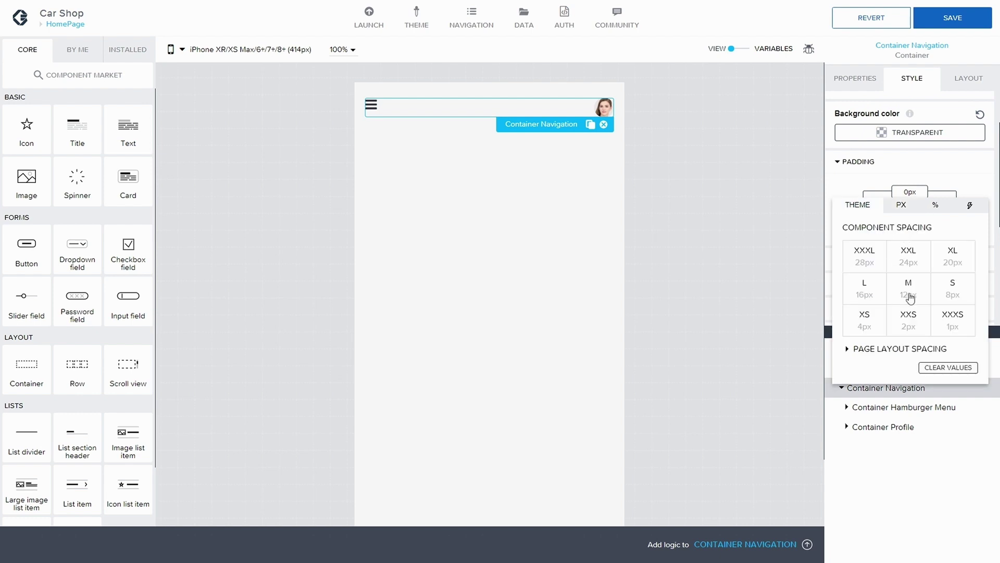
pyautogui.click(864, 260)
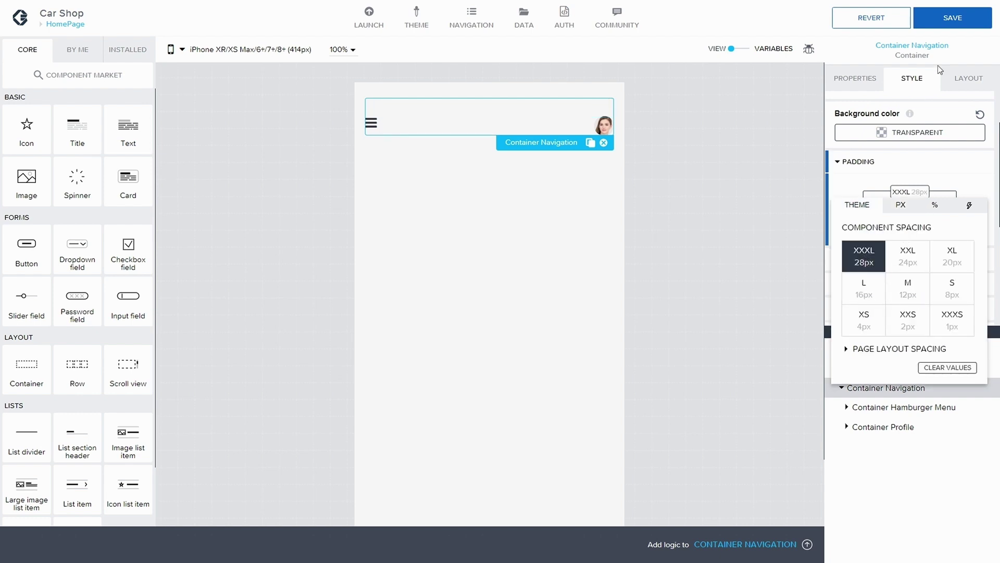
pyautogui.click(941, 19)
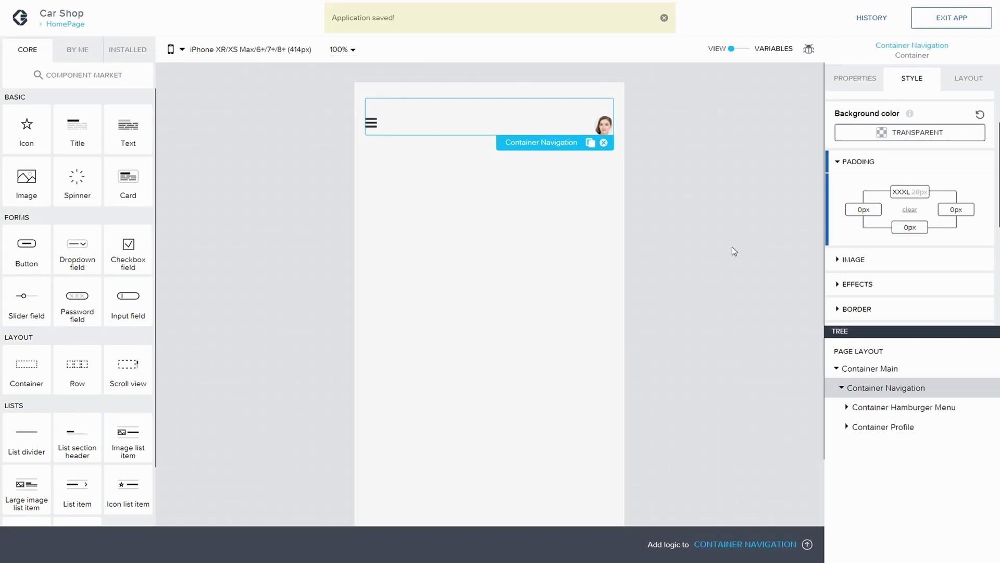
pyautogui.moveTo(938, 6)
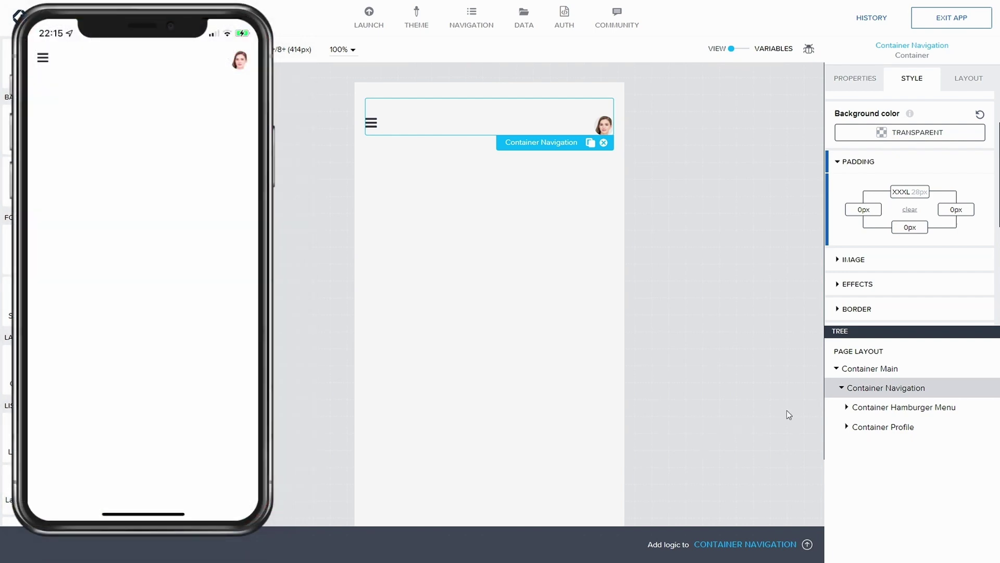
# - Add an Icon component inside Container Profile, below the profile image
pyautogui.click(850, 427)
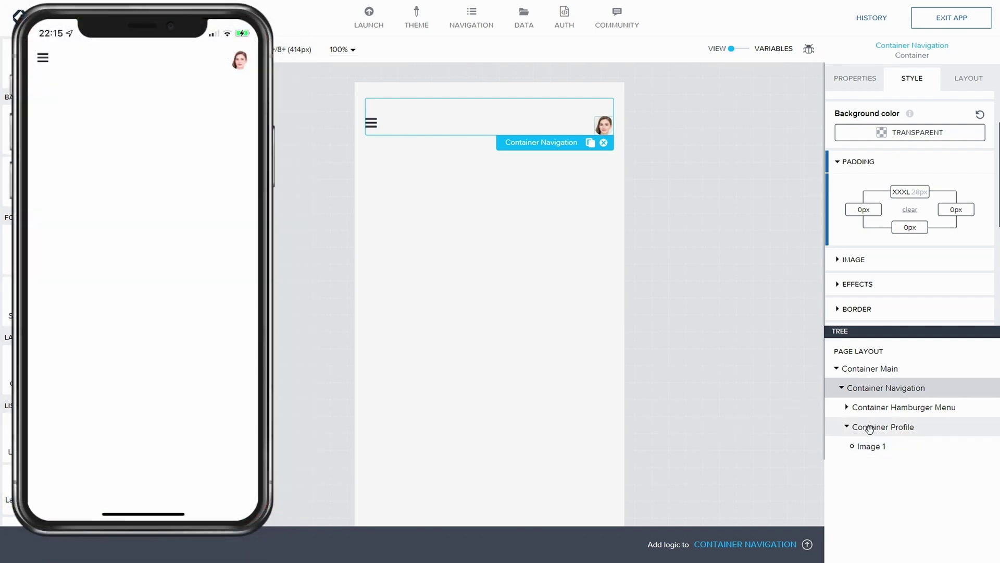
pyautogui.click(926, 427)
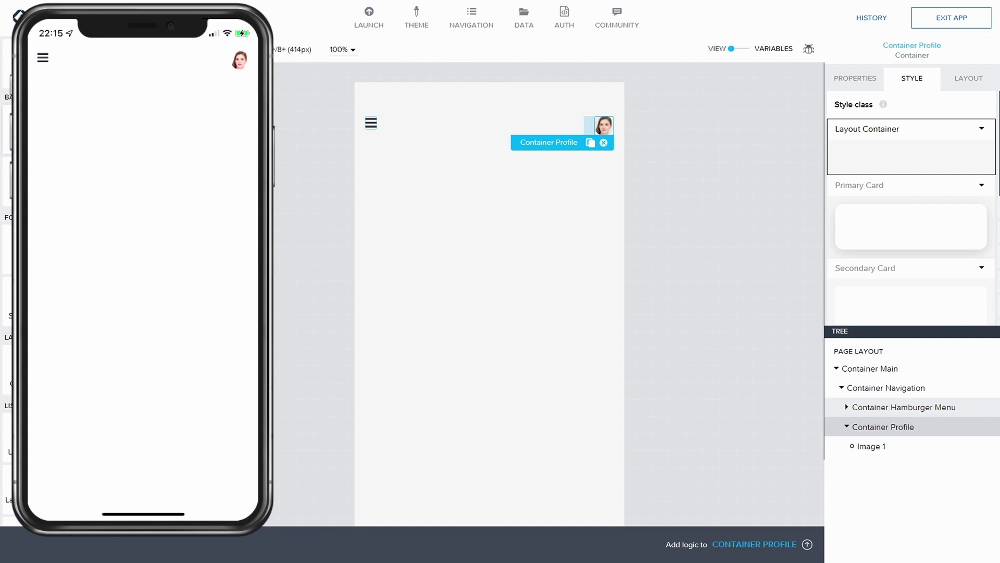
pyautogui.moveTo(362, 264); pyautogui.dragTo(909, 438)
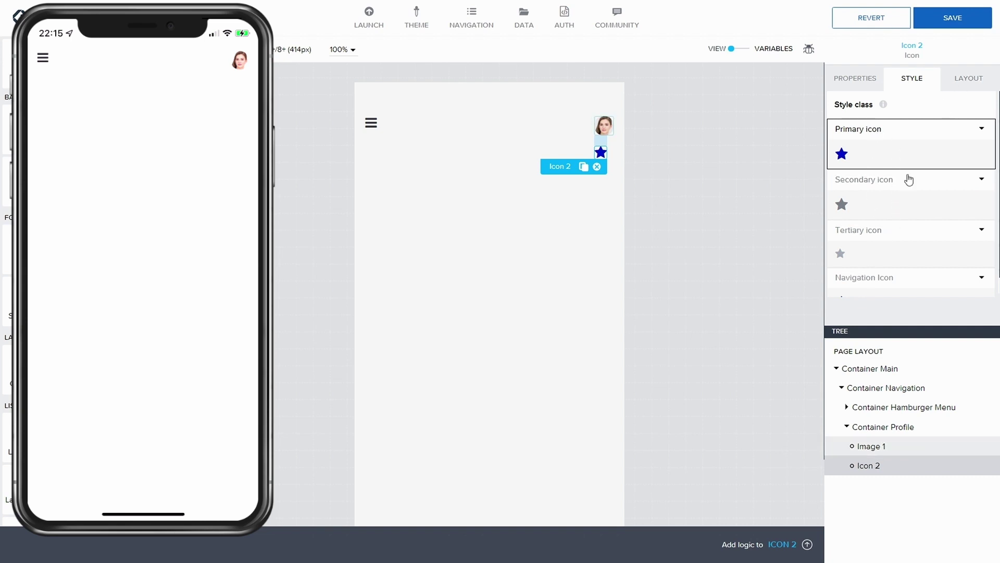
# - Set the position of the star icon in Container Profile to Absolute
pyautogui.click(965, 78)
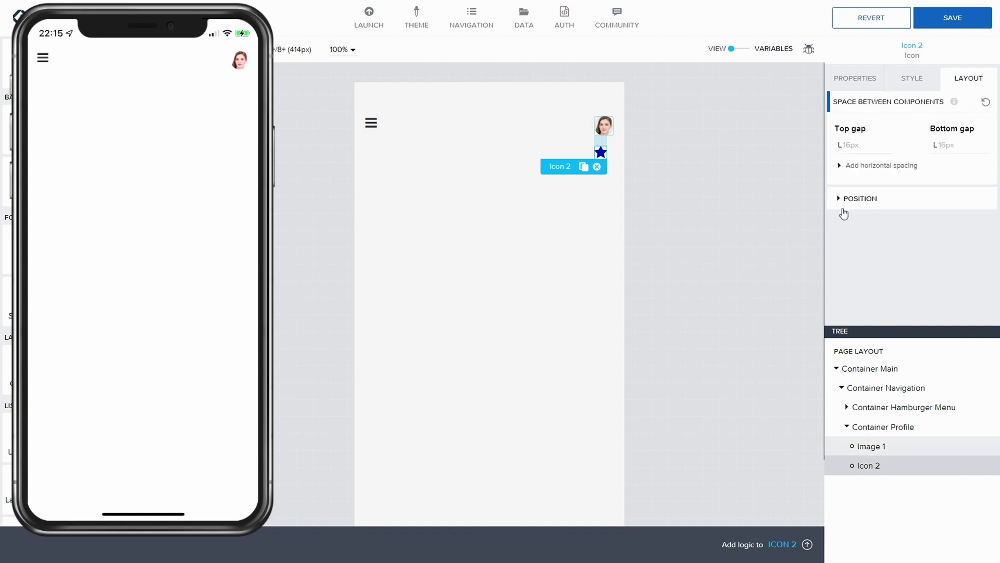
pyautogui.click(841, 198)
pyautogui.scroll(-2, 919, 244)
pyautogui.scroll(-1, 918, 244)
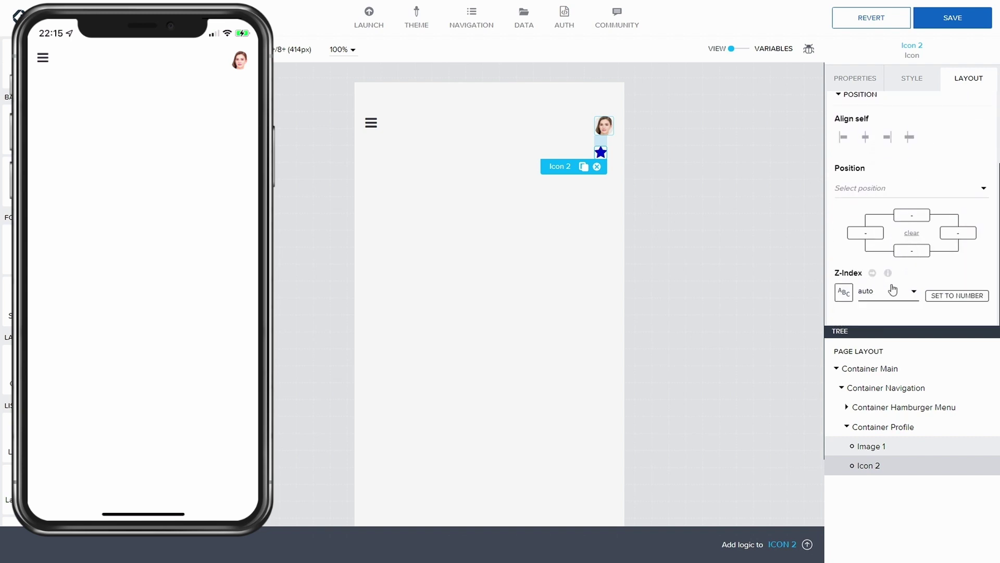
pyautogui.click(879, 192)
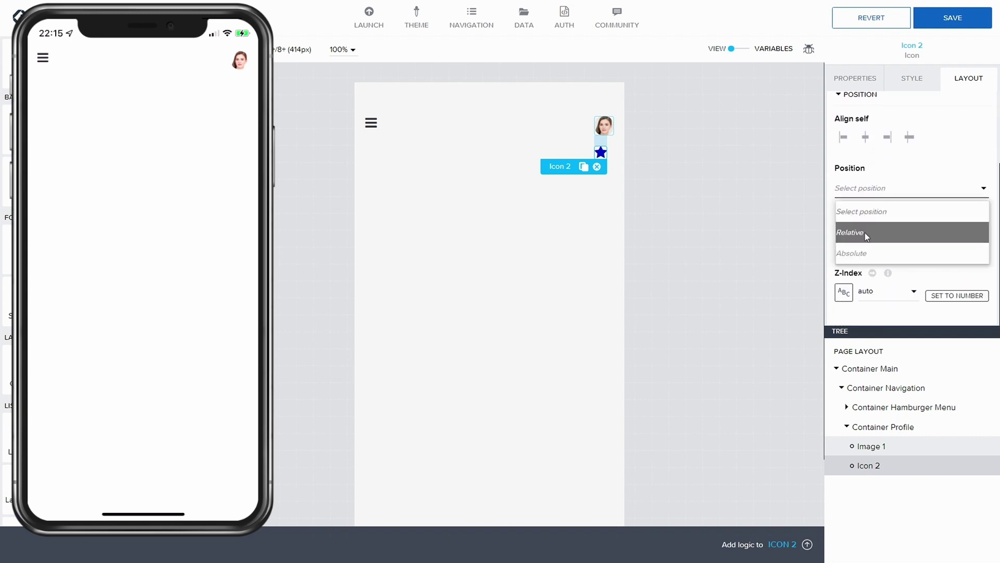
pyautogui.click(865, 254)
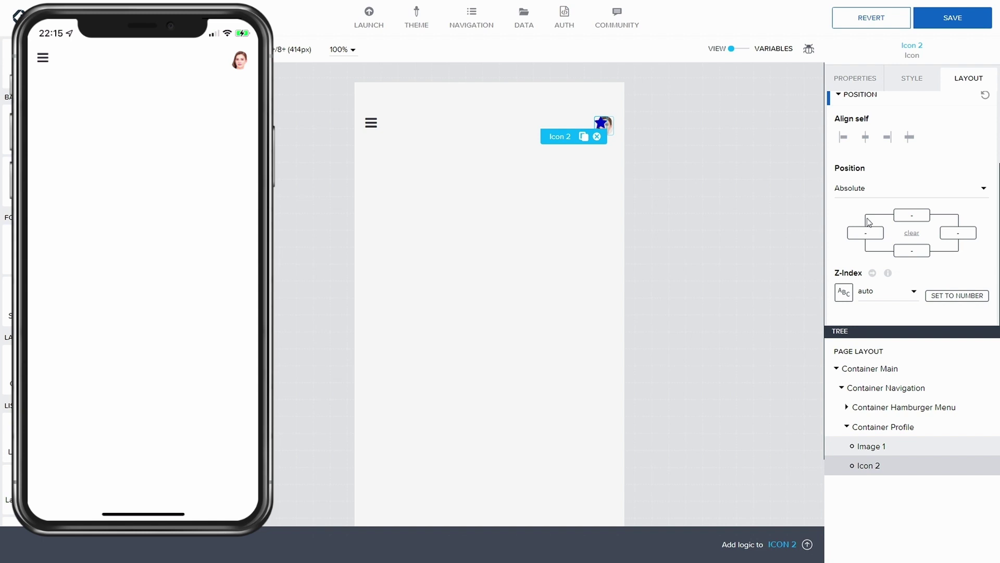
# - Change the star icon over the profile image to the solid circle icon and save the application
pyautogui.click(856, 79)
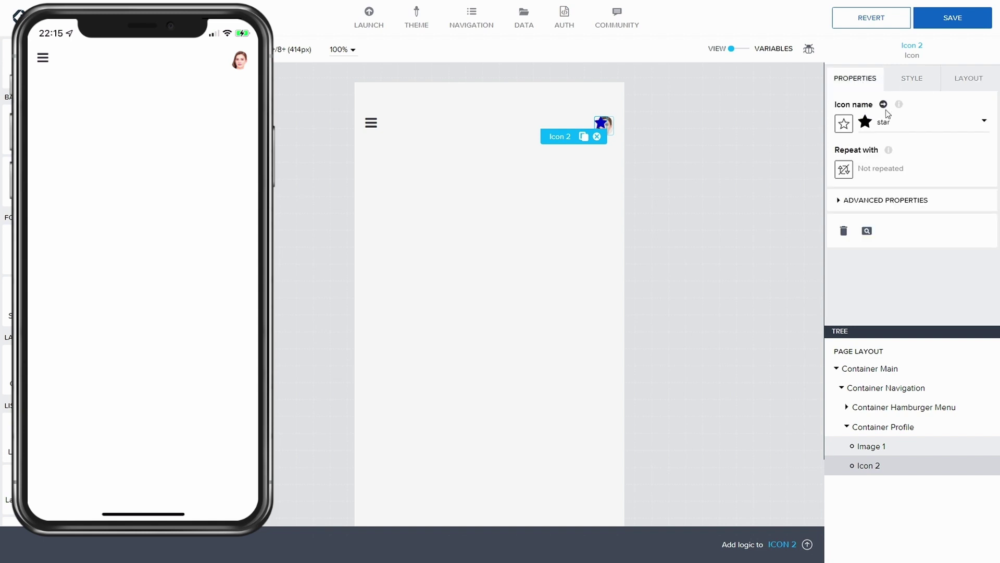
pyautogui.click(889, 127)
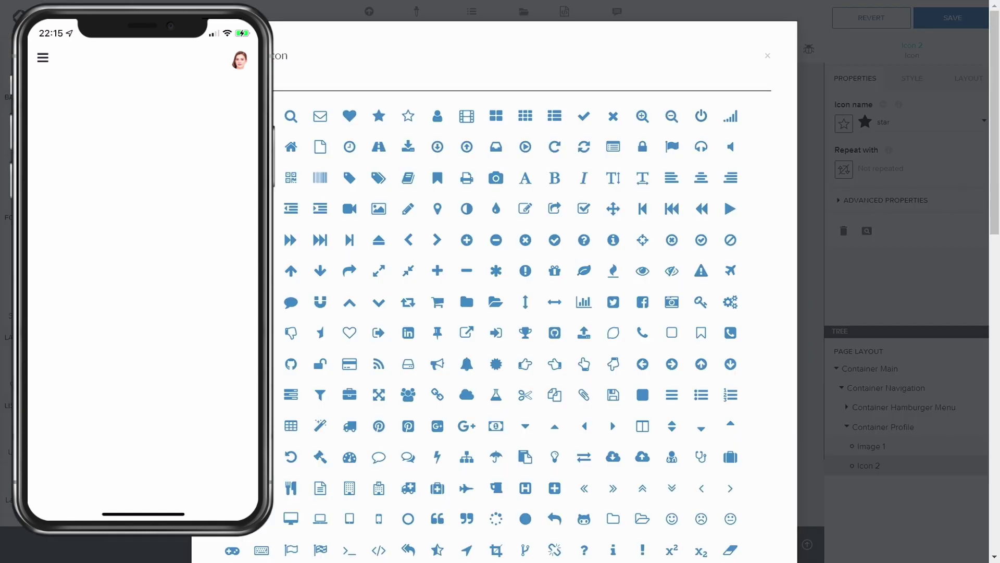
pyautogui.write('circ')
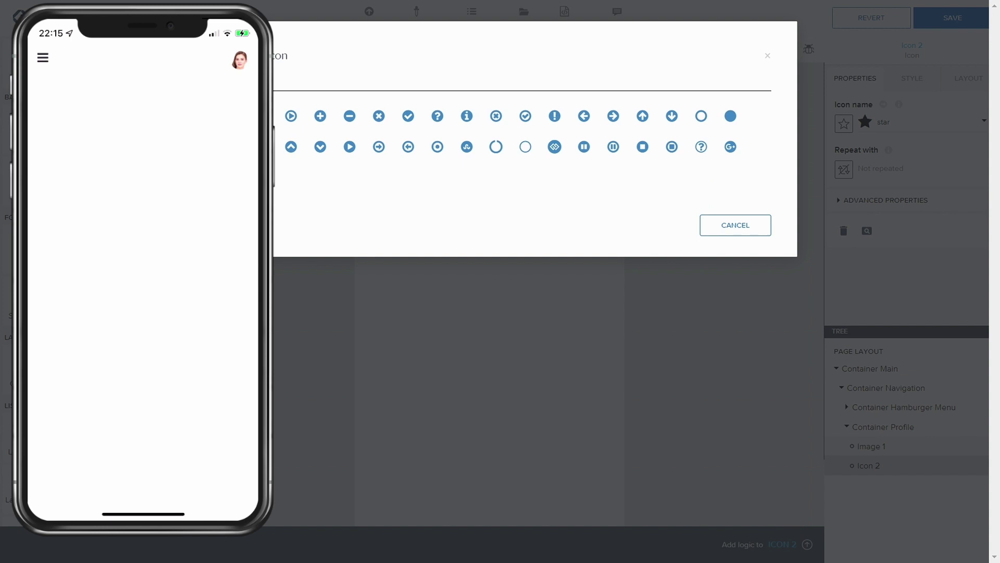
pyautogui.press('BackSpace')
pyautogui.press('BackSpace')
pyautogui.write('cle')
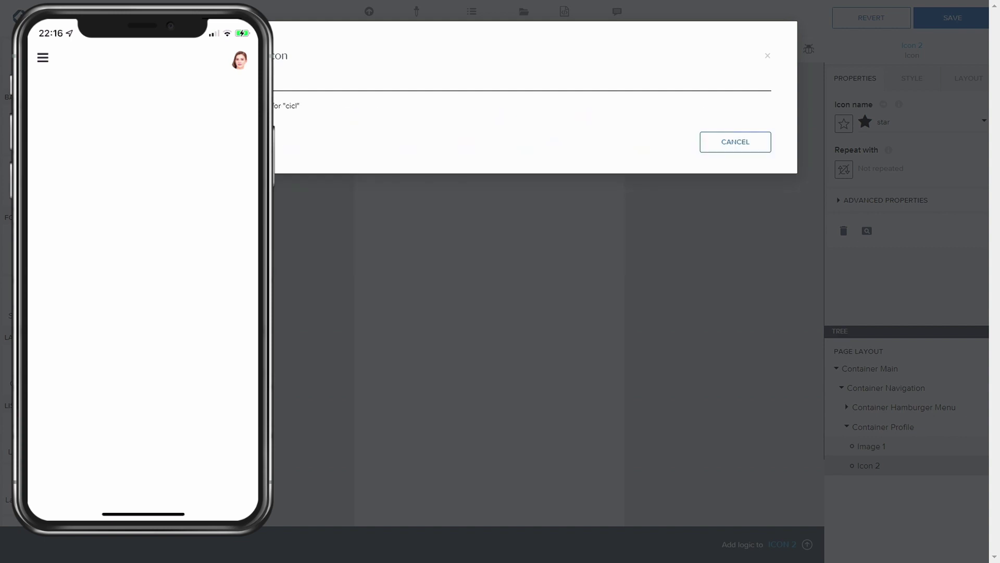
pyautogui.press('BackSpace')
pyautogui.press('BackSpace')
pyautogui.write('i')
pyautogui.press('BackSpace')
pyautogui.press('BackSpace')
pyautogui.press('BackSpace')
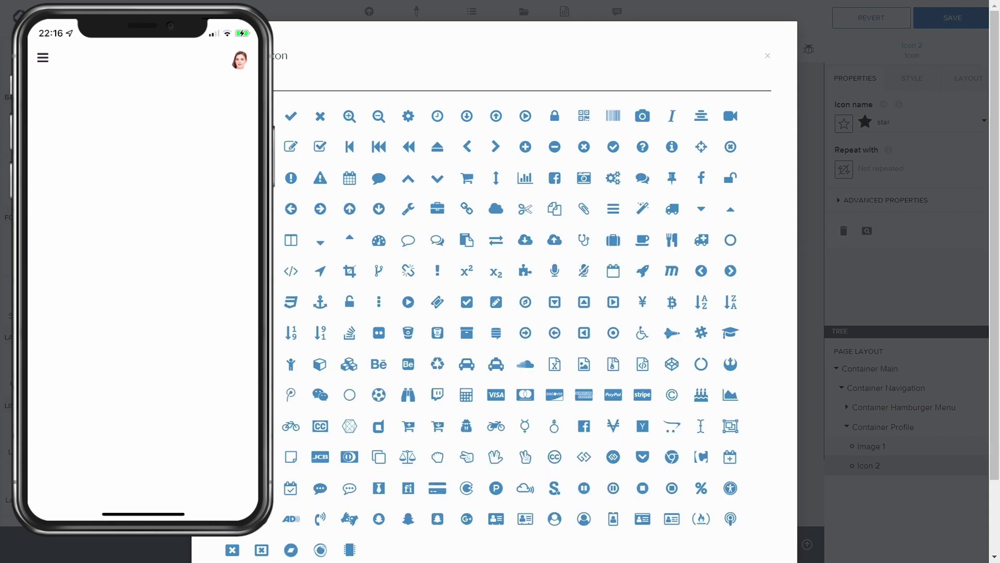
pyautogui.write('circ')
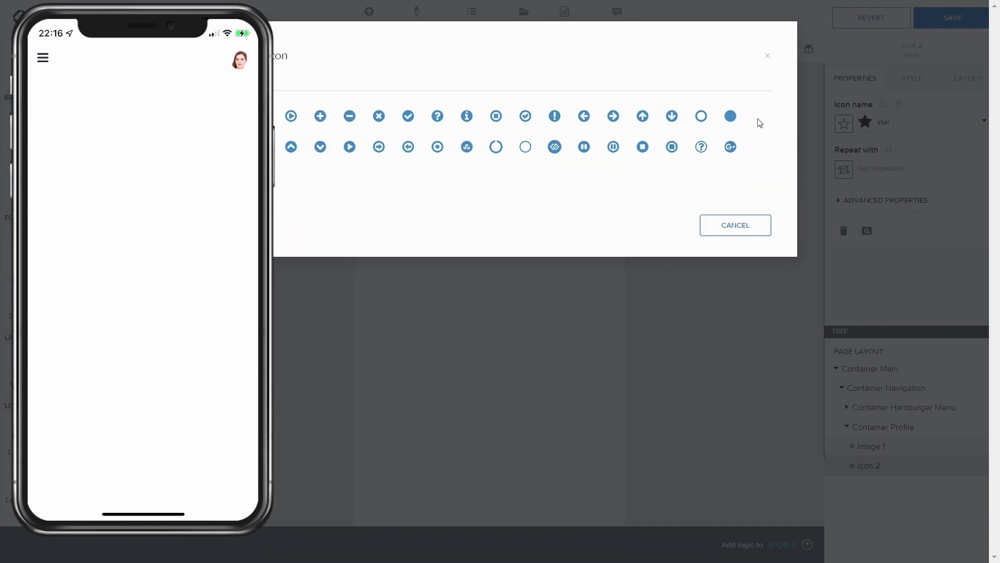
pyautogui.click(731, 115)
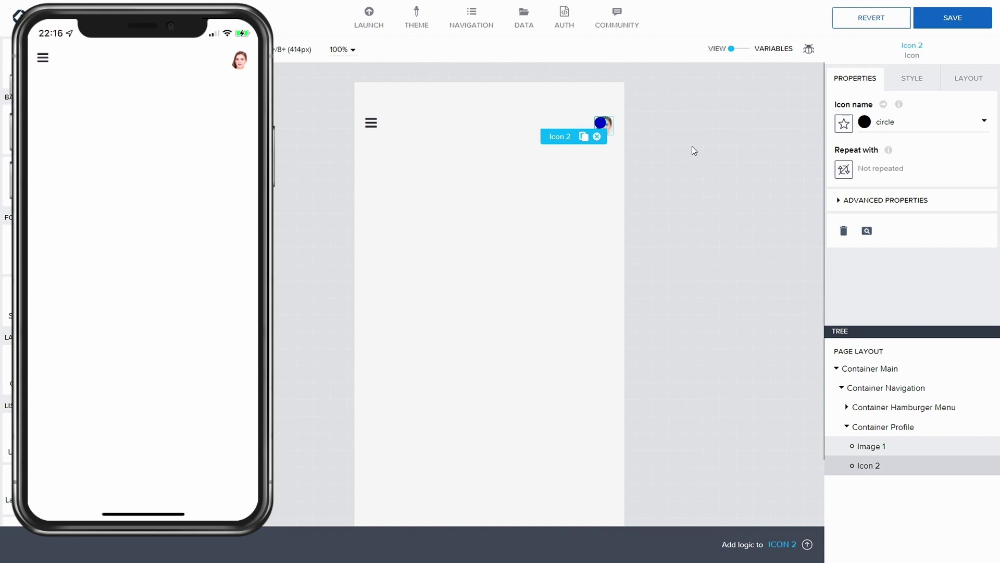
pyautogui.click(965, 22)
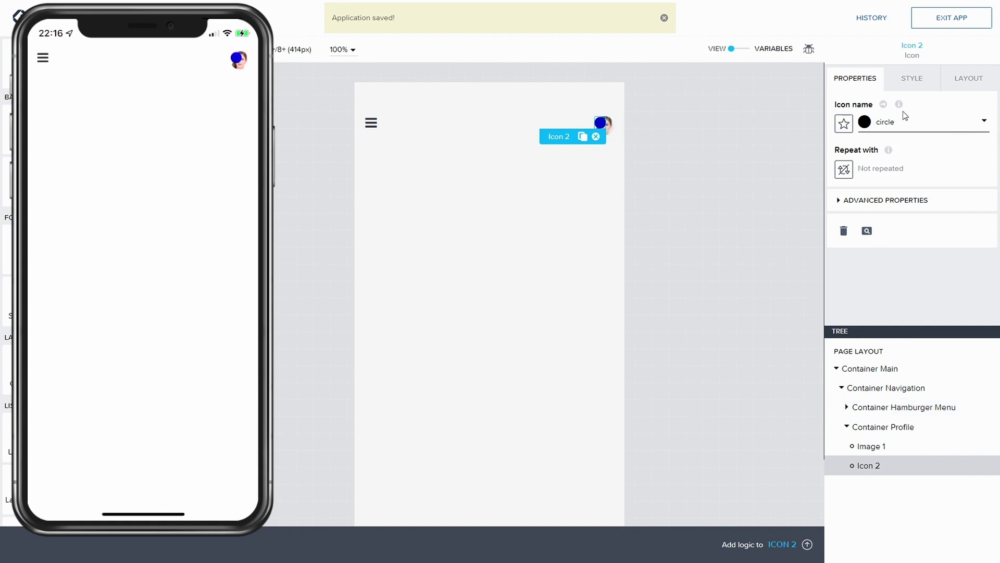
# - Duplicate the Primary icon style of the circle icon as a new style class named Red Notification
pyautogui.click(922, 86)
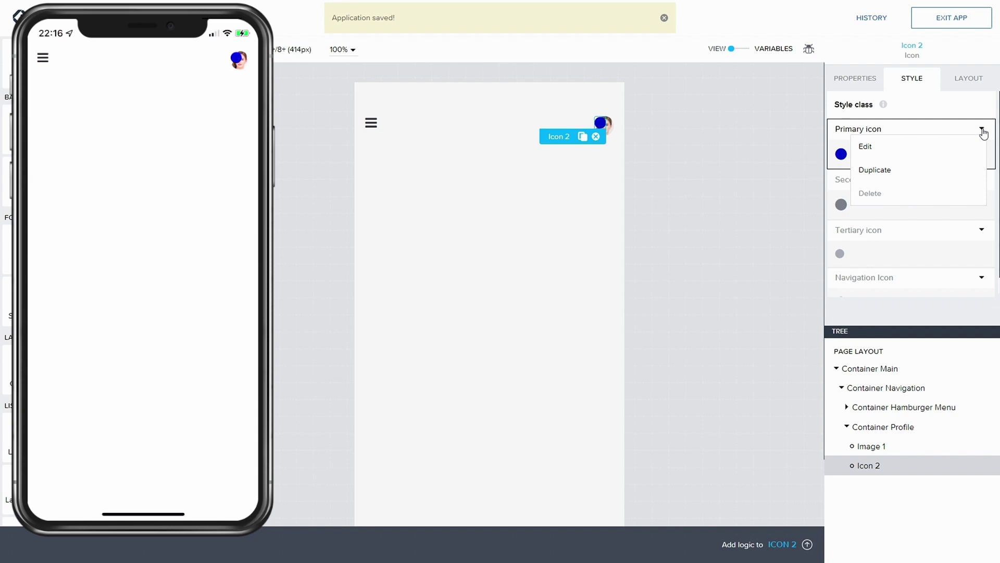
pyautogui.click(880, 170)
pyautogui.write('R')
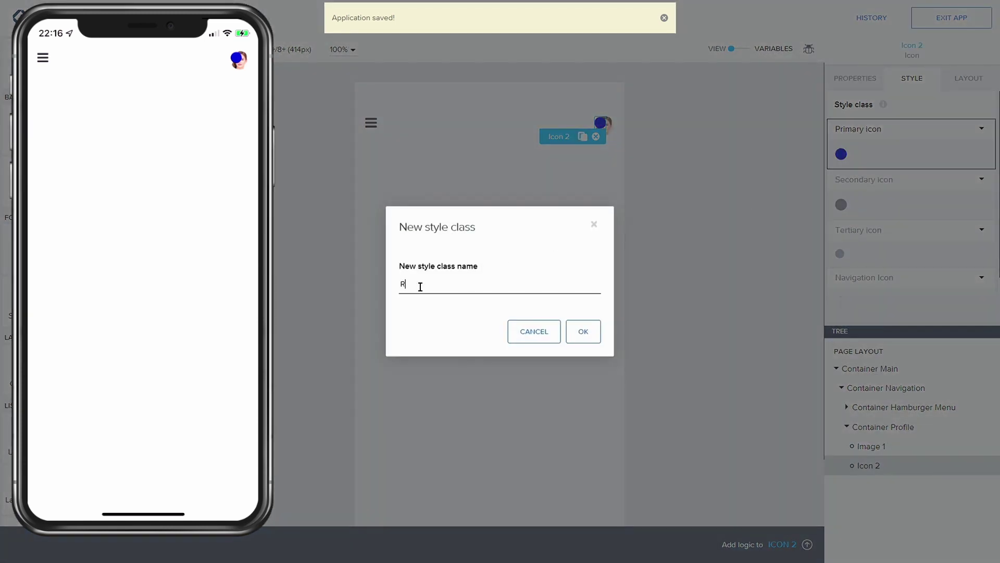
pyautogui.write('ed b')
pyautogui.press('BackSpace')
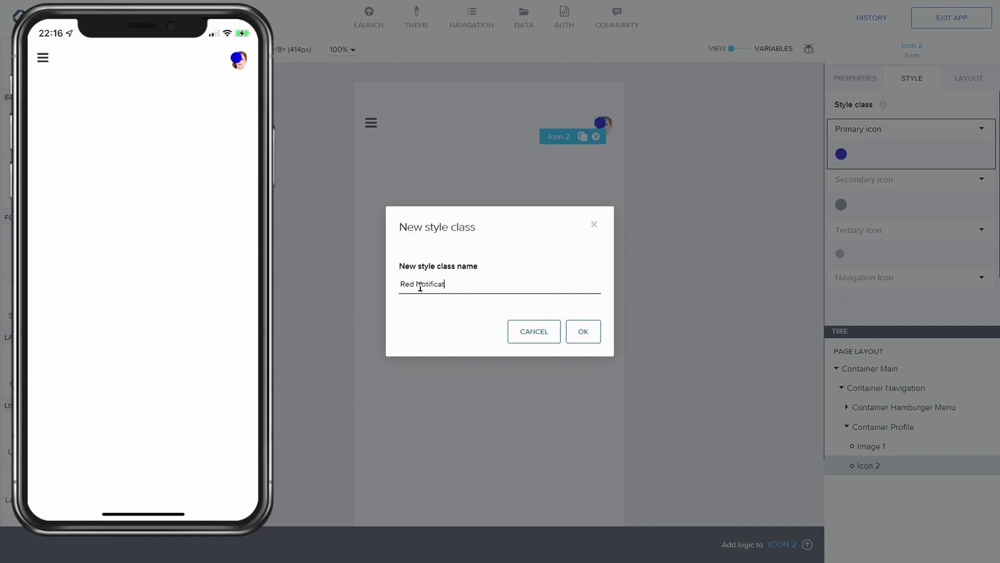
pyautogui.click(577, 330)
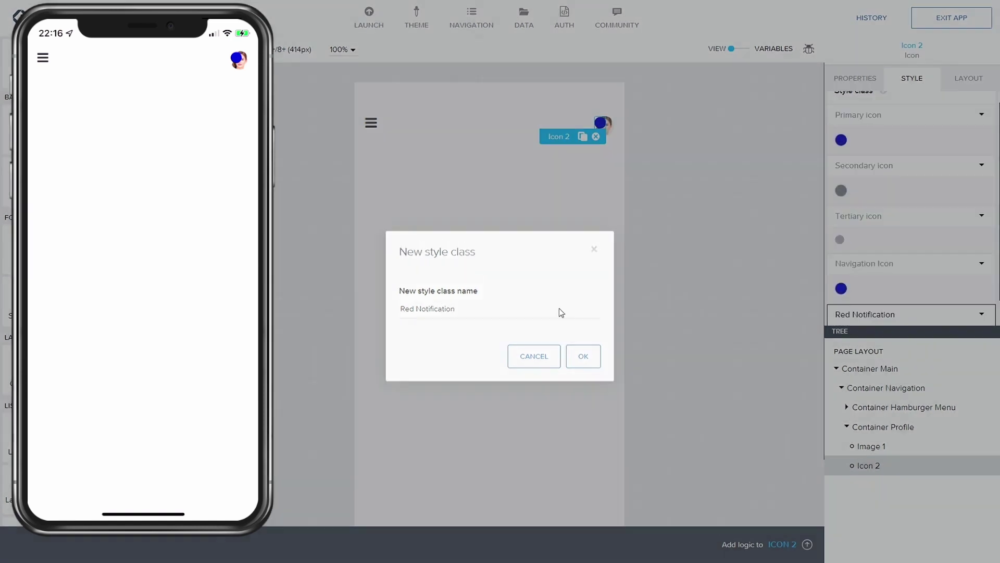
# - Edit the Red Notification style and create a new content color palette named Red with a pure red hue
pyautogui.click(981, 285)
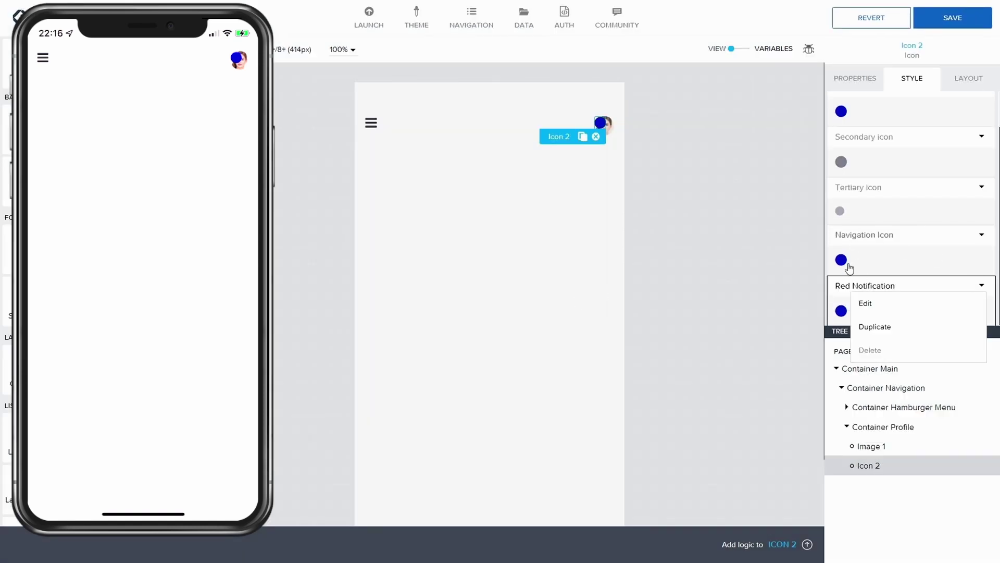
pyautogui.click(861, 303)
pyautogui.click(906, 204)
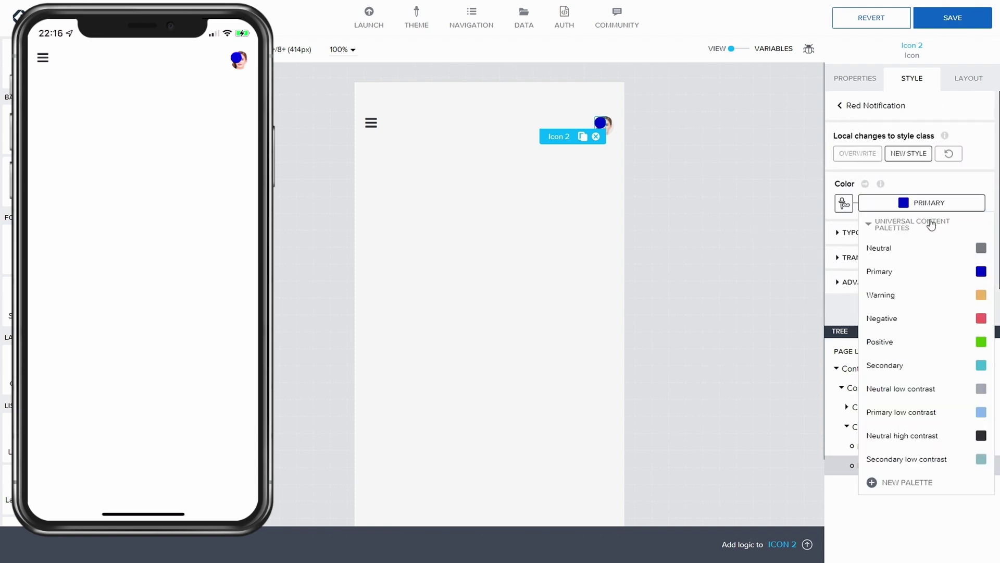
pyautogui.click(900, 484)
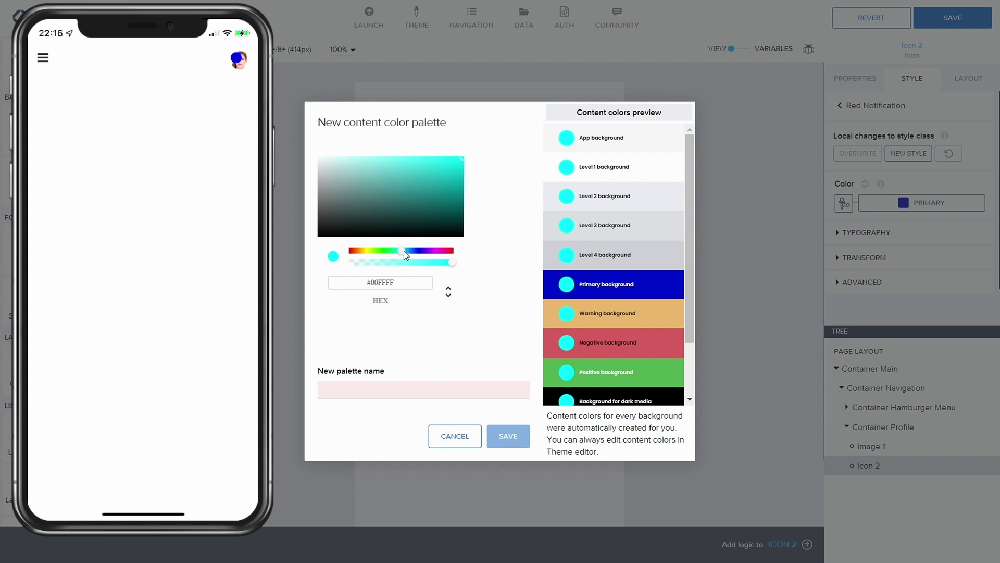
pyautogui.moveTo(404, 251); pyautogui.dragTo(458, 256)
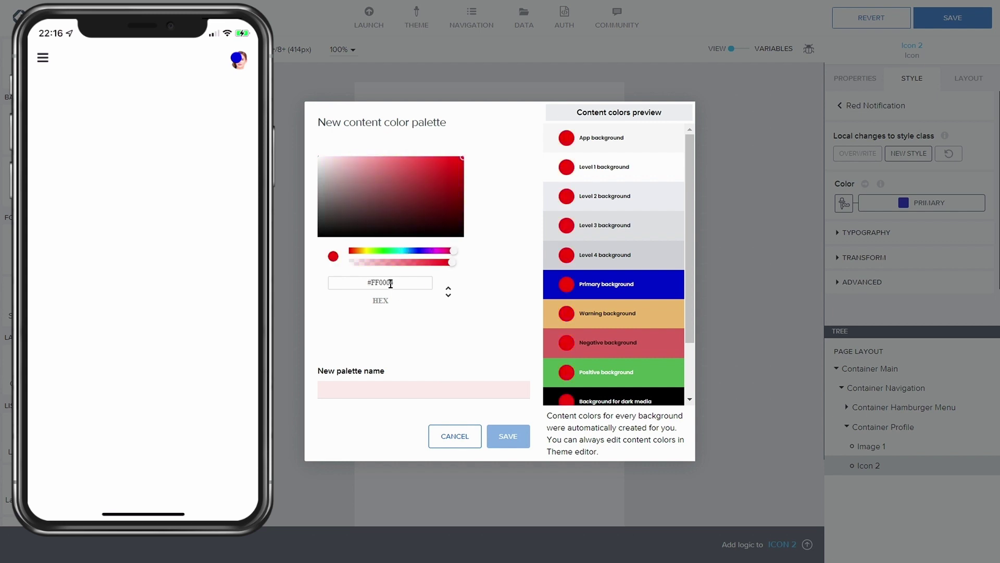
pyautogui.click(389, 397)
pyautogui.write('Red')
pyautogui.click(504, 437)
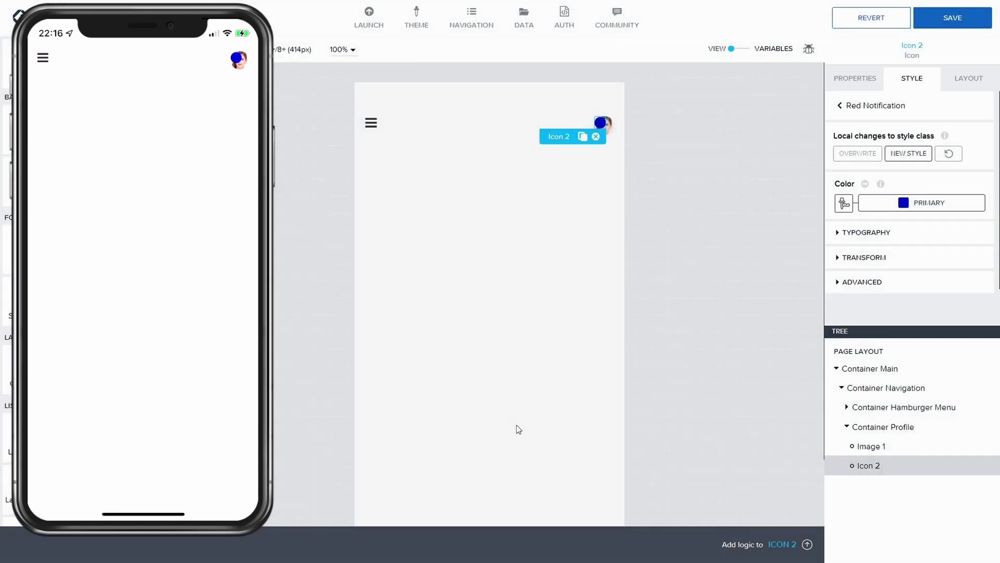
# - Apply the custom content palette Red as the color of the circle icon
pyautogui.click(899, 206)
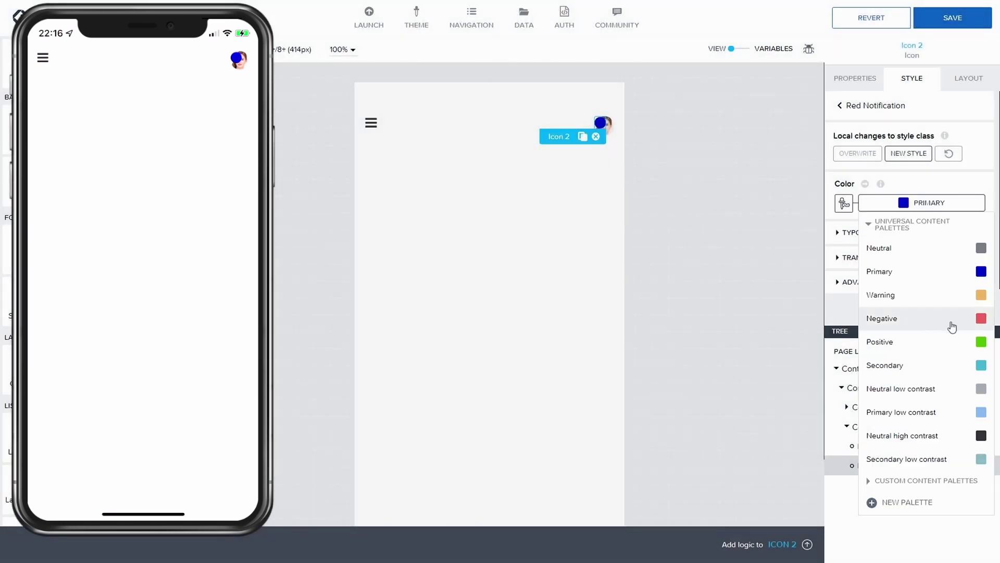
pyautogui.click(871, 480)
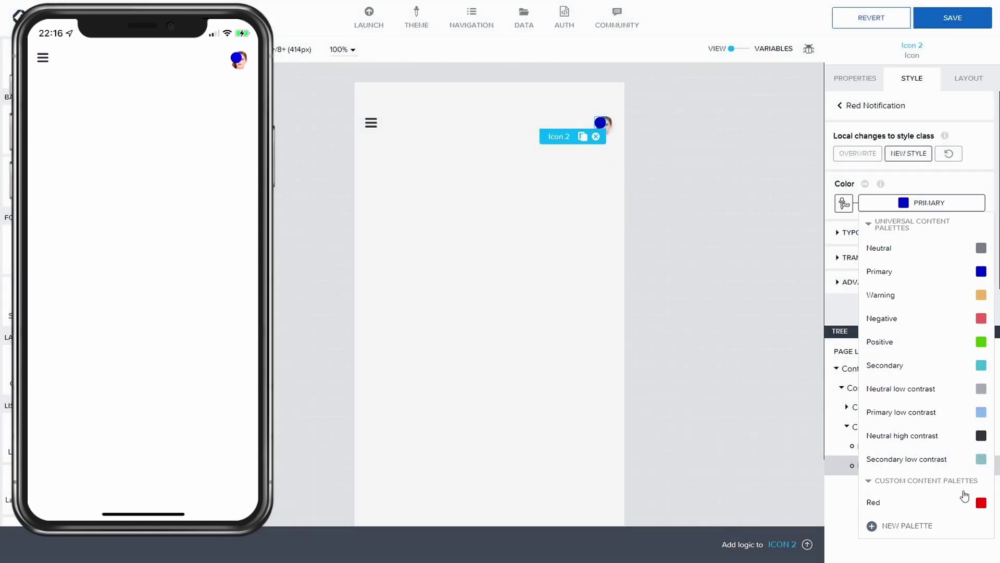
pyautogui.click(979, 502)
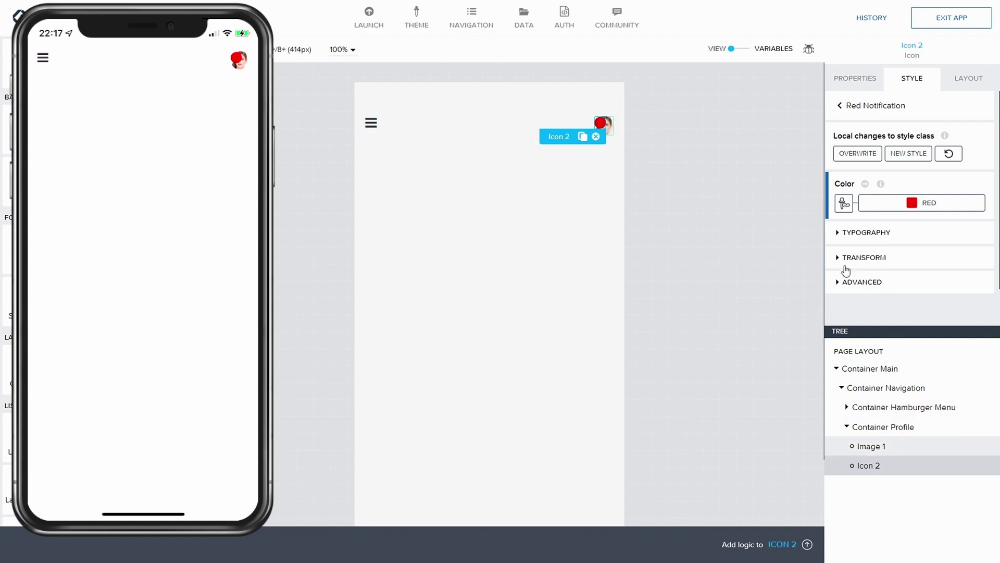
# - Set the circle icon's font size to Text S and save the application
pyautogui.click(837, 232)
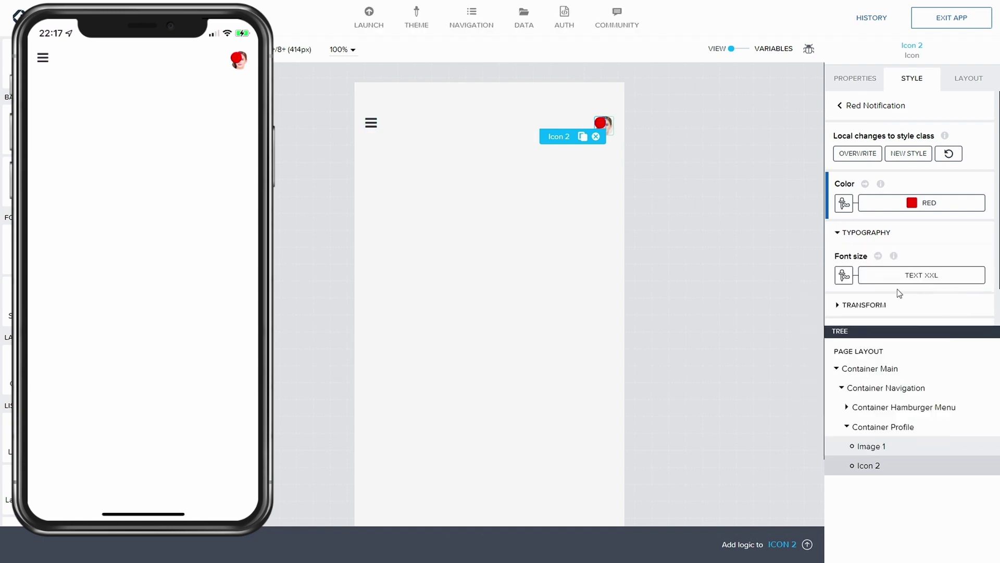
pyautogui.scroll(-1, 897, 289)
pyautogui.click(906, 243)
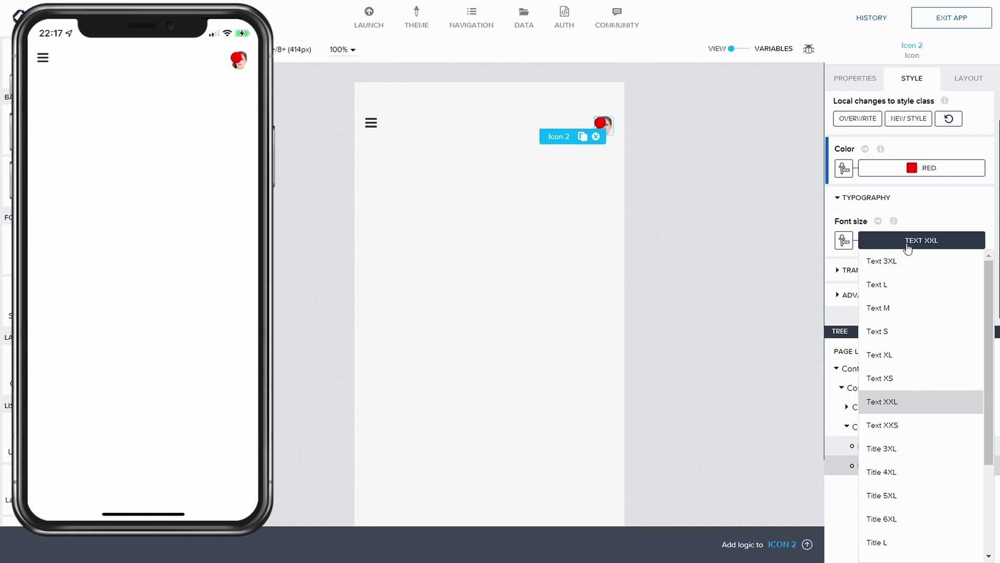
pyautogui.click(902, 361)
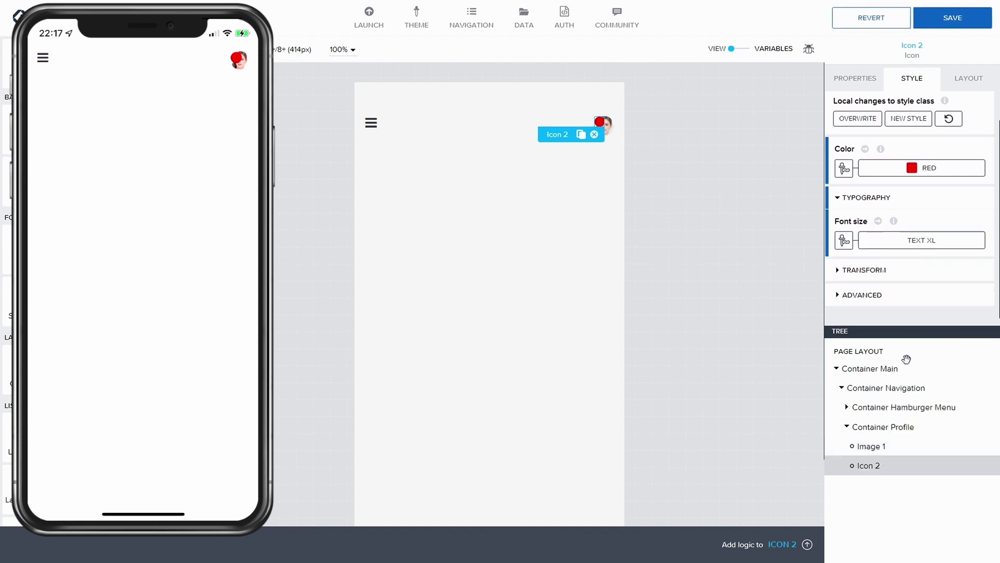
pyautogui.click(921, 241)
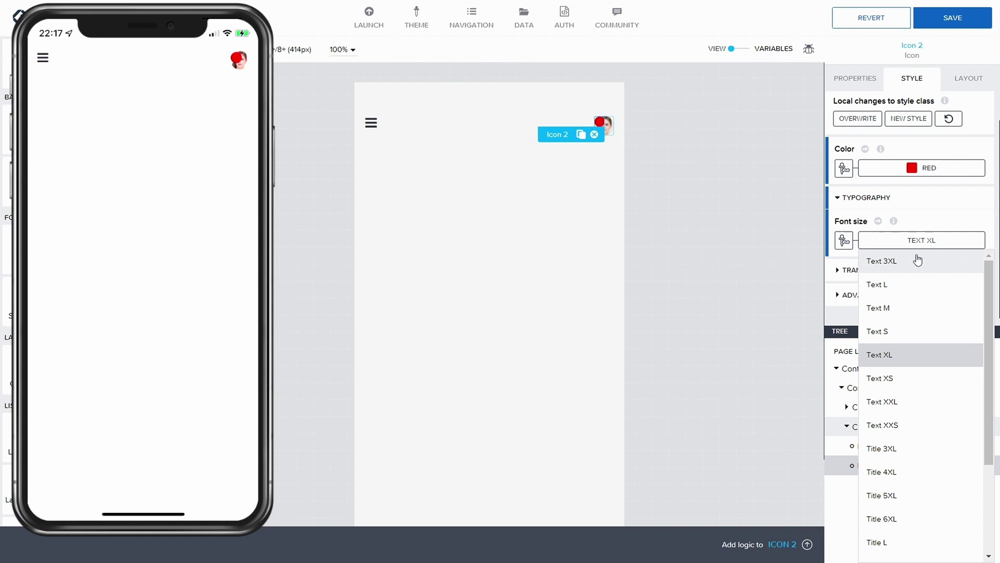
pyautogui.click(887, 331)
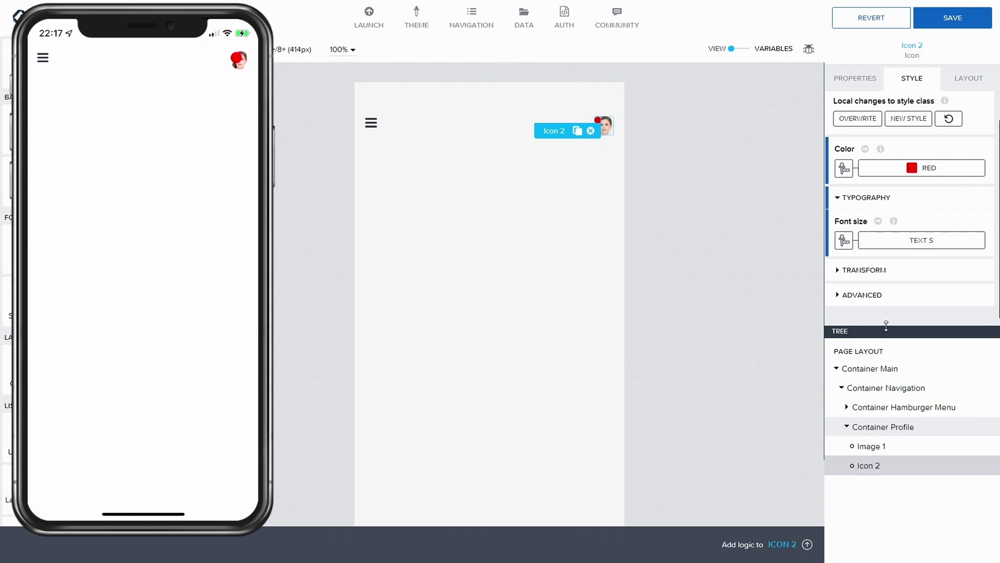
pyautogui.click(969, 22)
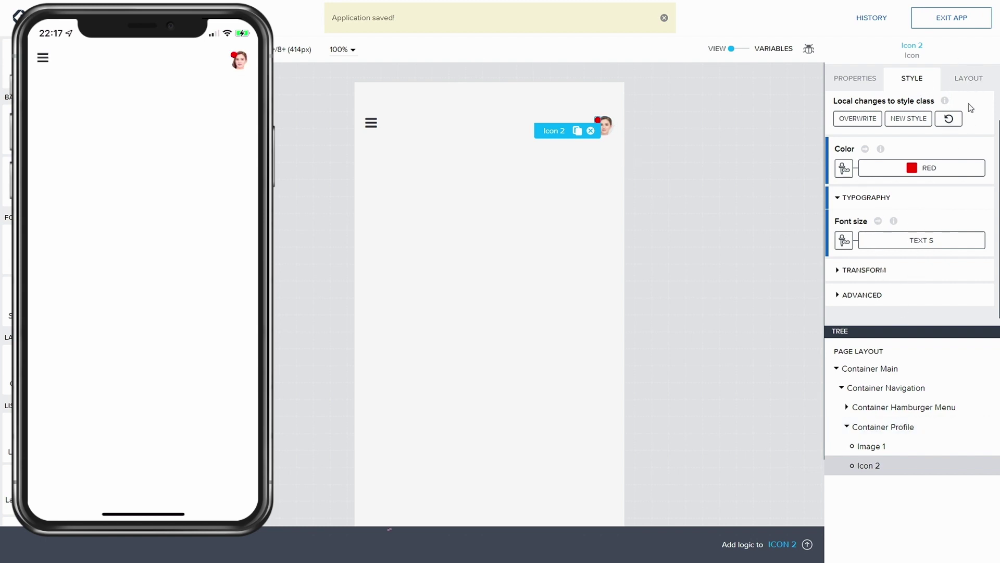
# - Set the left offset of the absolutely positioned circle icon to 20 px and save the application
pyautogui.click(968, 80)
pyautogui.scroll(-2, 871, 223)
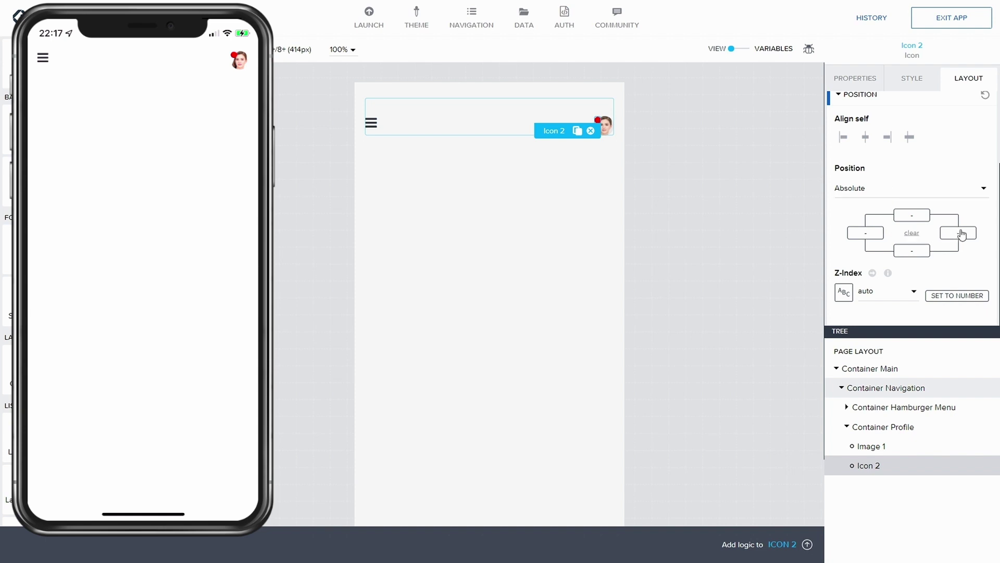
pyautogui.click(955, 296)
pyautogui.click(871, 236)
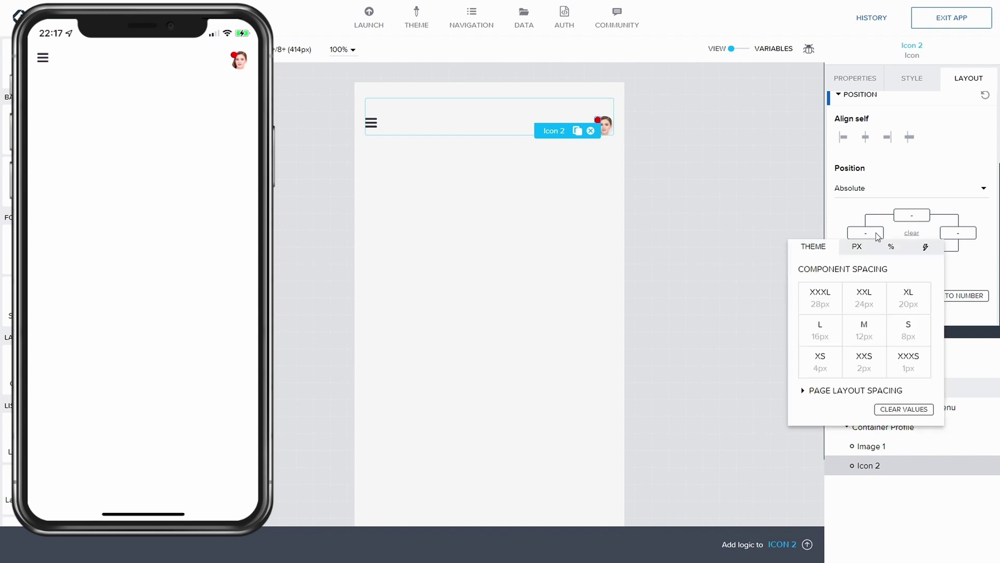
pyautogui.click(857, 247)
pyautogui.click(857, 290)
pyautogui.write('45')
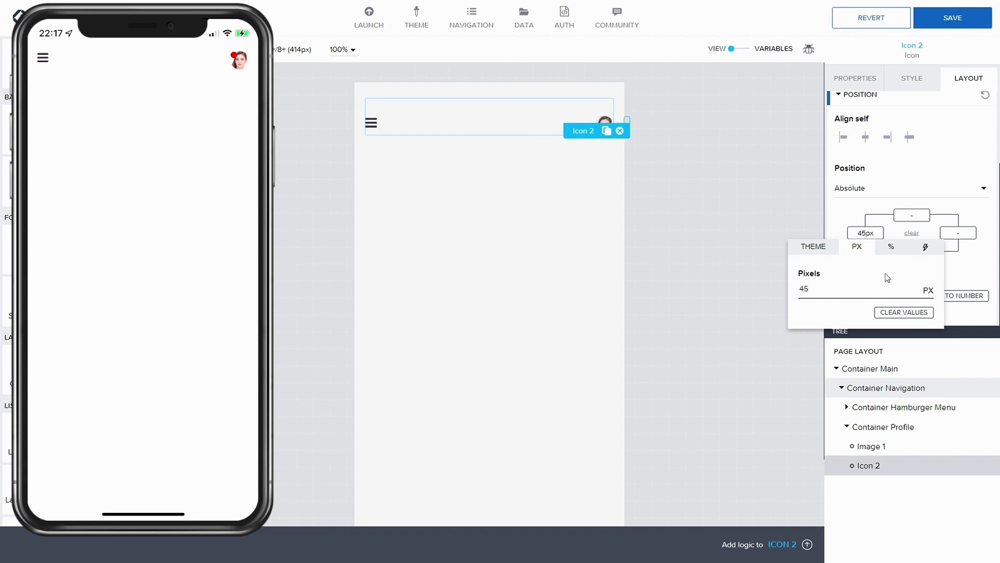
pyautogui.press('BackSpace')
pyautogui.press('BackSpace')
pyautogui.write('20')
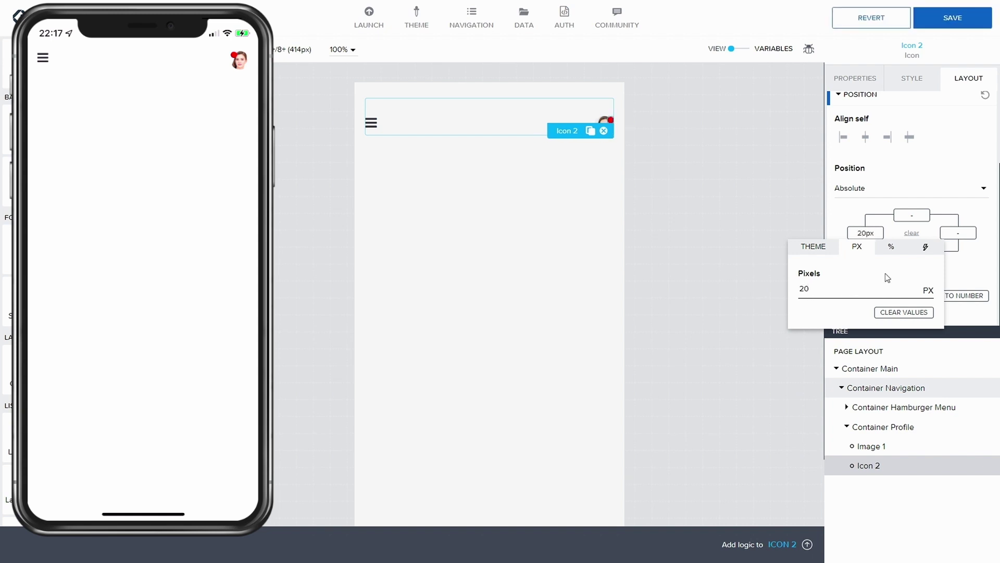
pyautogui.click(956, 270)
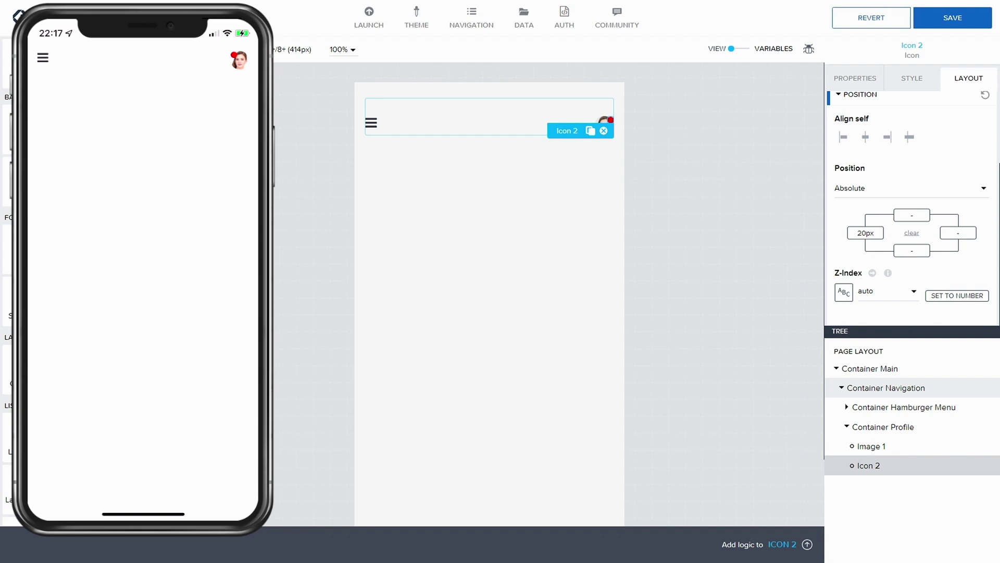
pyautogui.click(952, 19)
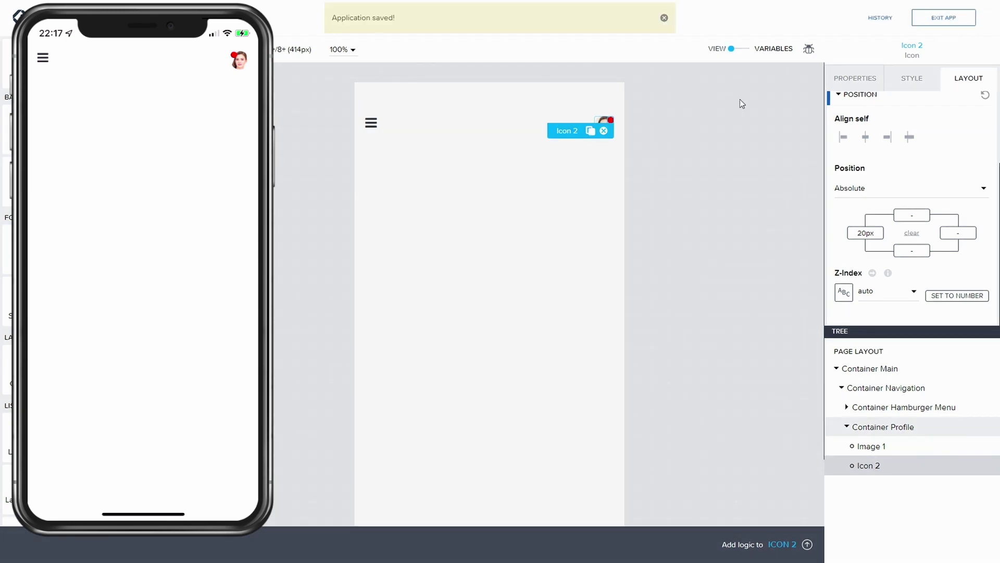
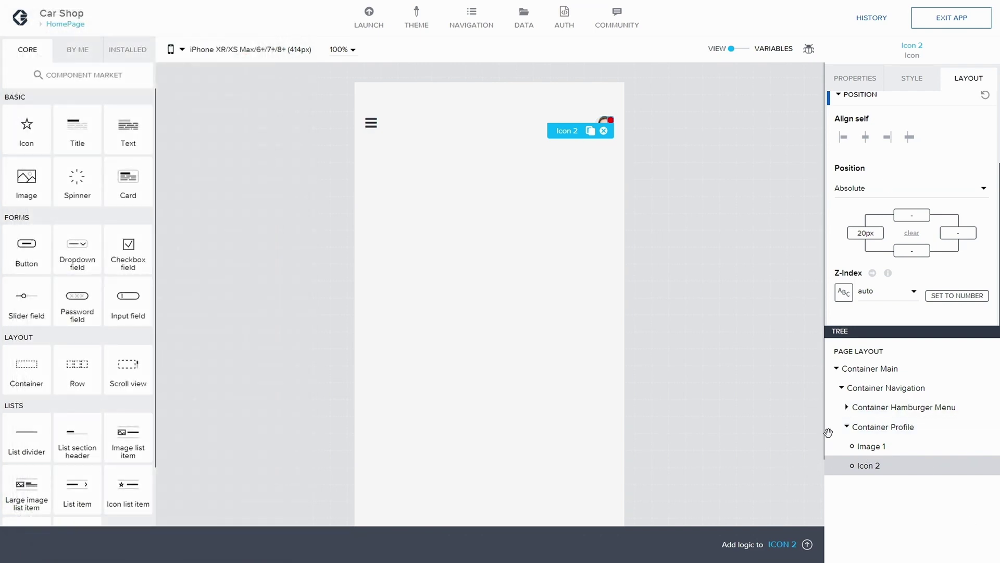
# - Collapse Container Profile in the page layout tree and enlarge the tree area
pyautogui.click(846, 427)
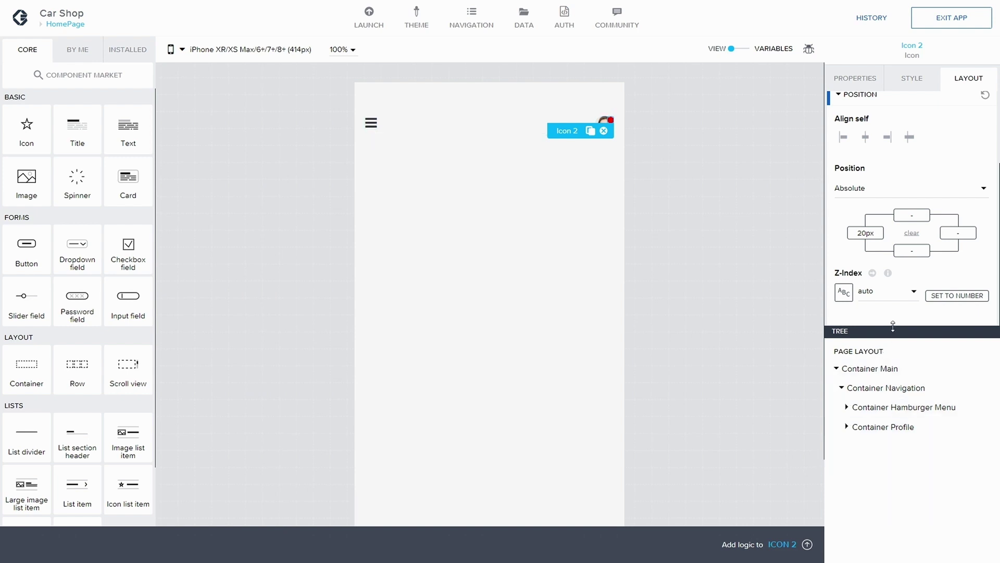
pyautogui.moveTo(892, 326); pyautogui.dragTo(892, 237)
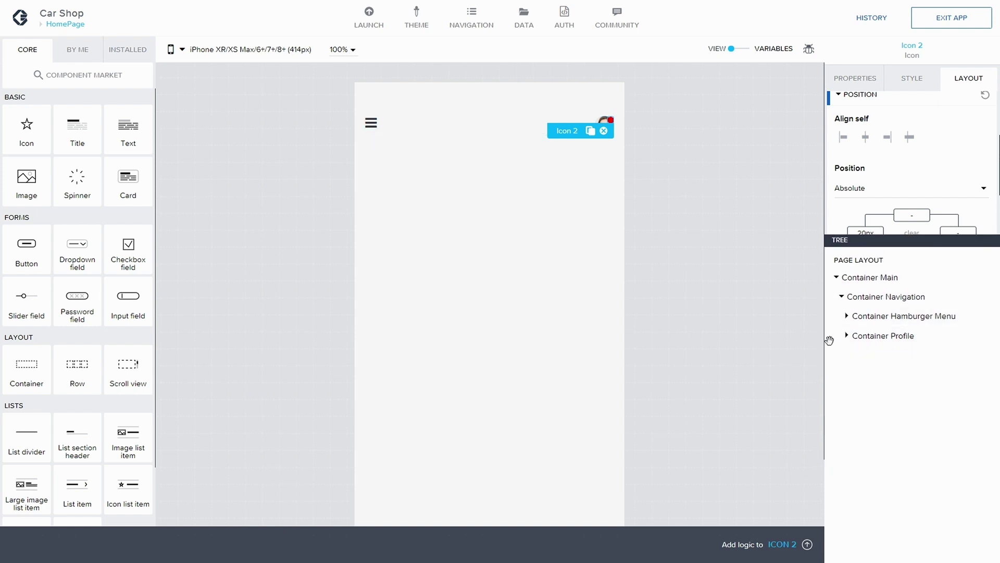
# - Collapse Container Navigation in the tree and add a new container beneath it inside Container Main
pyautogui.click(842, 298)
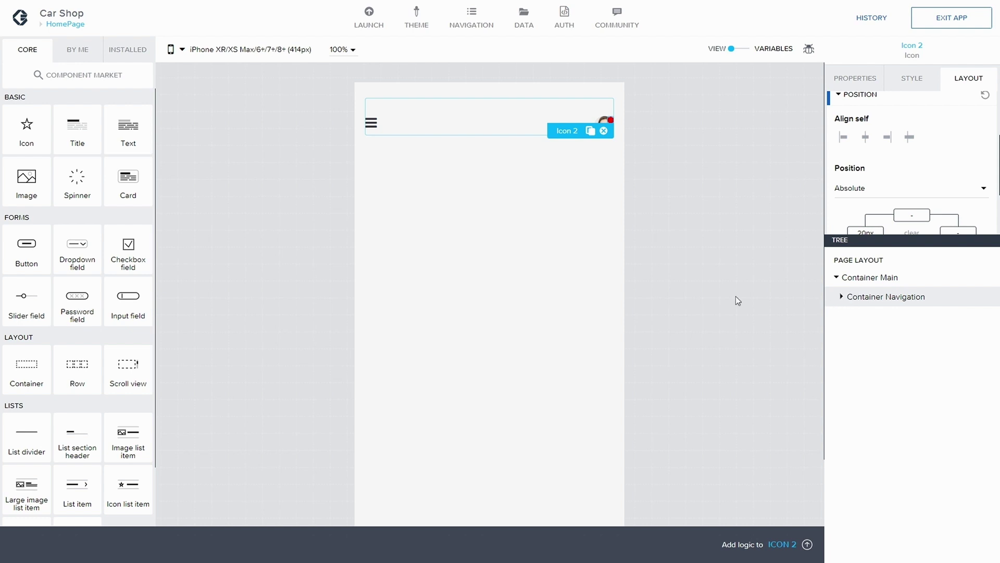
pyautogui.moveTo(141, 372); pyautogui.dragTo(880, 335)
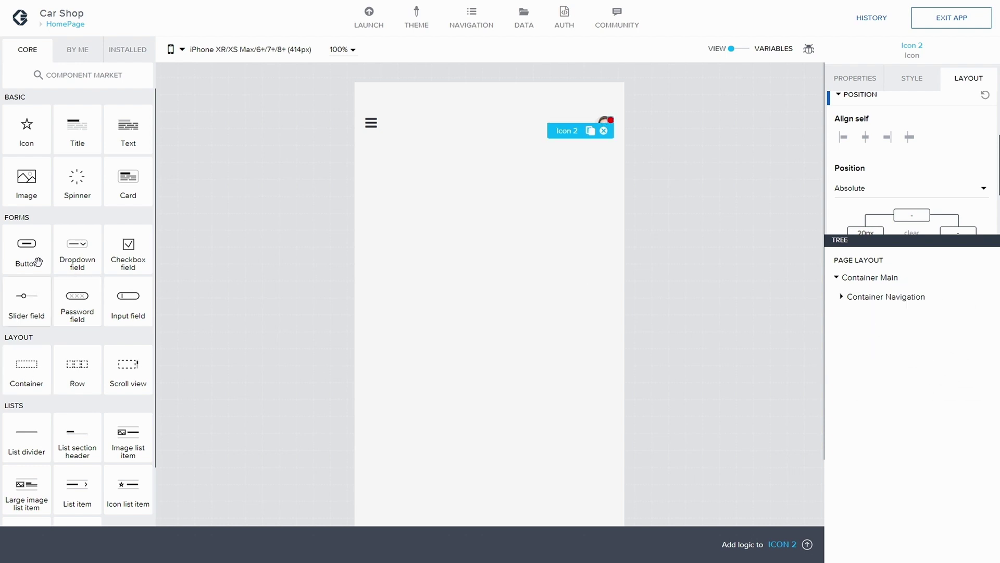
pyautogui.moveTo(19, 364); pyautogui.dragTo(458, 180)
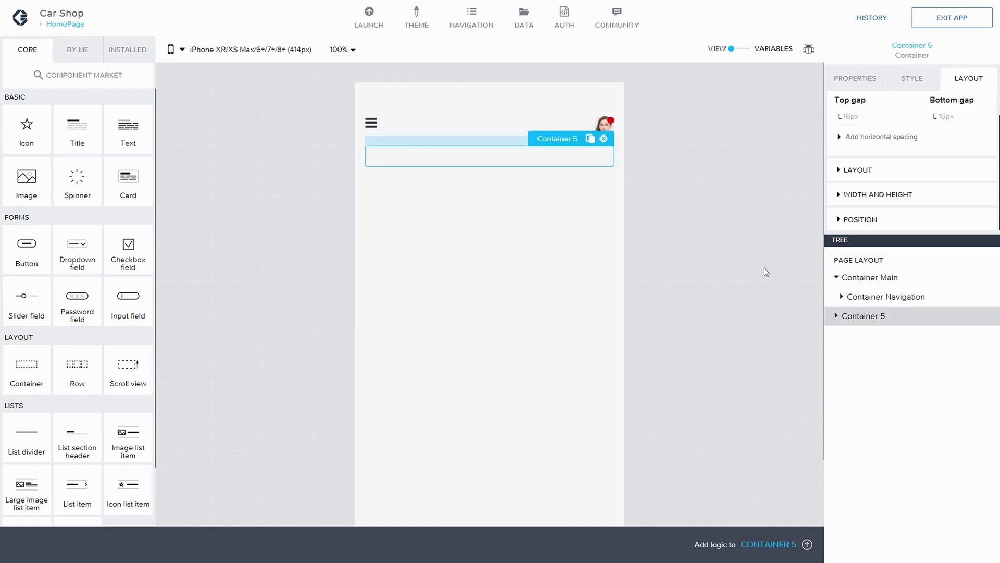
pyautogui.moveTo(850, 317); pyautogui.dragTo(880, 291)
pyautogui.click(875, 315)
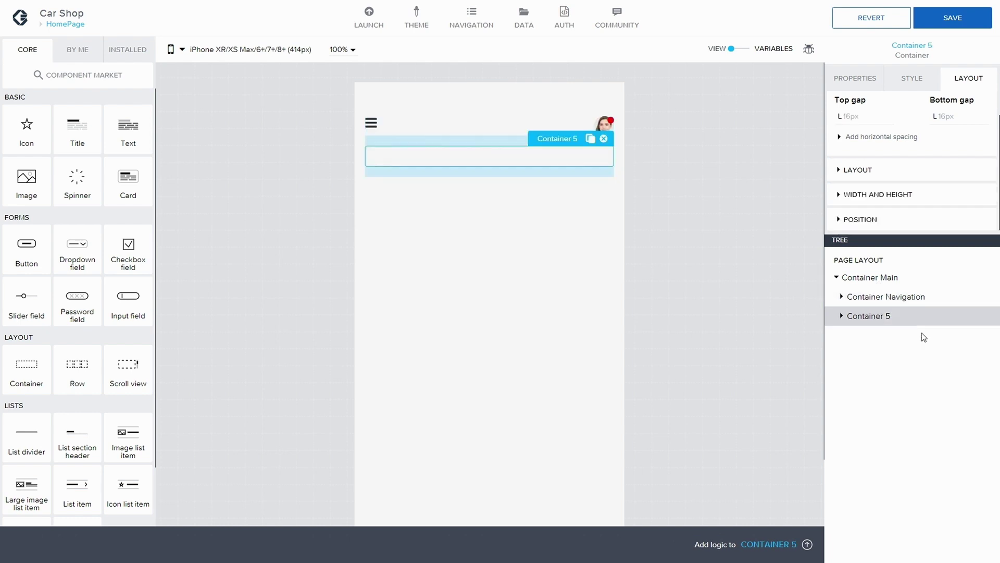
# - Set the new container's display name to Container Title and save the application
pyautogui.click(854, 81)
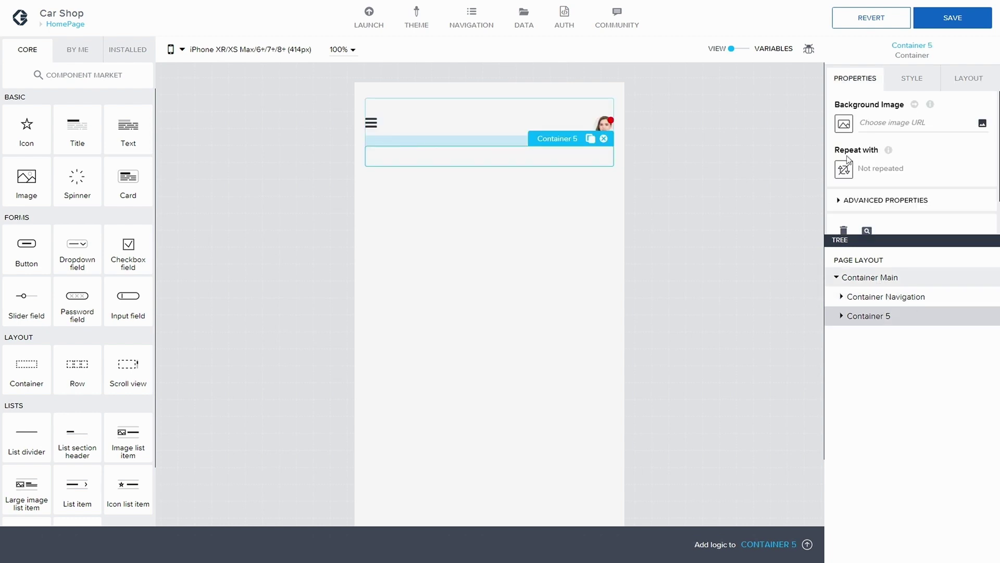
pyautogui.click(843, 202)
pyautogui.scroll(-2, 884, 222)
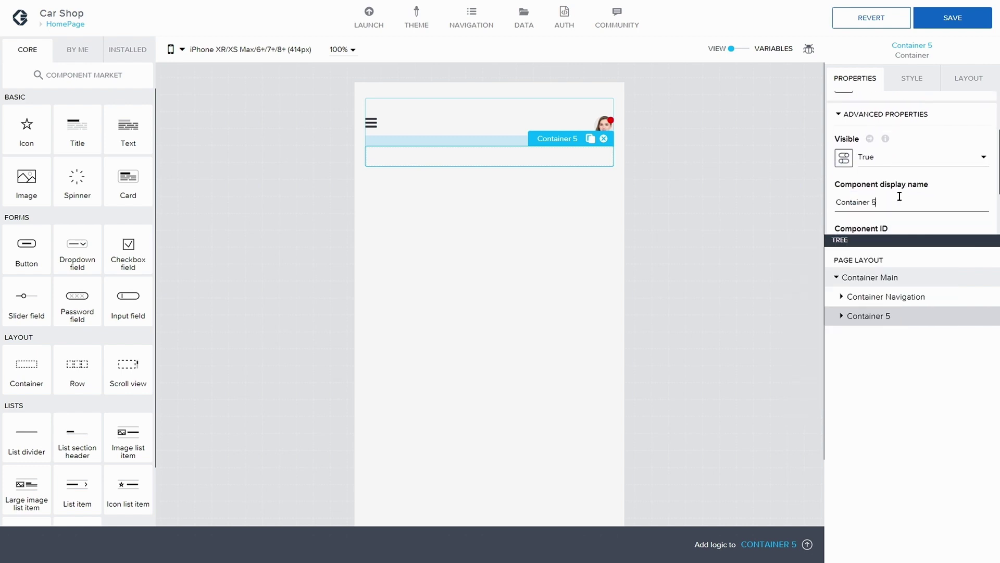
pyautogui.click(899, 202)
pyautogui.press('BackSpace')
pyautogui.write('Title')
pyautogui.click(953, 18)
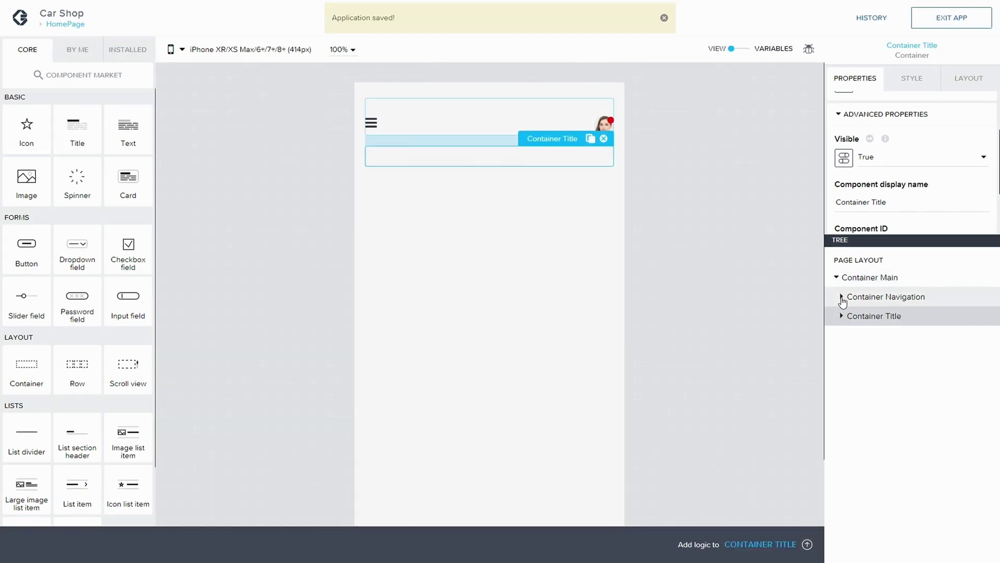
# - Expand Container Title in the tree and add two Title components inside it
pyautogui.click(841, 315)
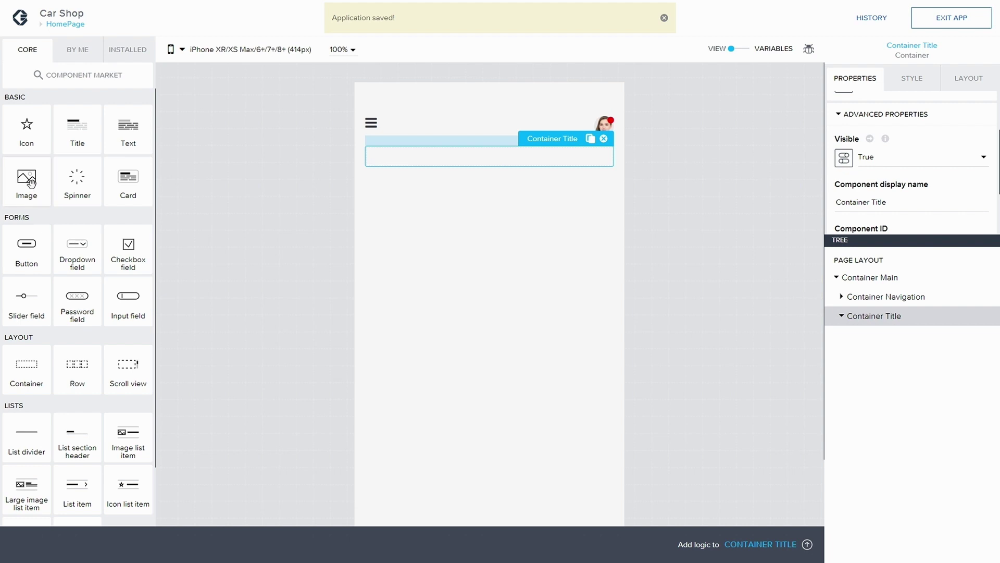
pyautogui.moveTo(82, 128); pyautogui.dragTo(913, 323)
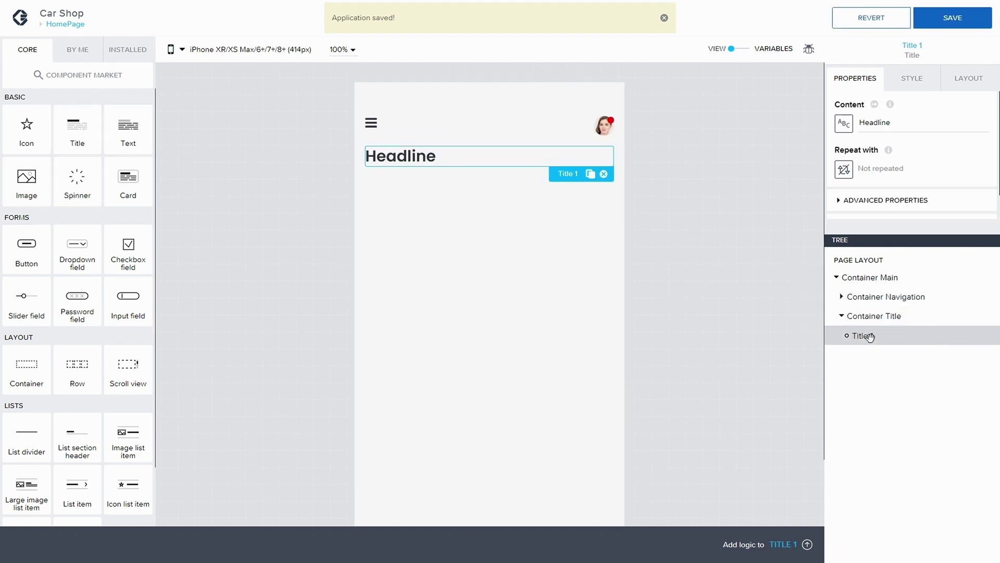
pyautogui.moveTo(91, 141); pyautogui.dragTo(889, 345)
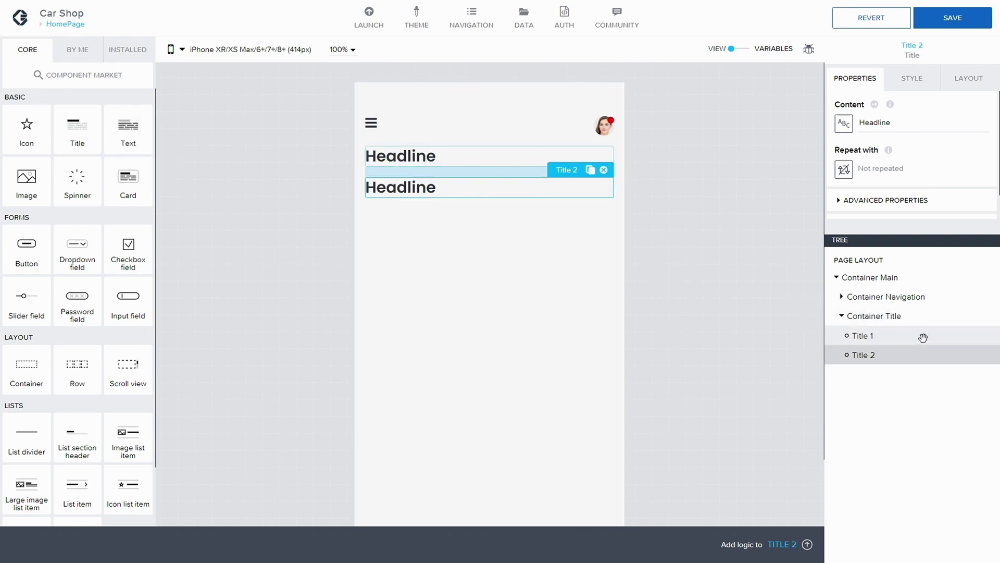
# - Set the display name of the first title in Container Title to "Title Find the best car"
pyautogui.click(858, 337)
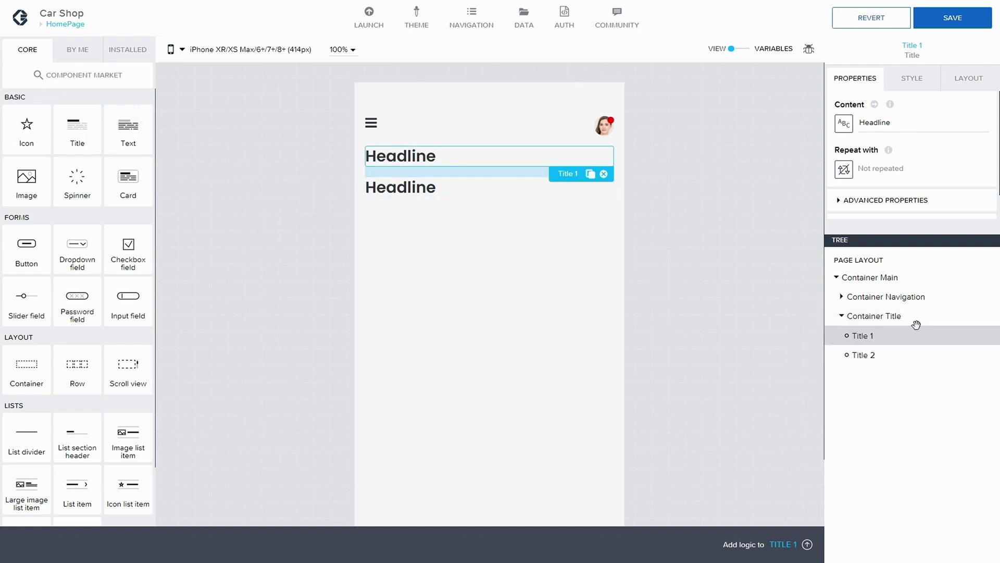
pyautogui.click(841, 203)
pyautogui.scroll(-1, 888, 221)
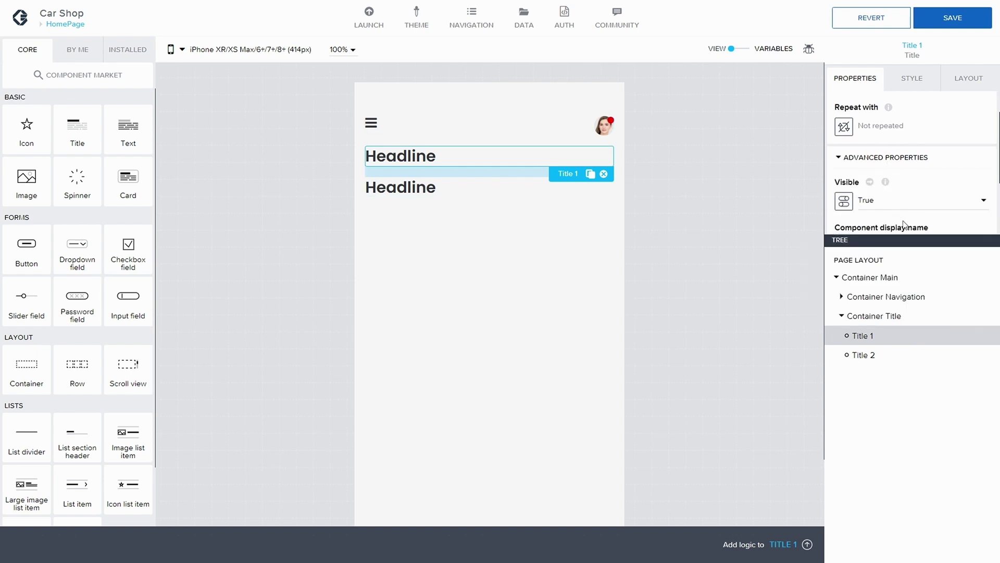
pyautogui.scroll(-1, 904, 225)
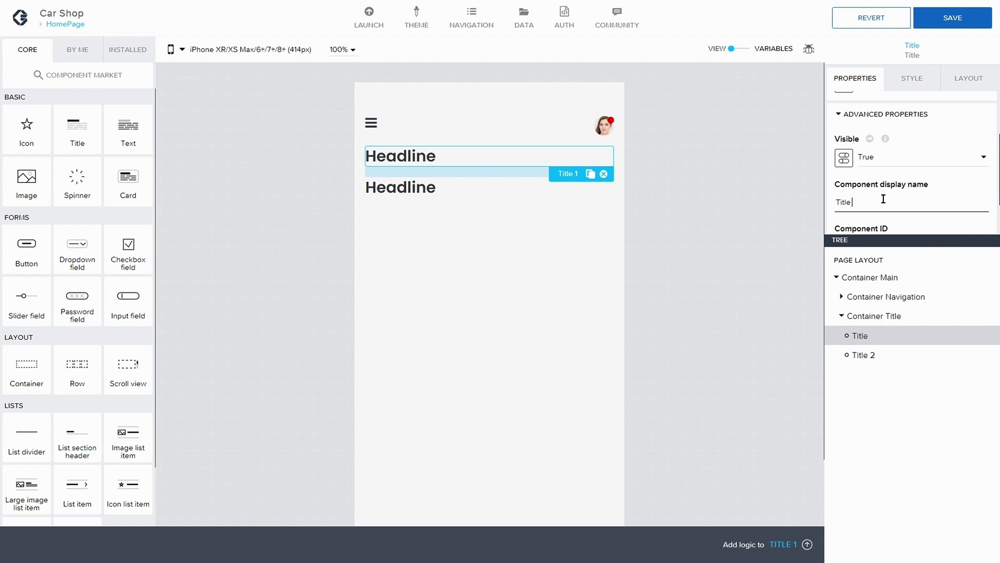
pyautogui.write('Find the best car')
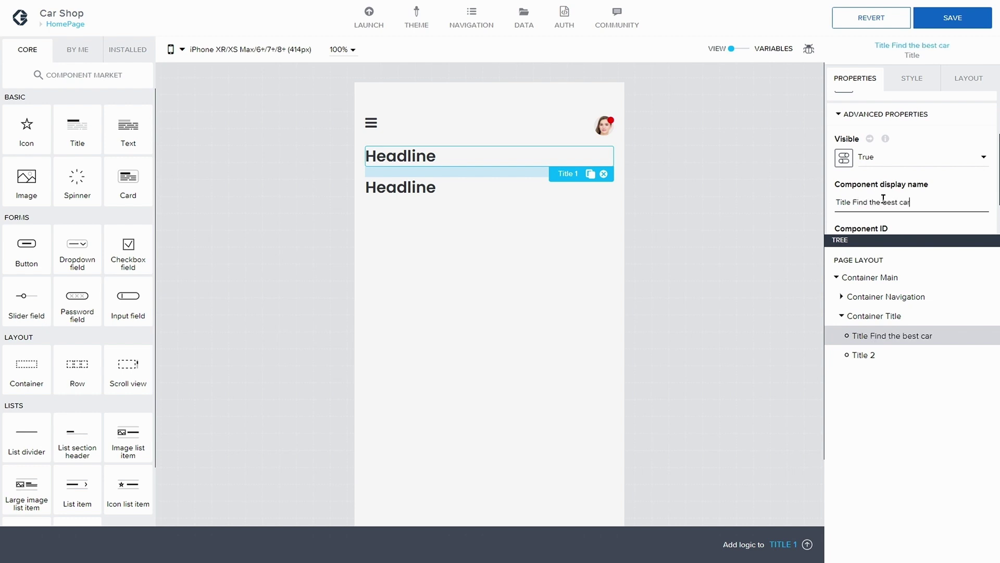
# - Set the display name of the second title in Container Title to "Title Smartly"
pyautogui.click(863, 354)
pyautogui.click(855, 200)
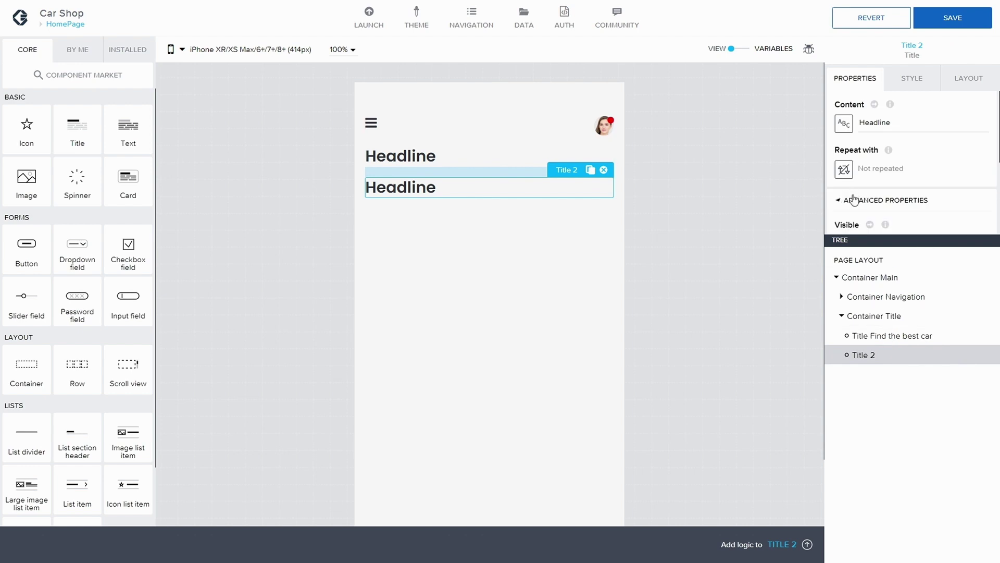
pyautogui.scroll(-3, 855, 199)
pyautogui.click(873, 153)
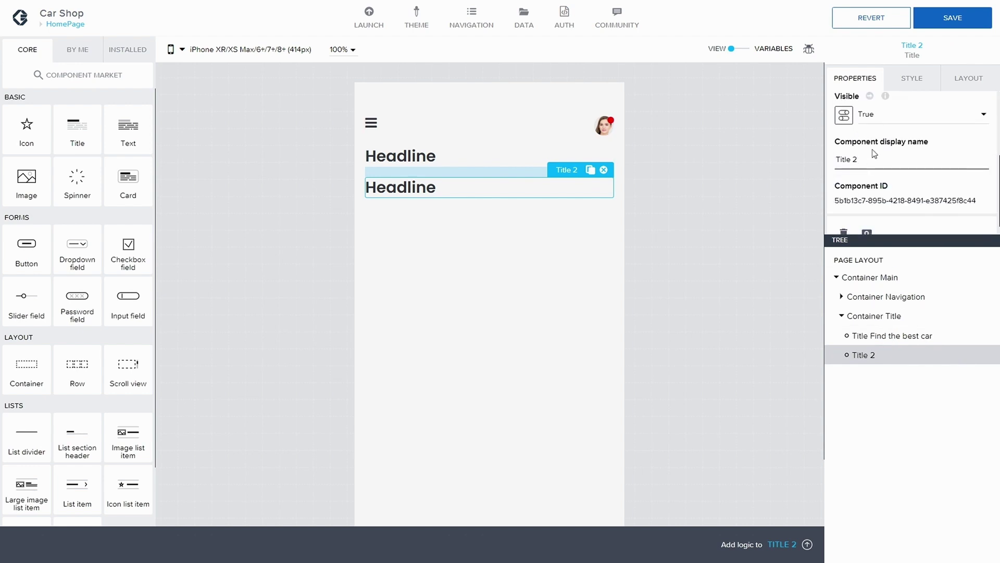
pyautogui.press('BackSpace')
pyautogui.press('BackSpace')
pyautogui.write('Smartly')
# - Change the content of Title Find the best car to "Find the best car"
pyautogui.click(911, 335)
pyautogui.click(874, 122)
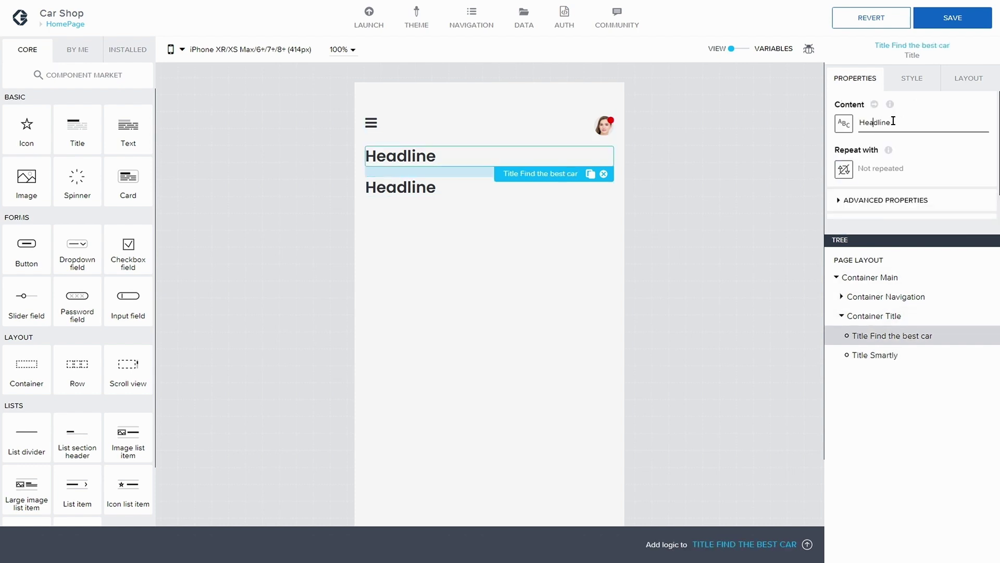
pyautogui.moveTo(893, 121); pyautogui.dragTo(863, 121)
pyautogui.write('Find the')
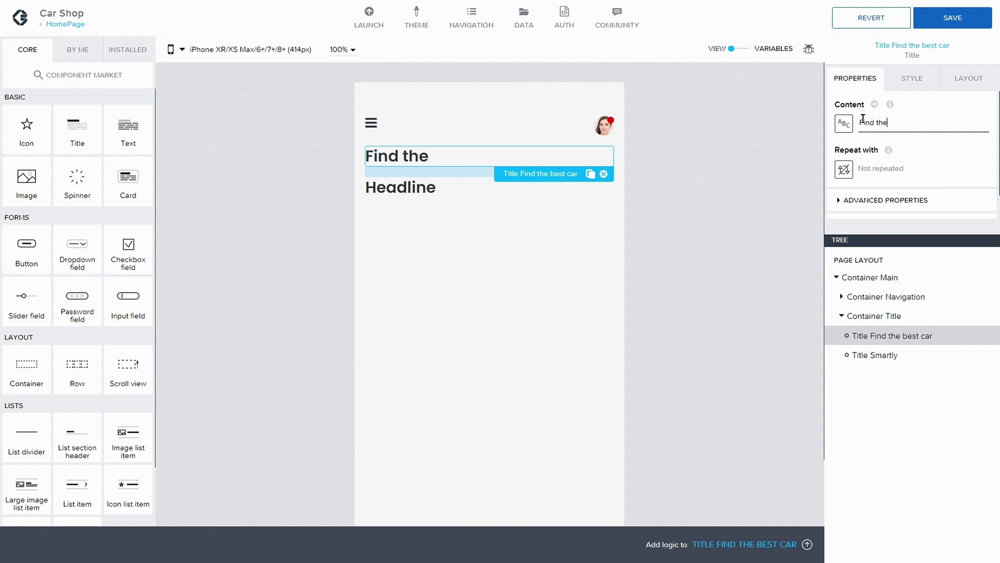
pyautogui.write(' best c')
pyautogui.press('BackSpace')
pyautogui.write('best ca')
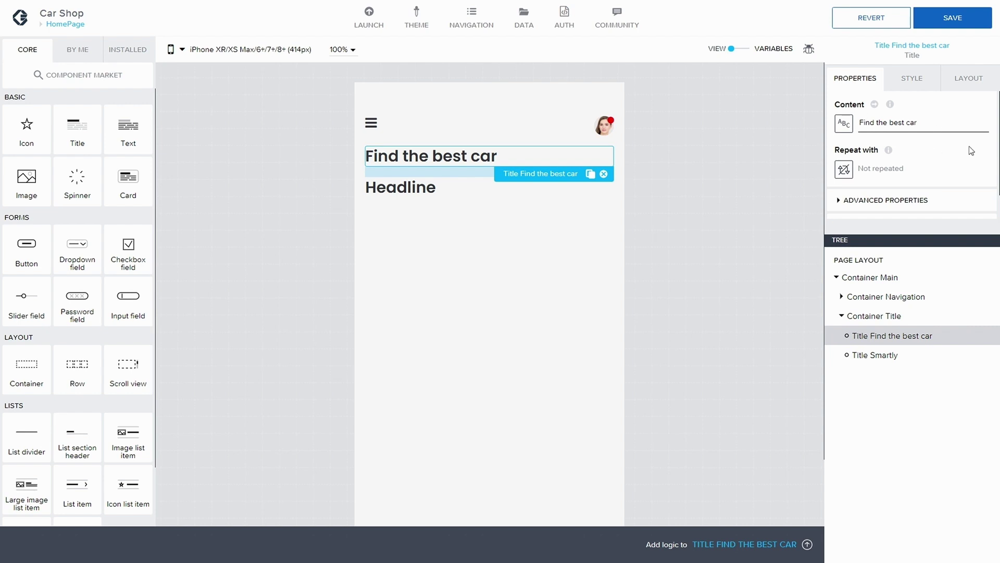
# - Change the content of Title Smartly to "Smartly" and deselect the component
pyautogui.click(884, 355)
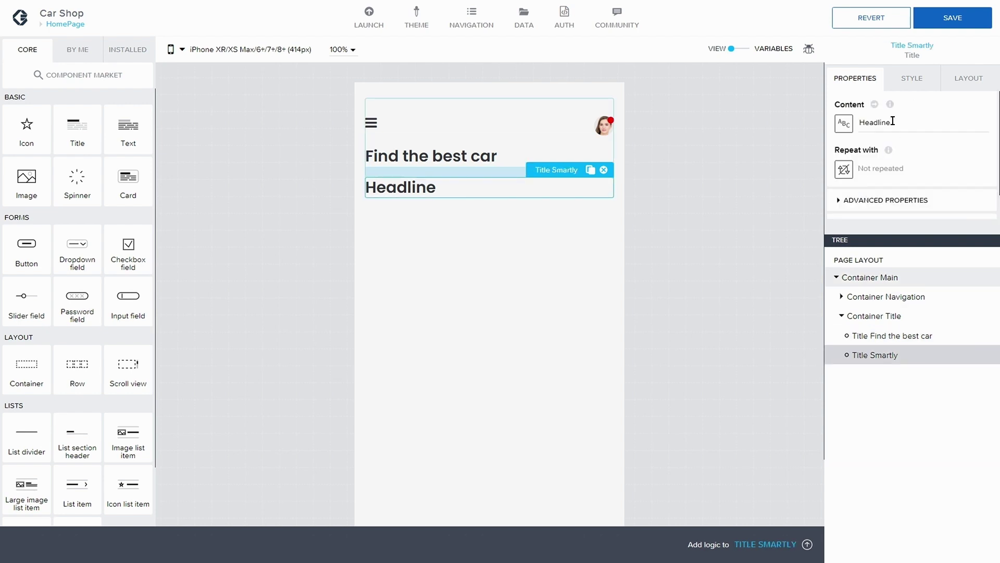
pyautogui.moveTo(892, 121); pyautogui.dragTo(857, 122)
pyautogui.write('Smart')
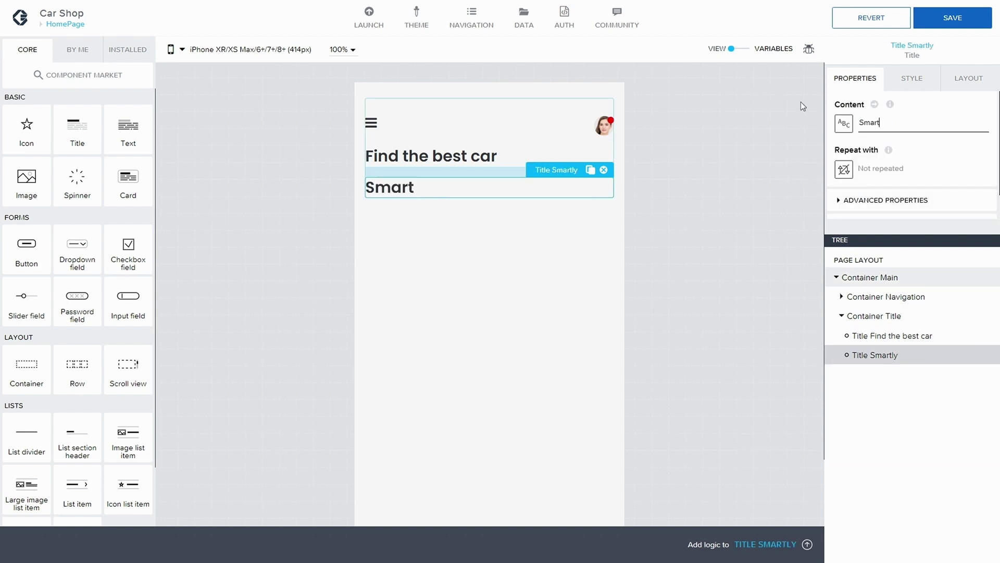
pyautogui.write('ly')
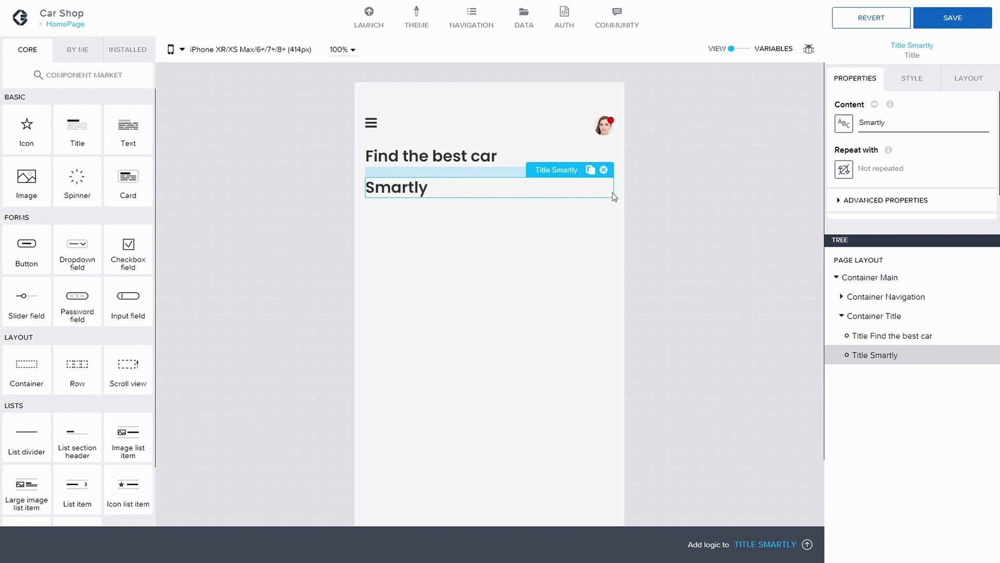
pyautogui.click(675, 207)
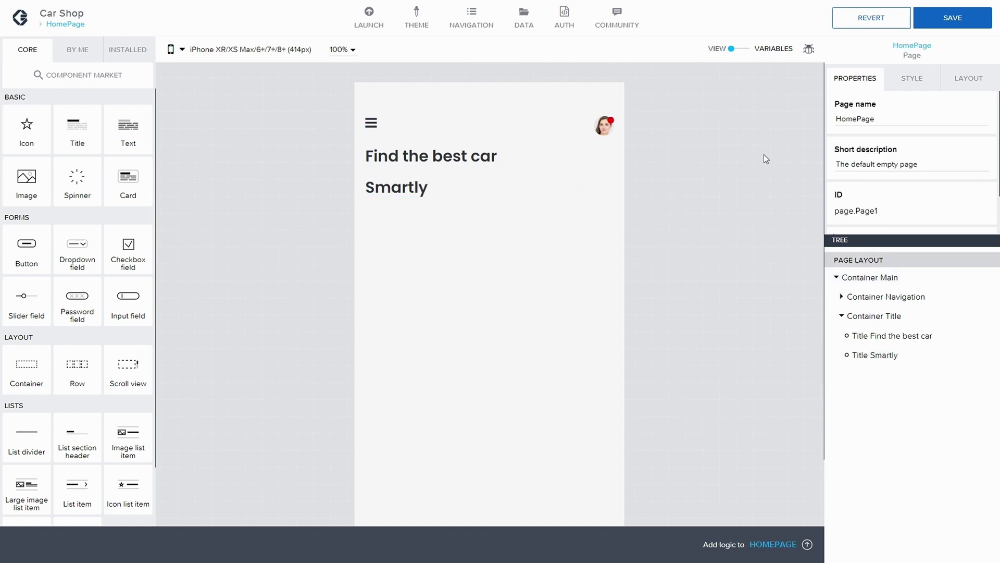
# - Create a new style class named "Blue Text" for Title Smartly, based on Content Primary Heading
pyautogui.click(426, 190)
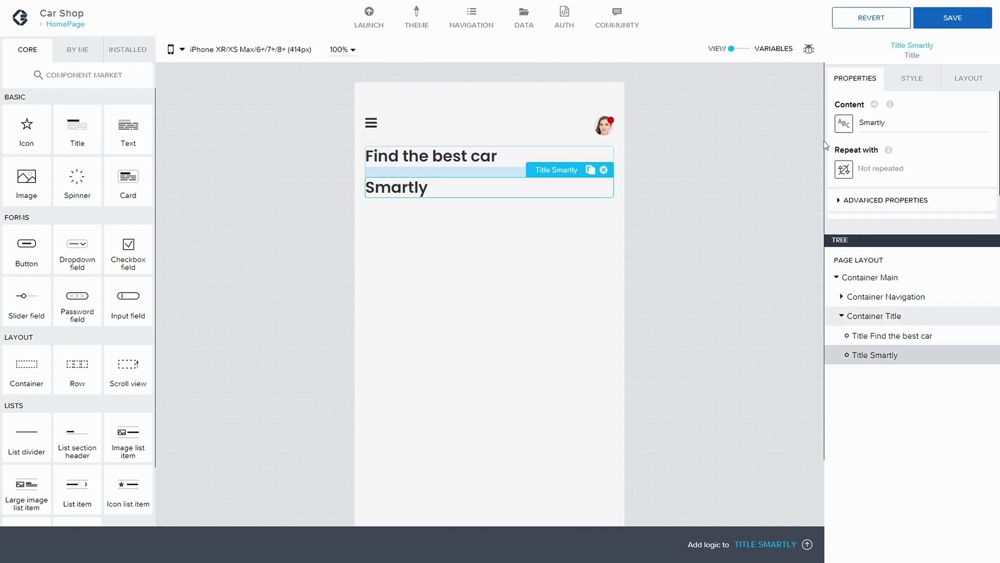
pyautogui.click(911, 79)
pyautogui.scroll(-2, 921, 165)
pyautogui.scroll(2, 921, 166)
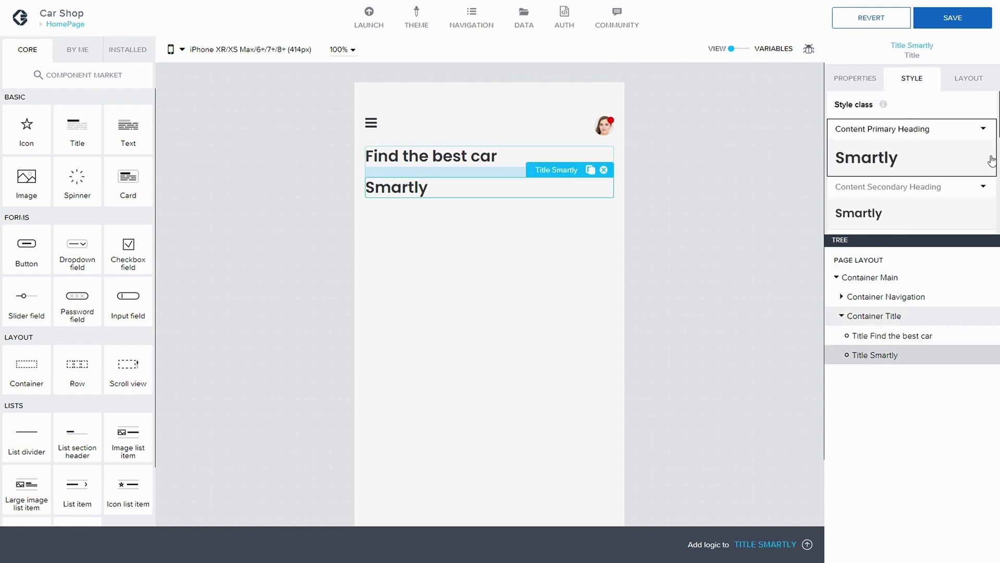
pyautogui.click(983, 128)
pyautogui.click(861, 171)
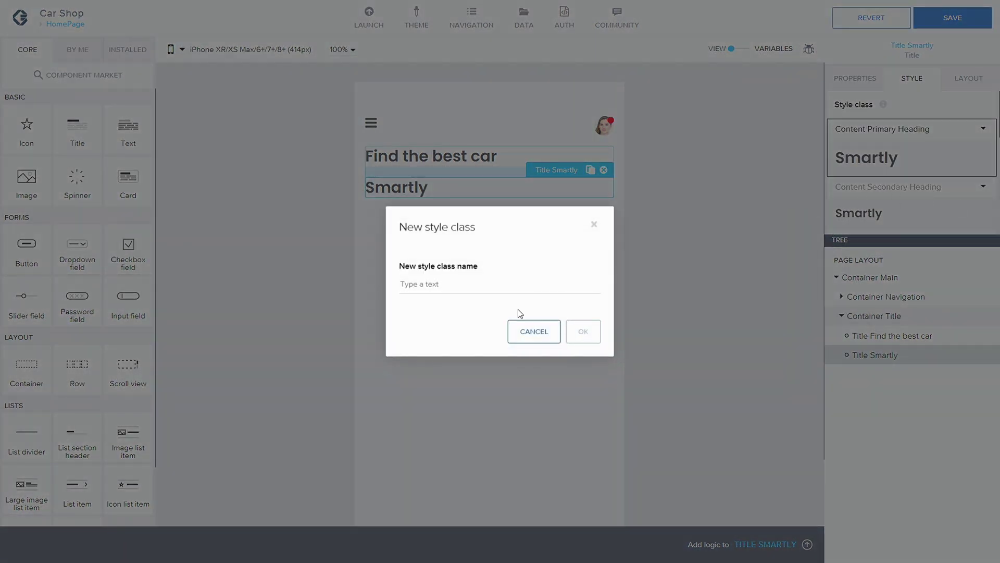
pyautogui.click(511, 286)
pyautogui.write('Smar')
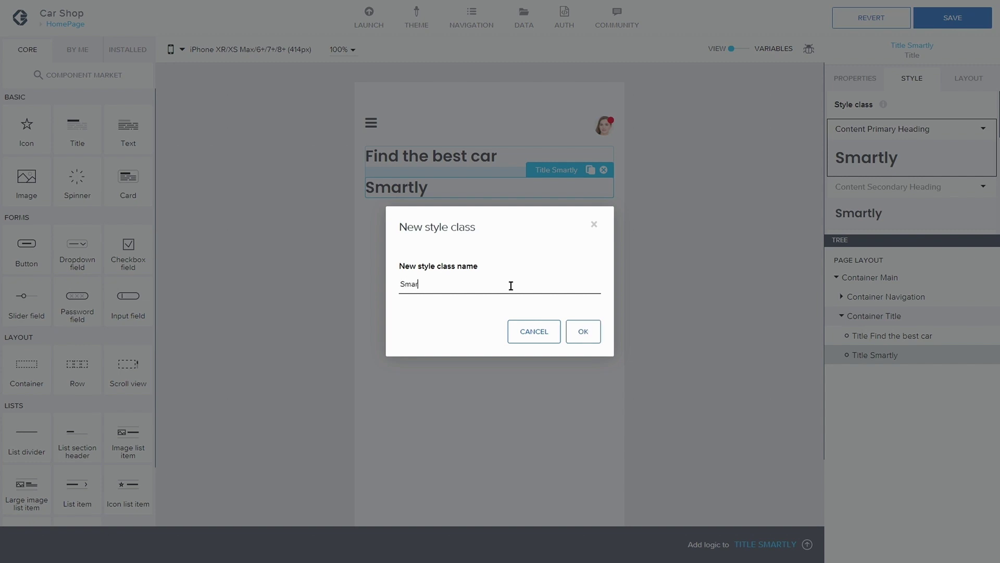
pyautogui.press('BackSpace')
pyautogui.press('BackSpace')
pyautogui.press('BackSpace')
pyautogui.write('t')
pyautogui.press('Return')
pyautogui.press('BackSpace')
pyautogui.click(583, 331)
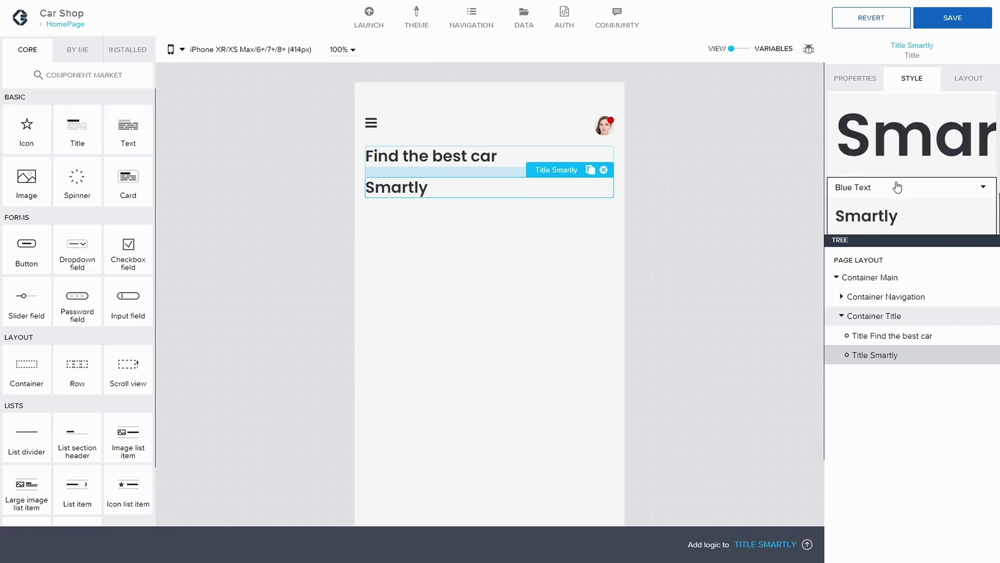
# - Create a new content color palette named "Blue" with hex color #0677F8 from the Blue Text style's text color setting
pyautogui.click(984, 188)
pyautogui.click(866, 203)
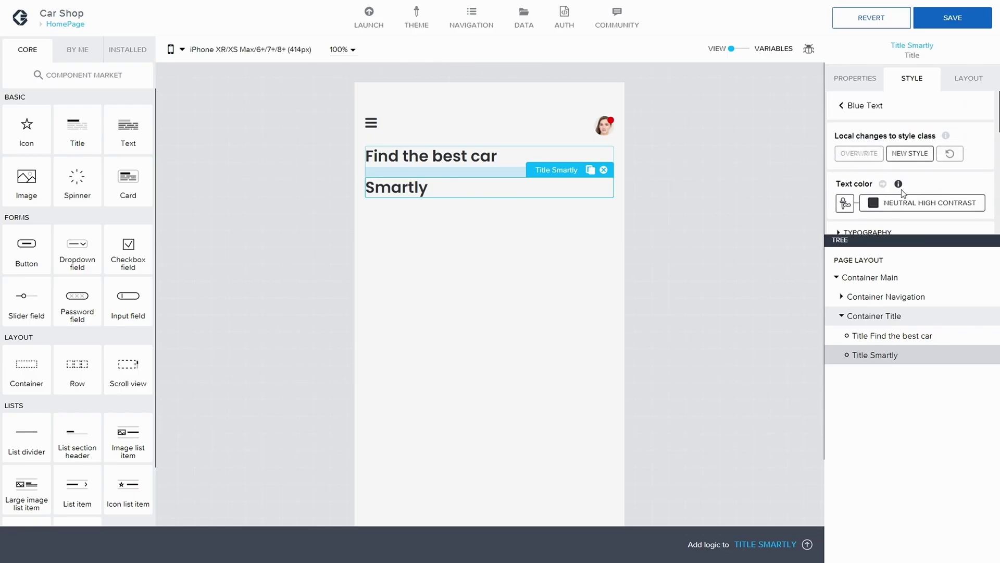
pyautogui.click(906, 203)
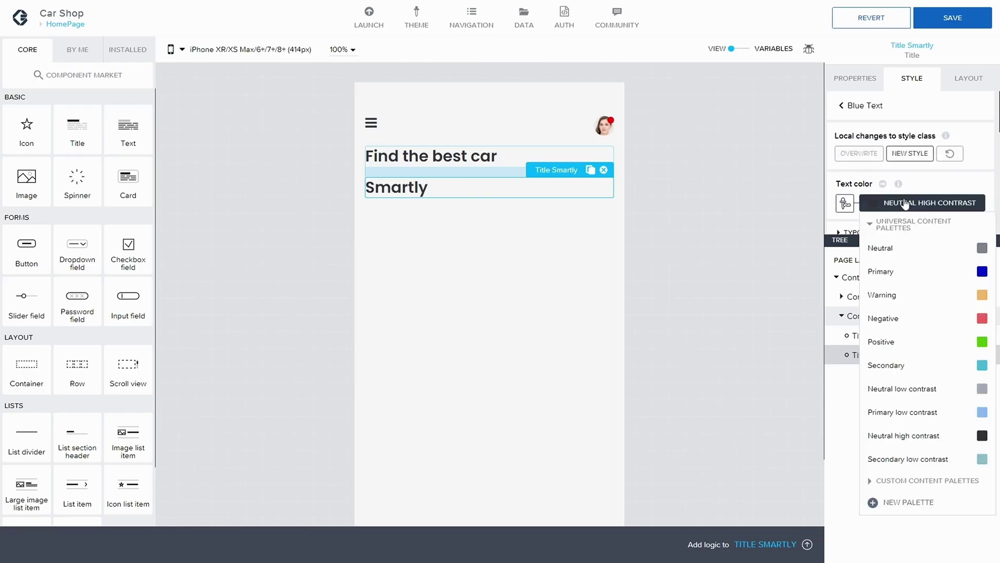
pyautogui.click(903, 502)
pyautogui.click(403, 284)
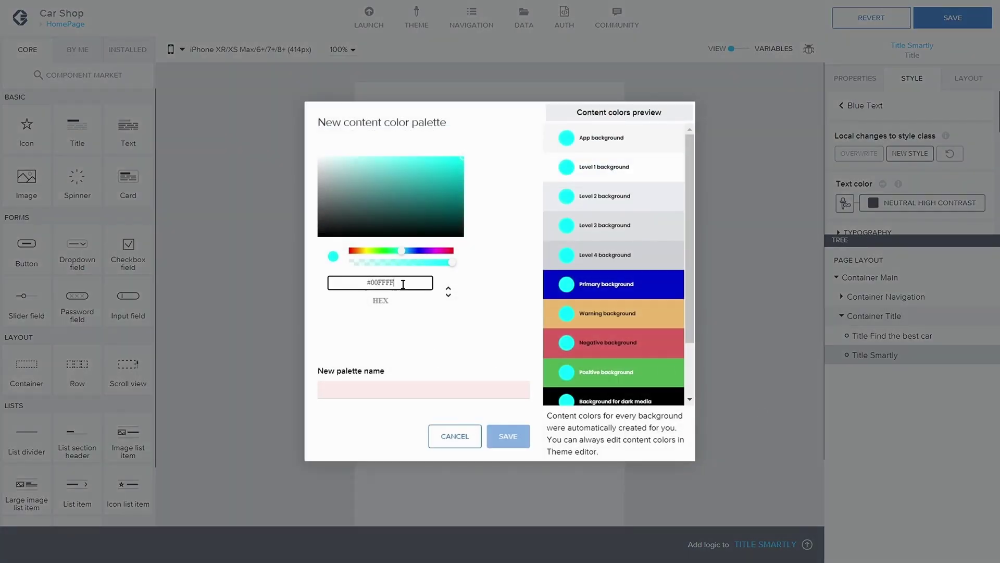
pyautogui.press('BackSpace')
pyautogui.press('BackSpace')
pyautogui.press('BackSpace')
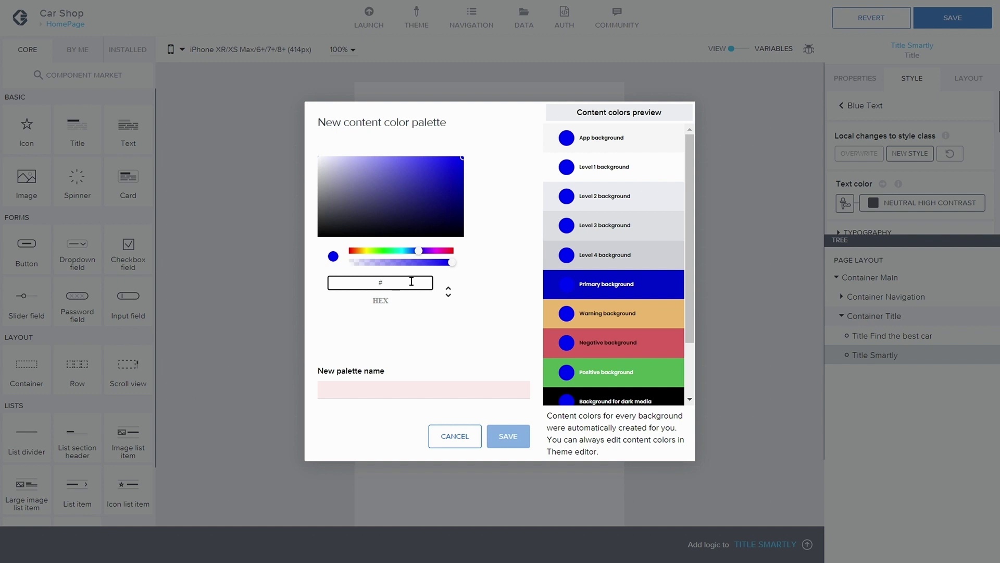
pyautogui.write('677')
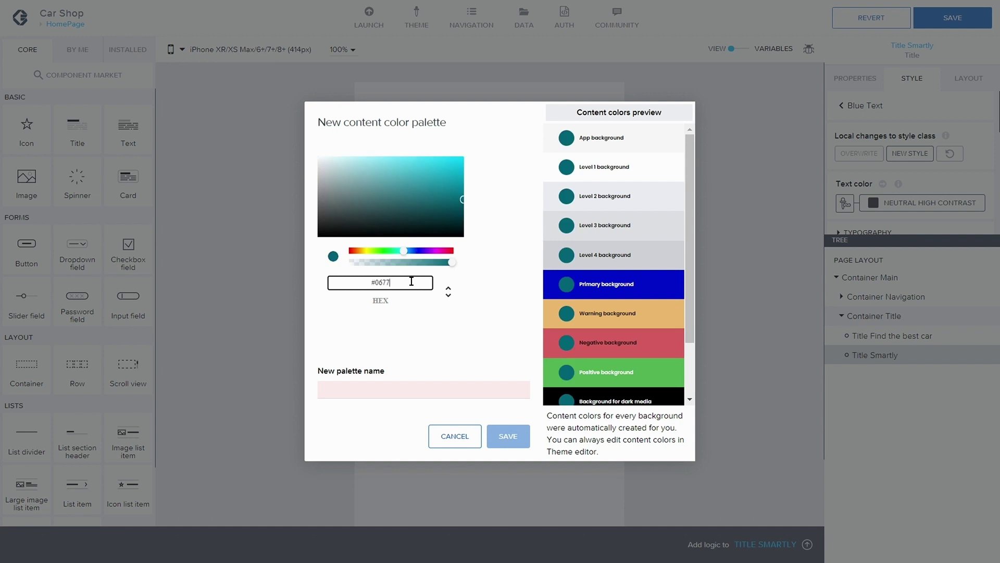
pyautogui.write('F8')
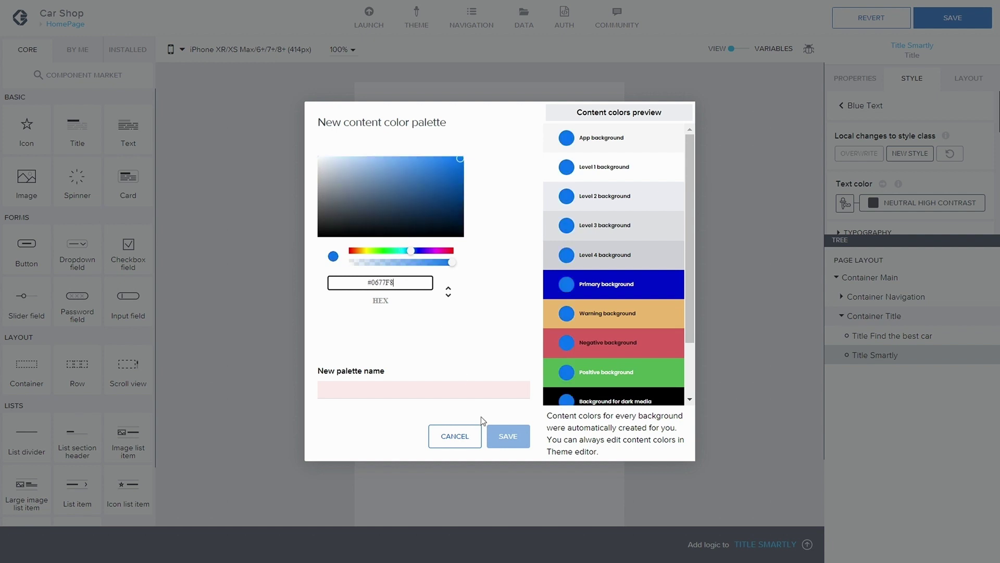
pyautogui.click(447, 391)
pyautogui.write('Blue')
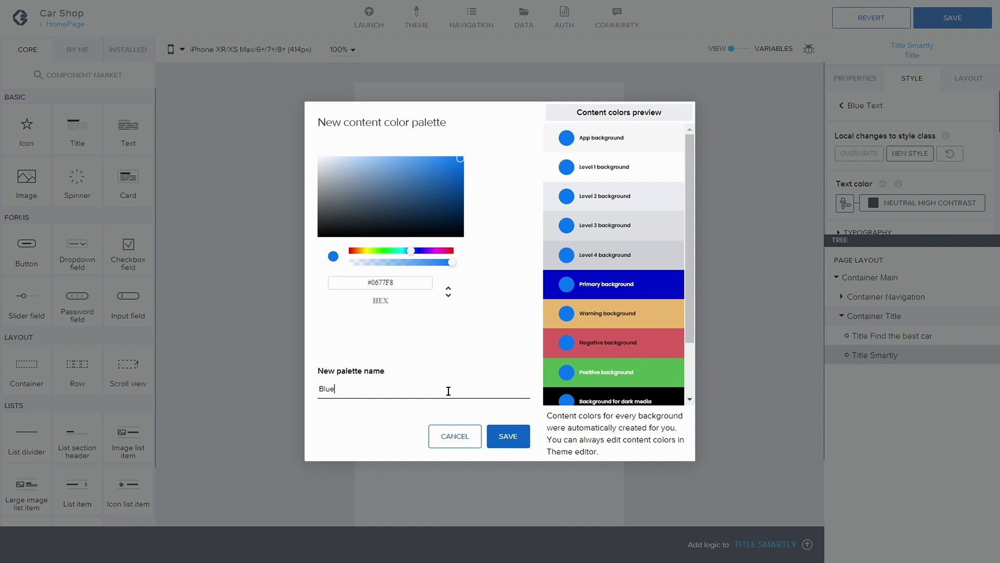
pyautogui.click(509, 436)
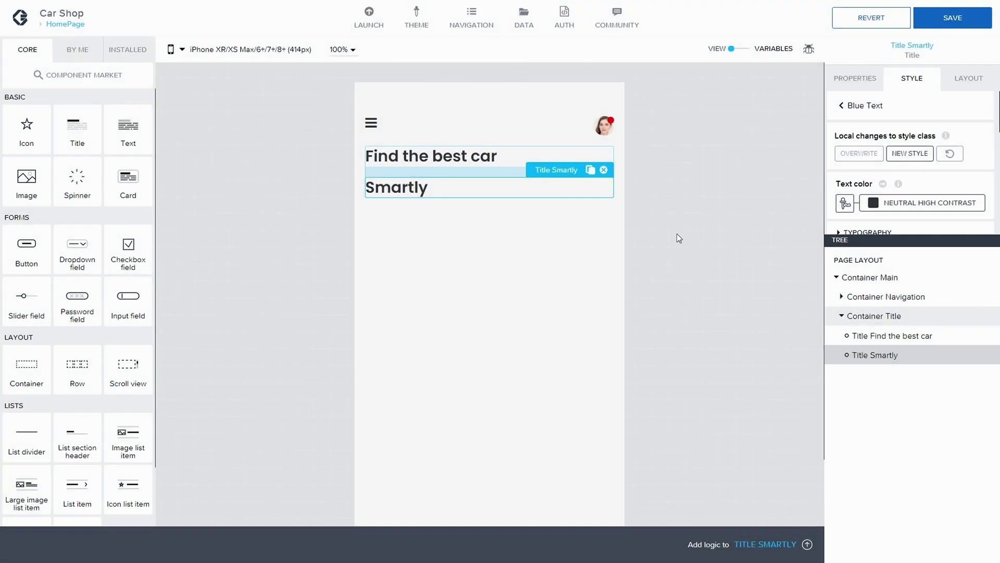
# - Apply the custom Blue palette as Title Smartly's text color and overwrite the Blue Text style class with it
pyautogui.click(944, 203)
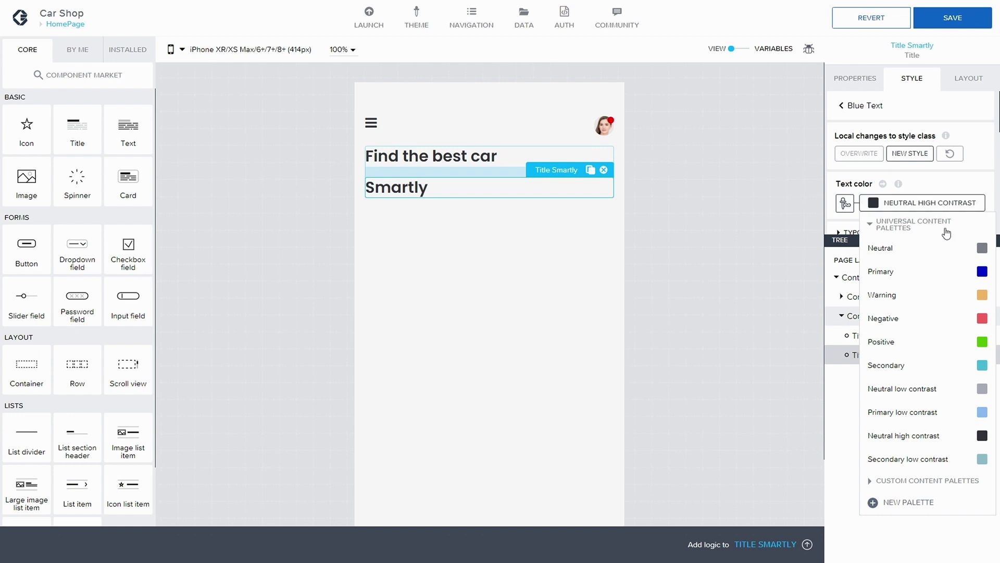
pyautogui.click(869, 480)
pyautogui.click(915, 523)
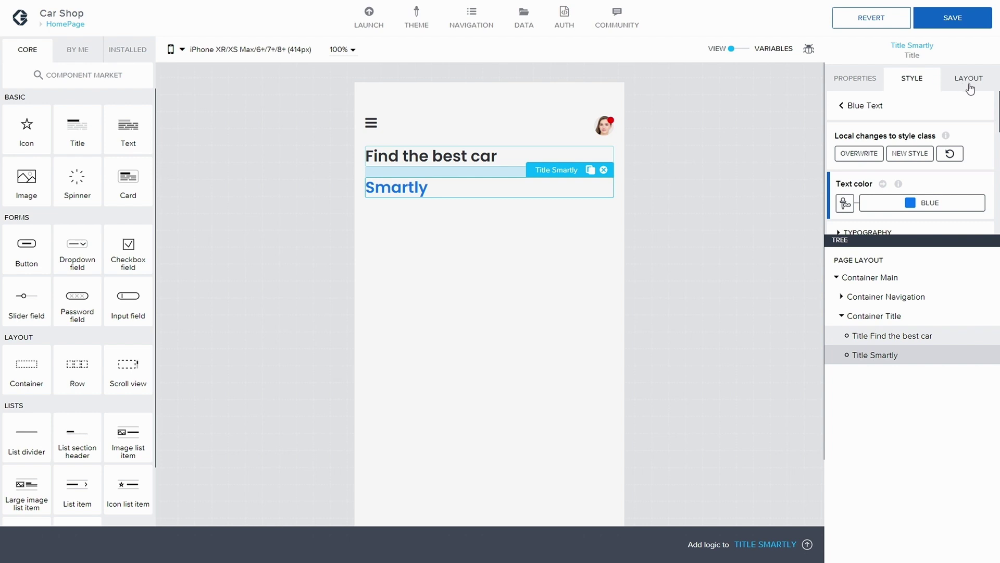
pyautogui.scroll(-1, 930, 125)
pyautogui.scroll(1, 930, 125)
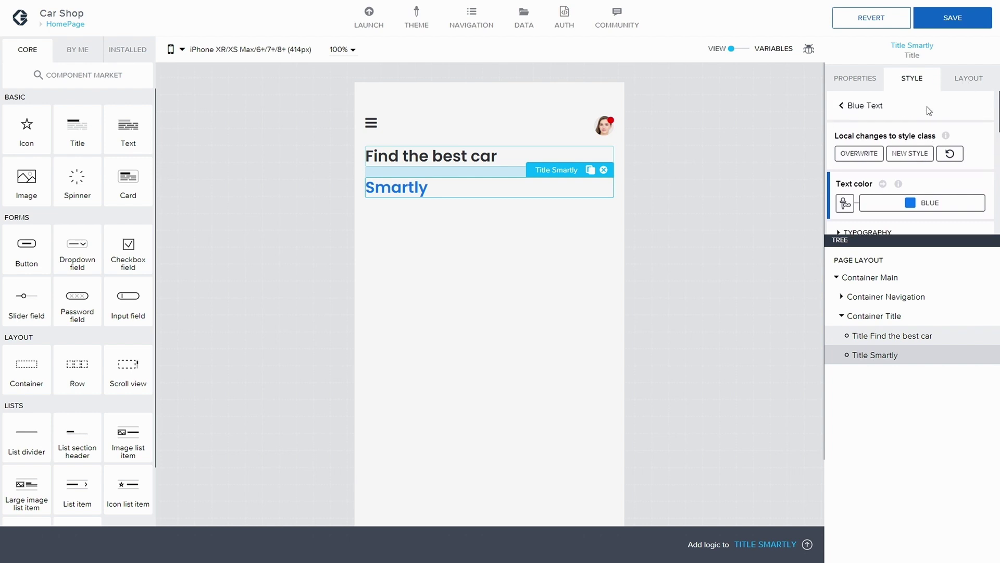
pyautogui.click(858, 106)
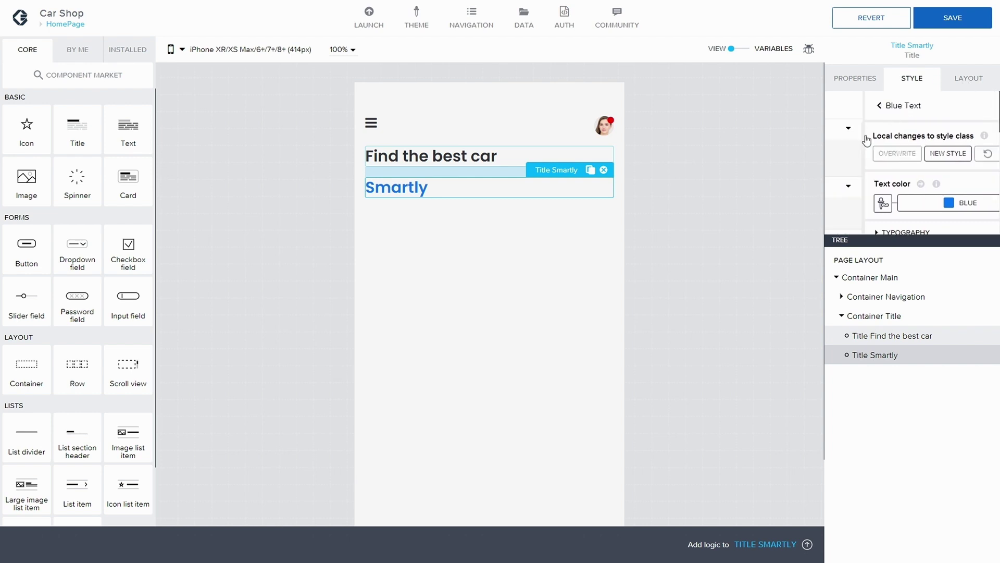
# - Create a new style class named "Black Standard Title" based on Blue Text
pyautogui.scroll(-2, 894, 156)
pyautogui.scroll(-5, 938, 166)
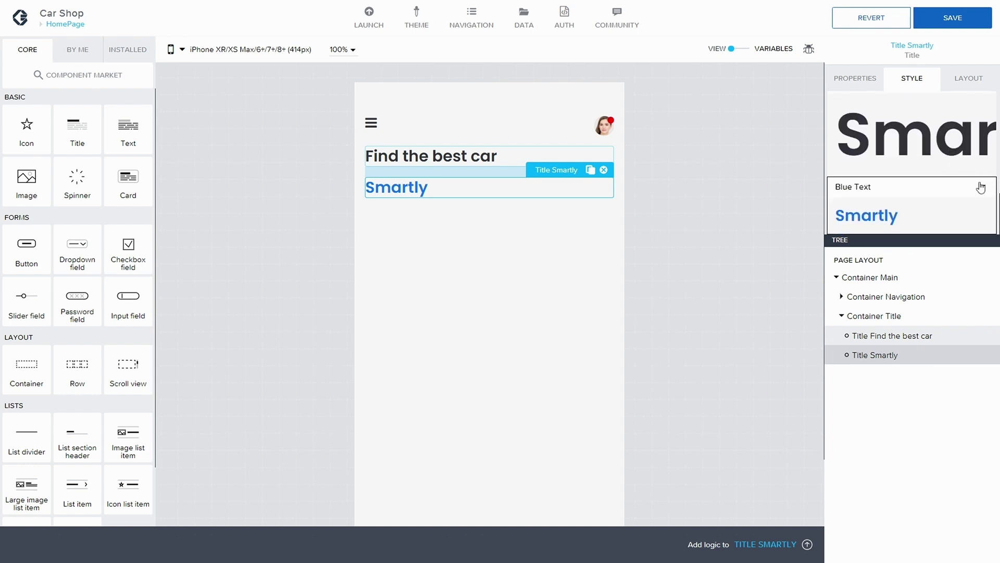
pyautogui.click(983, 186)
pyautogui.click(914, 231)
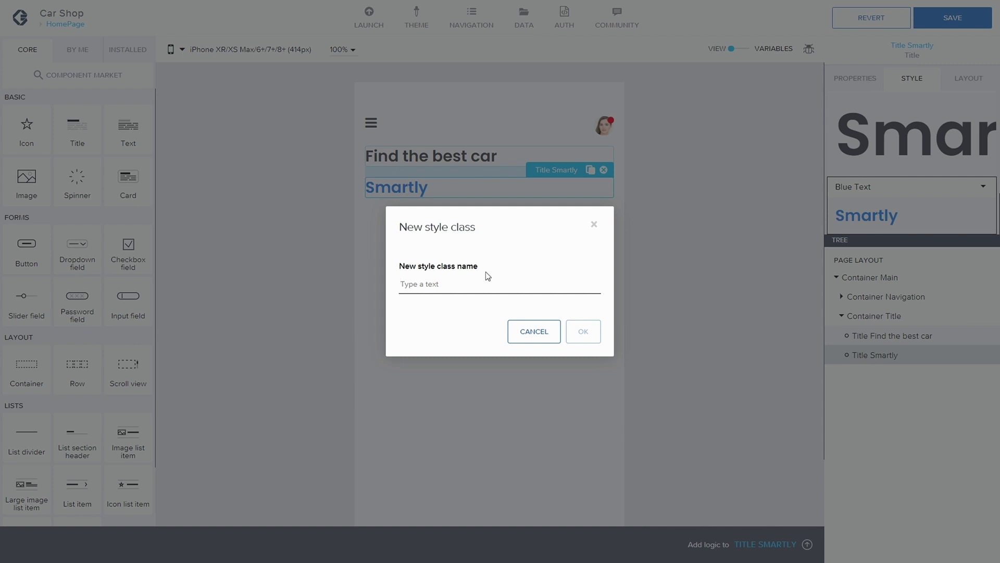
pyautogui.write('Black Standard Title')
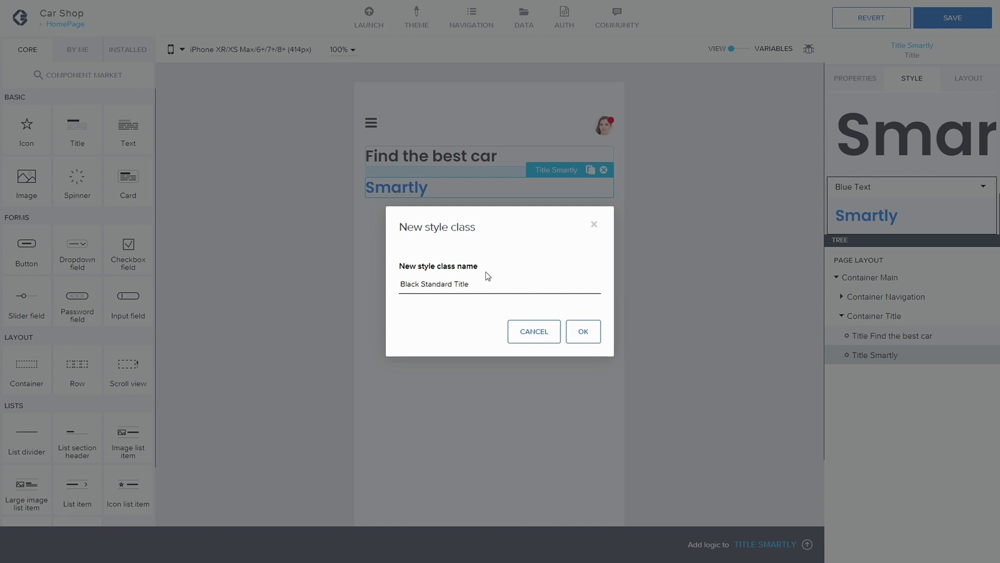
pyautogui.click(599, 338)
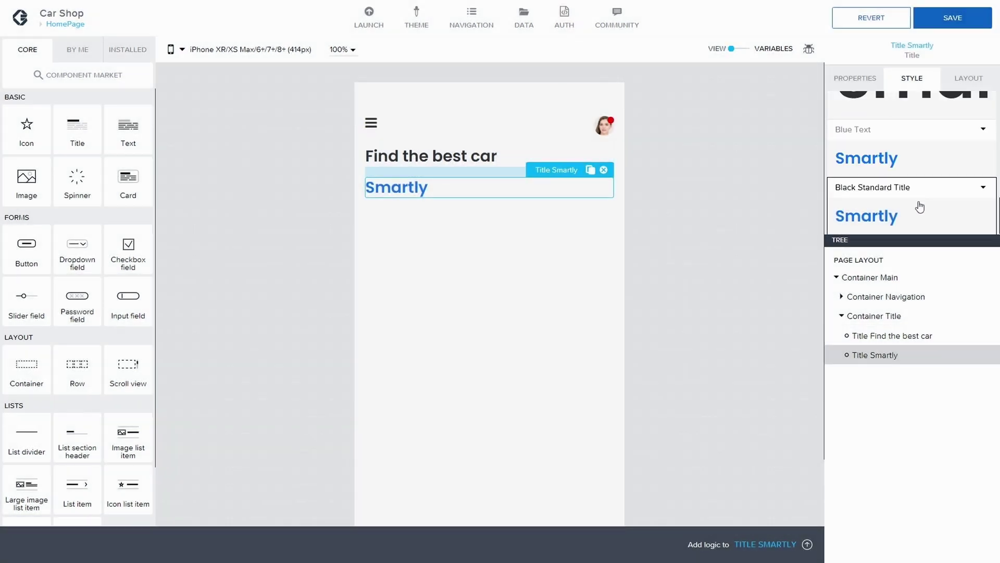
# - Edit the Black Standard Title style and set its text color to Neutral high contrast
pyautogui.click(982, 188)
pyautogui.click(905, 207)
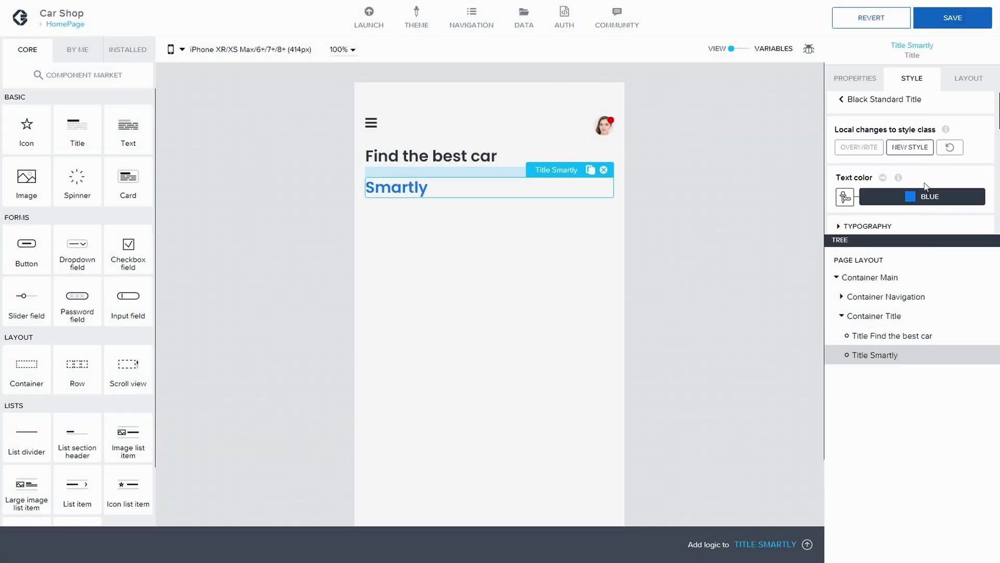
pyautogui.click(909, 203)
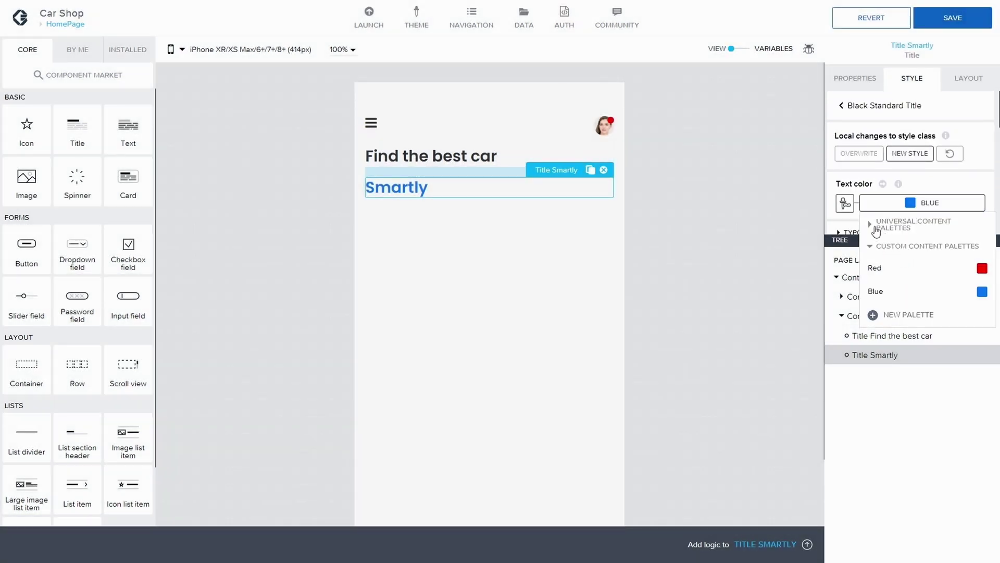
pyautogui.click(871, 225)
pyautogui.click(956, 436)
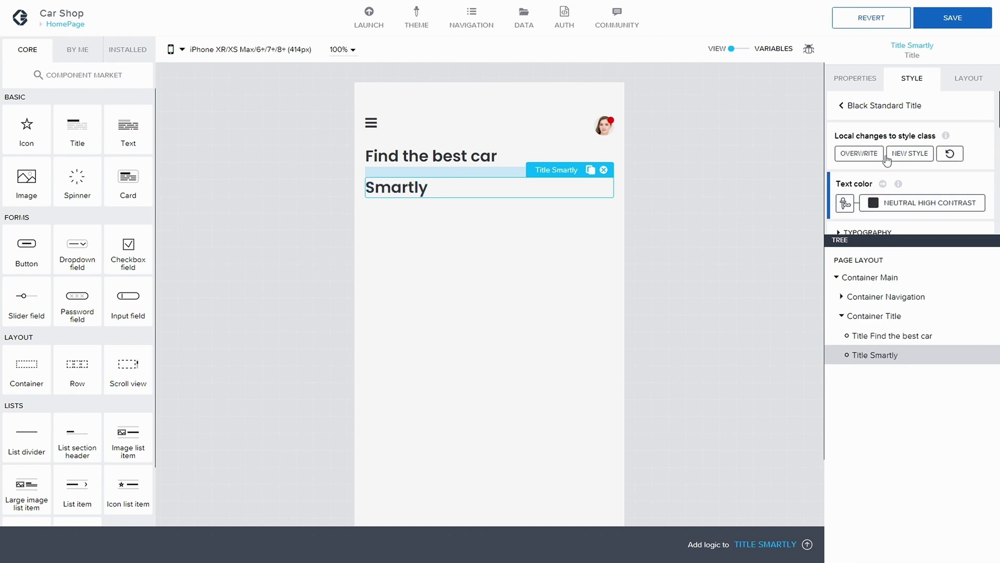
# - Set the font weight to Normal (400) and overwrite the Black Standard Title style class with the local changes
pyautogui.scroll(-2, 865, 198)
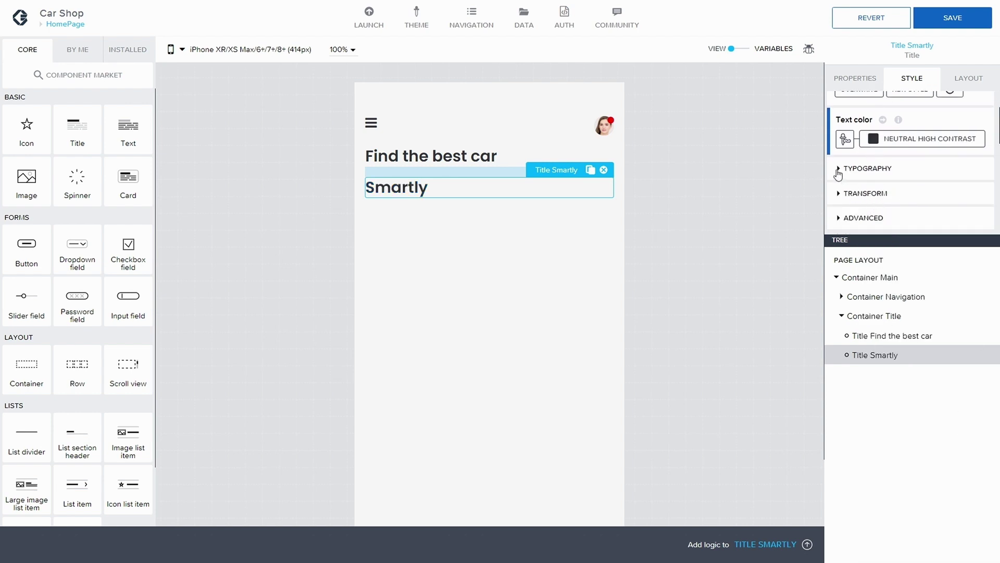
pyautogui.click(837, 171)
pyautogui.scroll(-1, 907, 179)
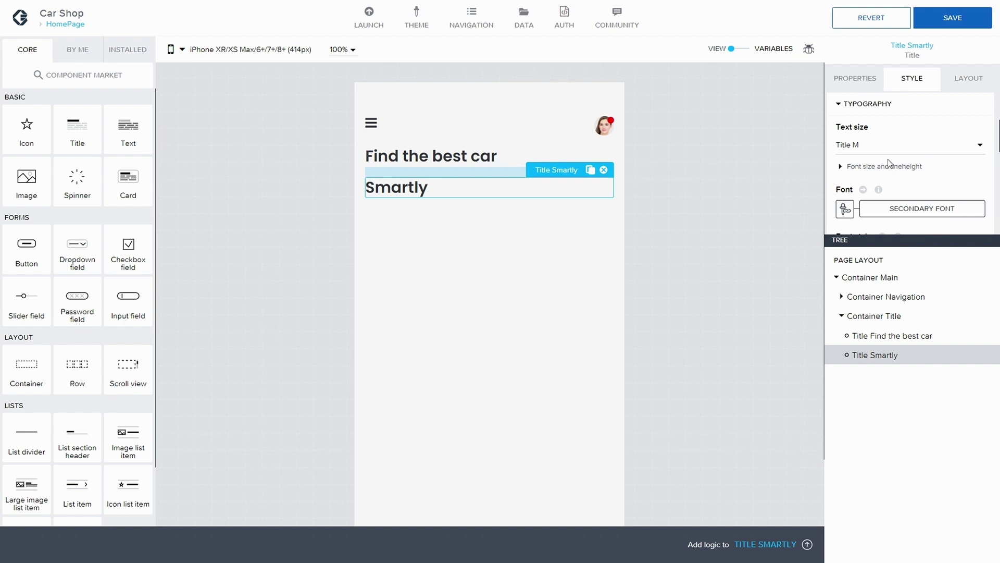
pyautogui.scroll(-3, 889, 163)
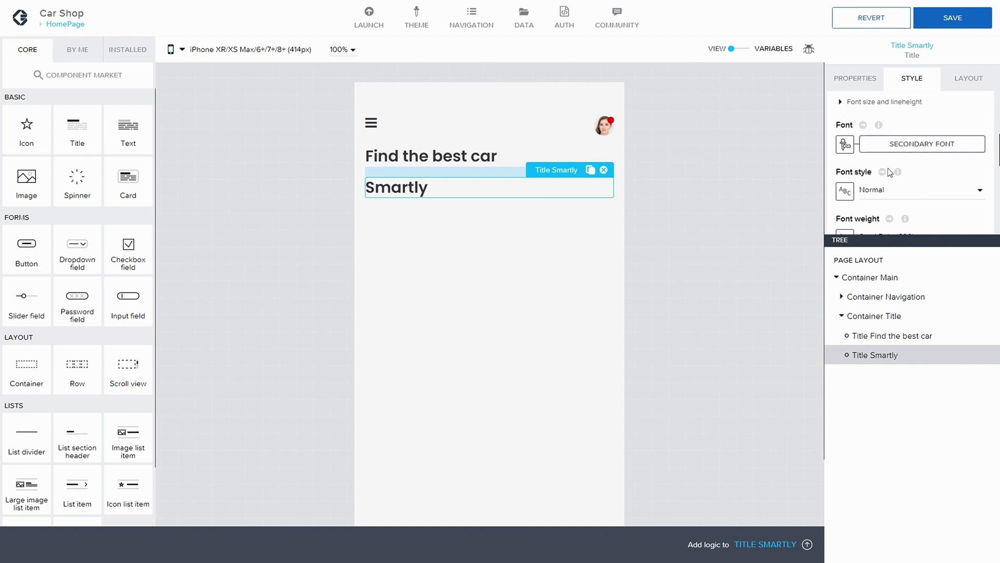
pyautogui.scroll(-2, 907, 182)
pyautogui.click(929, 196)
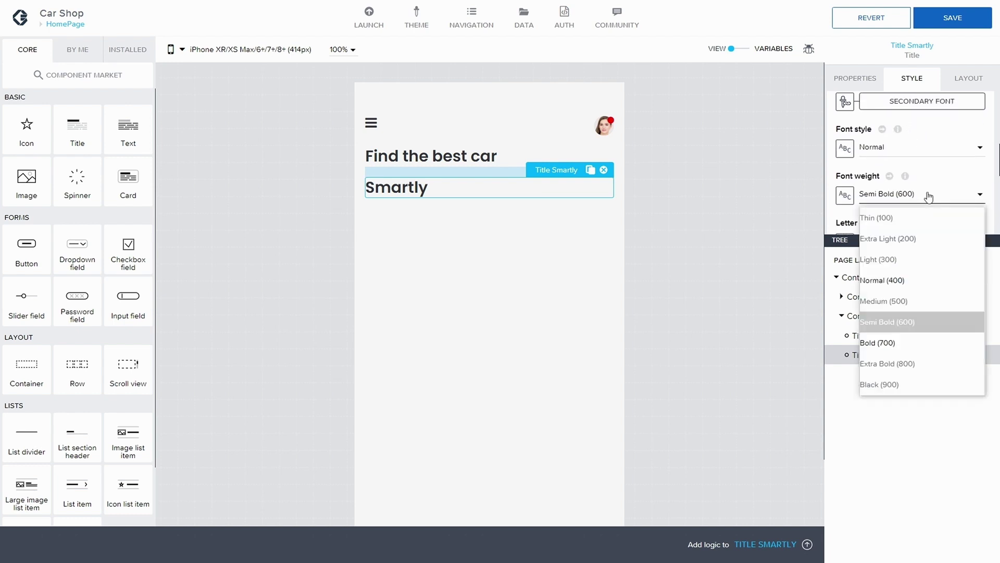
pyautogui.click(890, 282)
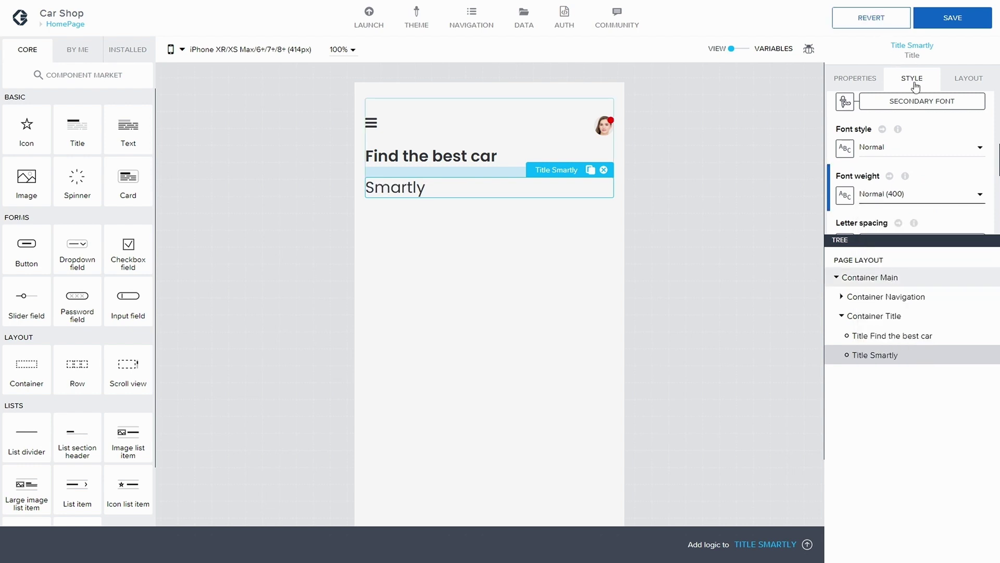
pyautogui.scroll(5, 925, 123)
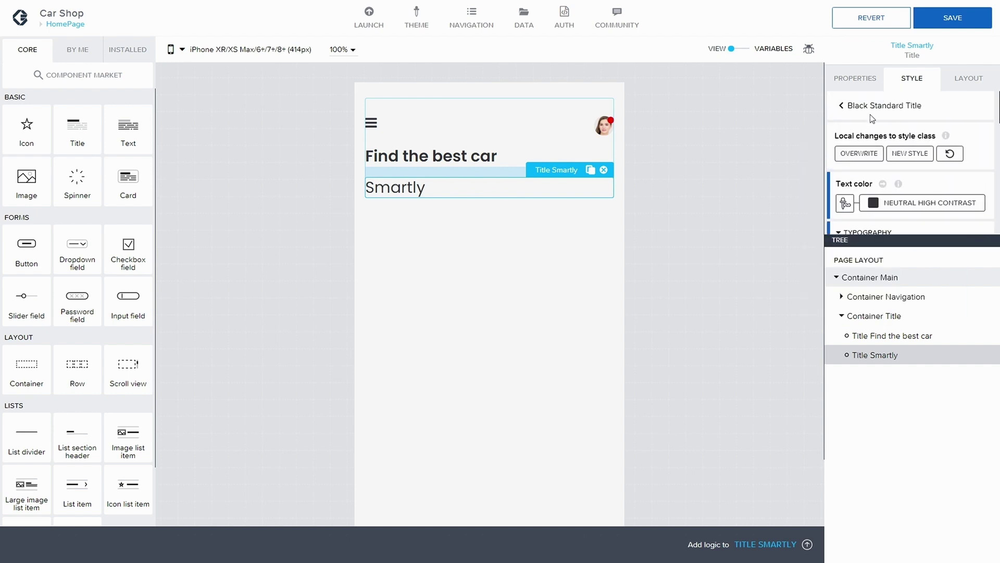
# - Return to the style classes and apply Blue Text to Title Smartly
pyautogui.click(855, 107)
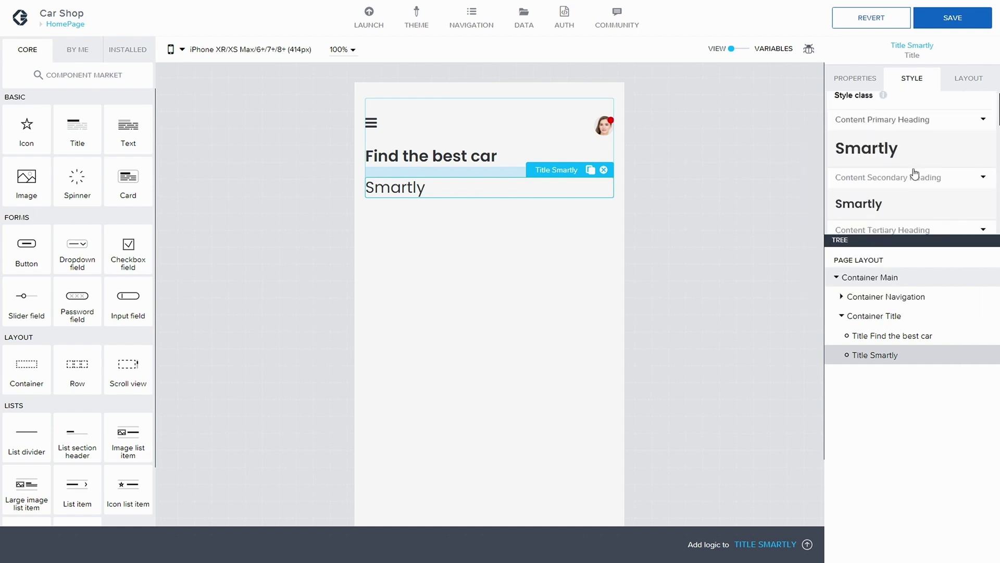
pyautogui.scroll(-15, 915, 174)
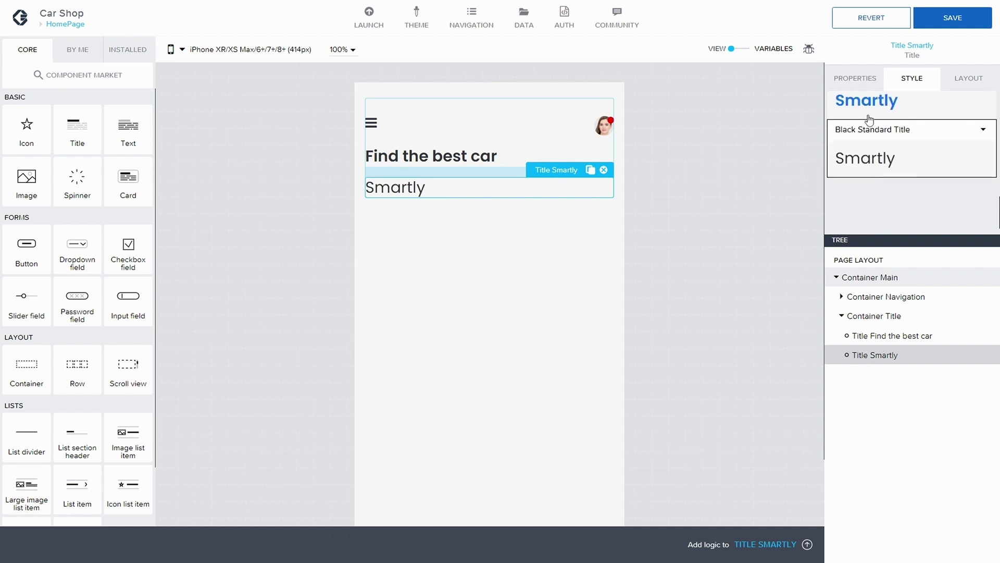
pyautogui.click(869, 119)
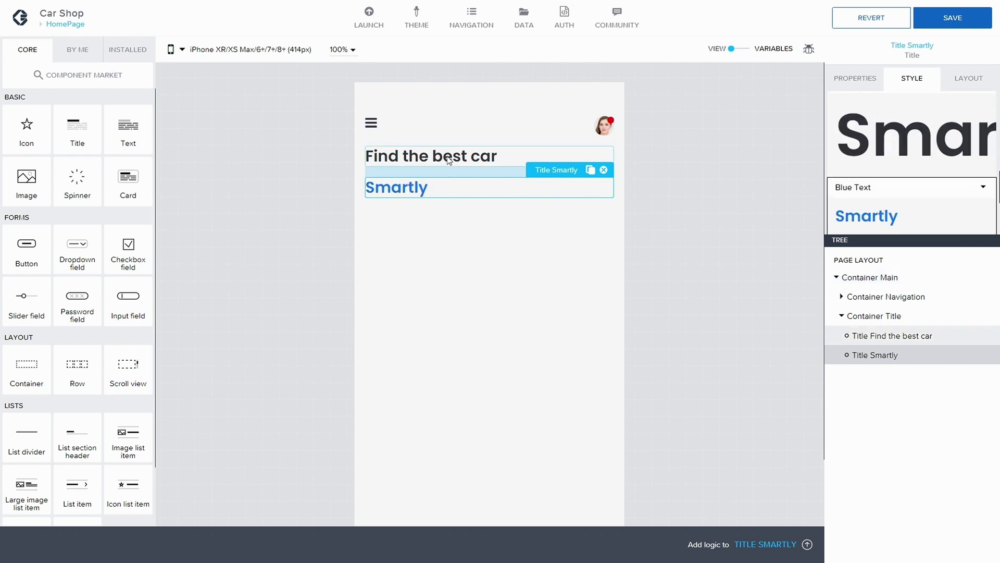
# - Apply the Content Secondary Heading style to Title Find the best car and save the app
pyautogui.click(916, 334)
pyautogui.click(901, 214)
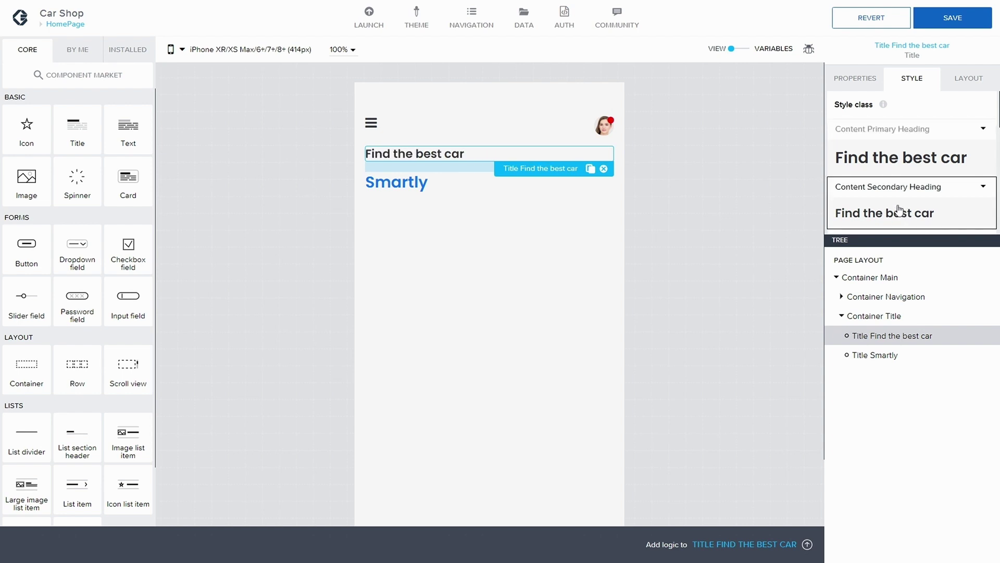
pyautogui.click(945, 20)
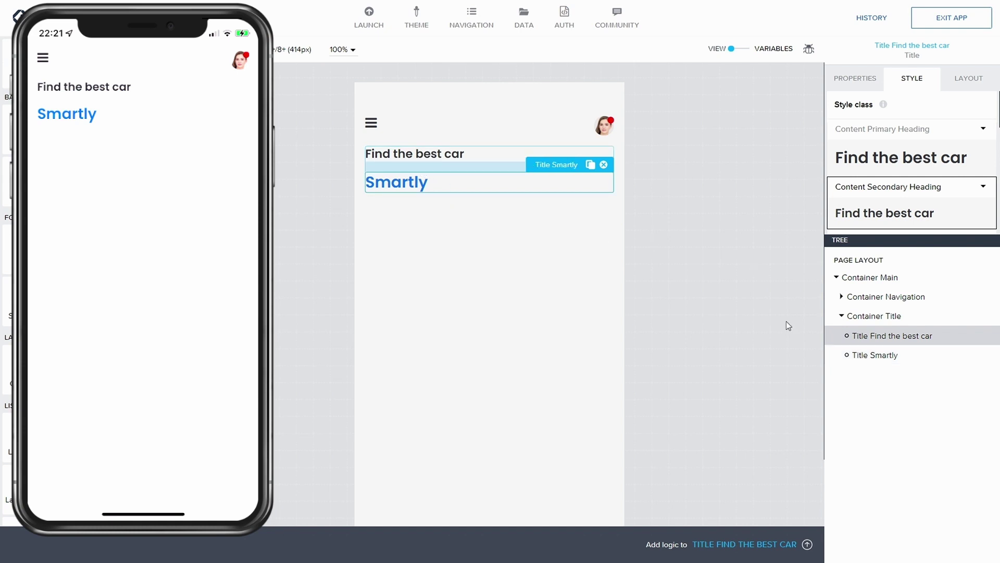
# - Check the top gap setting in the layout of Title Smartly
pyautogui.click(878, 354)
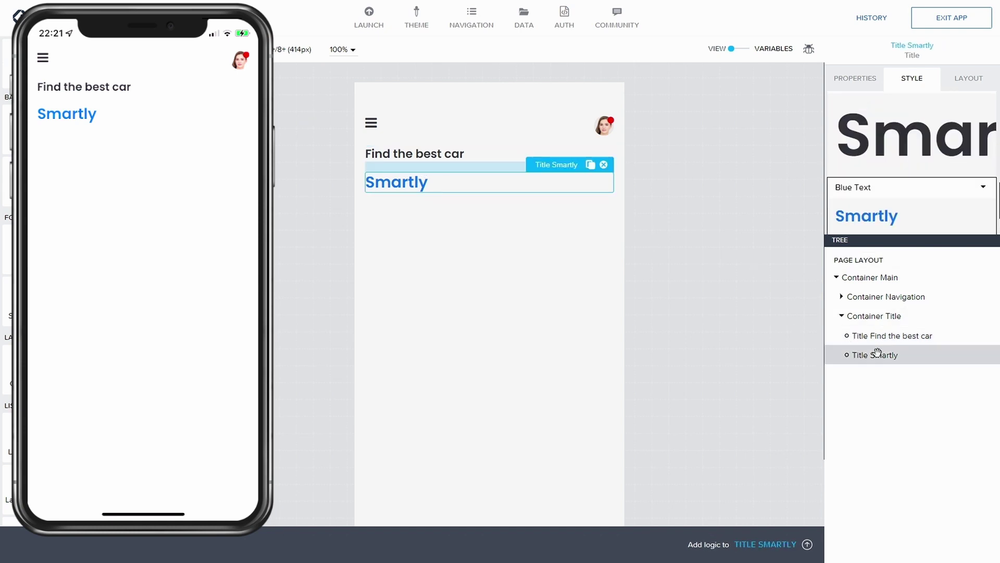
pyautogui.click(963, 80)
pyautogui.moveTo(952, 152)
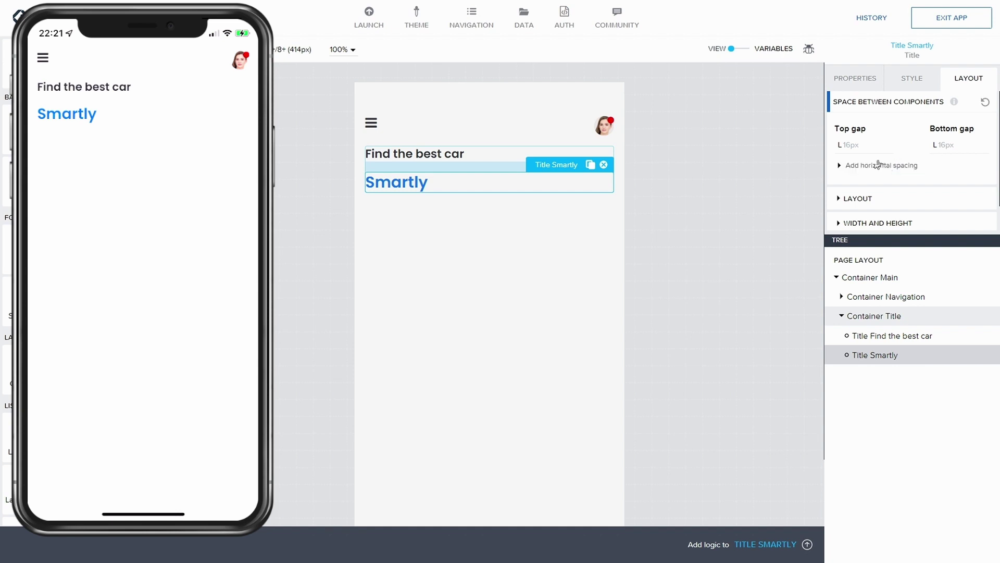
pyautogui.click(854, 146)
# - Set the bottom gap of Title Find the best car to S (8px)
pyautogui.click(887, 336)
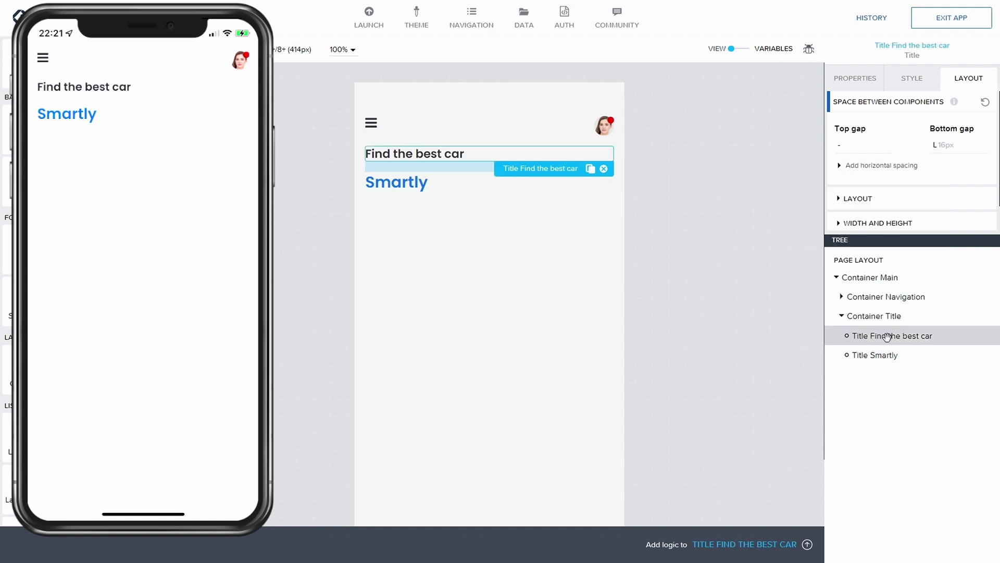
pyautogui.click(941, 150)
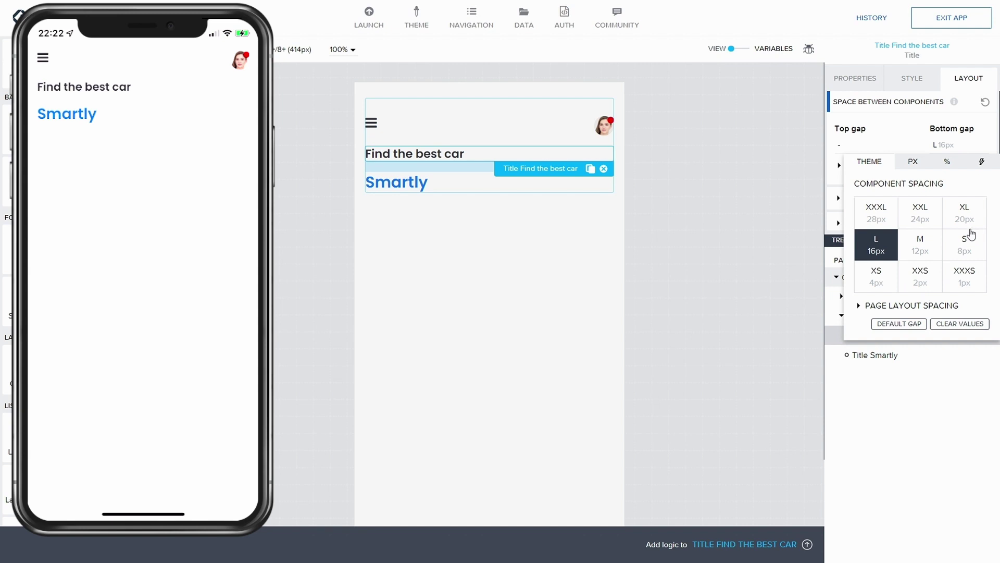
pyautogui.click(964, 251)
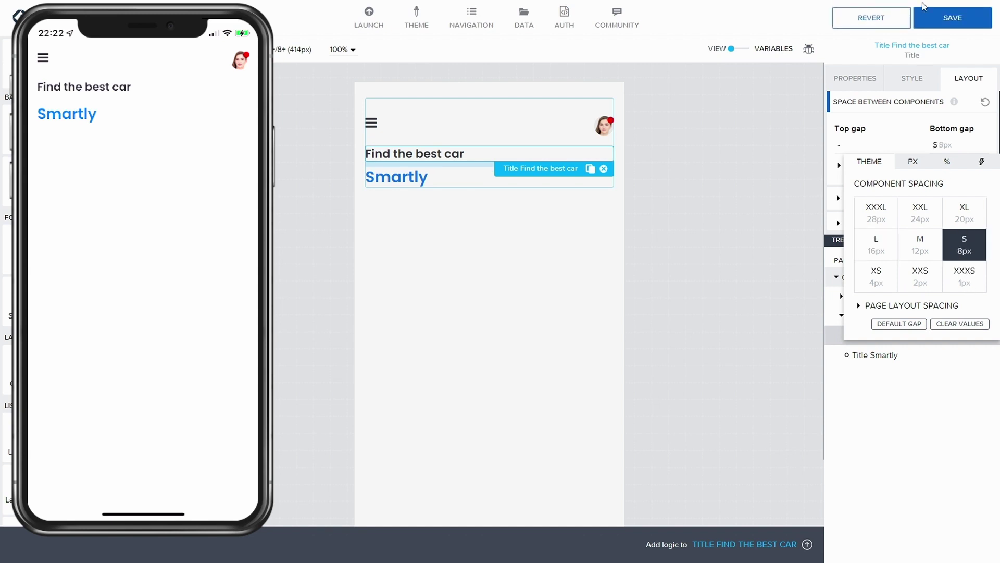
# - Apply the Black Standard Title style to Title Find the best car and save the app
pyautogui.click(959, 41)
pyautogui.click(955, 25)
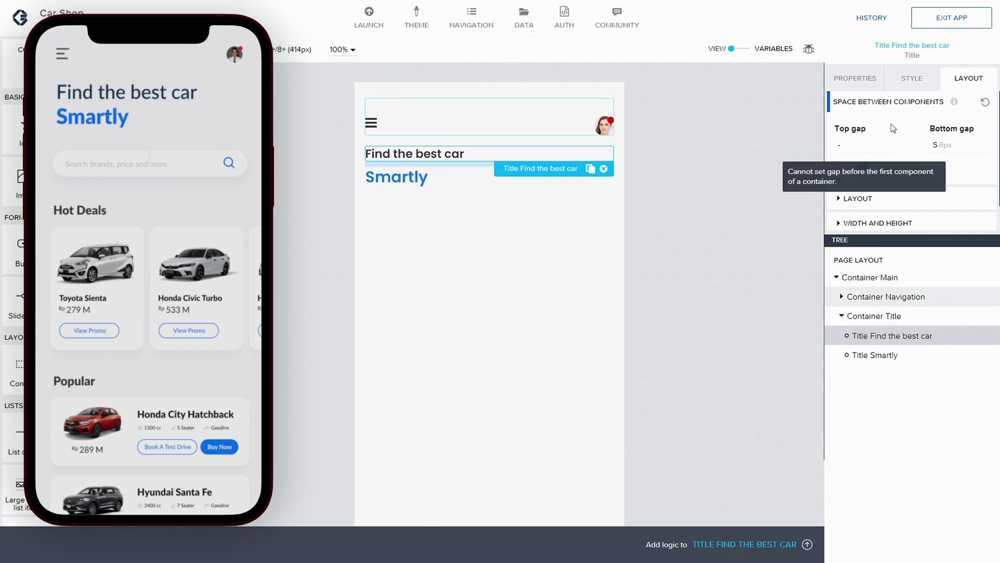
pyautogui.click(911, 80)
pyautogui.scroll(2, 914, 162)
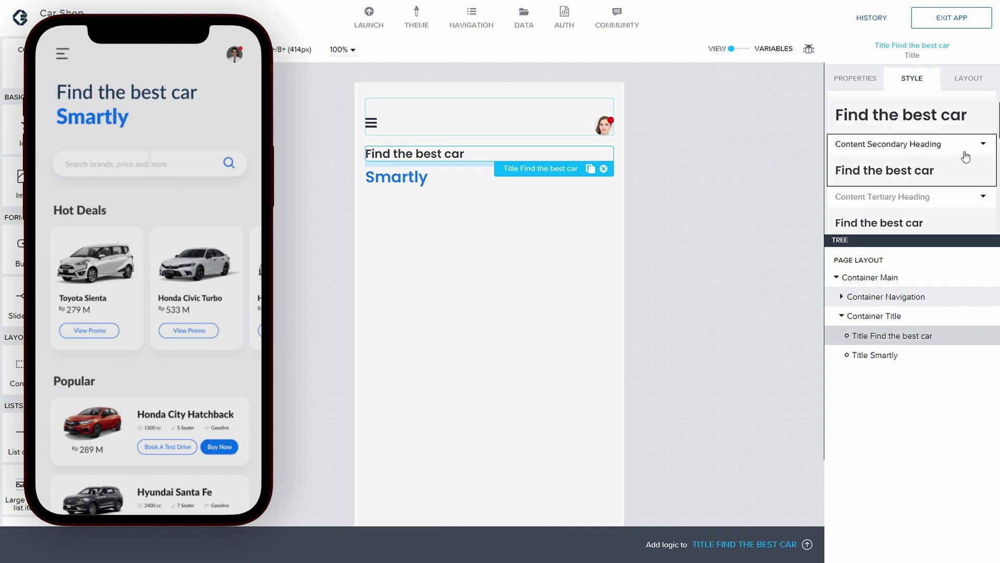
pyautogui.scroll(-5, 962, 161)
pyautogui.scroll(-3, 962, 163)
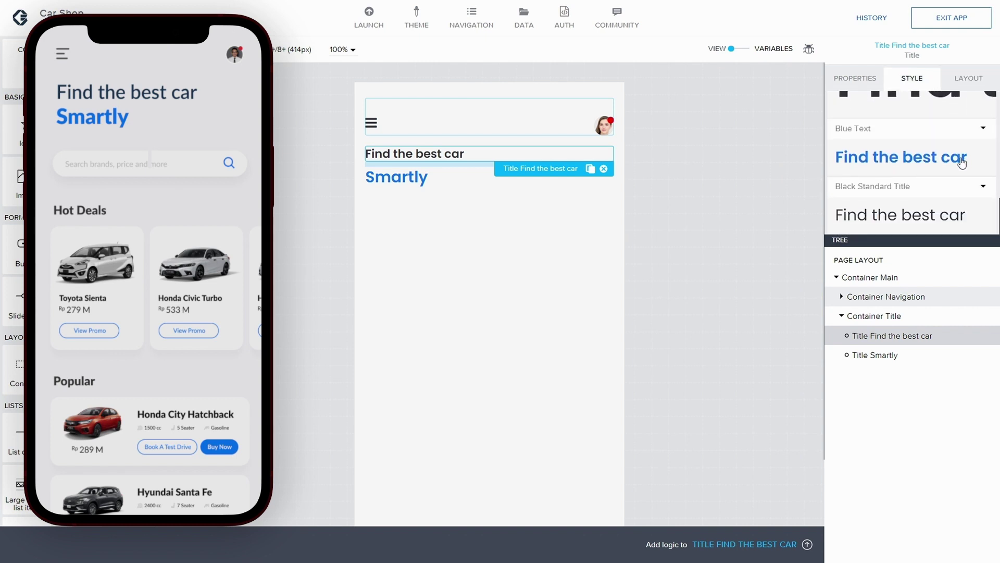
pyautogui.click(942, 215)
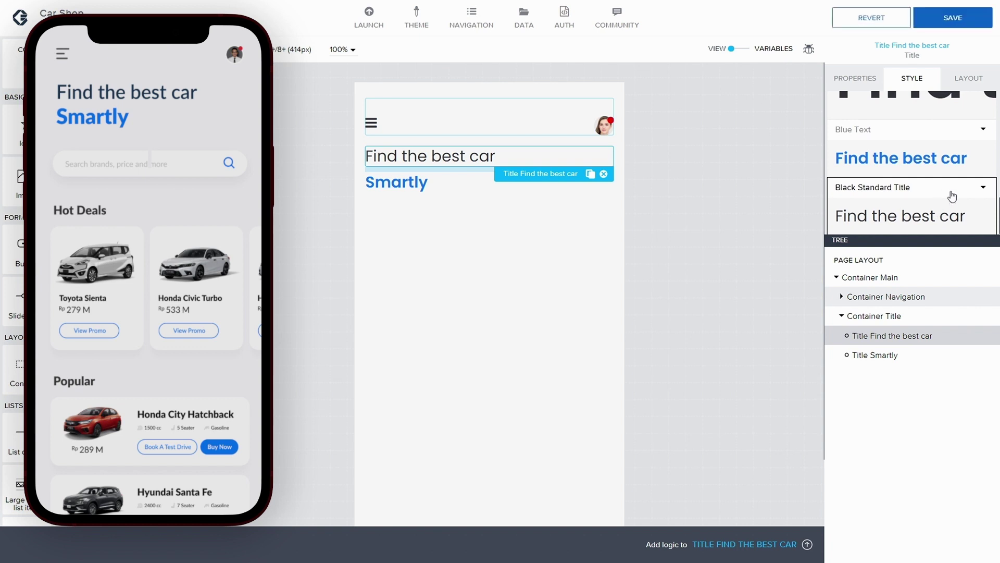
pyautogui.click(964, 21)
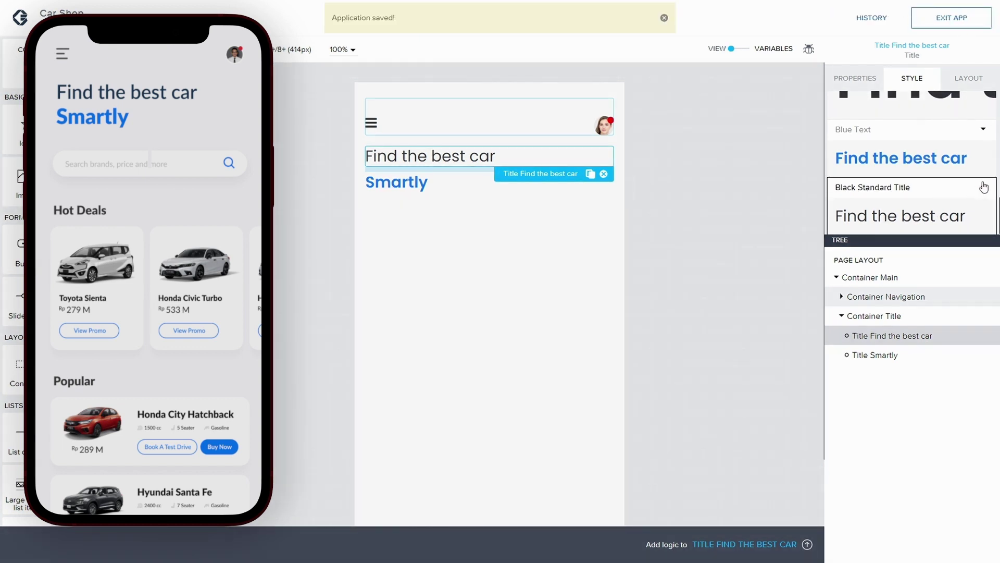
# - Edit the style of Title Find the best car, set its text size to Title L and save the app
pyautogui.click(980, 188)
pyautogui.click(906, 208)
pyautogui.scroll(-3, 918, 178)
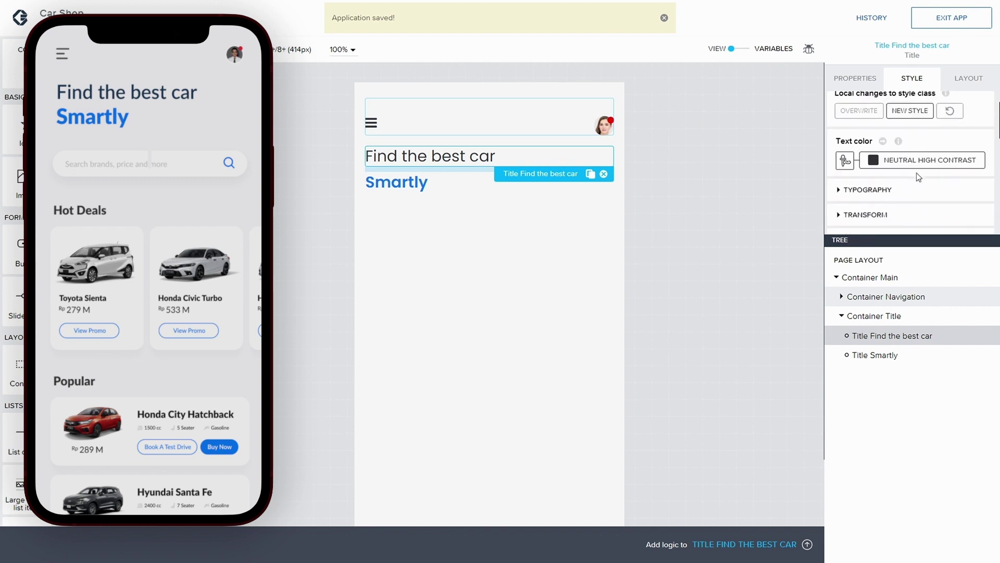
pyautogui.click(840, 122)
pyautogui.scroll(-1, 910, 150)
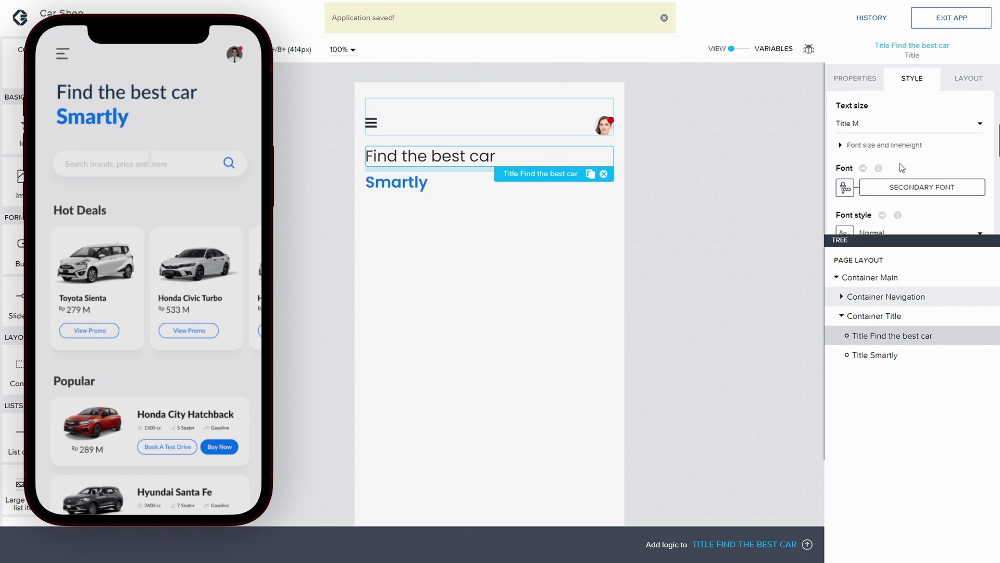
pyautogui.click(903, 125)
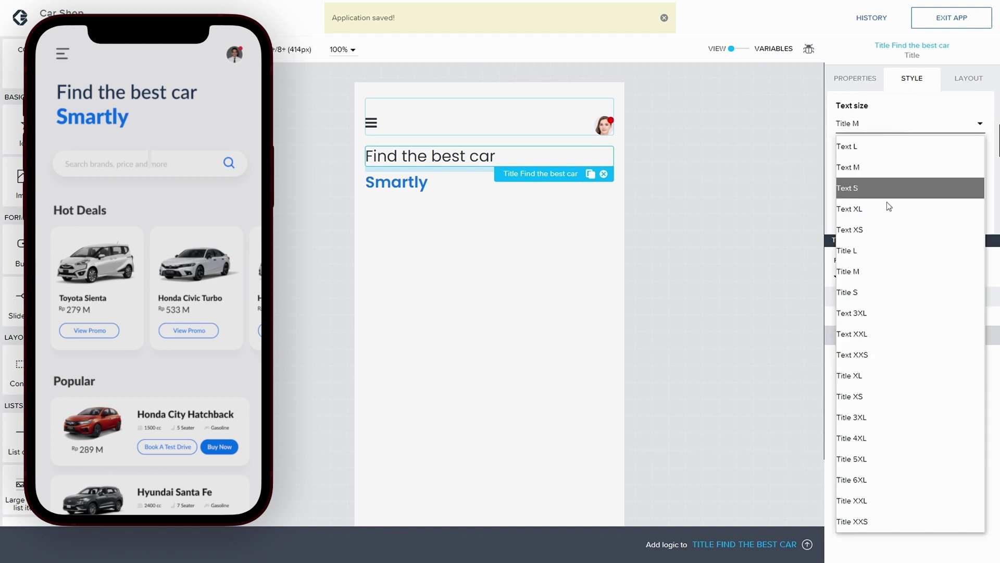
pyautogui.click(875, 250)
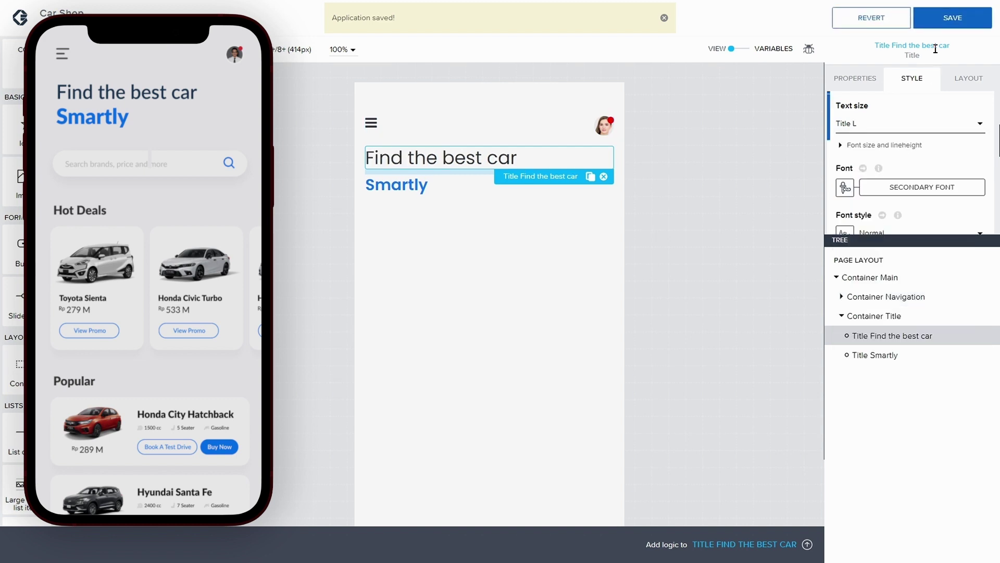
pyautogui.click(962, 19)
pyautogui.click(963, 20)
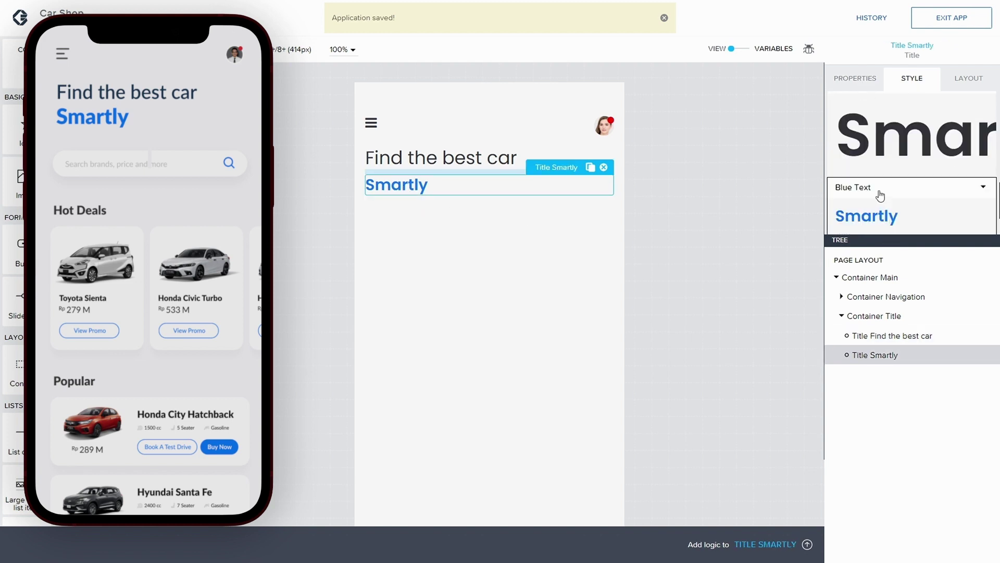
# - Open the Blue Text style of Title Smartly for editing and expand its typography settings
pyautogui.click(983, 187)
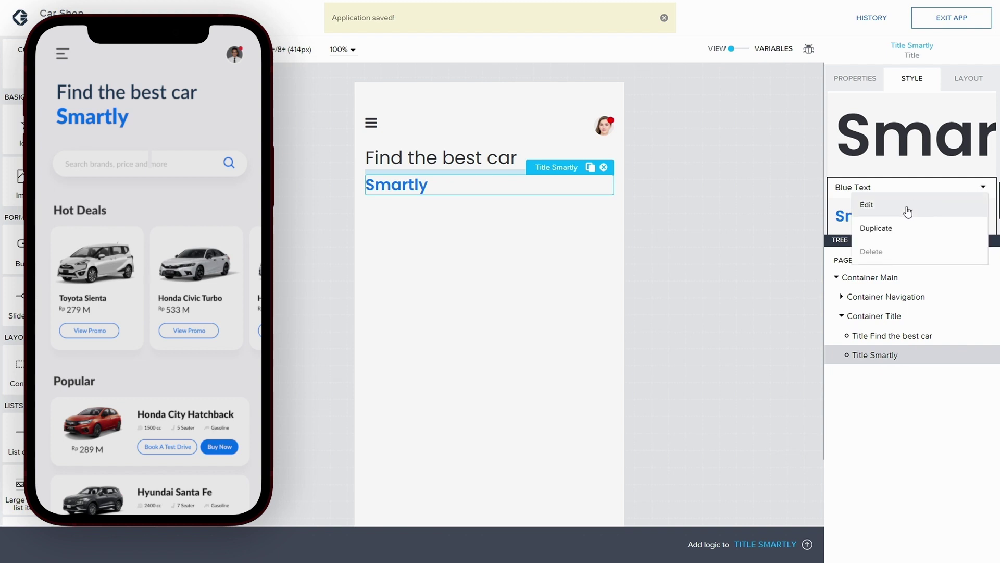
pyautogui.click(910, 204)
pyautogui.scroll(2, 850, 174)
pyautogui.scroll(-4, 840, 185)
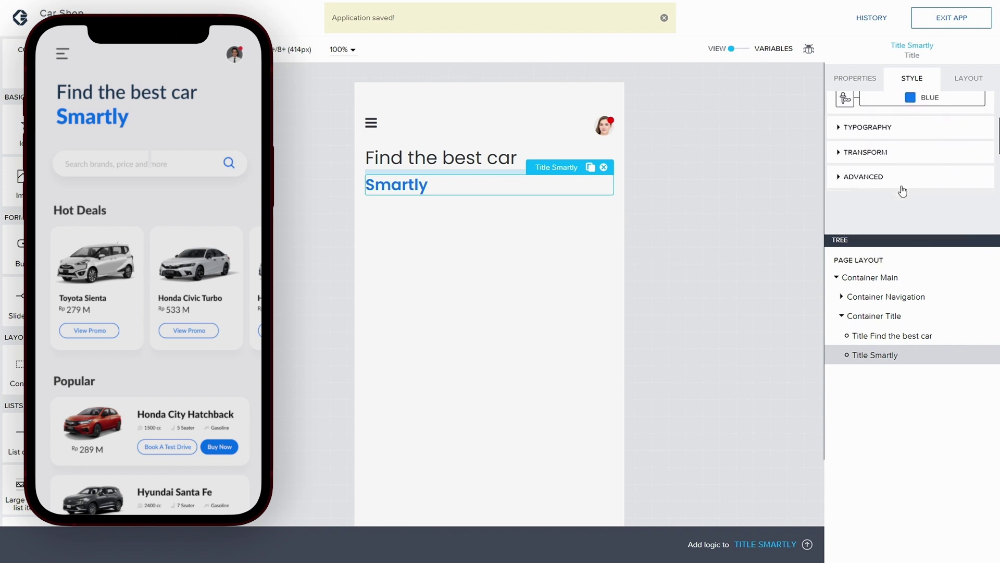
pyautogui.click(838, 136)
pyautogui.scroll(-1, 891, 159)
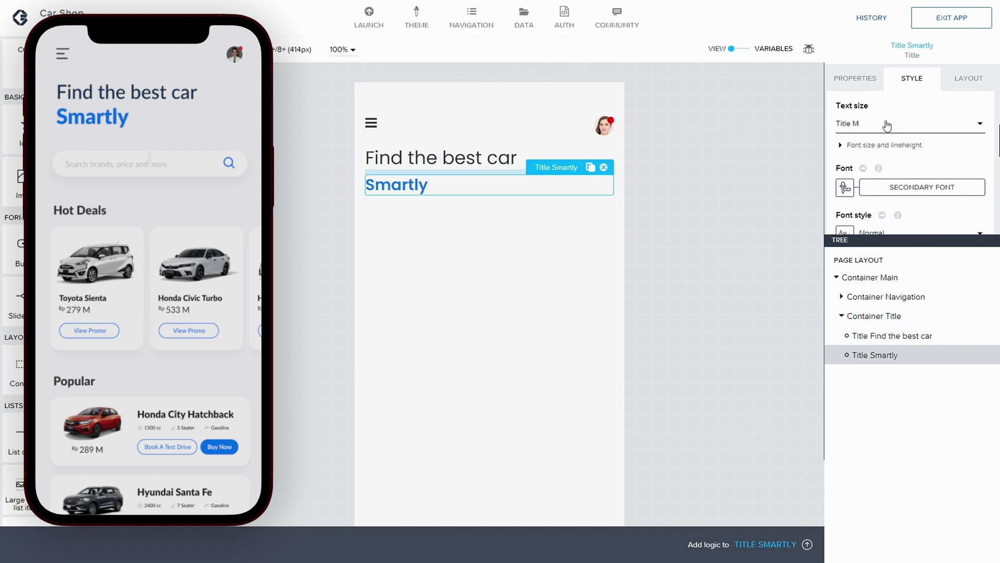
# - Try the text sizes Text XL and Text 3XL on Title Smartly
pyautogui.click(887, 126)
pyautogui.click(932, 207)
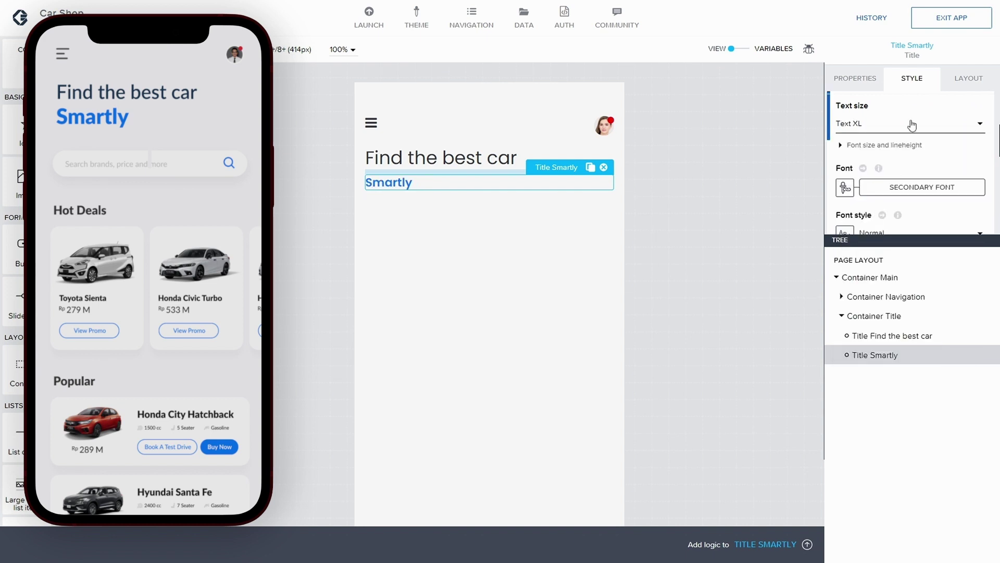
pyautogui.scroll(-1, 922, 198)
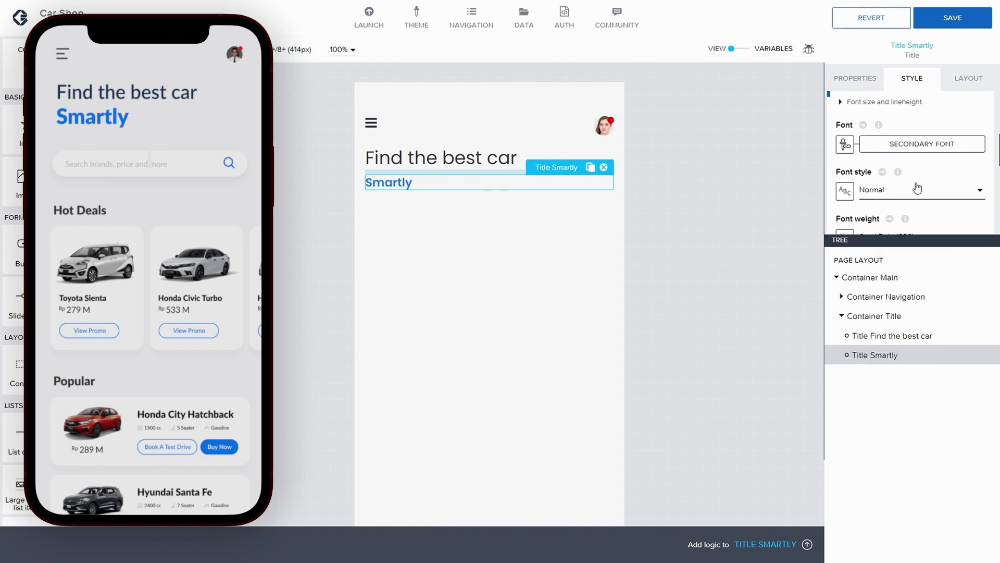
pyautogui.scroll(-1, 915, 193)
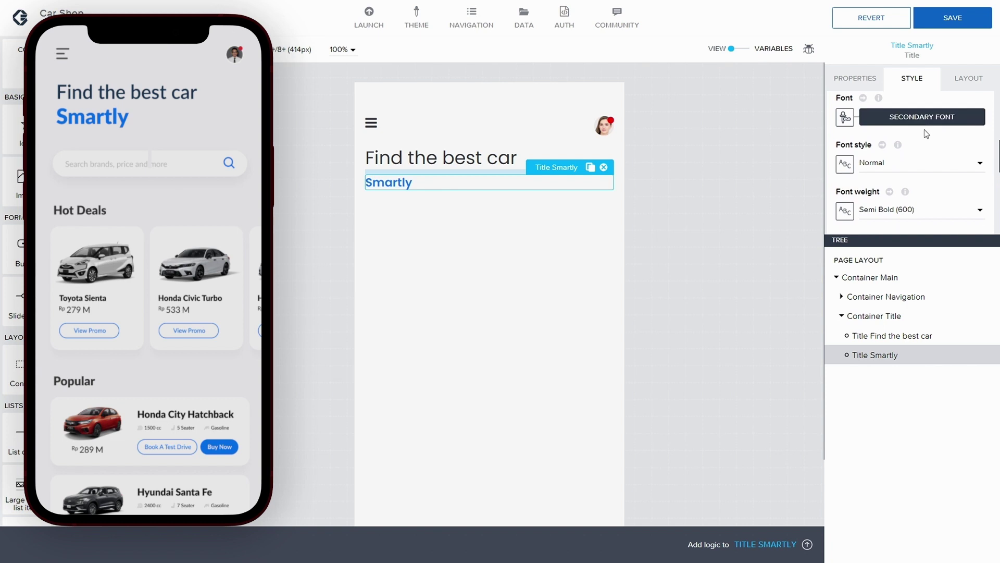
pyautogui.scroll(-2, 925, 129)
pyautogui.scroll(4, 924, 129)
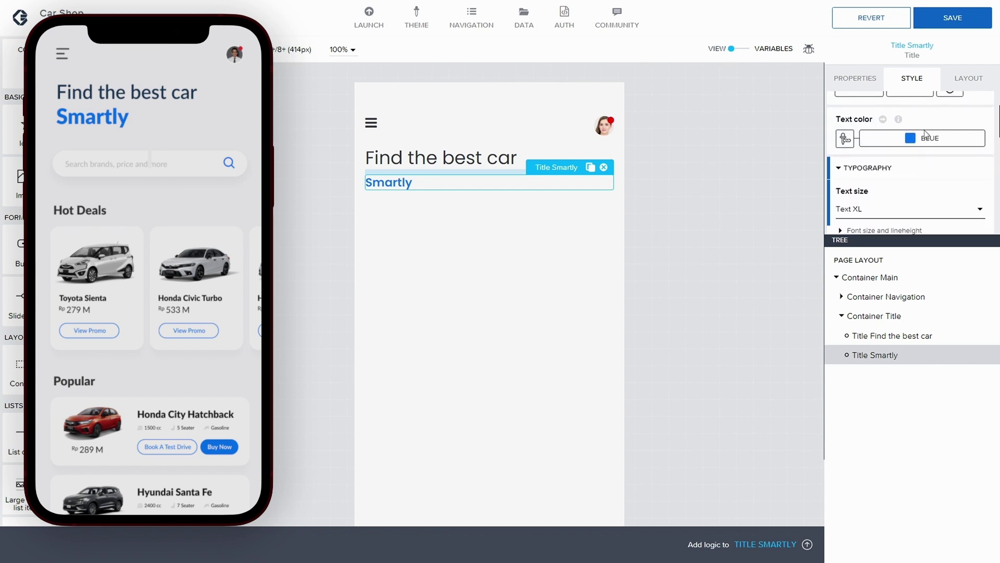
pyautogui.scroll(-1, 924, 137)
pyautogui.click(916, 167)
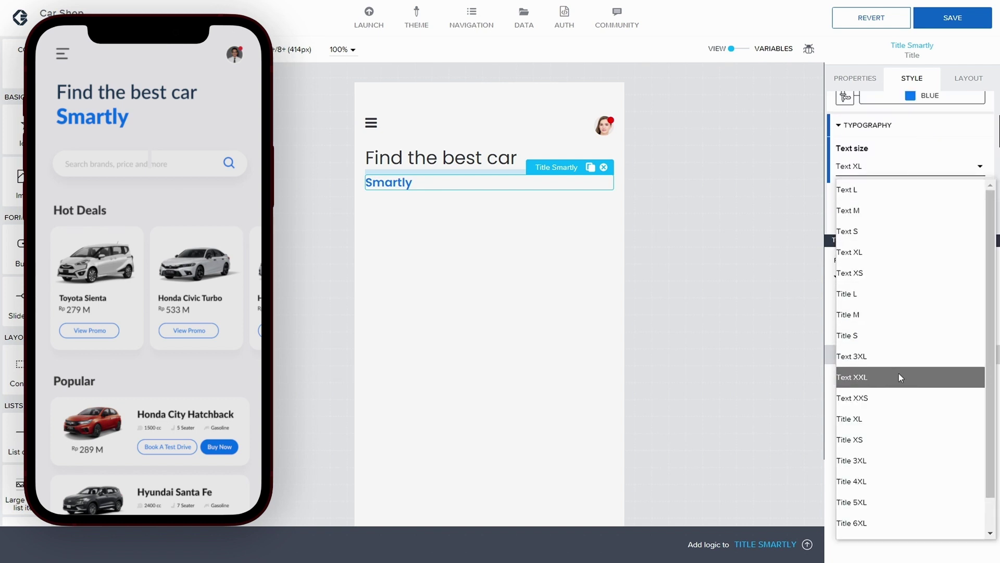
pyautogui.click(898, 356)
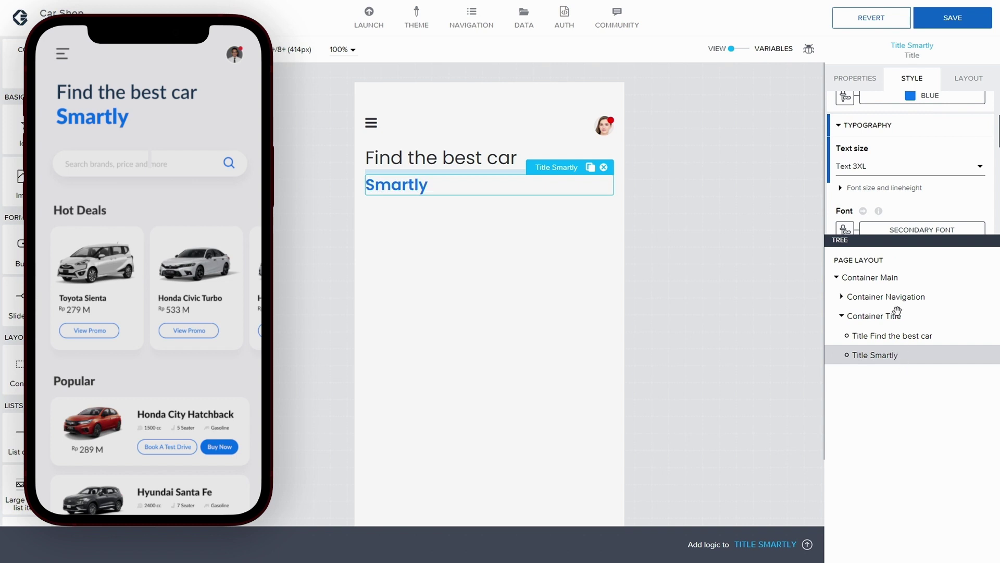
# - Try the larger text sizes Title 4XL and Title 3XL on Title Smartly
pyautogui.scroll(-4, 906, 178)
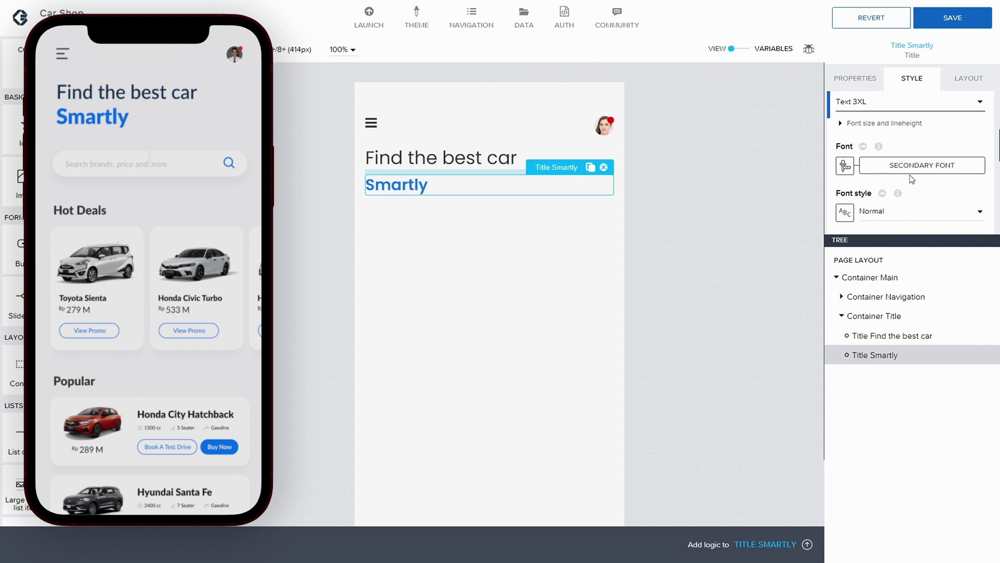
pyautogui.scroll(3, 910, 180)
pyautogui.scroll(-3, 909, 177)
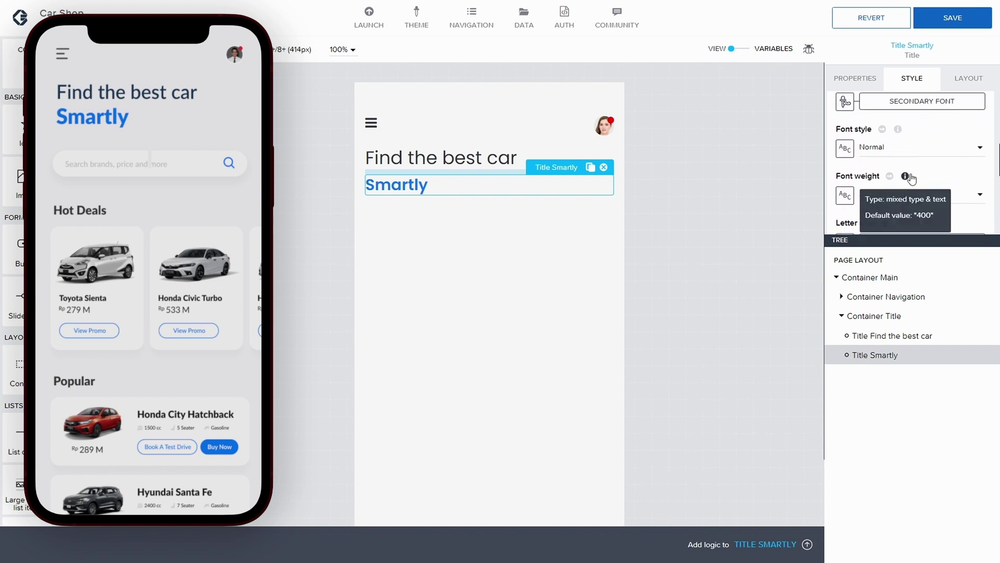
pyautogui.scroll(3, 911, 156)
pyautogui.click(911, 102)
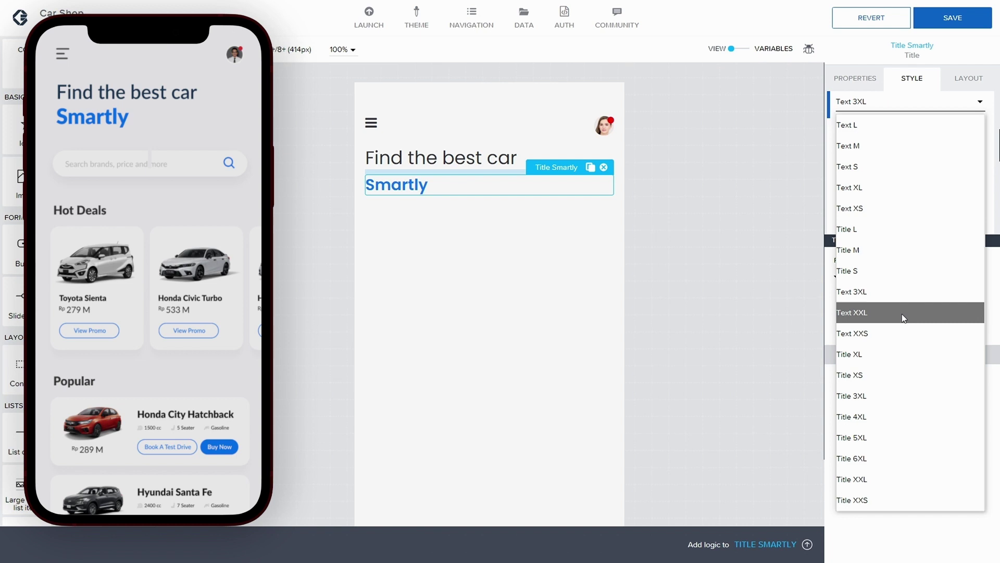
pyautogui.click(893, 420)
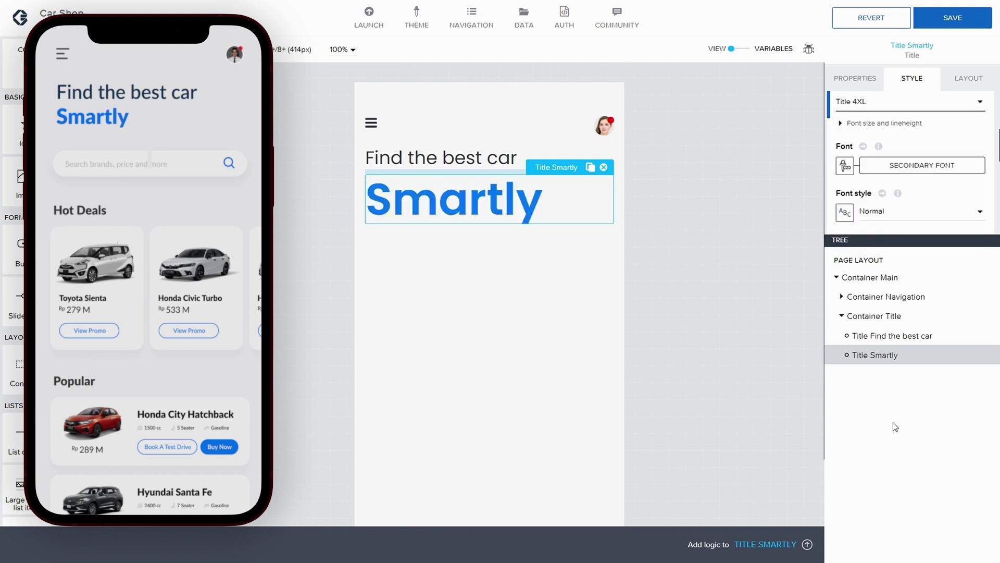
pyautogui.scroll(1, 909, 177)
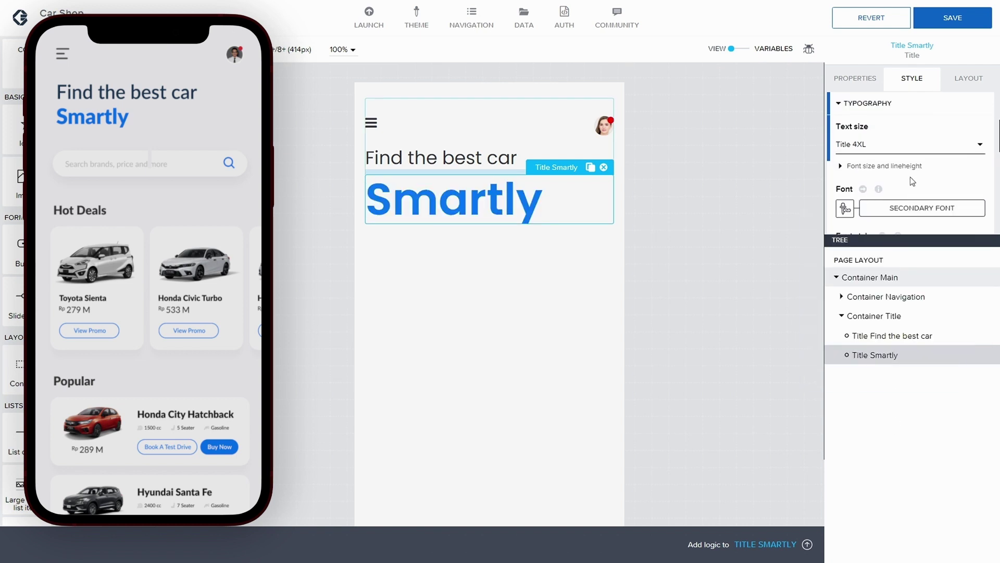
pyautogui.click(888, 150)
pyautogui.click(886, 435)
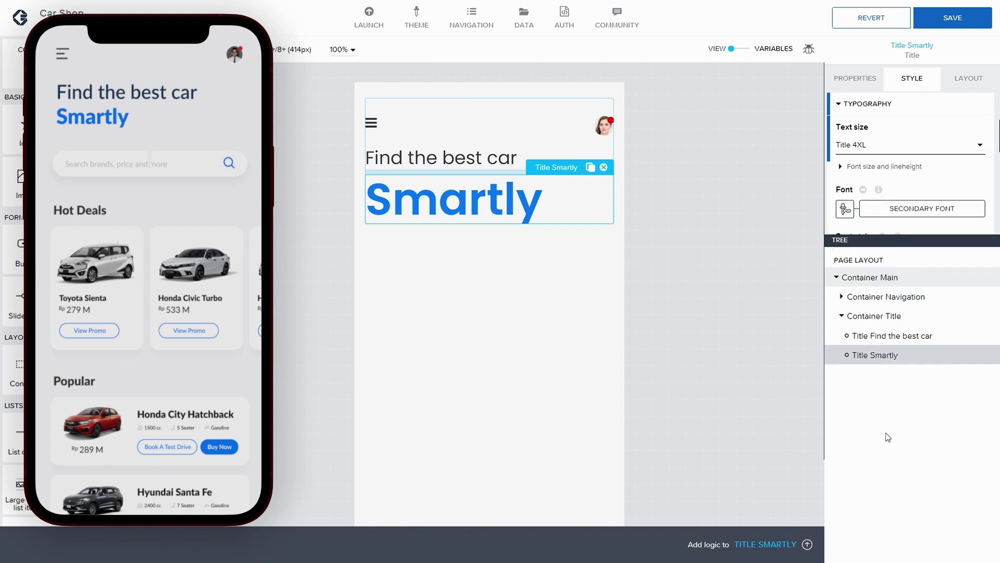
# - Compare the smaller text sizes Text XXL and Text 3XL on Title Smartly
pyautogui.click(884, 149)
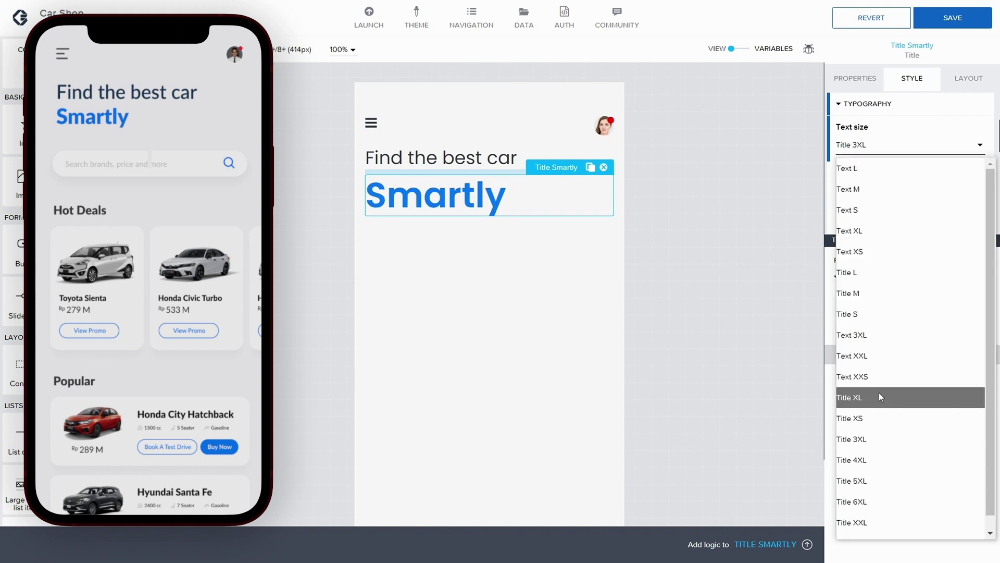
pyautogui.click(872, 355)
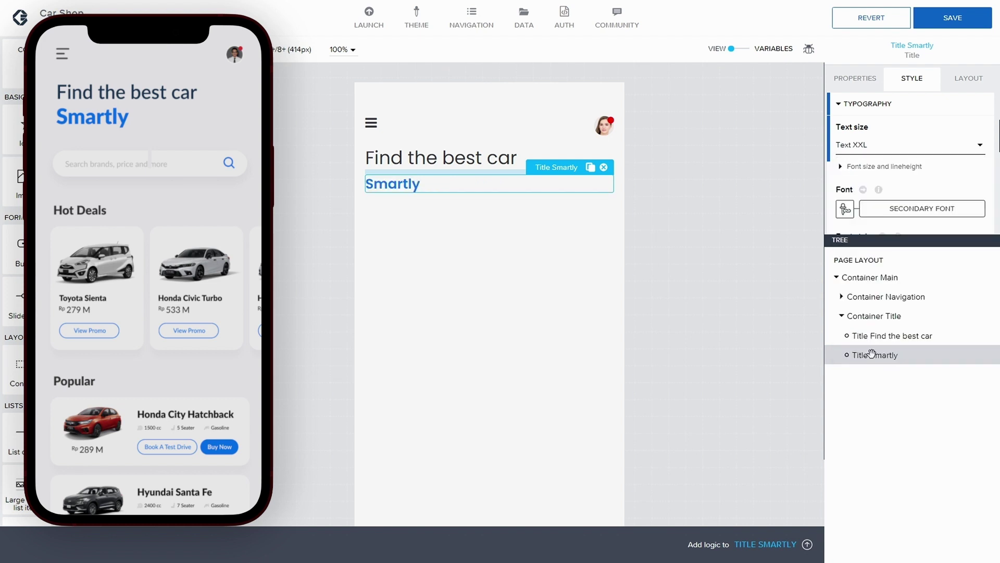
pyautogui.click(890, 149)
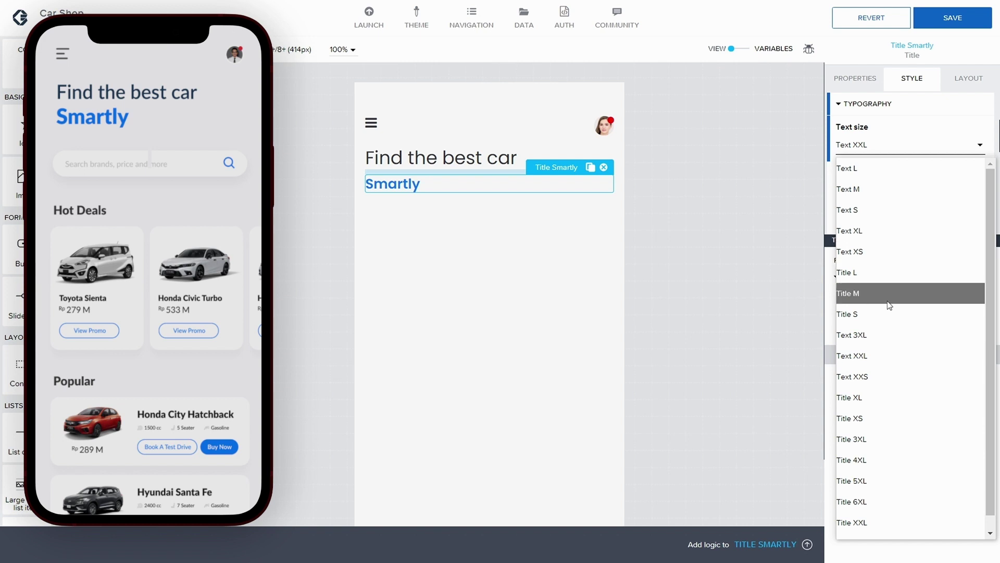
pyautogui.click(886, 334)
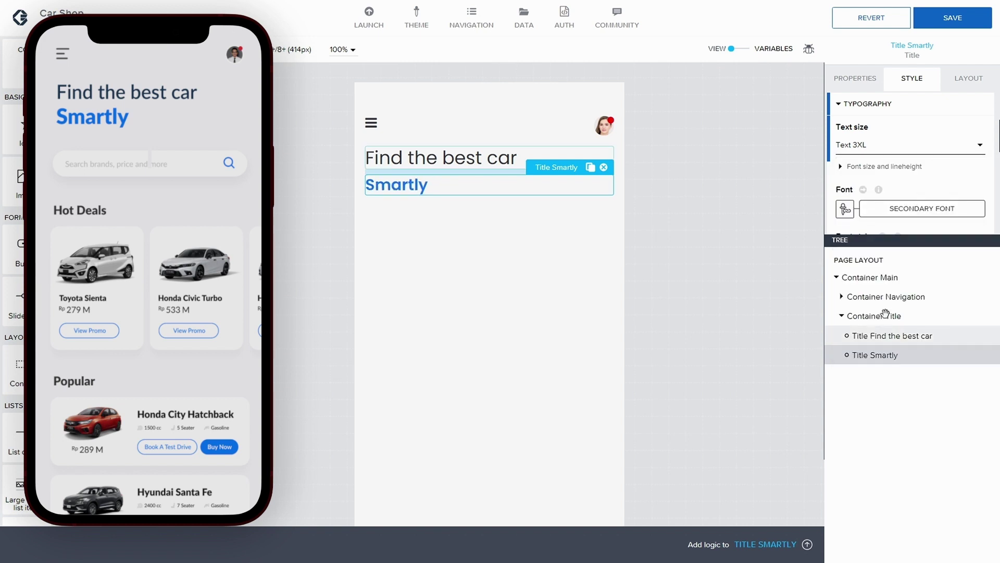
# - Set the text size of Title Smartly to Title 3XL and review its remaining typography settings
pyautogui.click(890, 150)
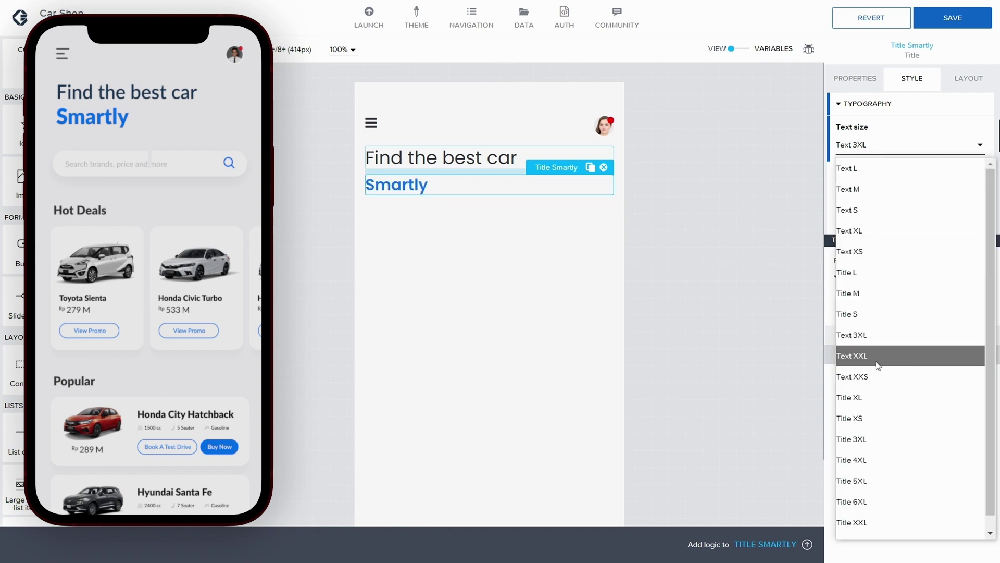
pyautogui.press('Escape')
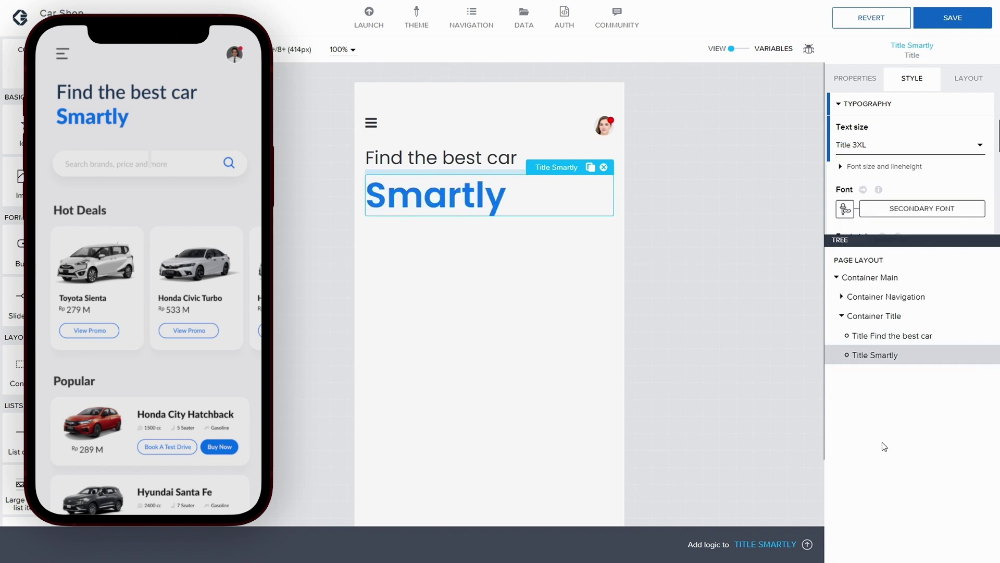
pyautogui.scroll(-2, 901, 156)
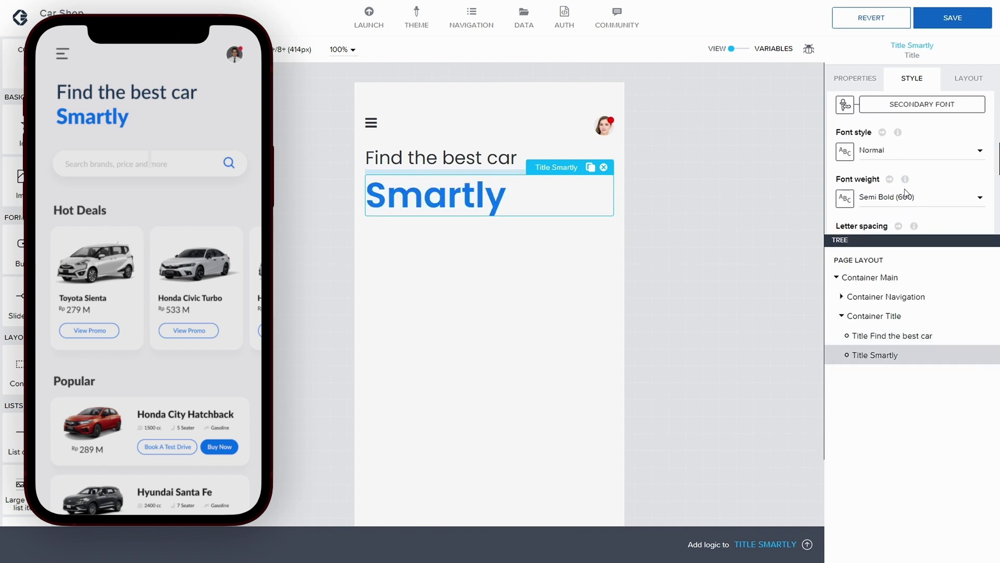
pyautogui.scroll(-1, 905, 192)
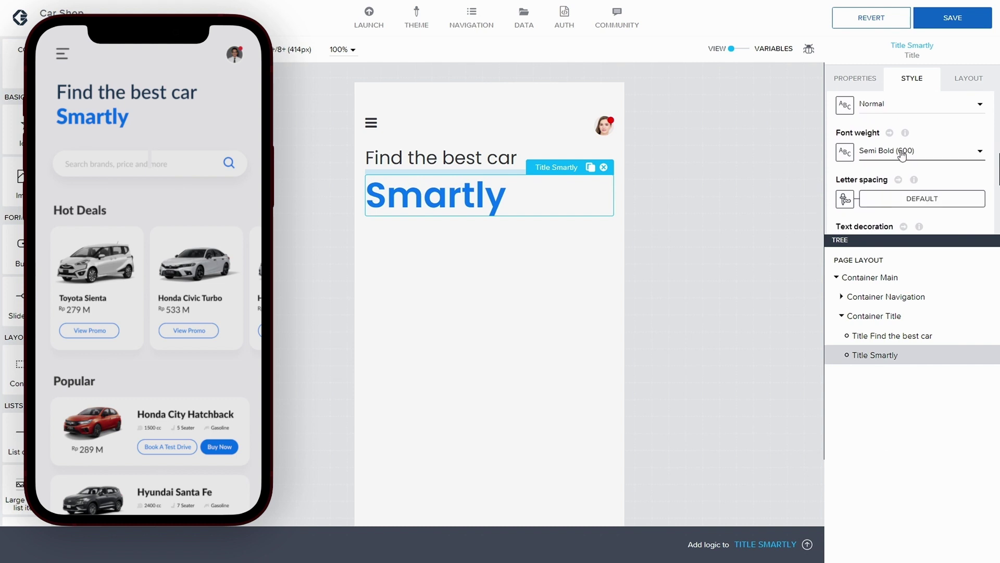
pyautogui.scroll(-3, 917, 172)
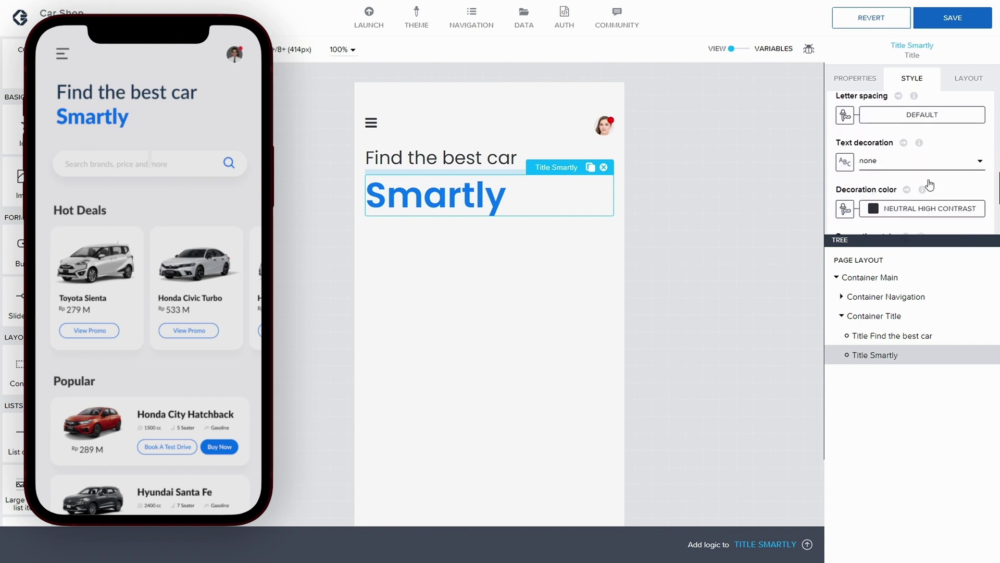
pyautogui.scroll(-2, 930, 187)
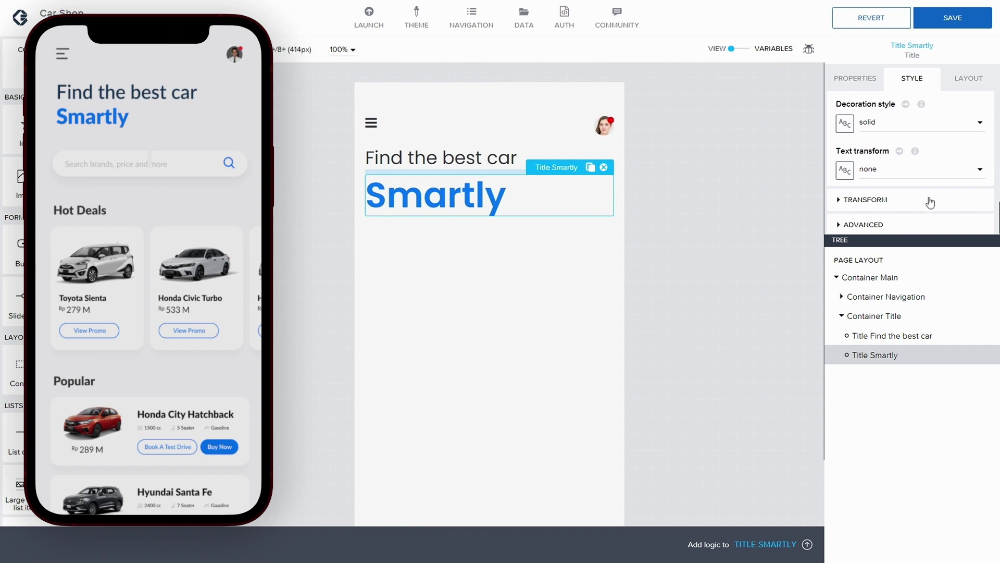
# - Review the font, font style and other typography options of Title Smartly
pyautogui.scroll(2, 905, 182)
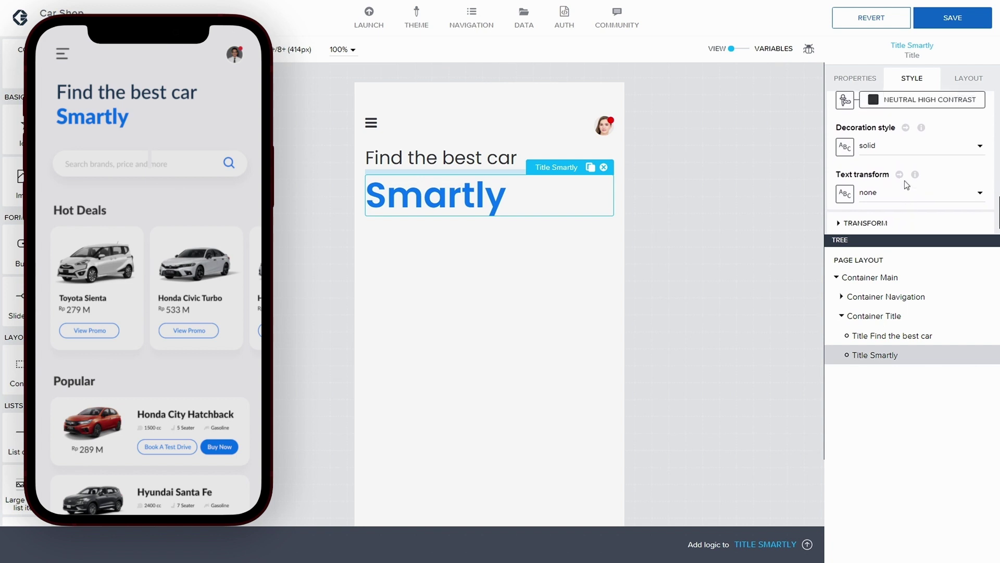
pyautogui.scroll(4, 904, 183)
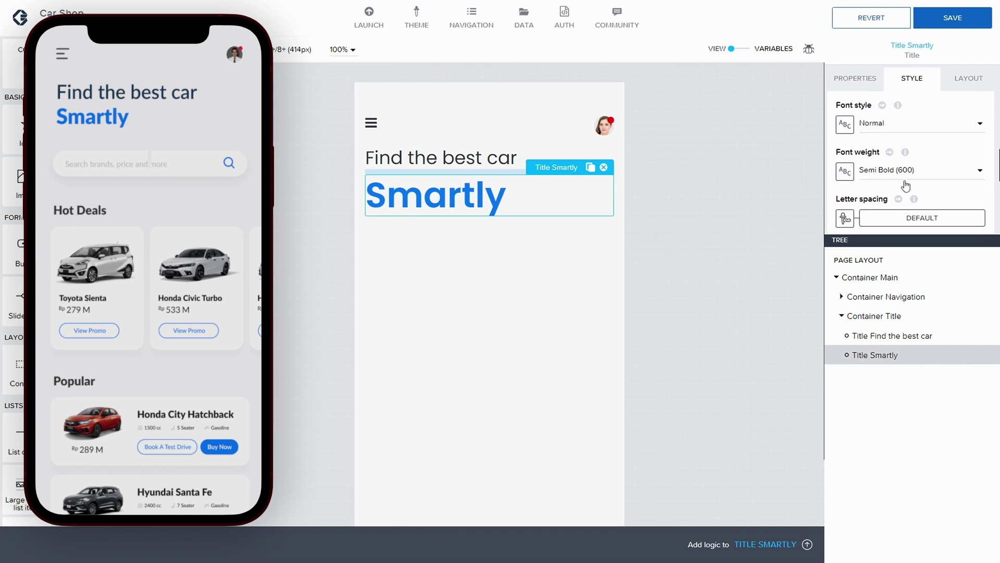
pyautogui.scroll(1, 906, 185)
pyautogui.scroll(3, 905, 182)
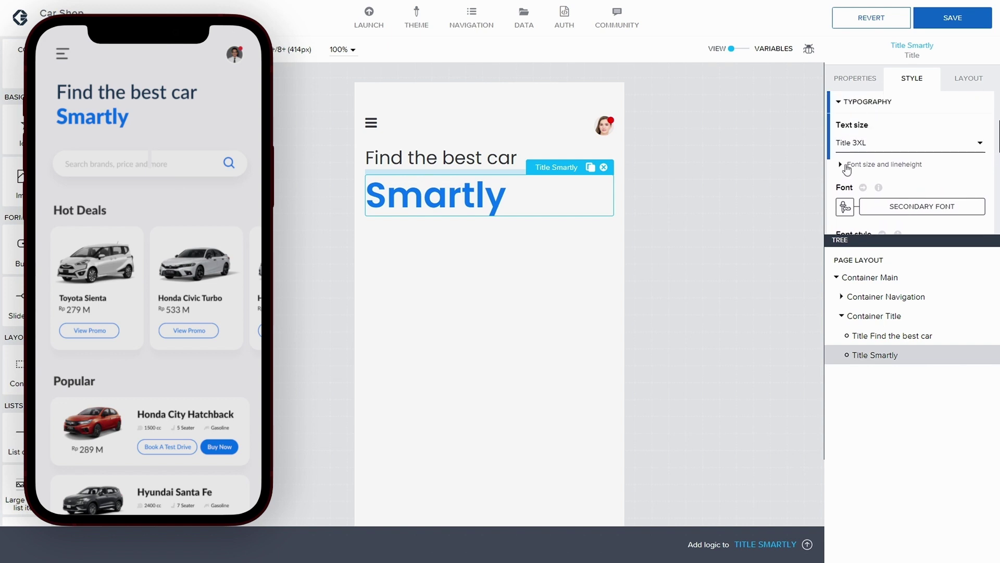
pyautogui.scroll(-1, 855, 165)
pyautogui.scroll(1, 885, 184)
pyautogui.click(913, 198)
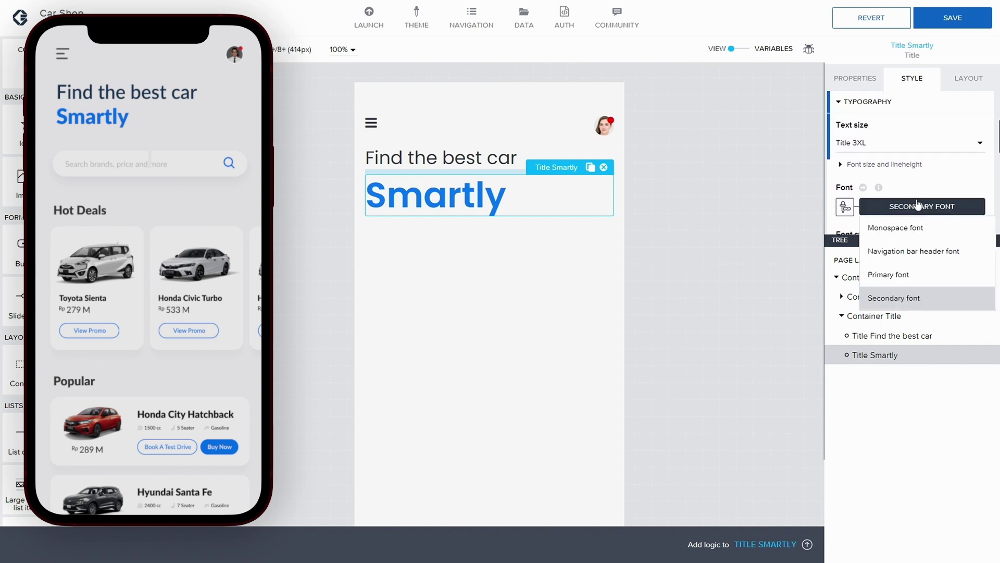
pyautogui.click(915, 195)
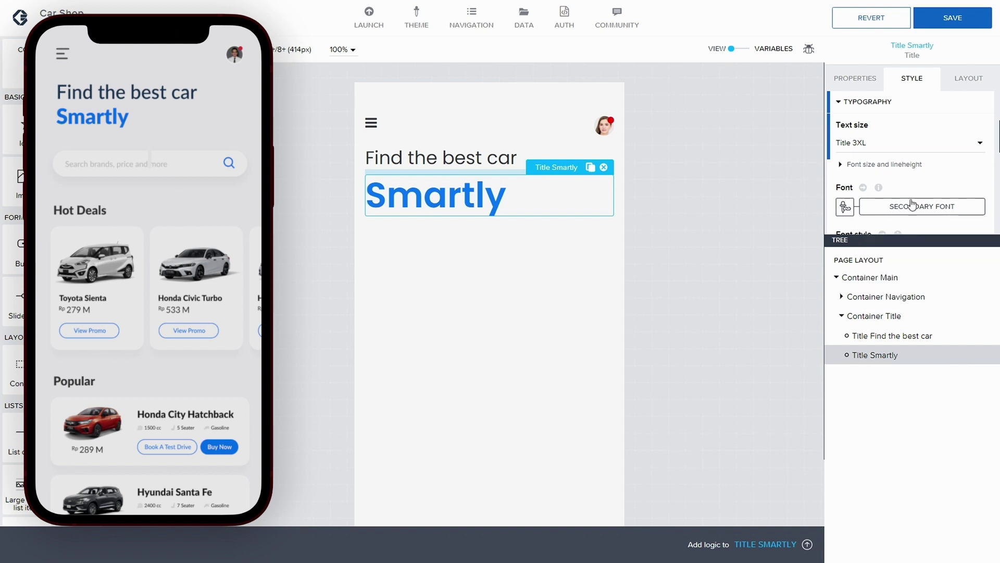
pyautogui.scroll(-5, 896, 179)
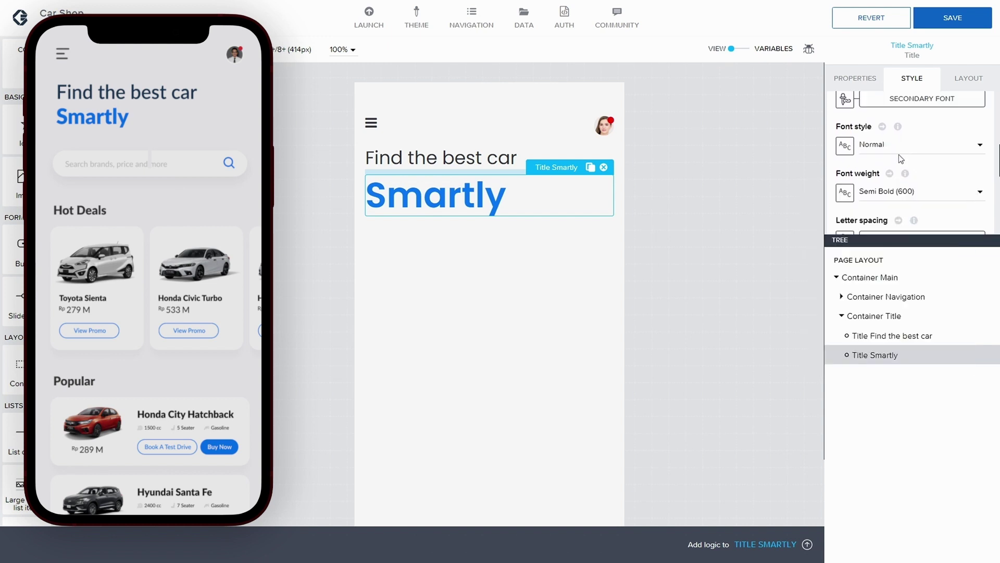
pyautogui.click(899, 149)
pyautogui.click(900, 151)
# - Set the letter spacing of Title Smartly to Narrowest after trying Narrow, and save the app
pyautogui.scroll(-2, 909, 167)
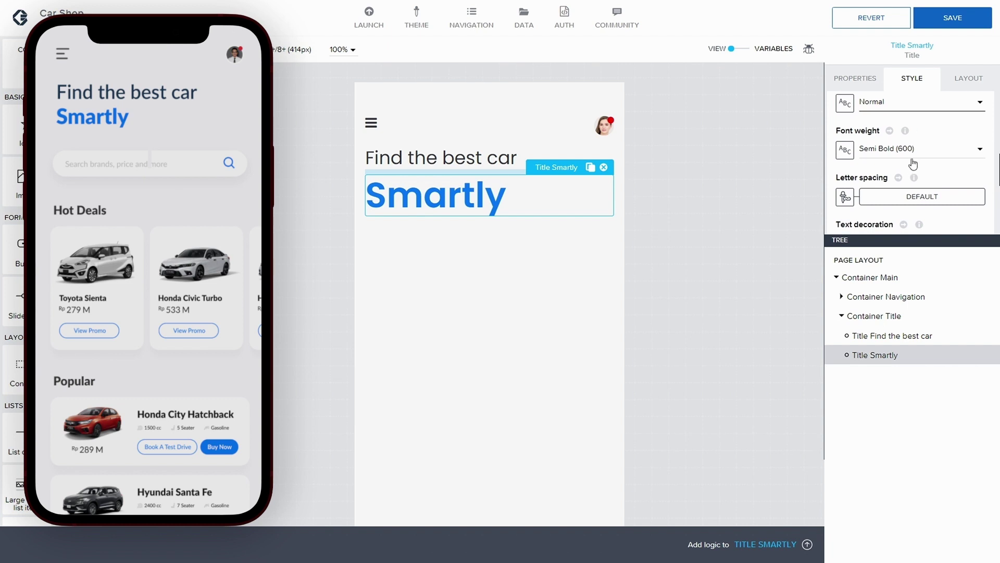
pyautogui.scroll(-2, 910, 169)
pyautogui.click(907, 156)
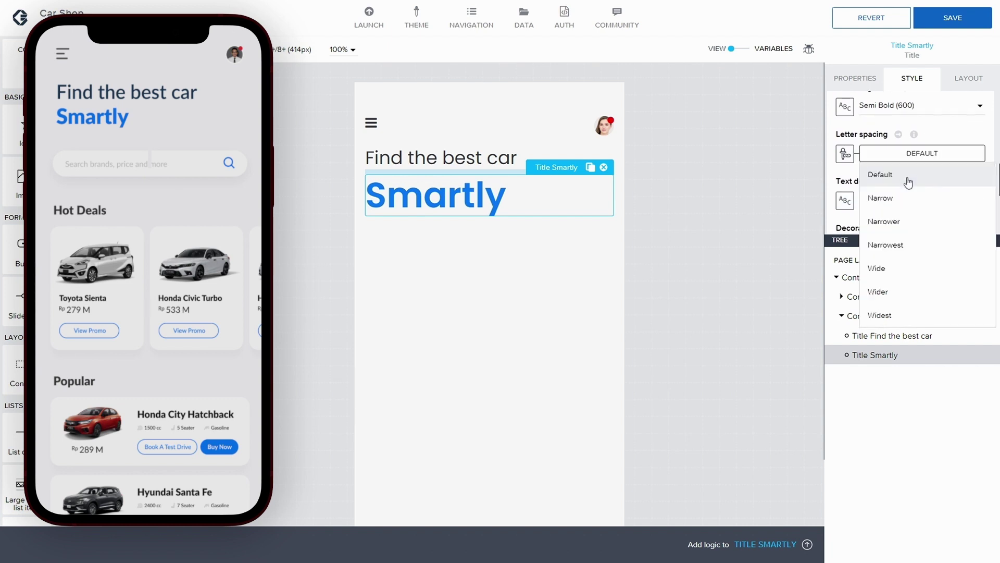
pyautogui.click(898, 199)
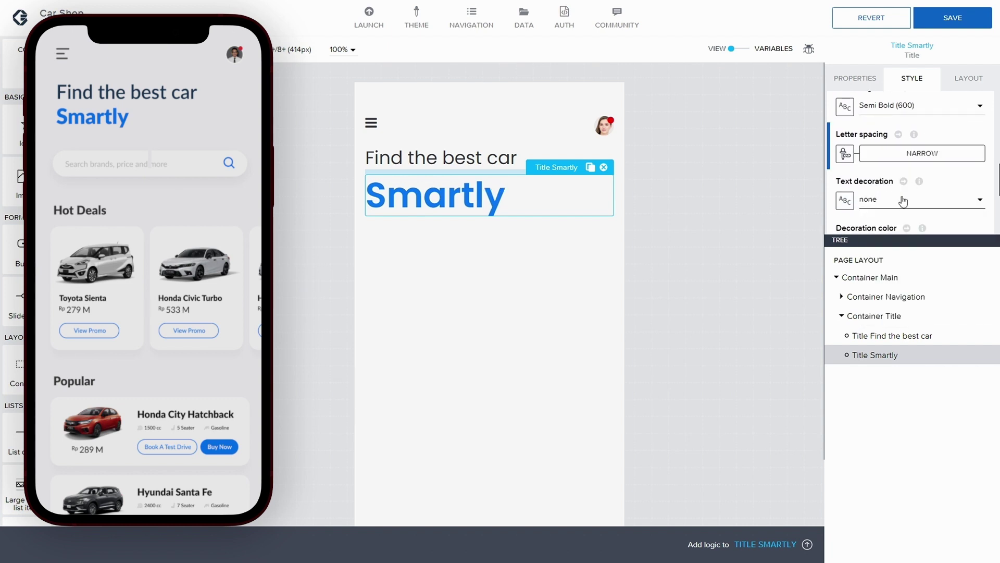
pyautogui.click(927, 154)
pyautogui.click(907, 244)
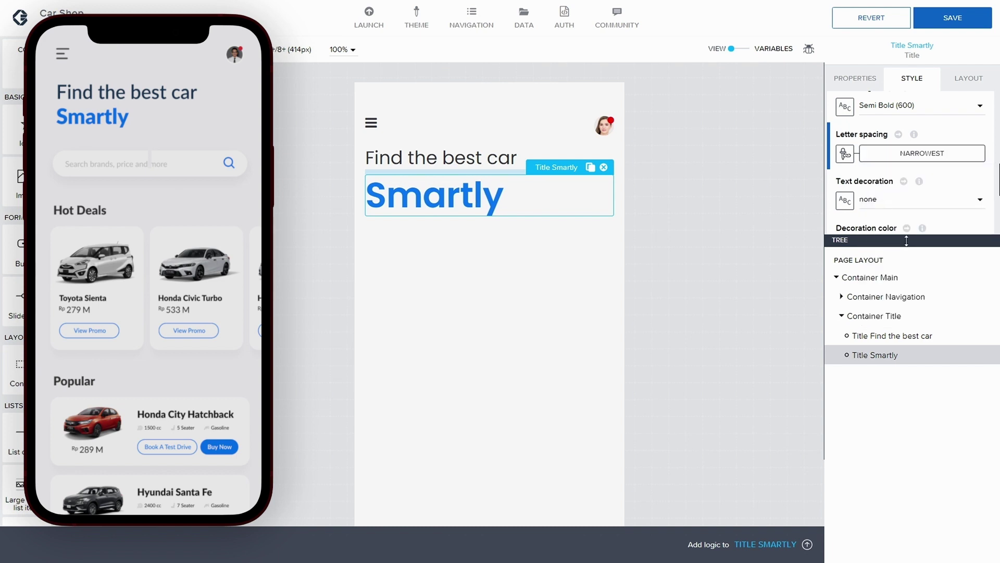
pyautogui.click(902, 157)
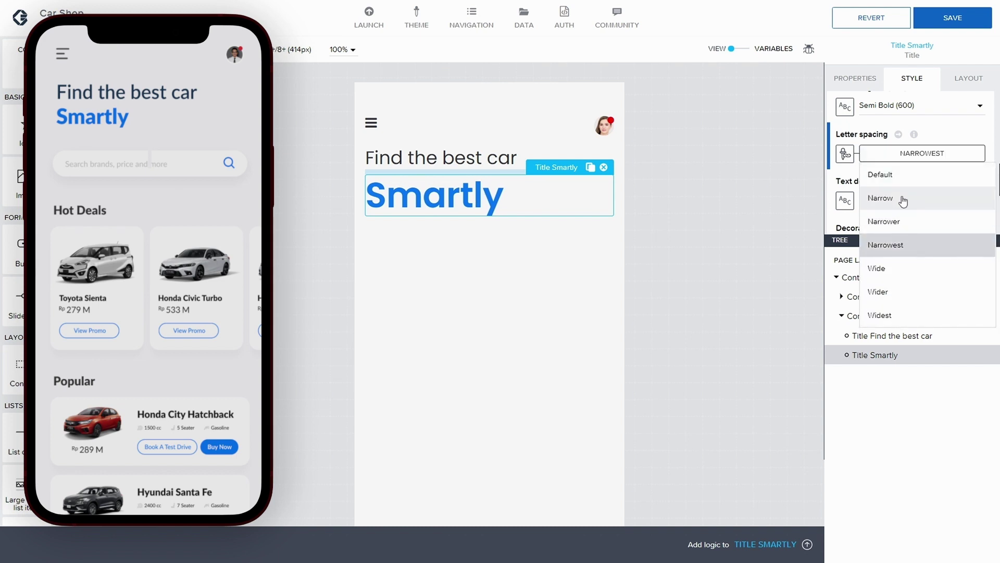
pyautogui.click(903, 249)
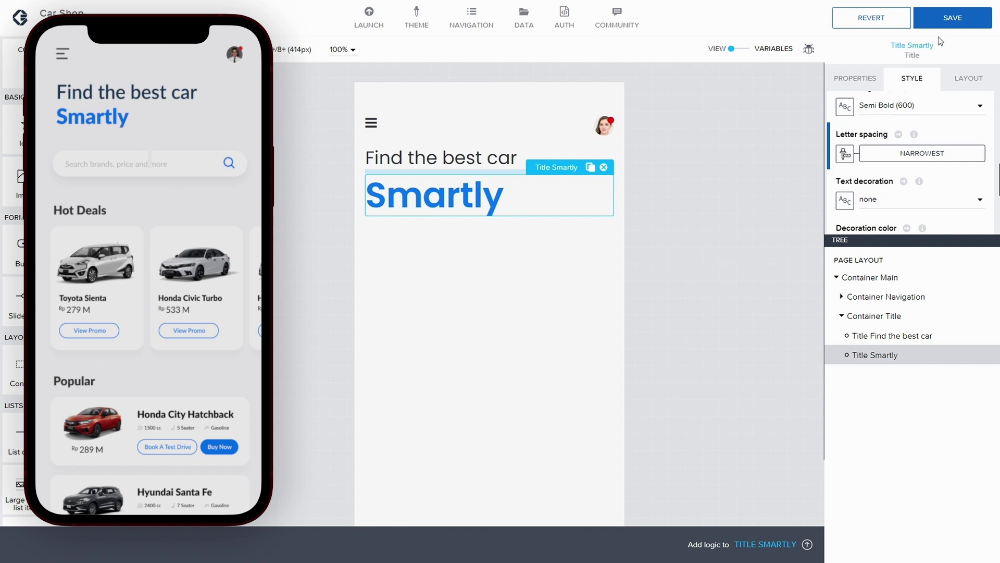
pyautogui.click(947, 23)
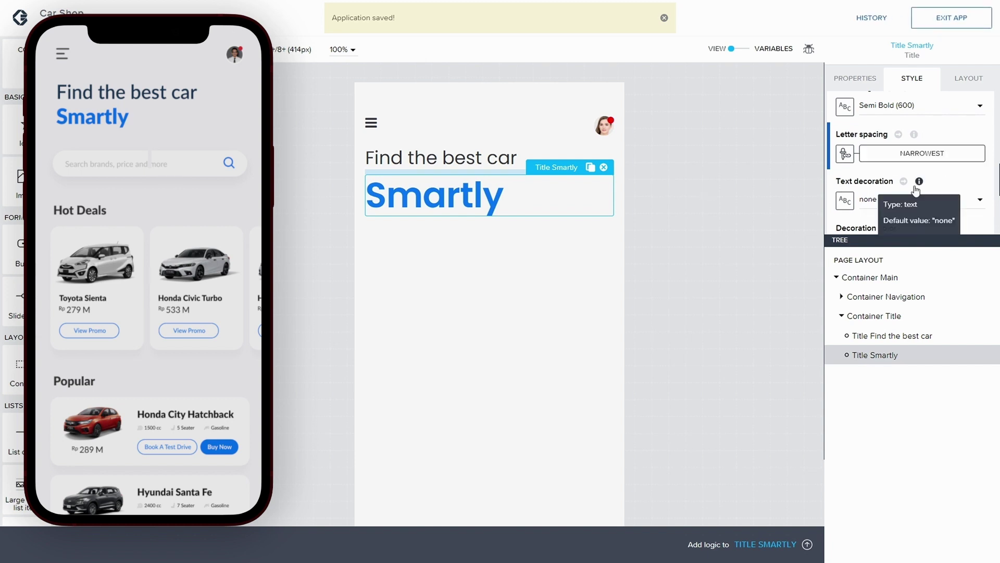
# - Reduce the text size of Title Smartly to Title L after trying Text XL, and save the app
pyautogui.scroll(-3, 896, 197)
pyautogui.scroll(8, 907, 191)
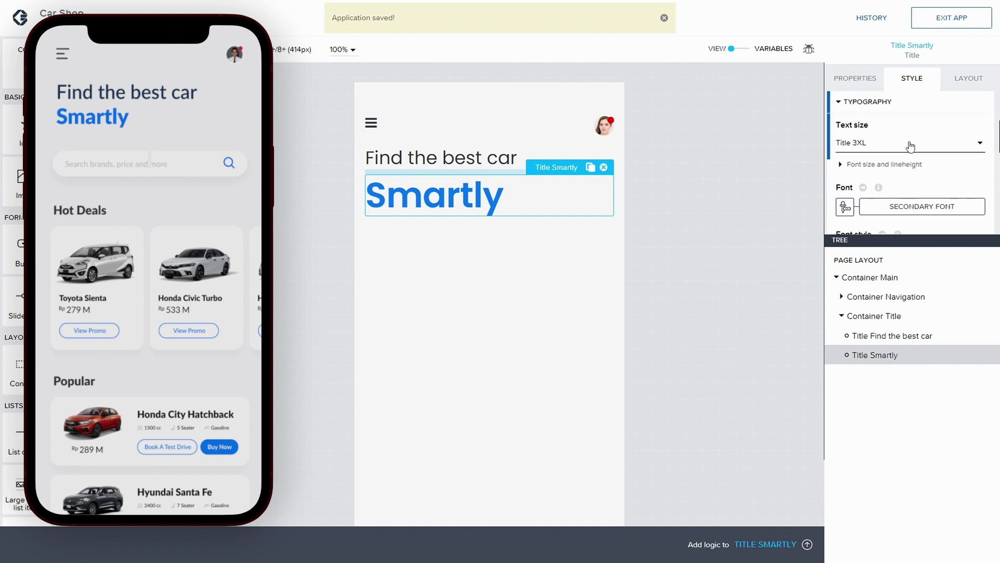
pyautogui.click(908, 142)
pyautogui.click(889, 227)
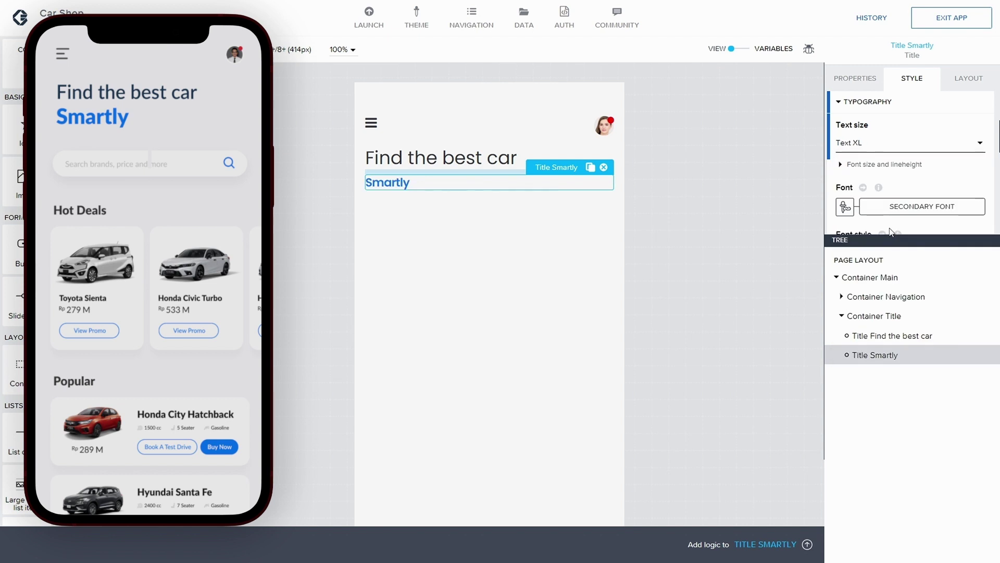
pyautogui.click(880, 142)
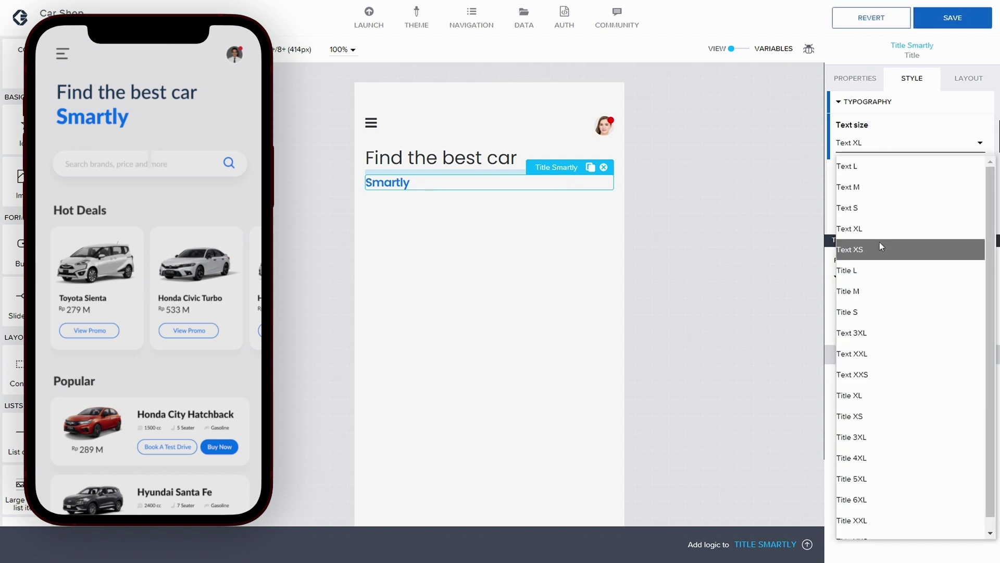
pyautogui.click(877, 271)
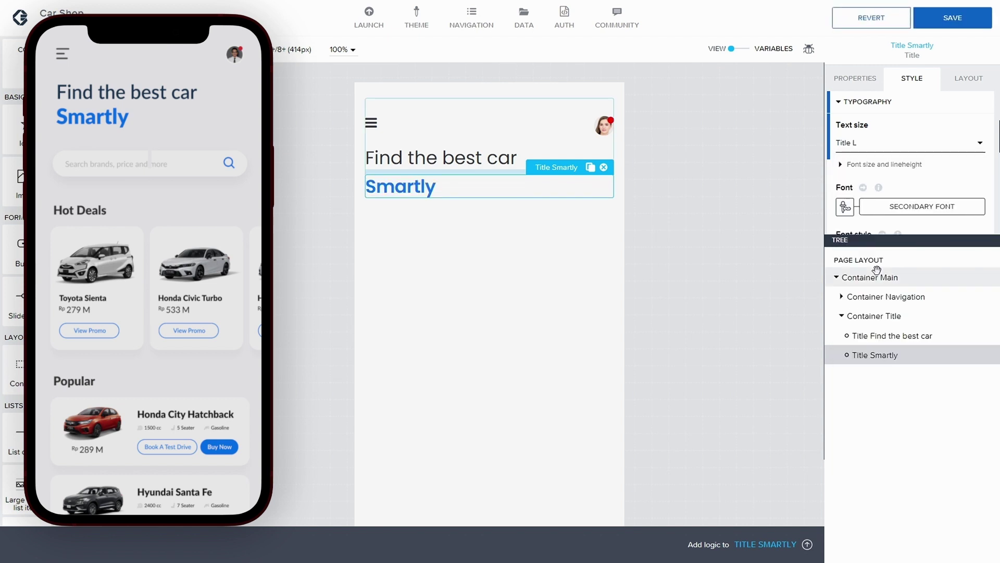
pyautogui.click(960, 28)
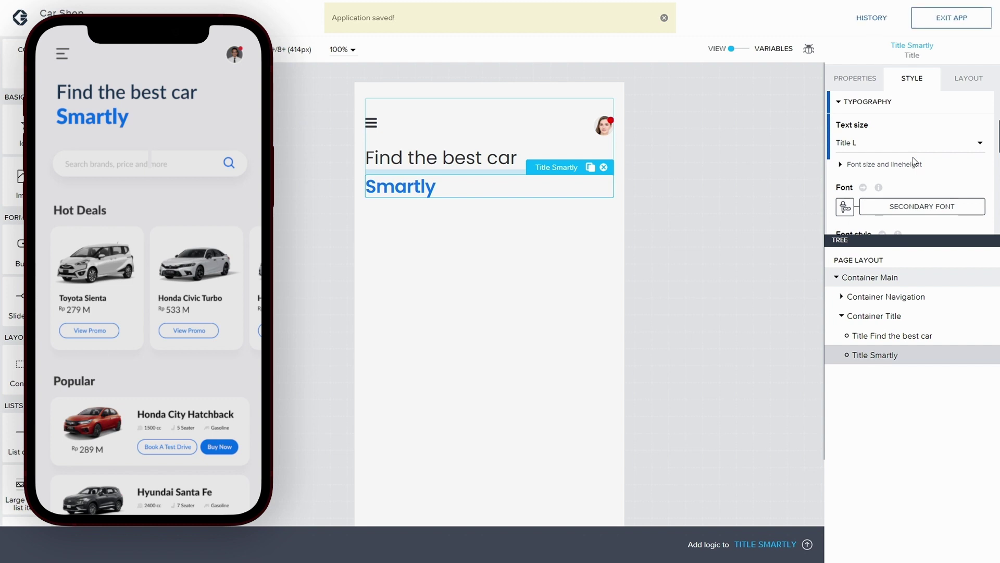
# - Clear the bottom gap of Title Find the best car and save the app
pyautogui.scroll(-1, 929, 170)
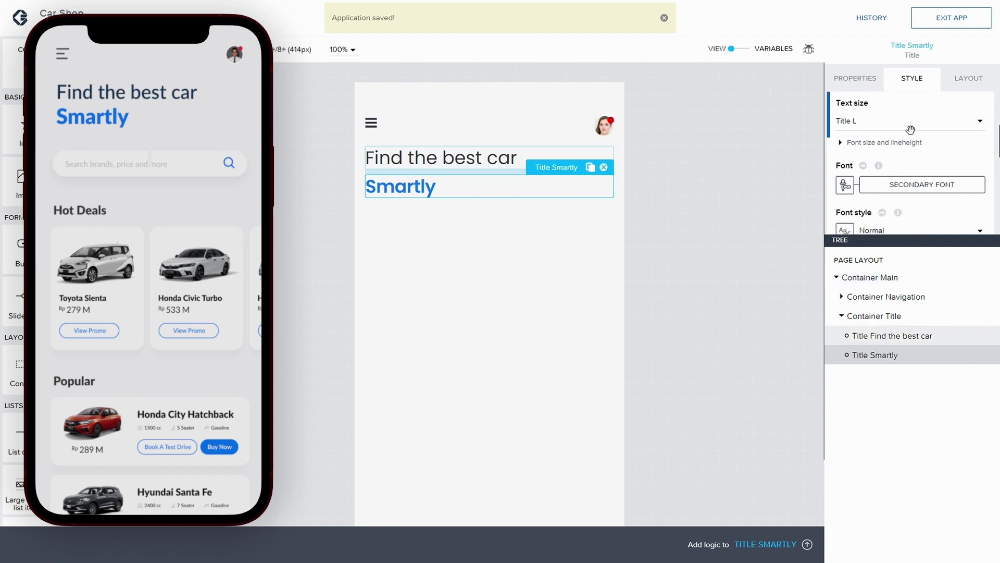
pyautogui.click(967, 79)
pyautogui.click(942, 146)
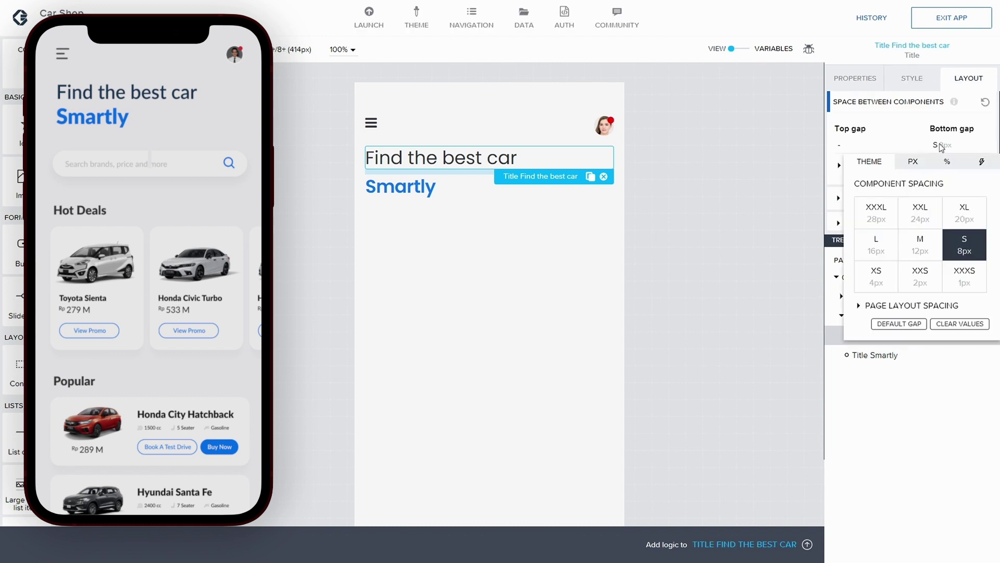
pyautogui.click(959, 325)
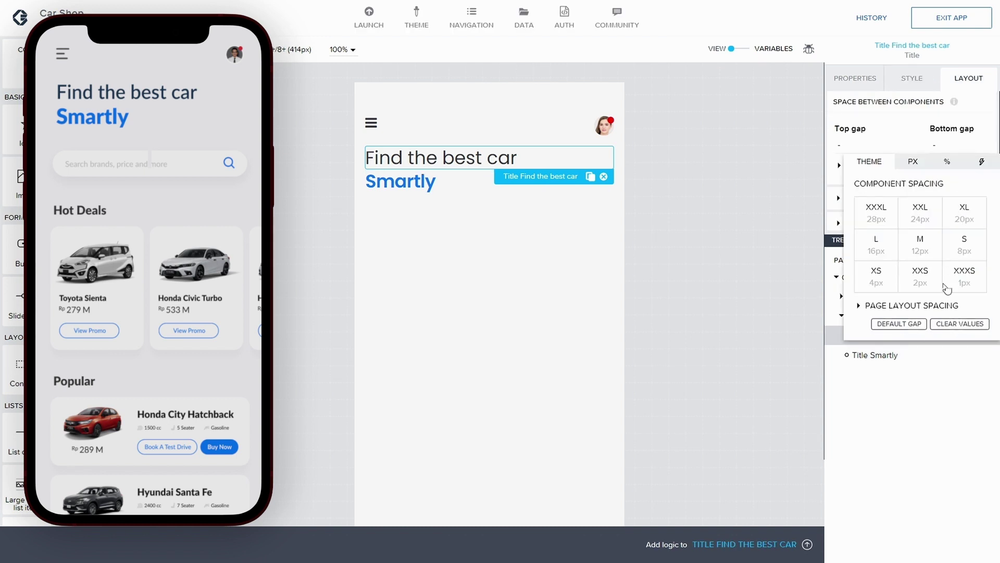
pyautogui.click(926, 69)
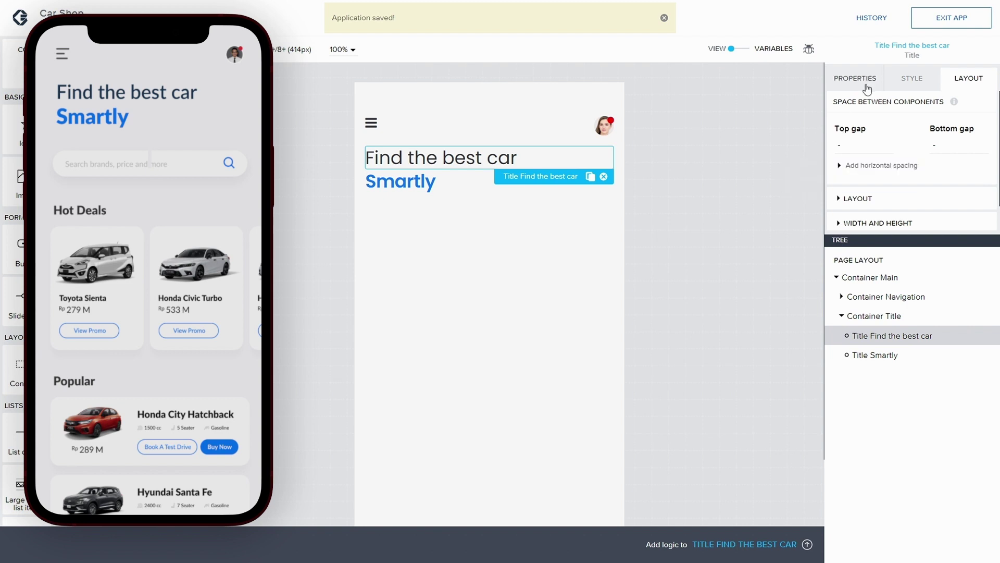
# - Overwrite the Black Standard Title style class with the local changes made to Title Find the best car
pyautogui.click(912, 78)
pyautogui.scroll(-5, 885, 168)
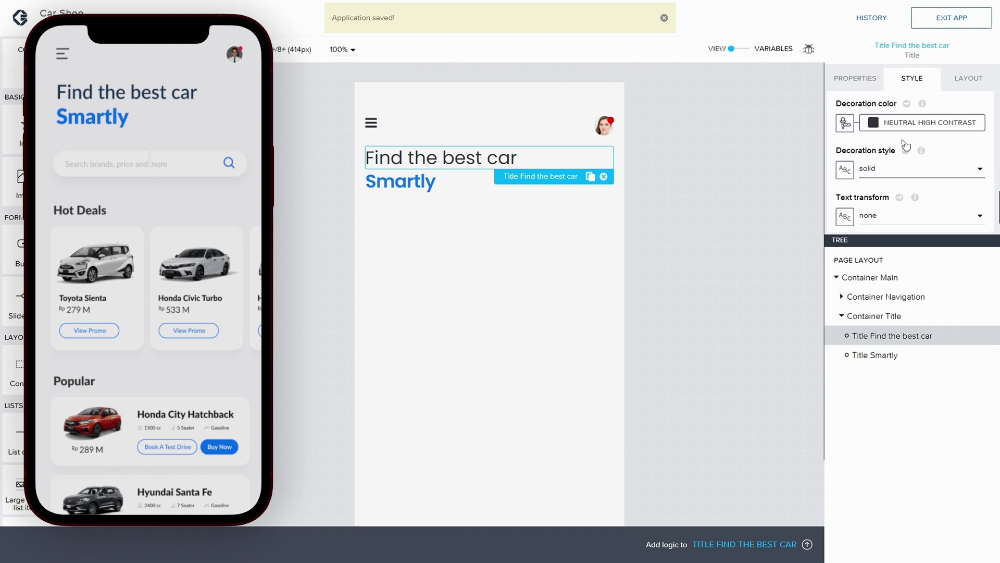
pyautogui.scroll(5, 904, 172)
pyautogui.scroll(4, 903, 164)
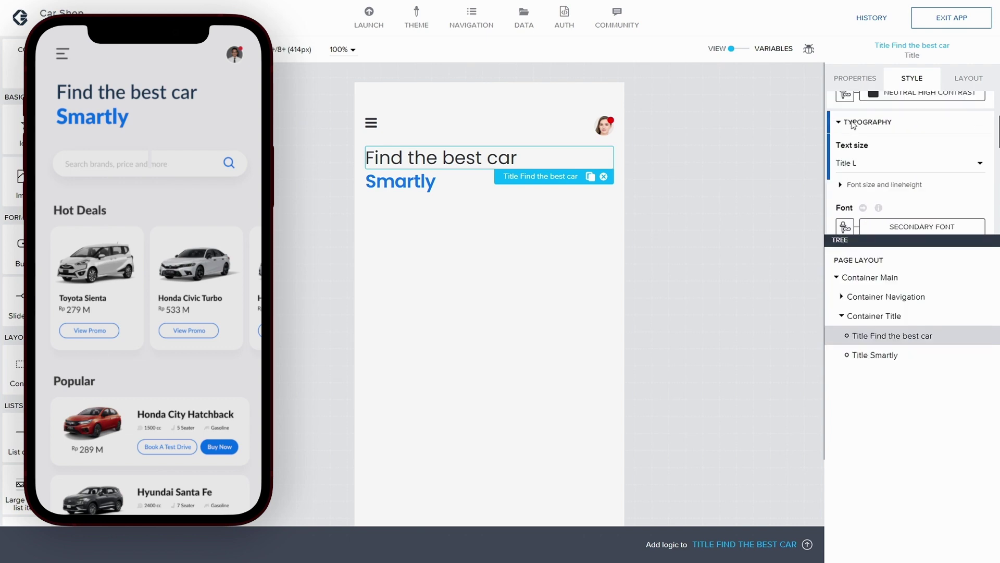
pyautogui.click(941, 148)
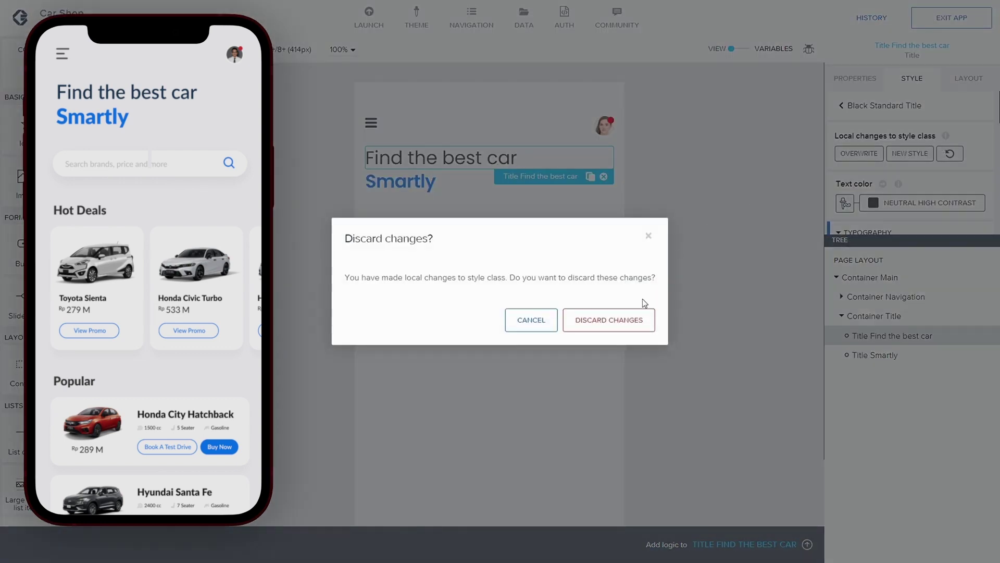
pyautogui.click(649, 236)
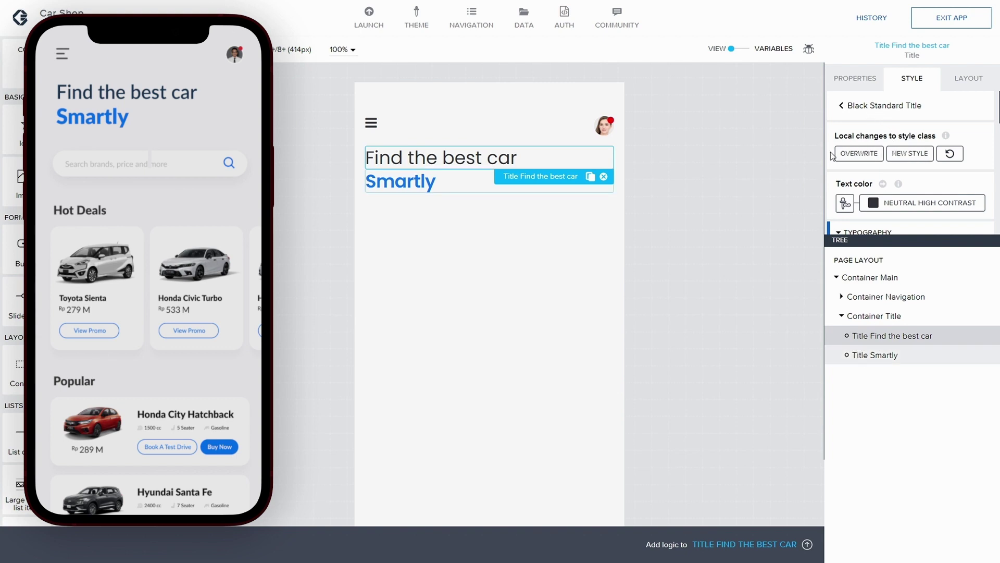
pyautogui.click(847, 153)
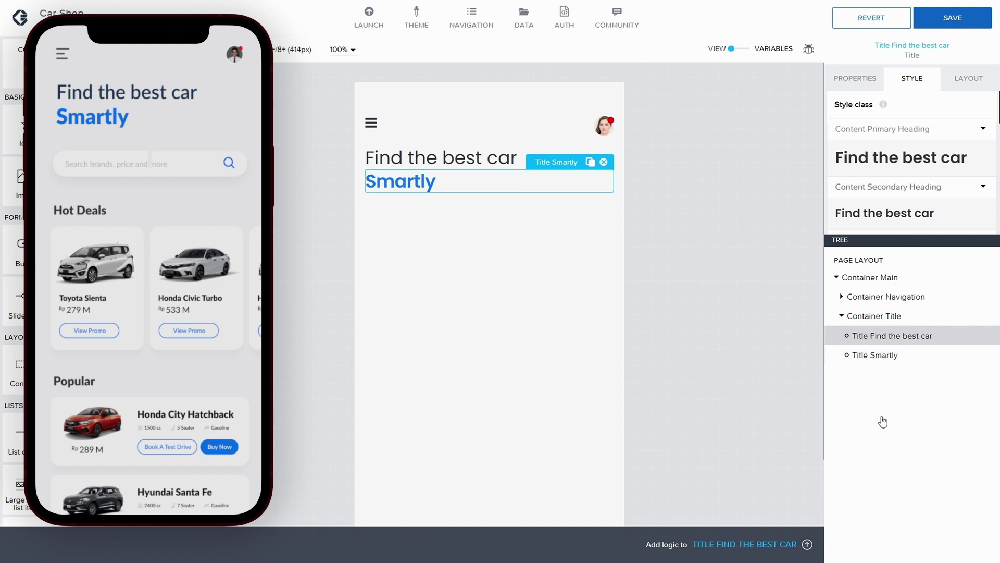
# - Set the font weight of Title Smartly to Bold (700) and save the app
pyautogui.click(878, 355)
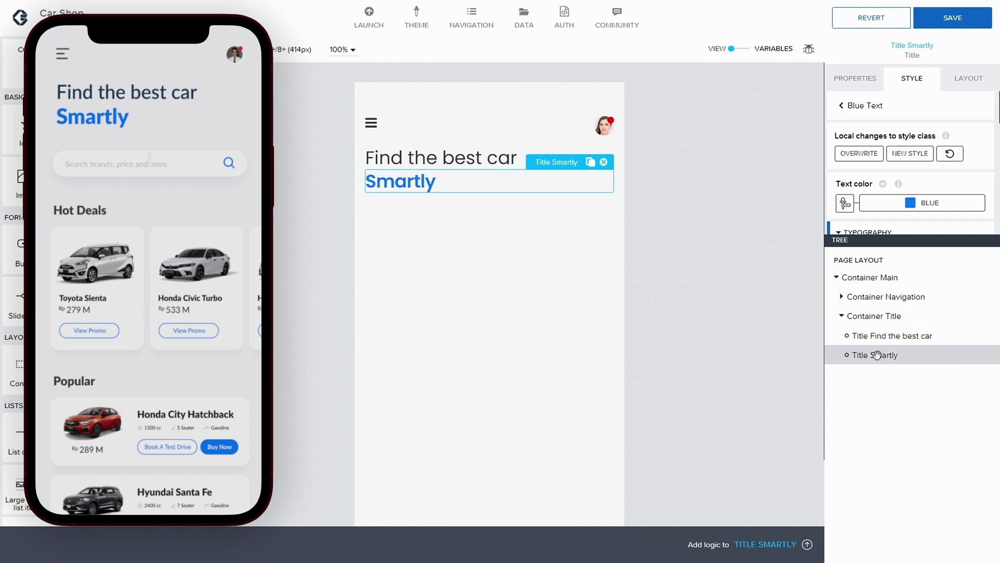
pyautogui.scroll(-2, 909, 177)
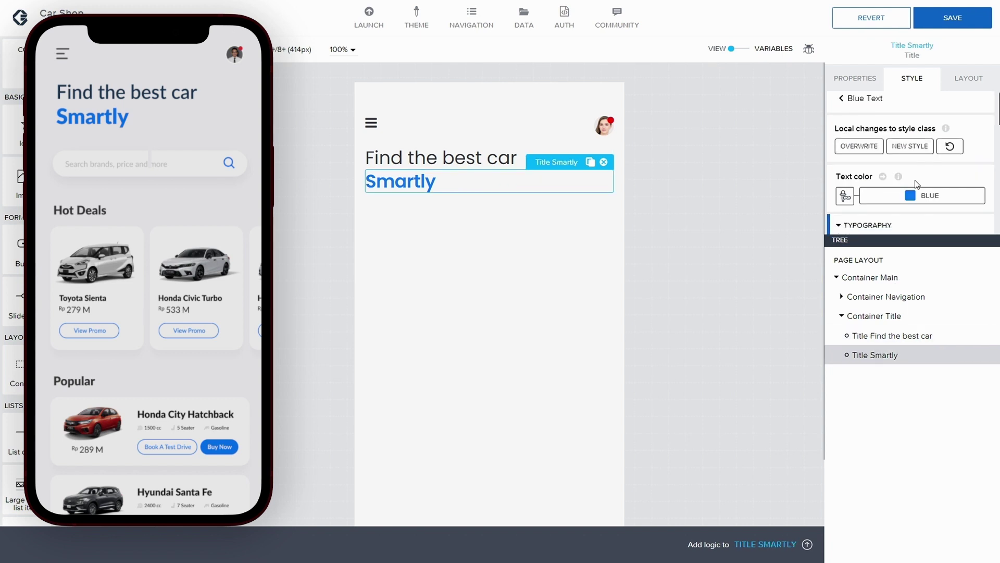
pyautogui.scroll(-3, 897, 169)
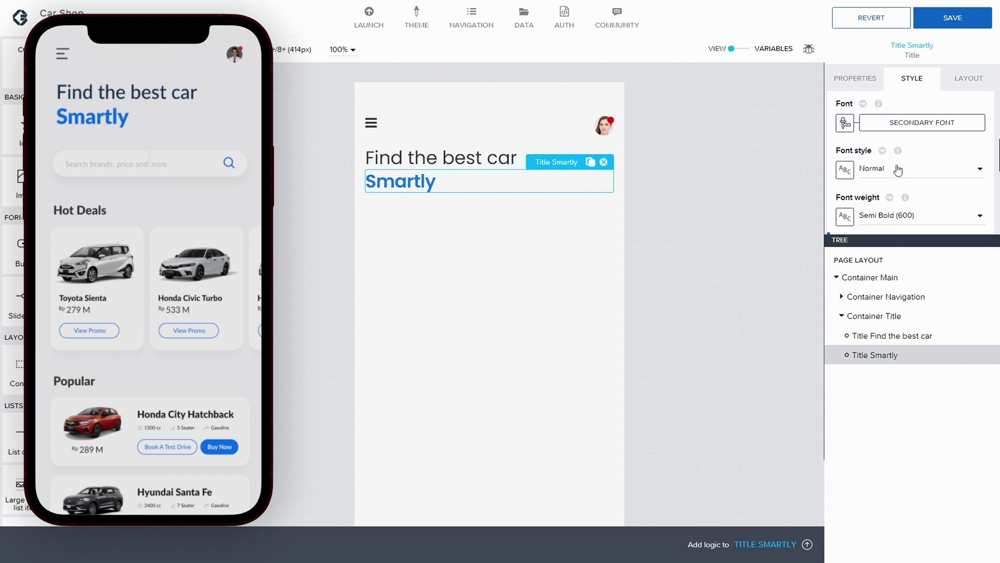
pyautogui.scroll(-1, 913, 180)
pyautogui.click(916, 172)
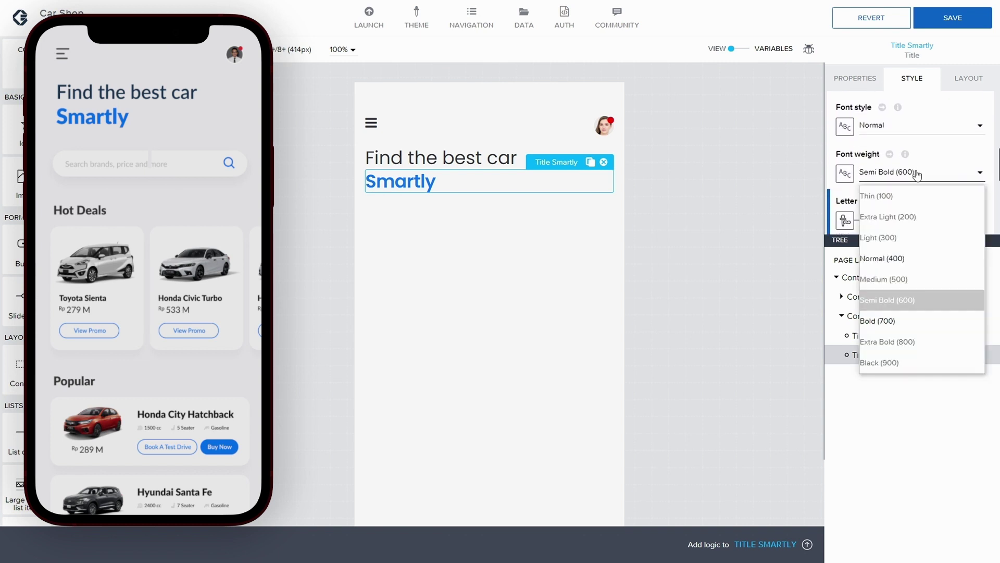
pyautogui.click(904, 319)
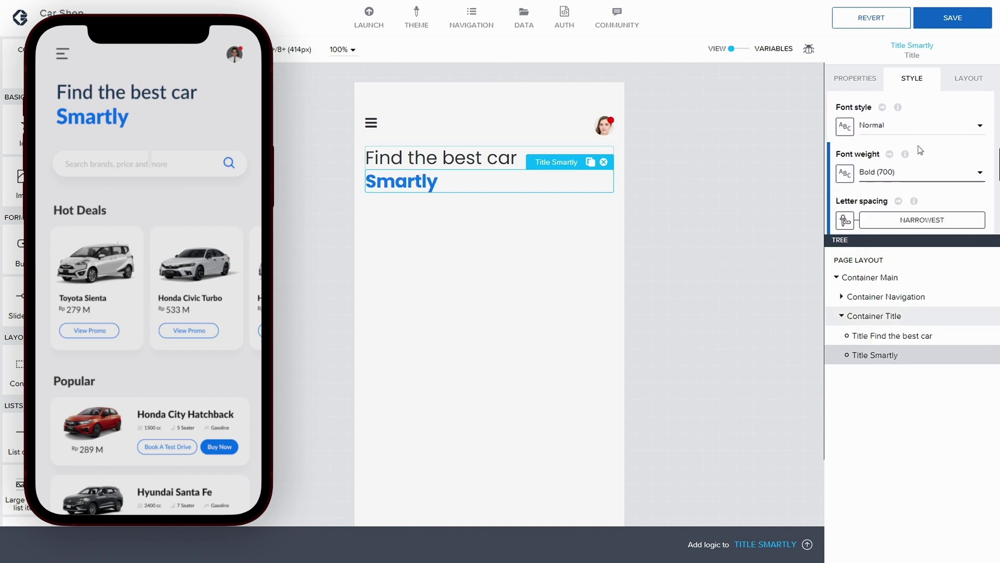
pyautogui.click(951, 20)
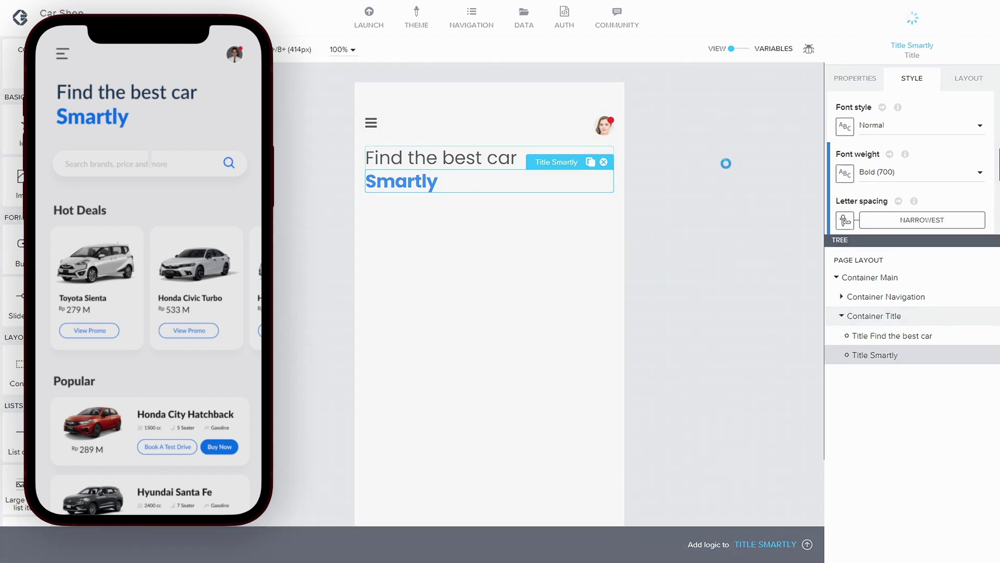